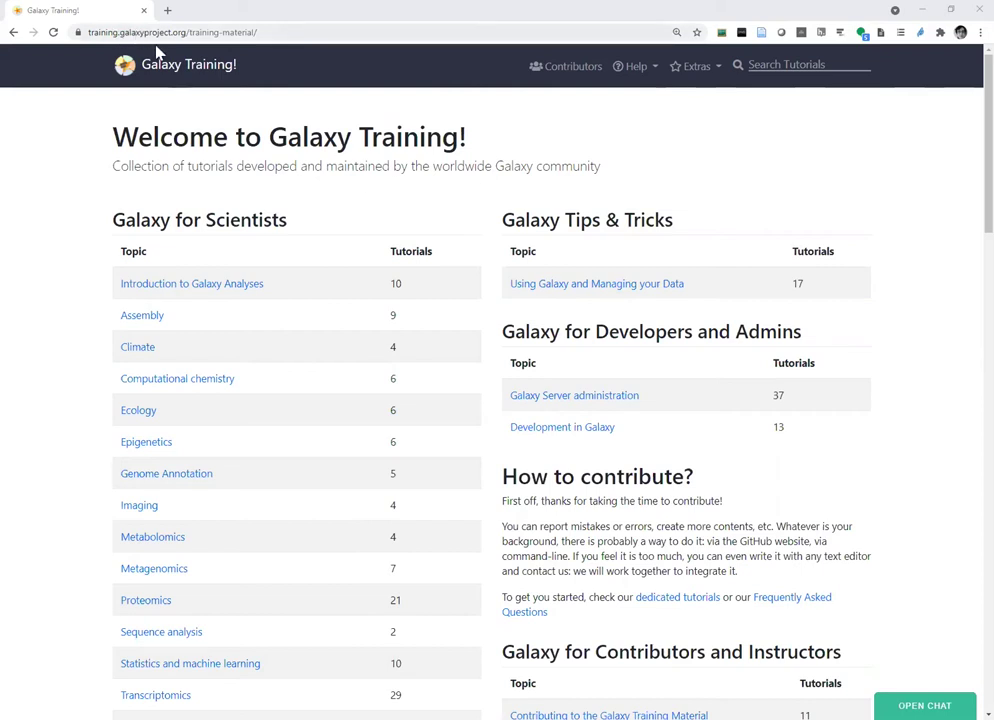
Open the Galaxy 101 for everyone hands-on tutorial from Introduction to Galaxy Analyses, and open its UseGalaxy.org (Main) server in a new tab
left_click(216, 296)
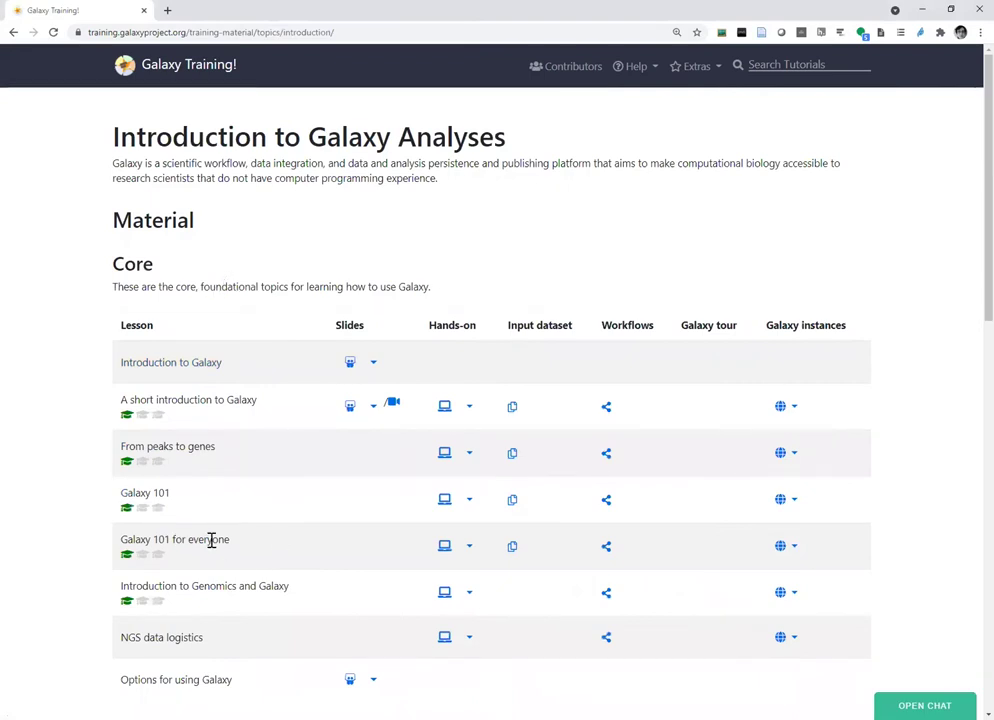
left_click(445, 547)
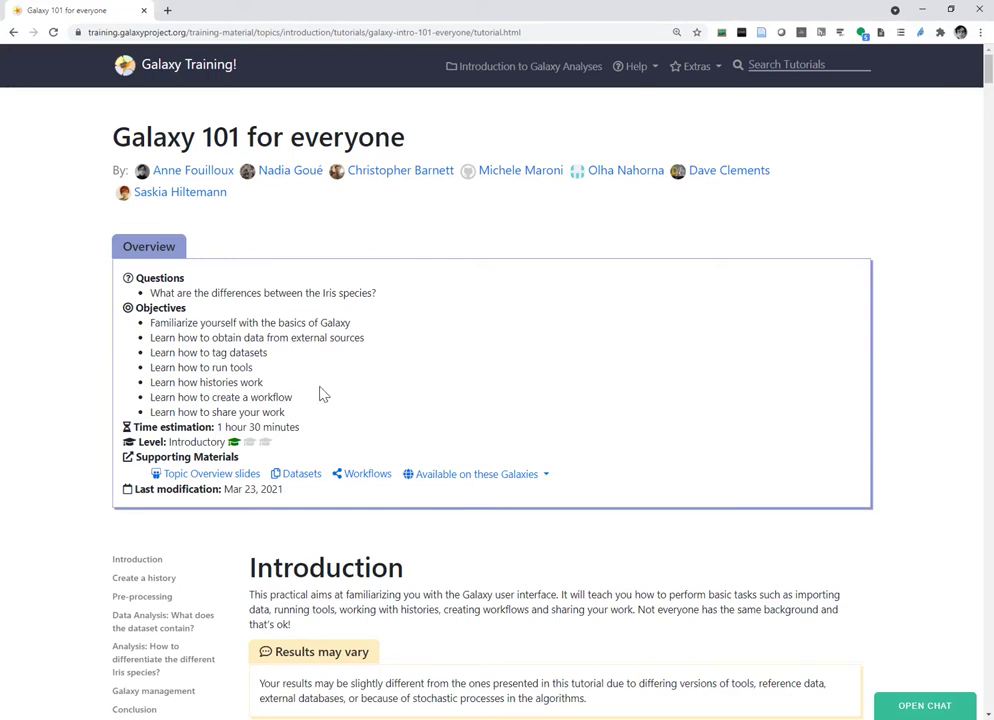
left_click(472, 480)
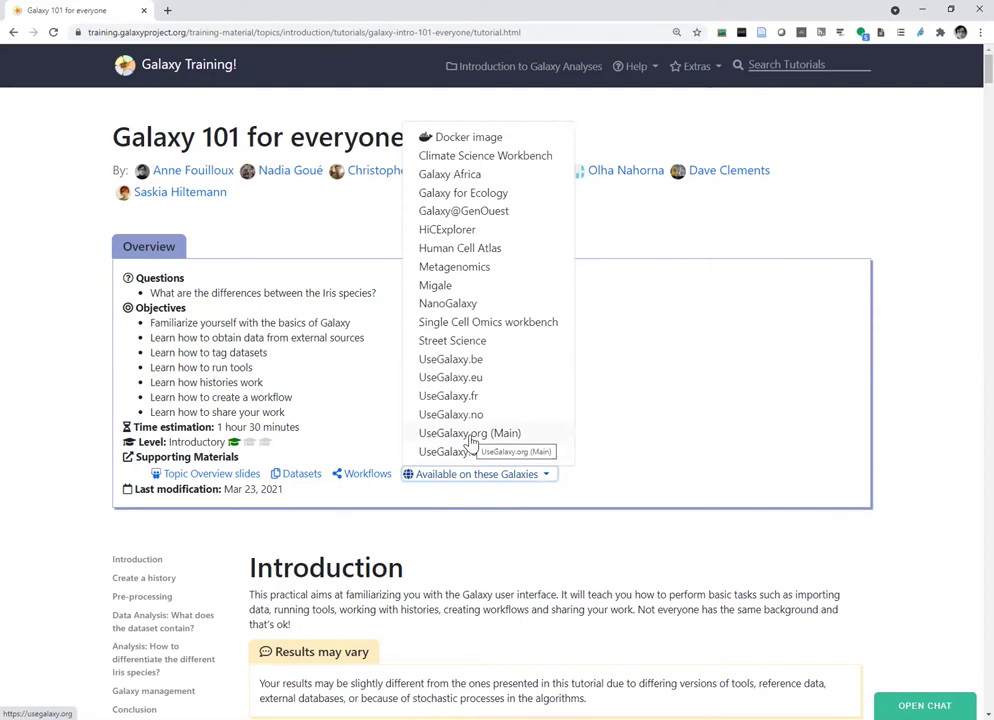
right_click(472, 441)
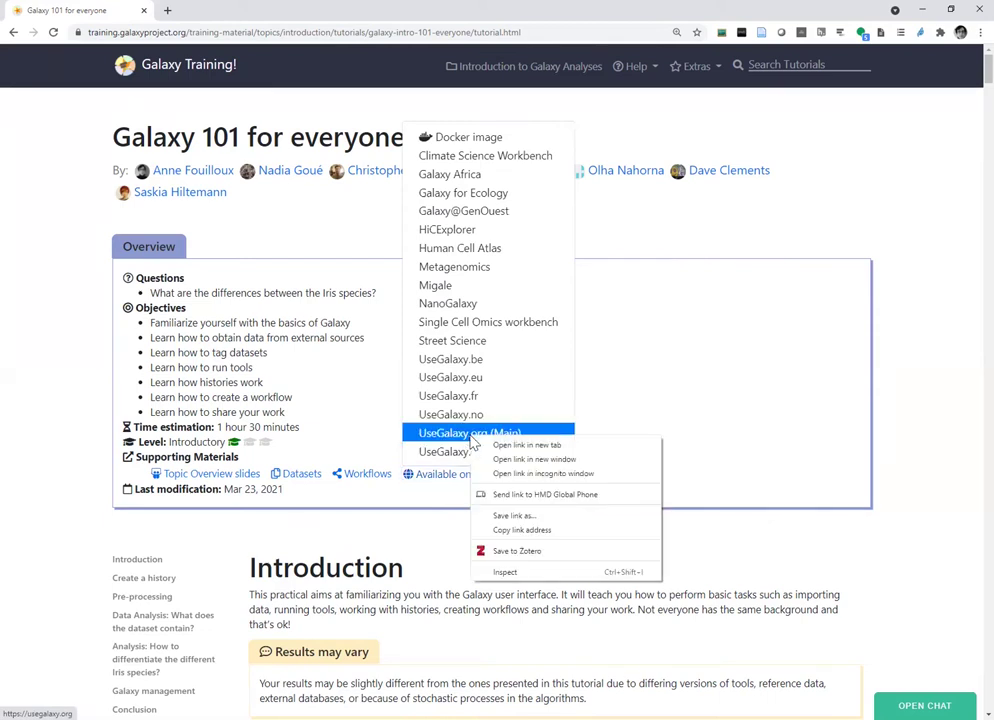
left_click(482, 447)
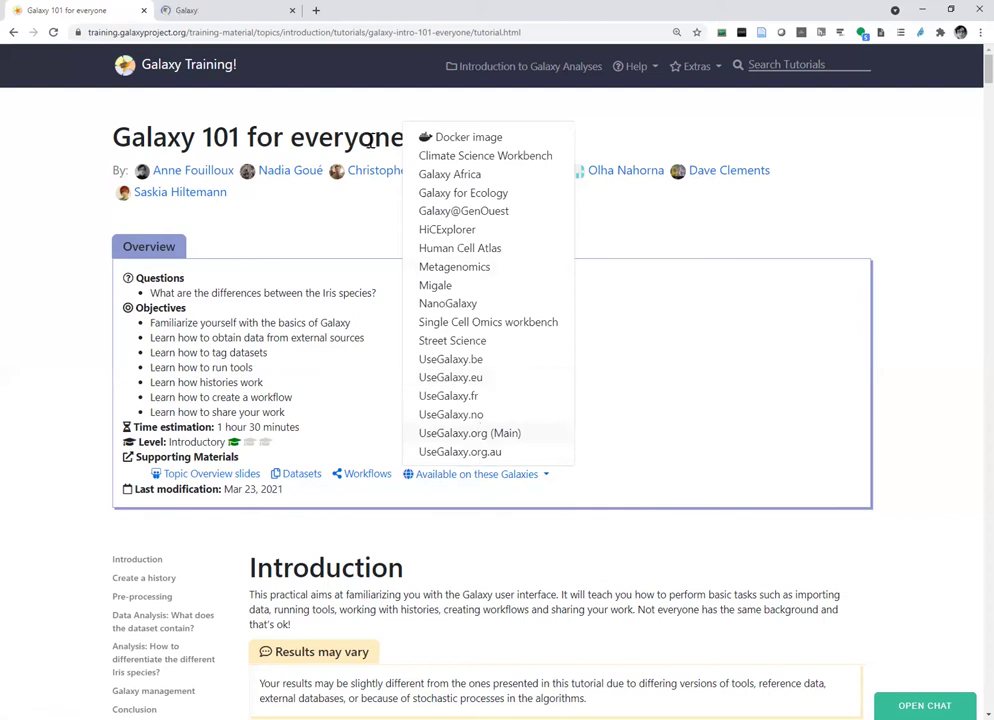
left_click(209, 10)
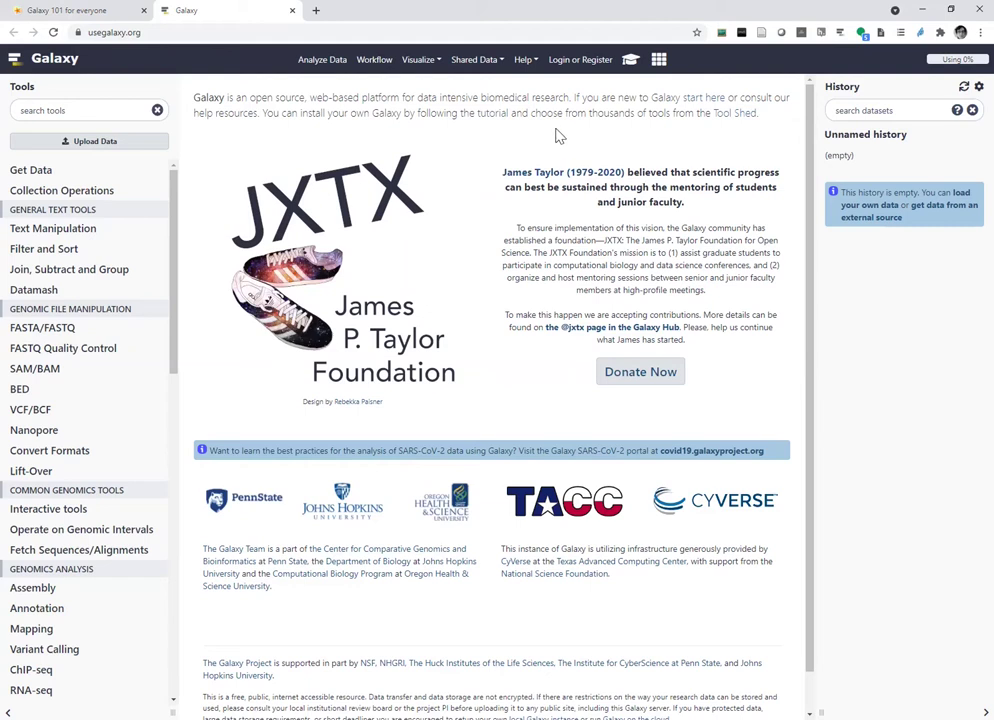
Open the Galaxy login page and look at the account registration form before returning to the login form
left_click(584, 62)
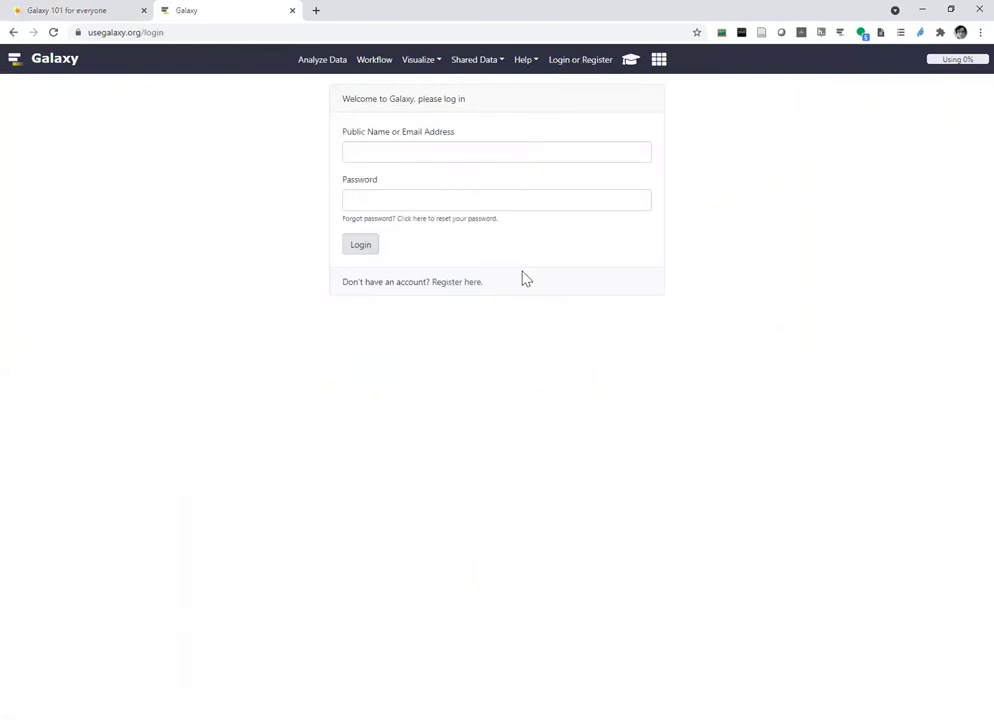
left_click(465, 285)
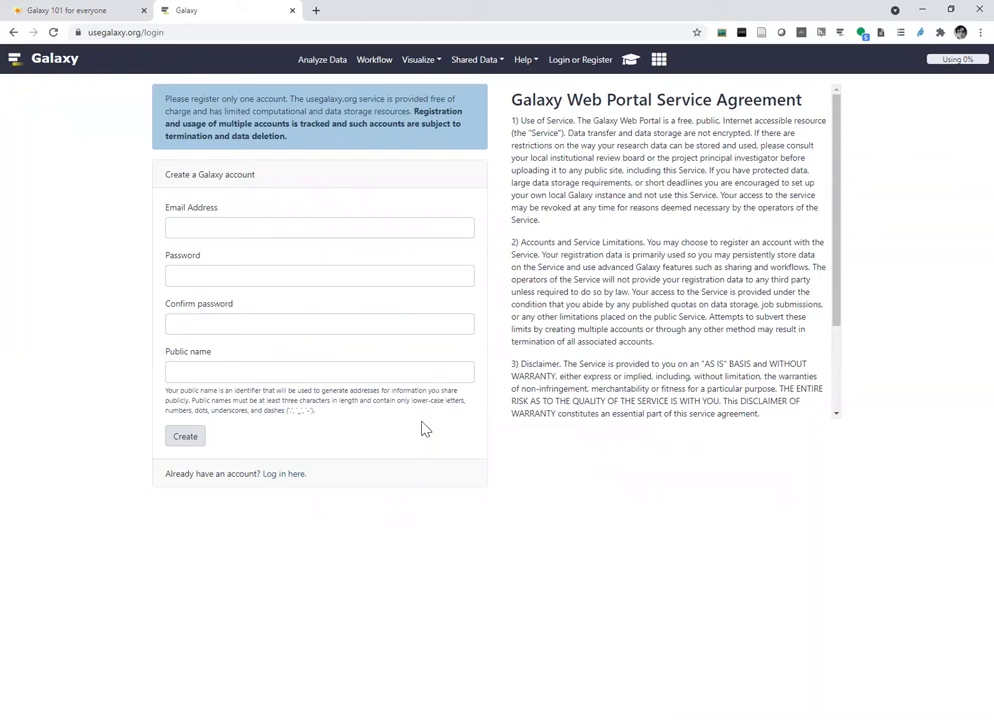
left_click(285, 475)
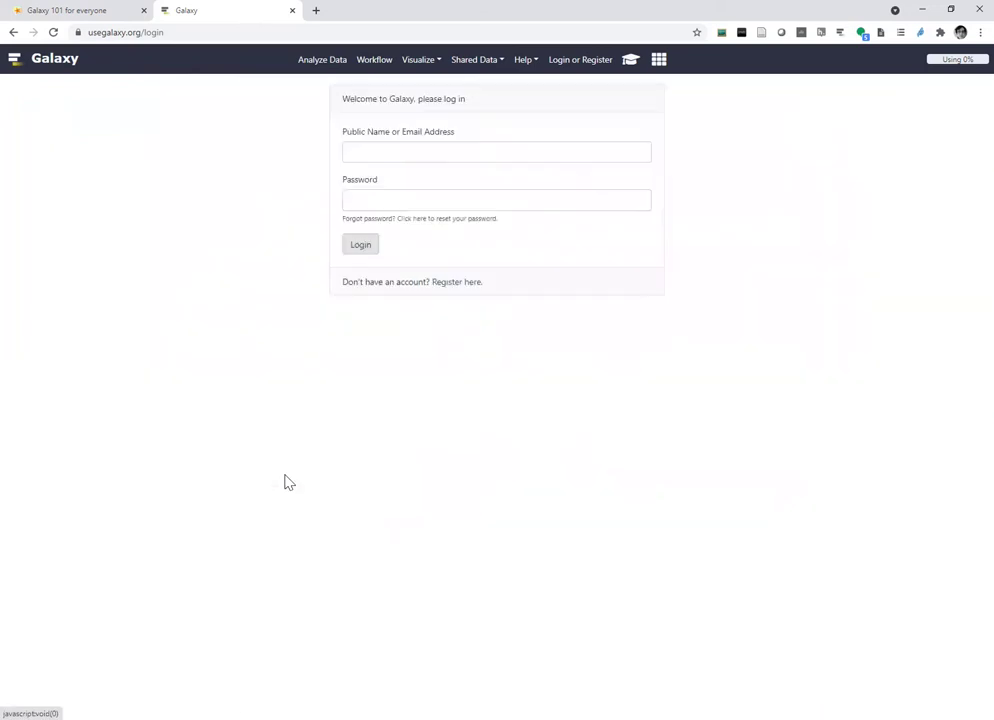
Log in with the saved e-mail address and the account password, dismiss the password check notice, and check which account is signed in
left_click(408, 152)
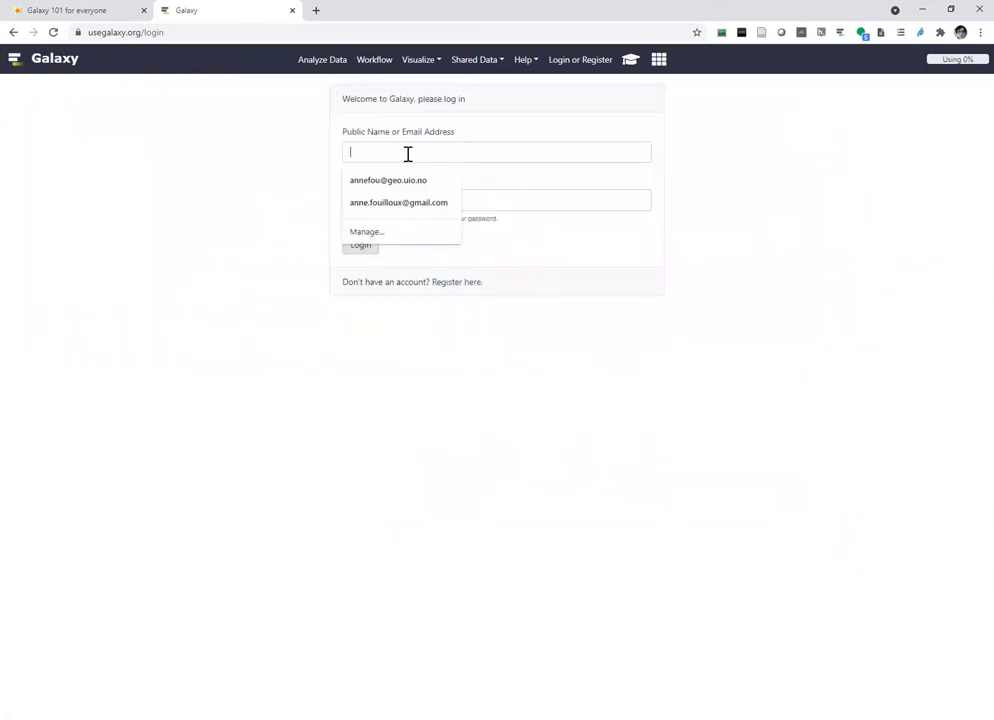
left_click(406, 181)
left_click(402, 201)
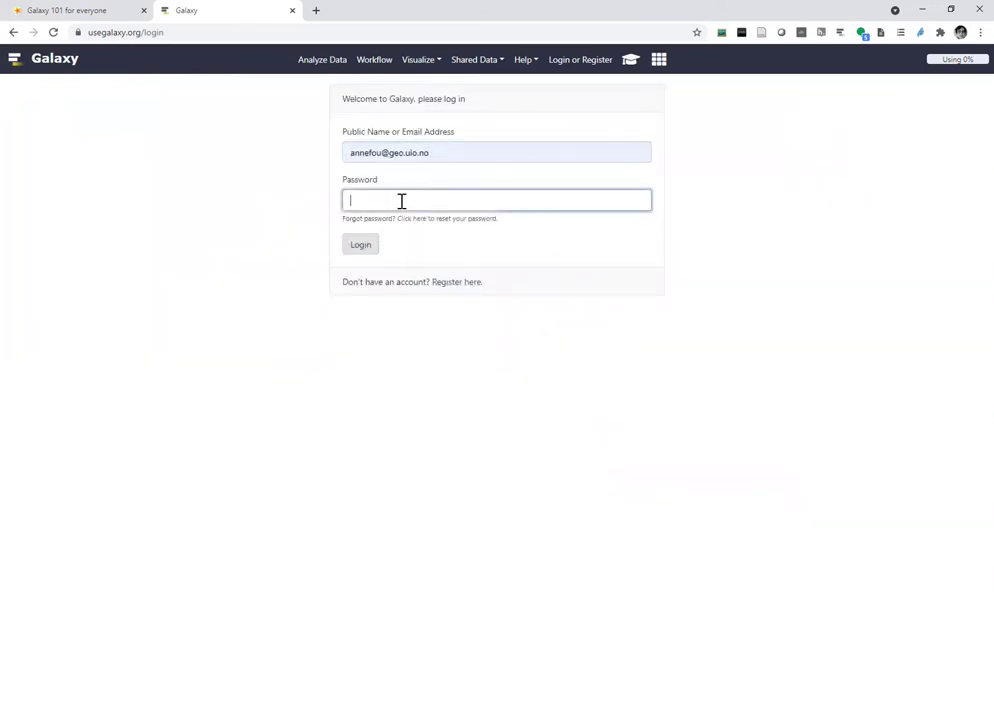
type("********")
key("Return")
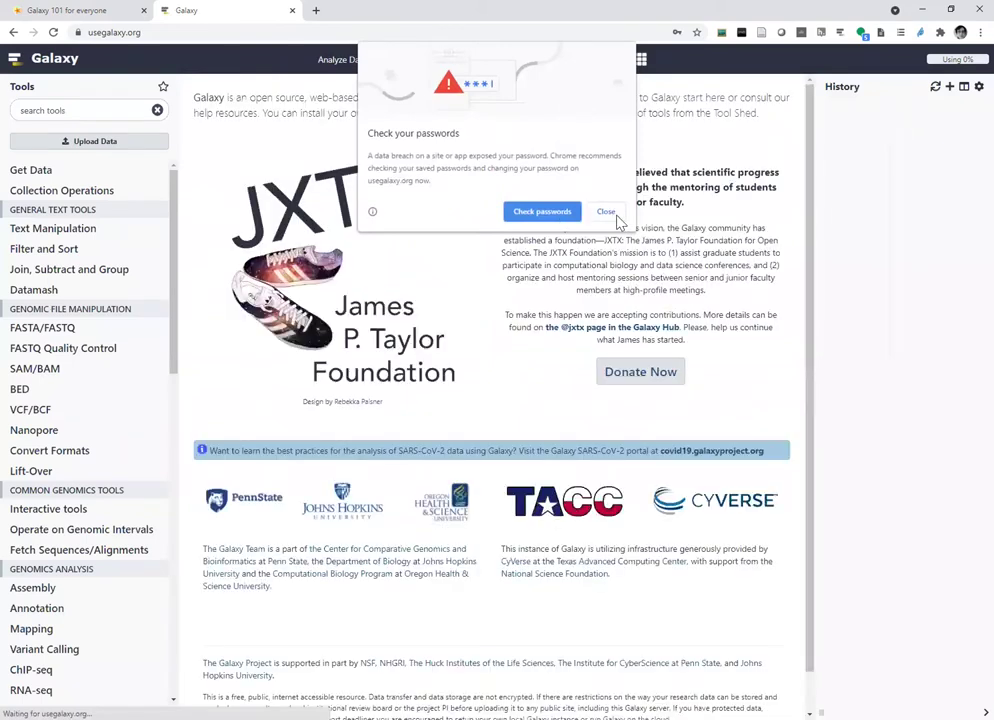
left_click(604, 211)
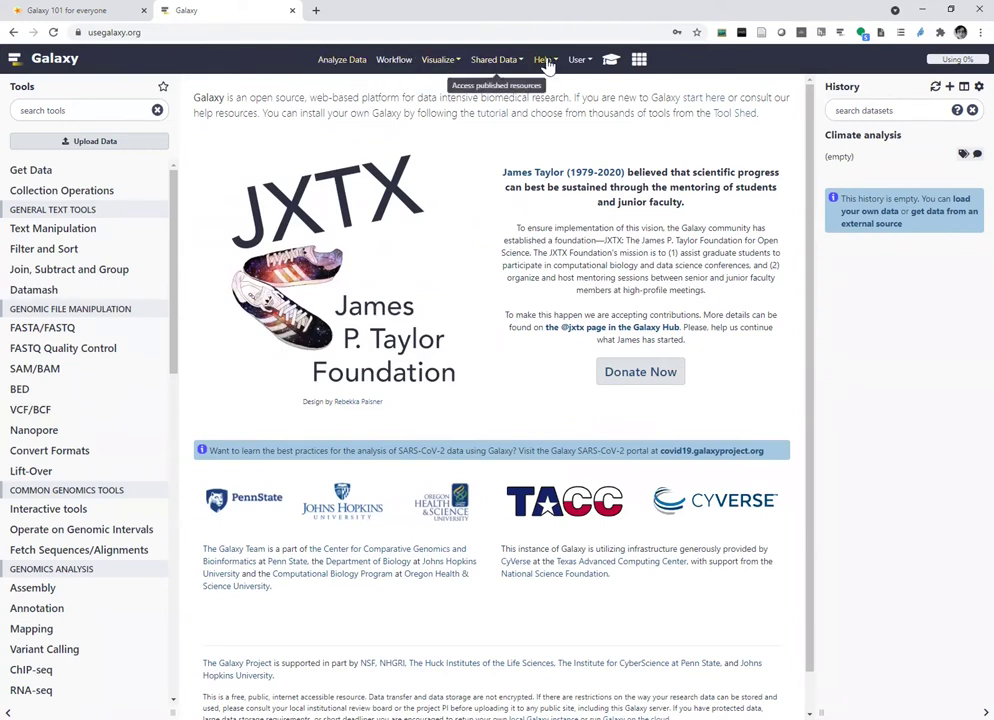
left_click(580, 62)
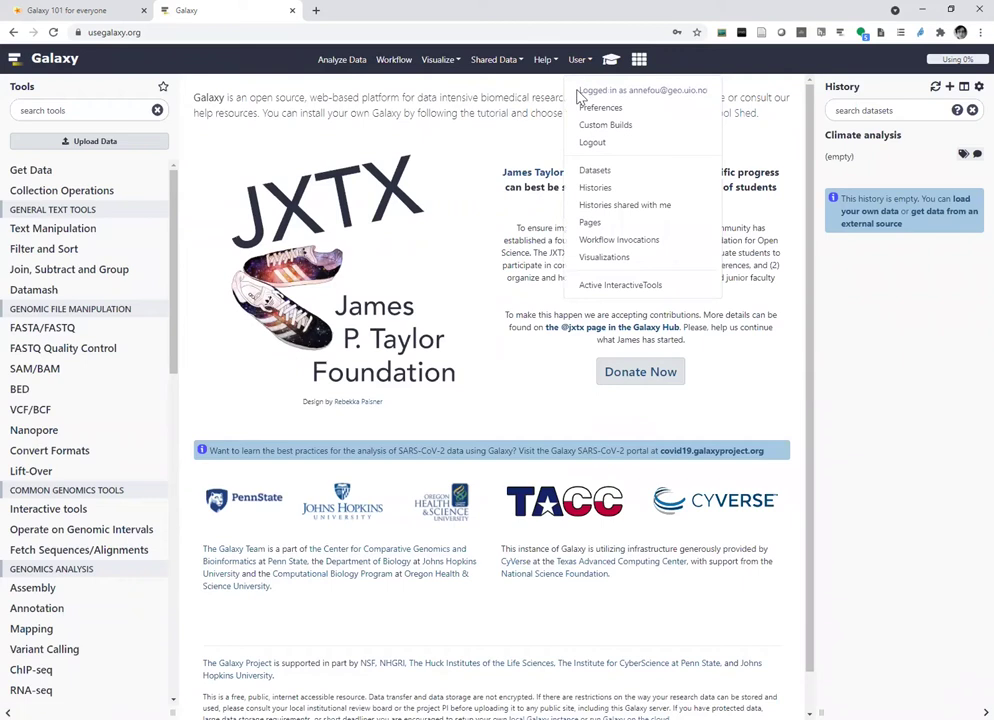
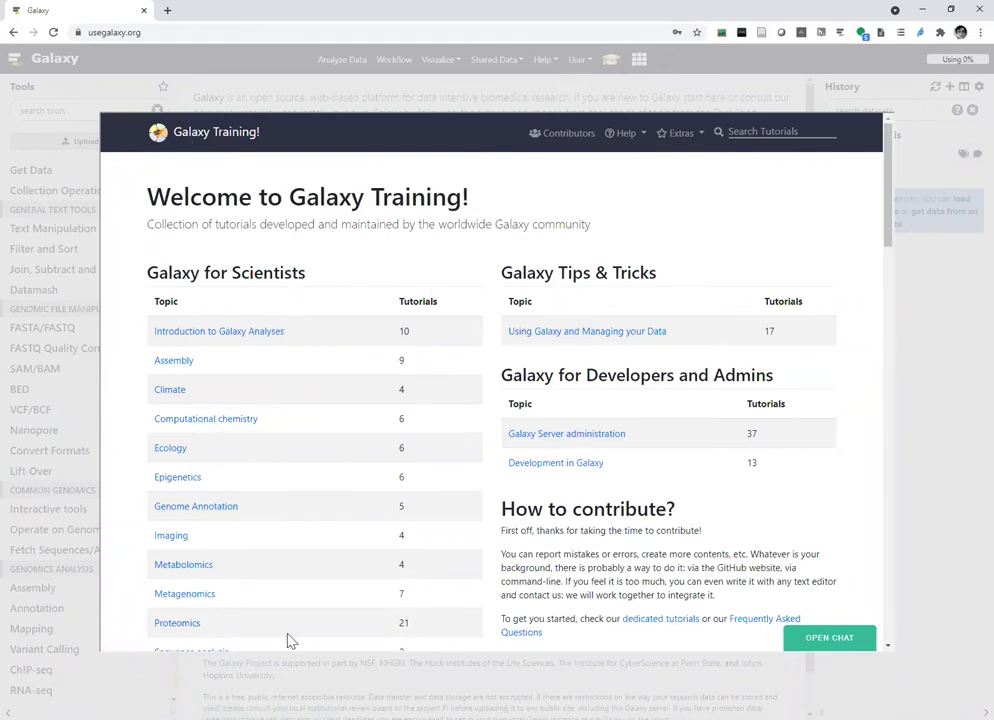
Open the Galaxy 101 for everyone tutorial in the embedded training overlay, hide the overlay, and bring it back up
left_click(222, 334)
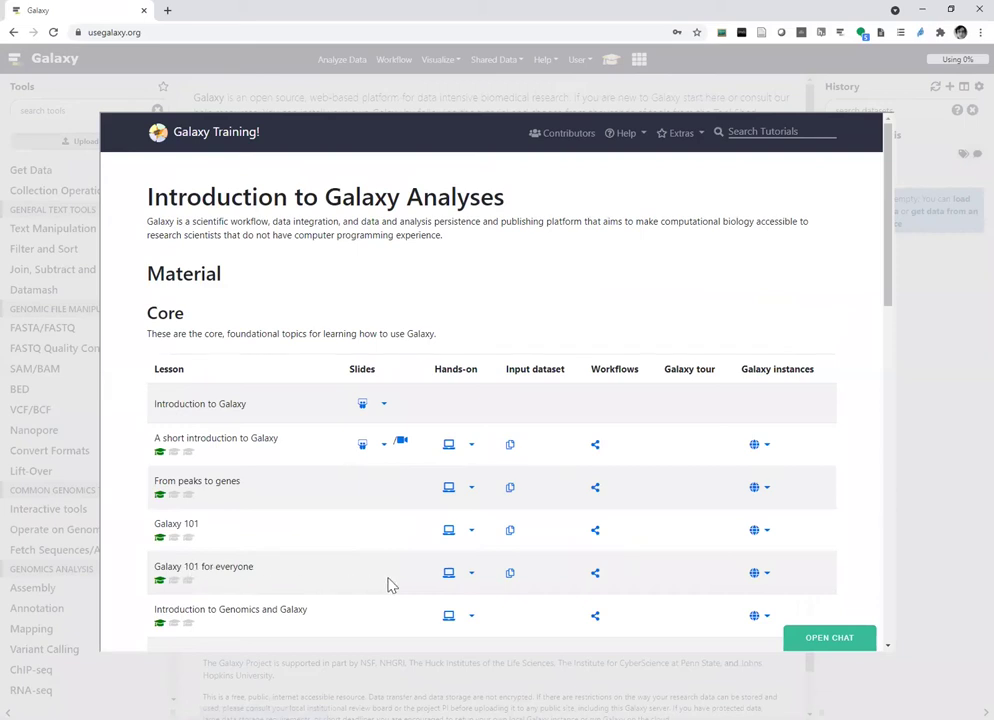
left_click(449, 574)
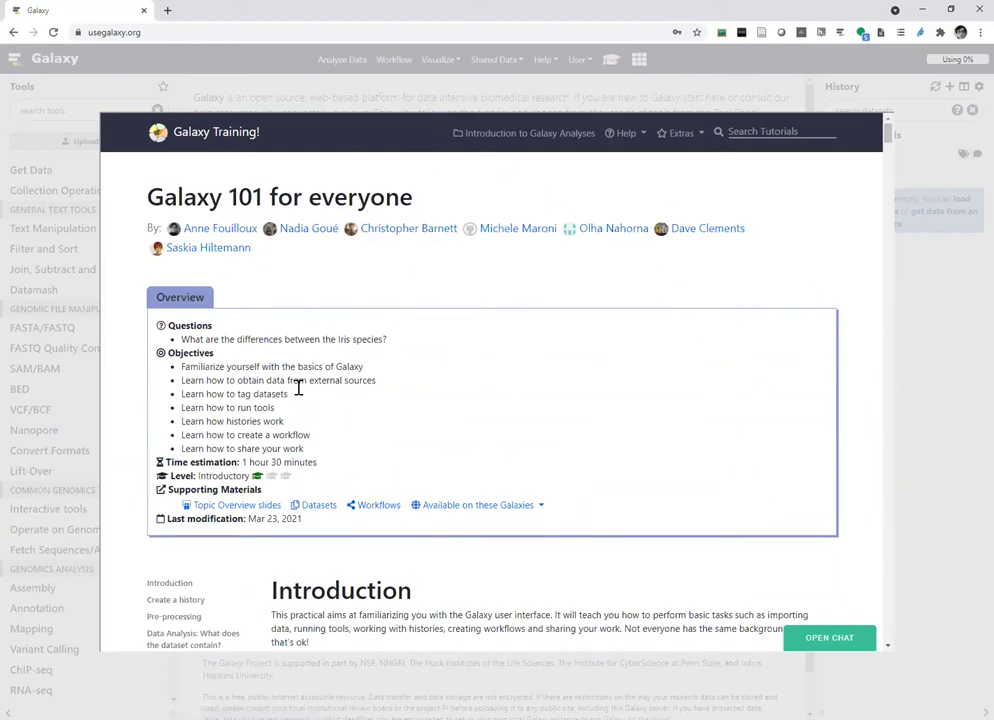
left_click(244, 63)
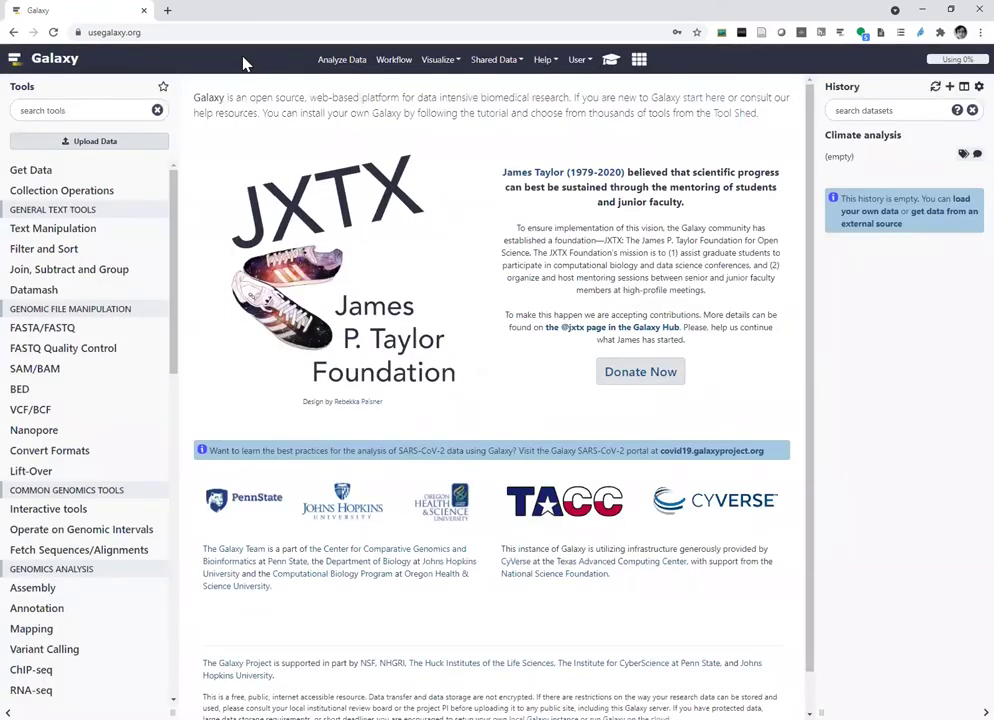
left_click(611, 61)
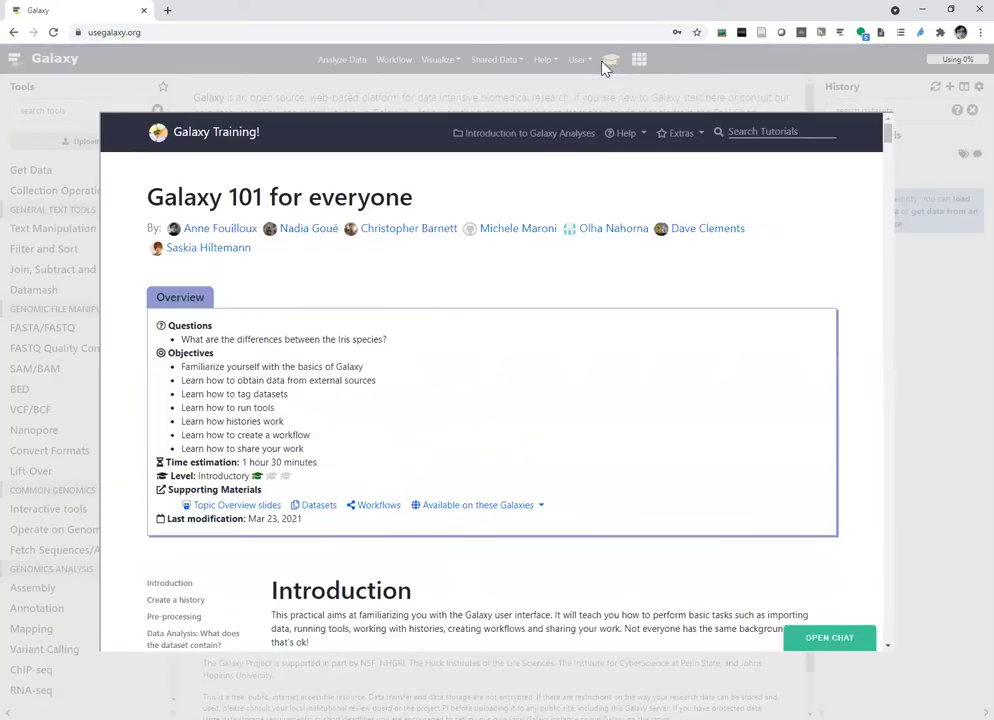
Read the tutorial's agenda and background, and examine the linked Wikipedia page on the Iris flower data set in a separate tab before closing it
scroll(630, 212, "down", 3)
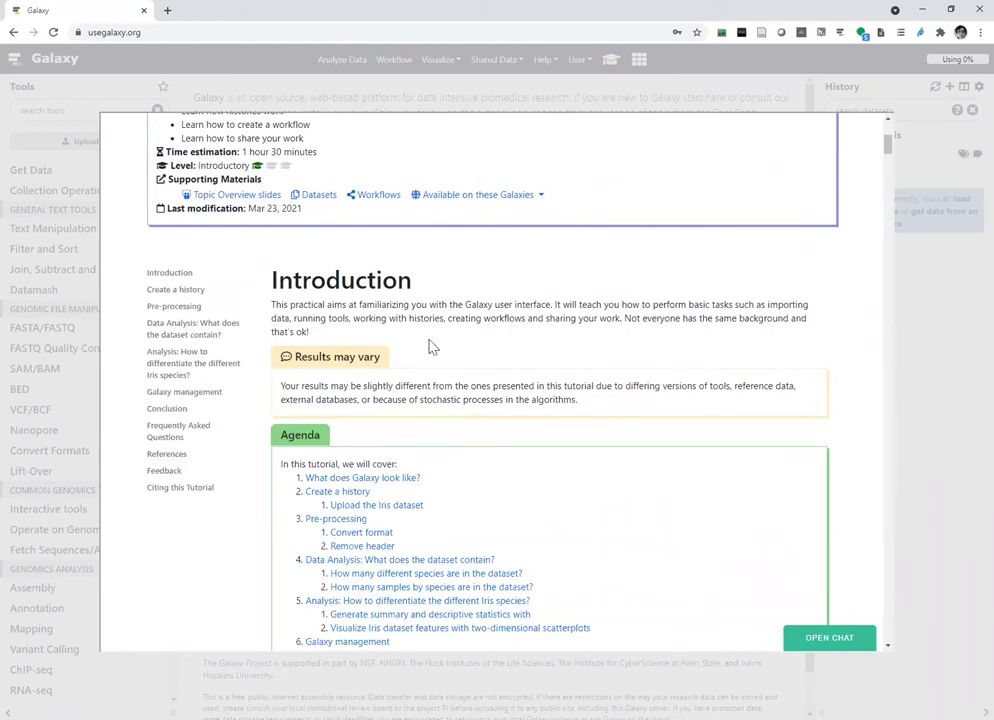
scroll(628, 369, "down", 2)
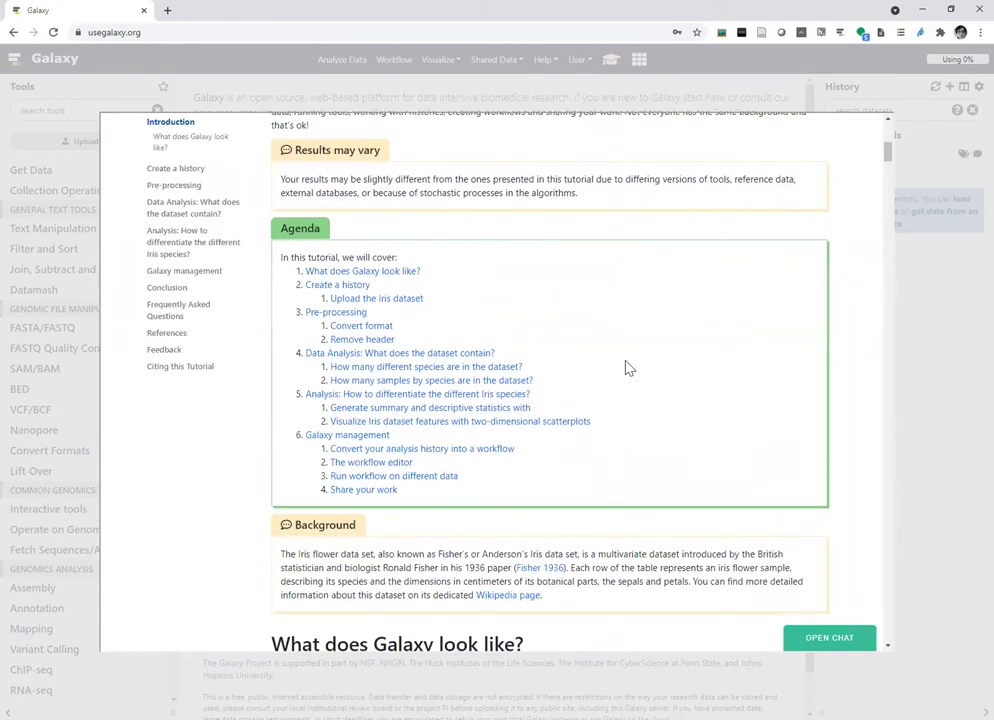
scroll(628, 369, "down", 3)
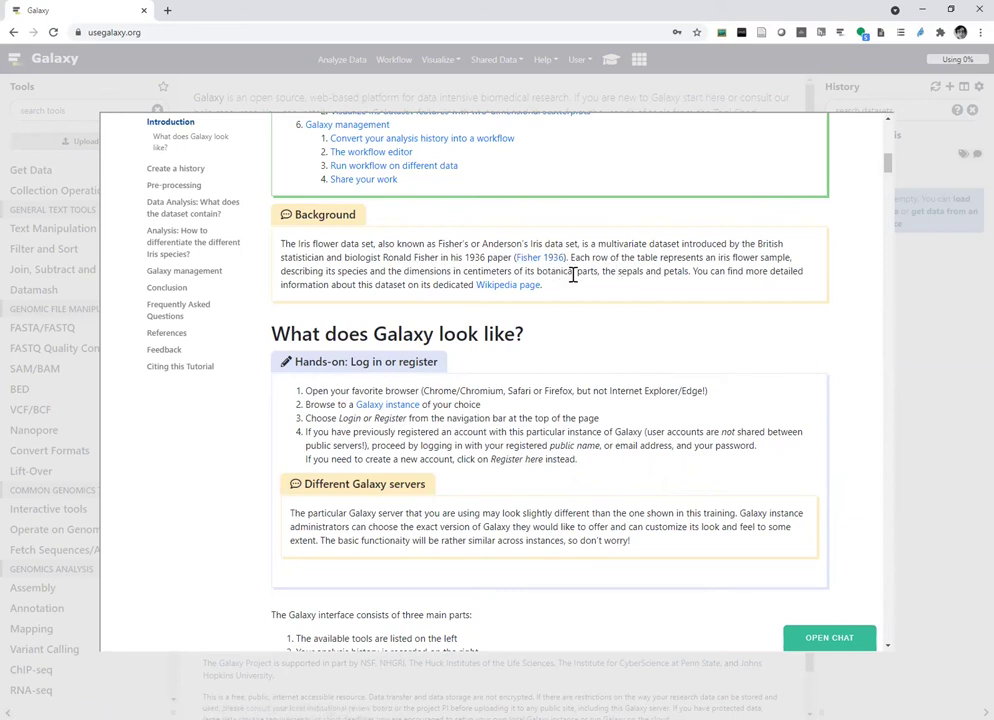
right_click(510, 288)
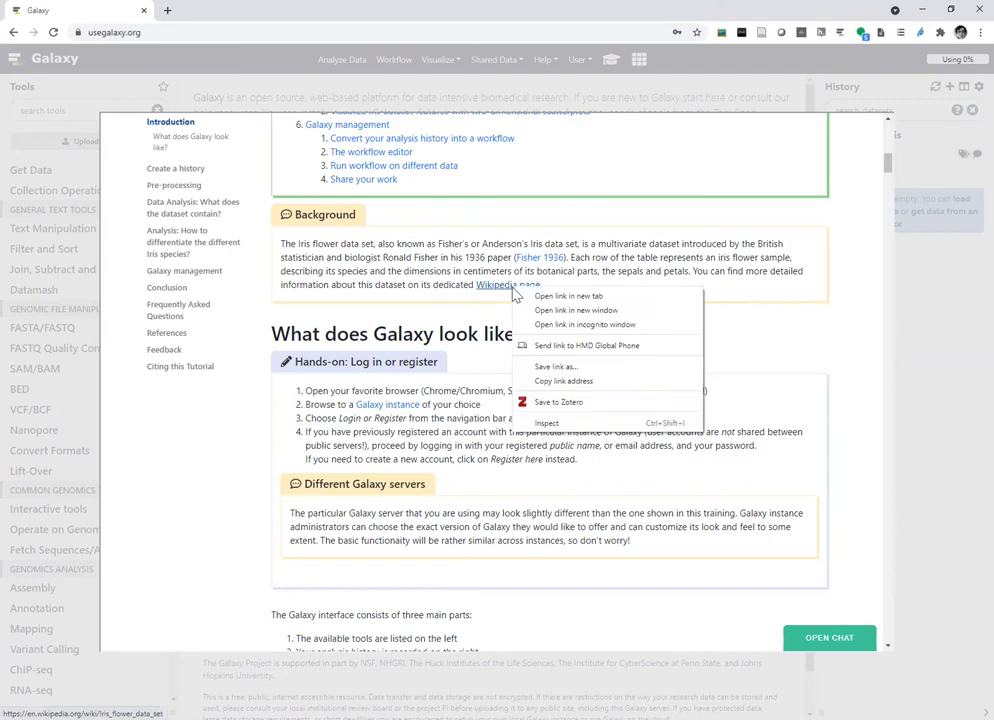
left_click(540, 295)
left_click(203, 8)
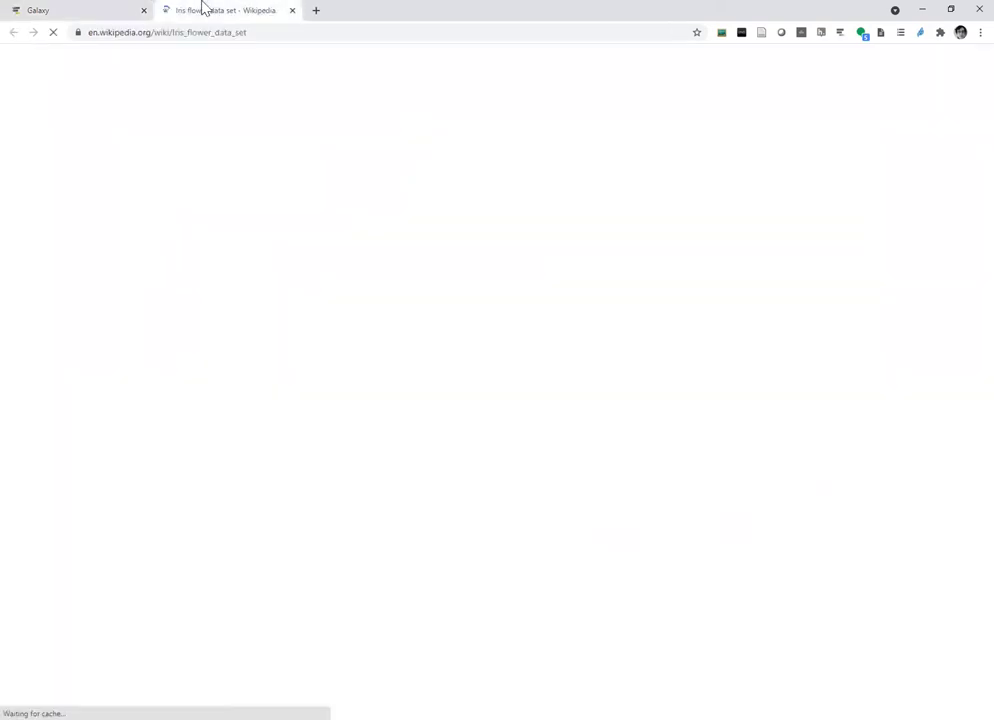
scroll(714, 453, "down", 3)
scroll(714, 453, "down", 2)
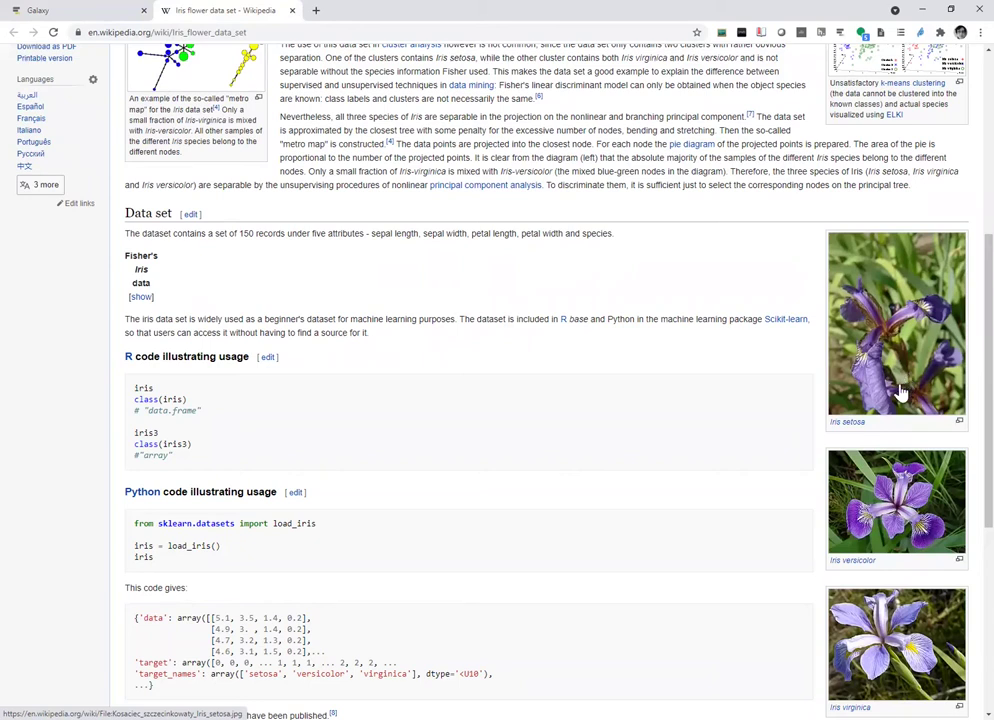
left_click(291, 10)
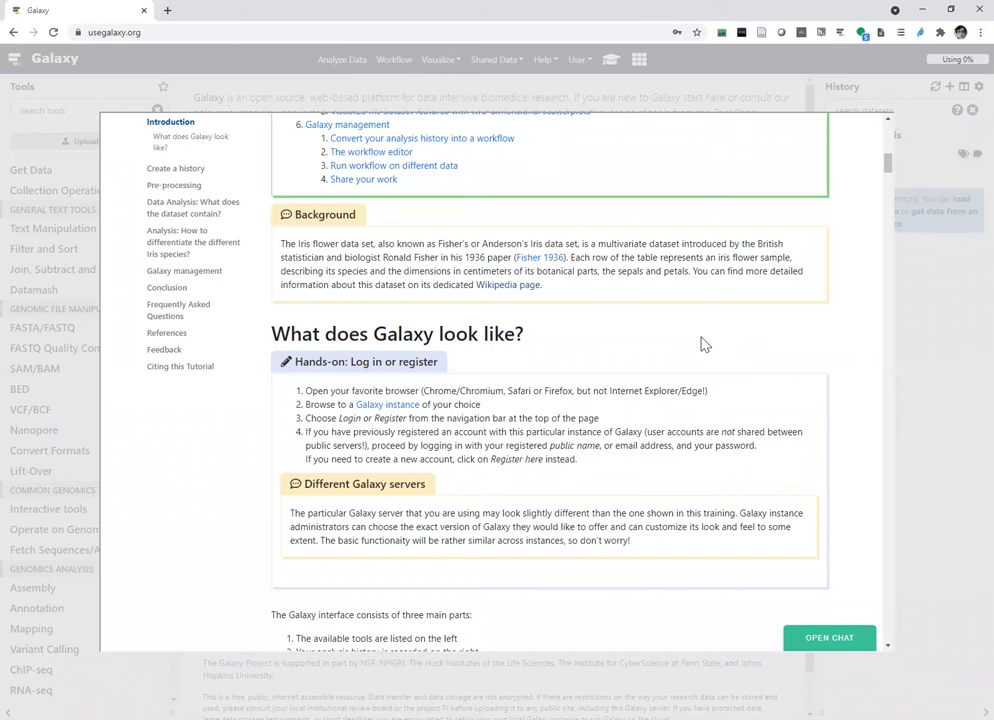
Read the tutorial's sections on the Galaxy interface and creating a history, and return to the Galaxy workspace
scroll(700, 340, "down", 1)
scroll(610, 320, "down", 2)
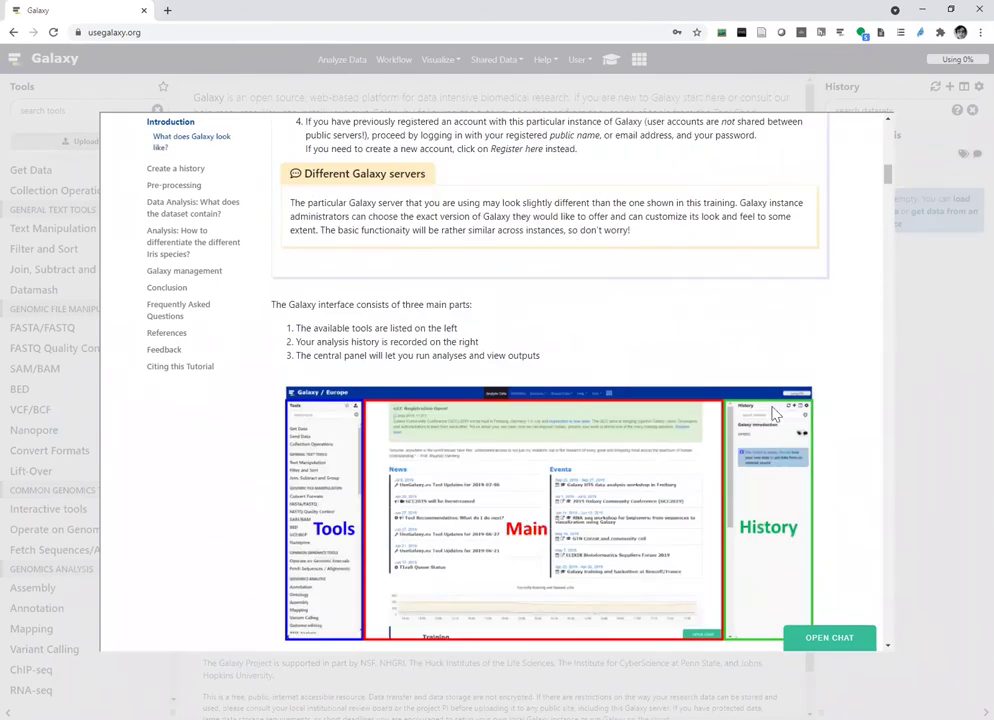
scroll(600, 300, "down", 1)
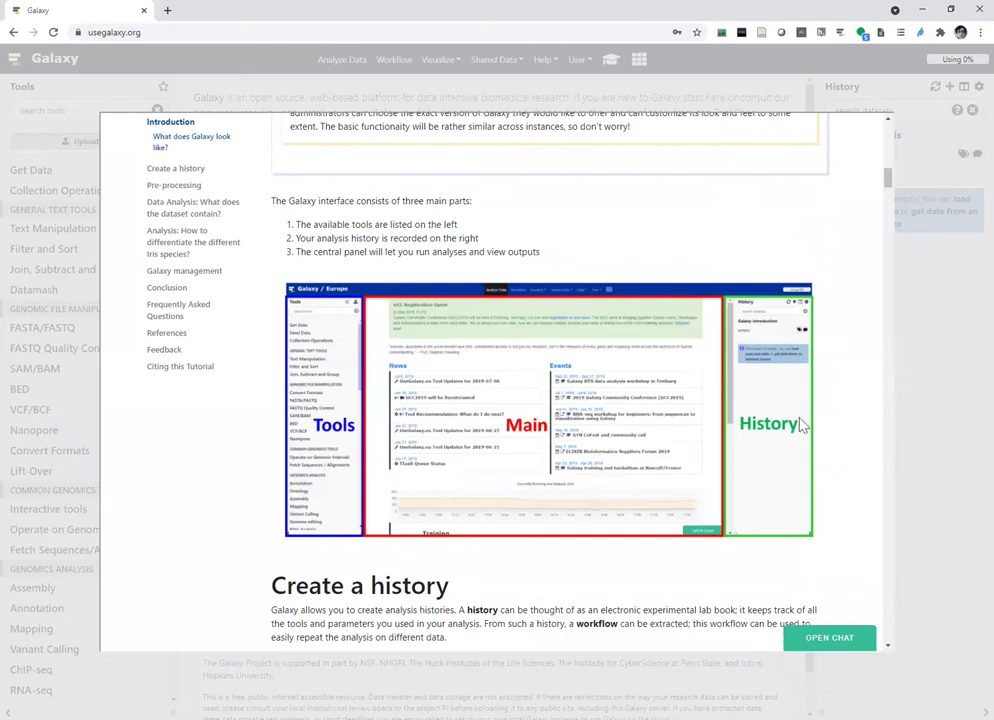
scroll(658, 307, "down", 1)
scroll(656, 307, "down", 1)
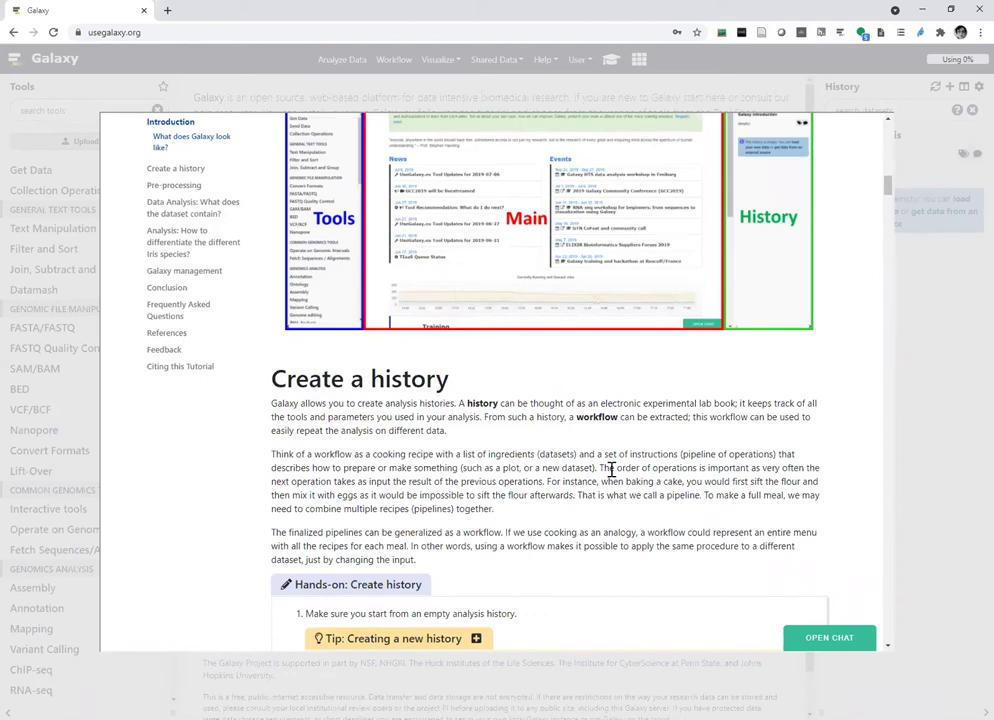
scroll(610, 470, "down", 1)
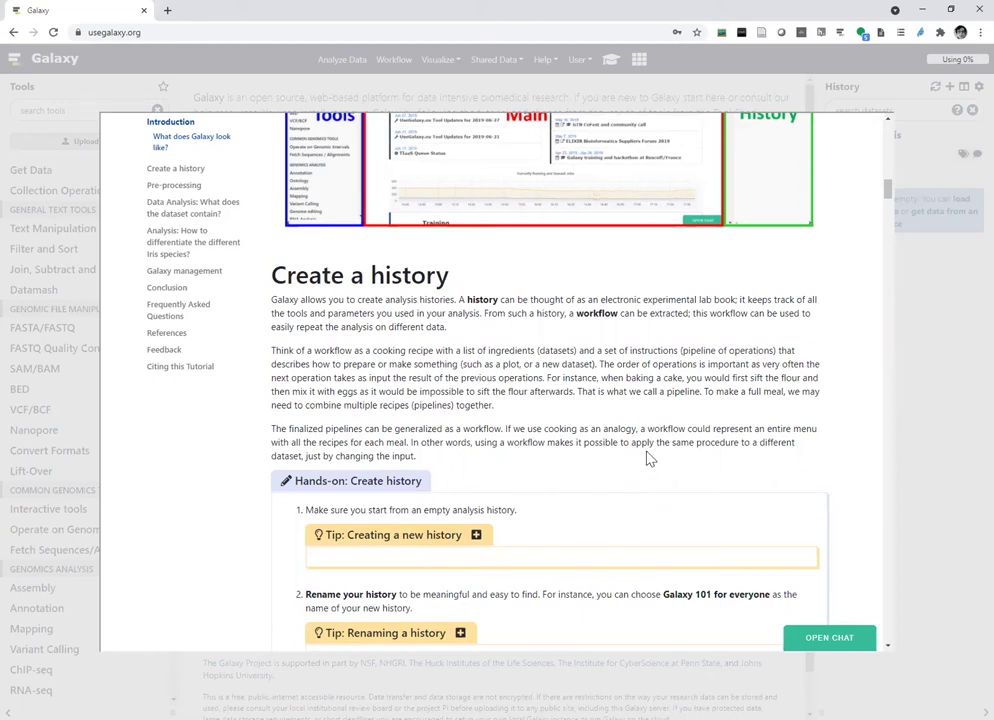
scroll(645, 459, "down", 2)
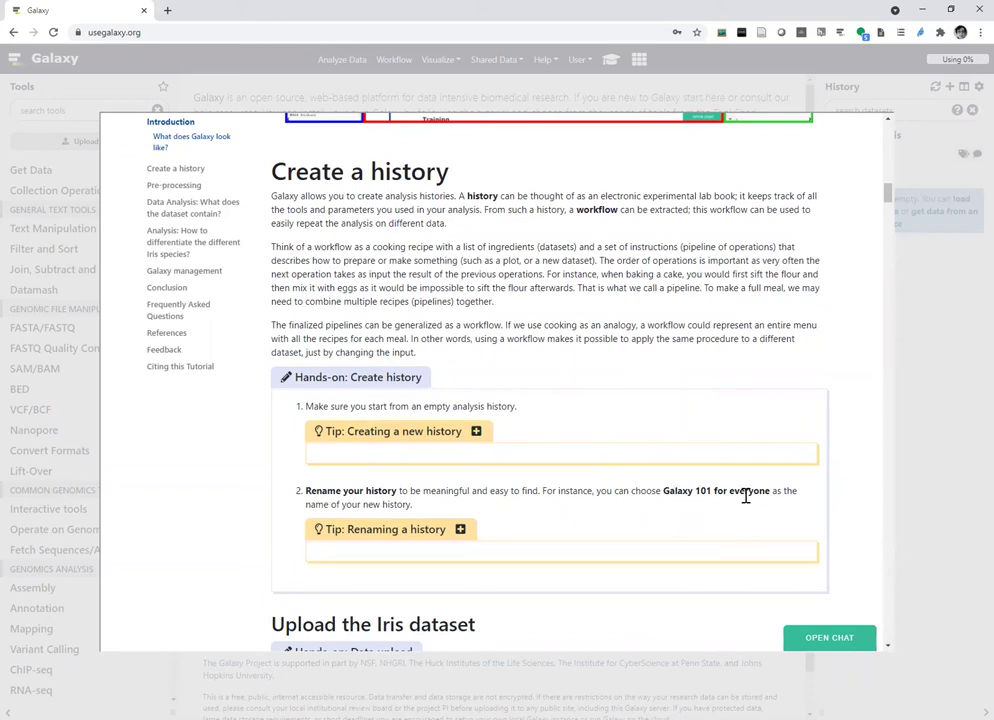
left_click(945, 418)
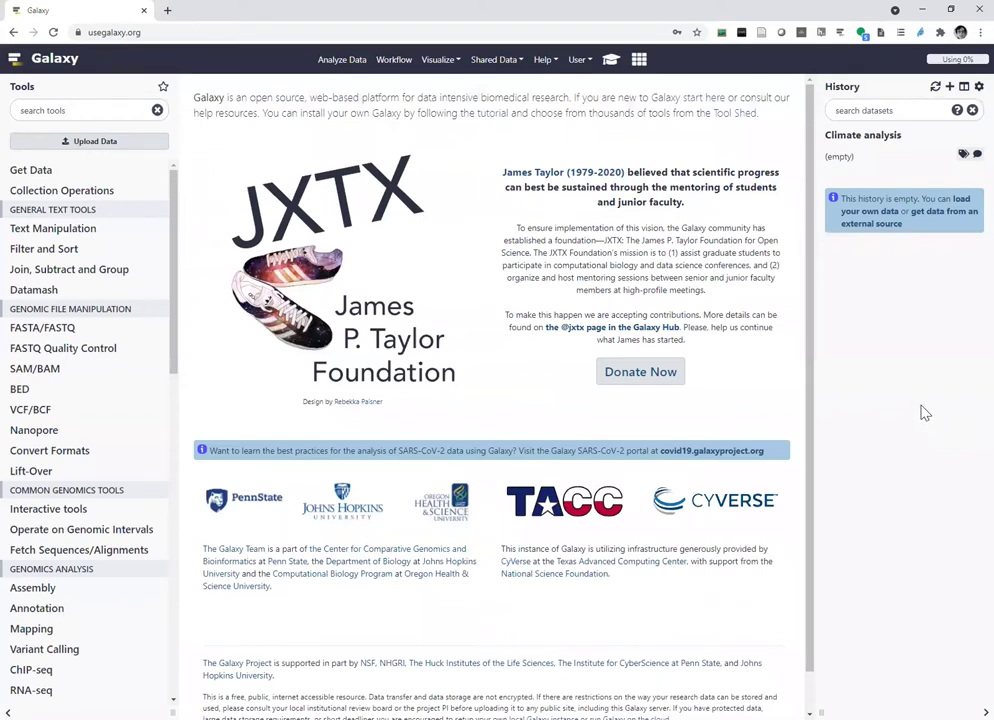
Create a new history and name it "Galaxy 101 for everyone"
left_click(949, 89)
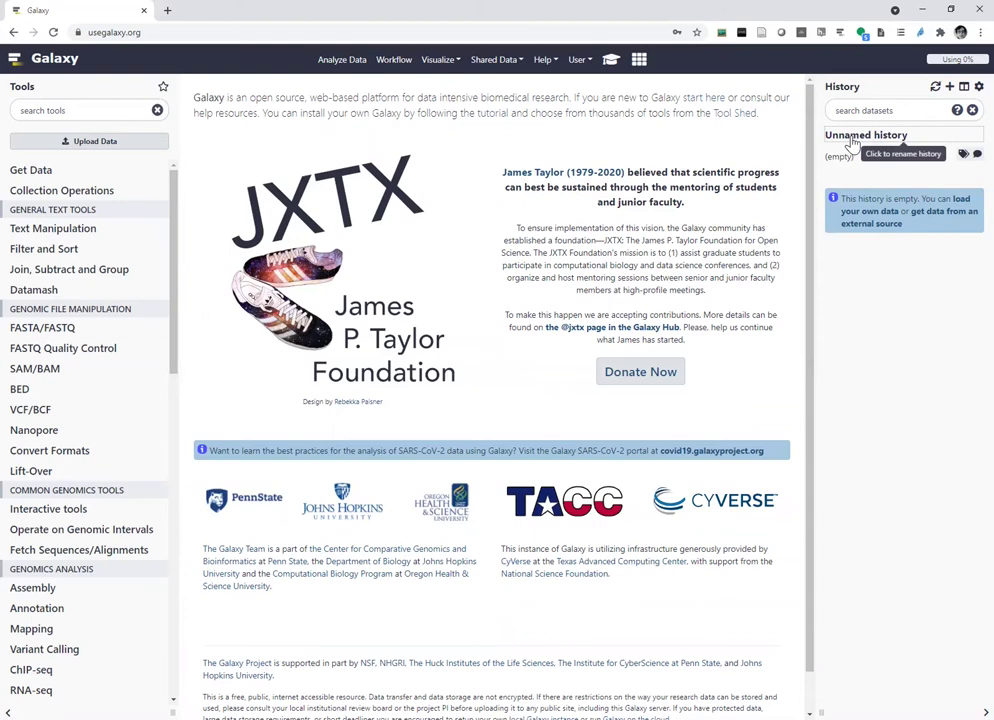
left_click(928, 139)
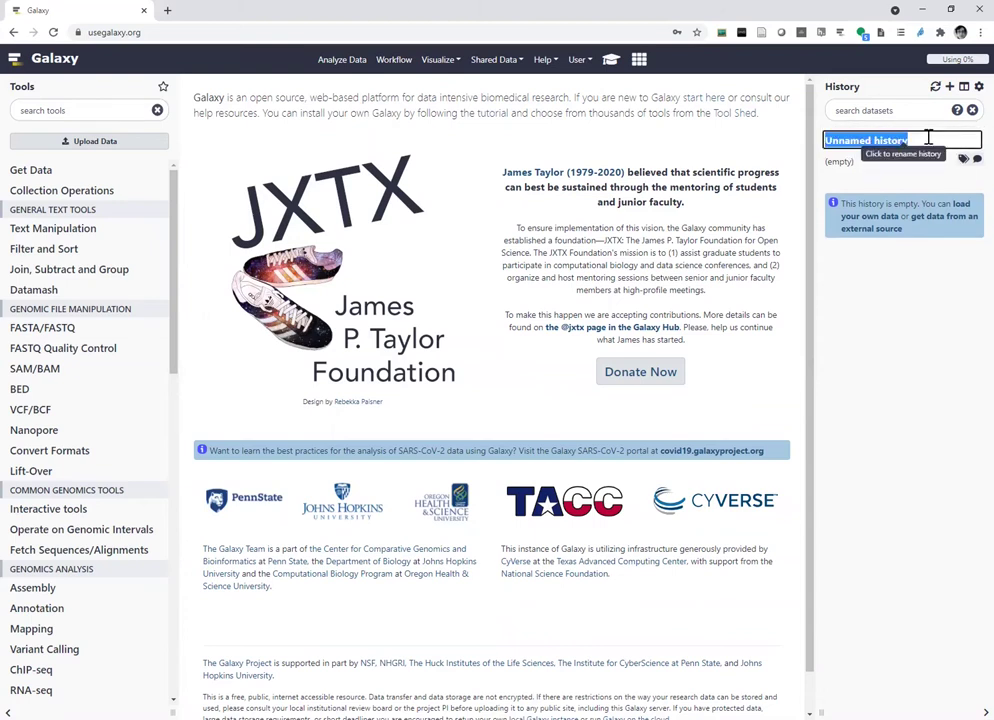
key("BackSpace")
type("Ga")
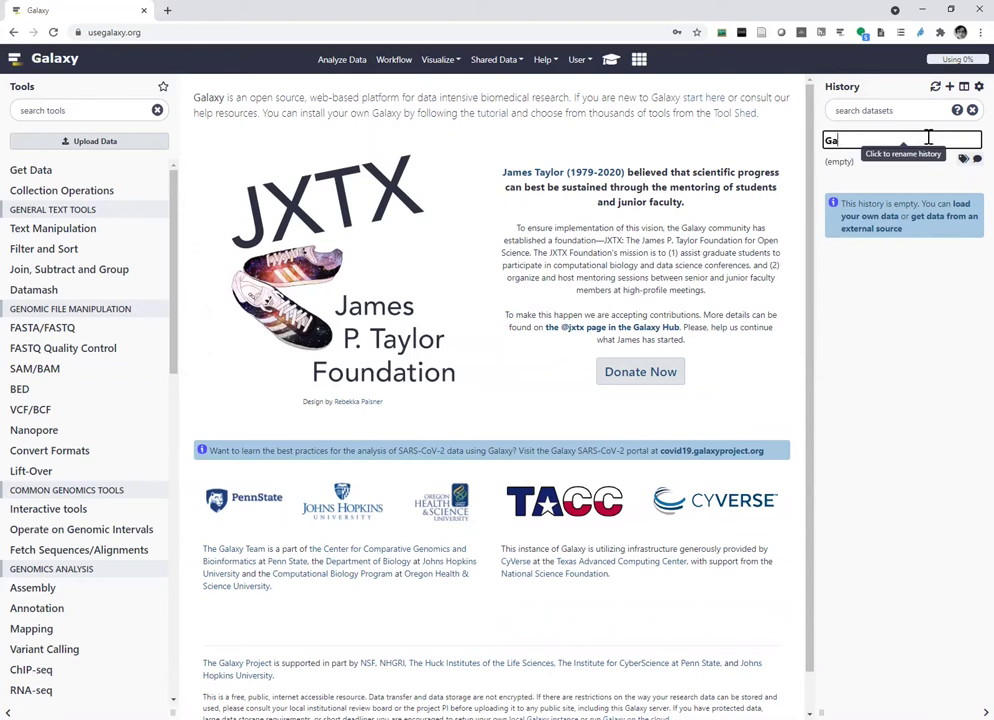
type("laxy 101 for everyone")
key("Return")
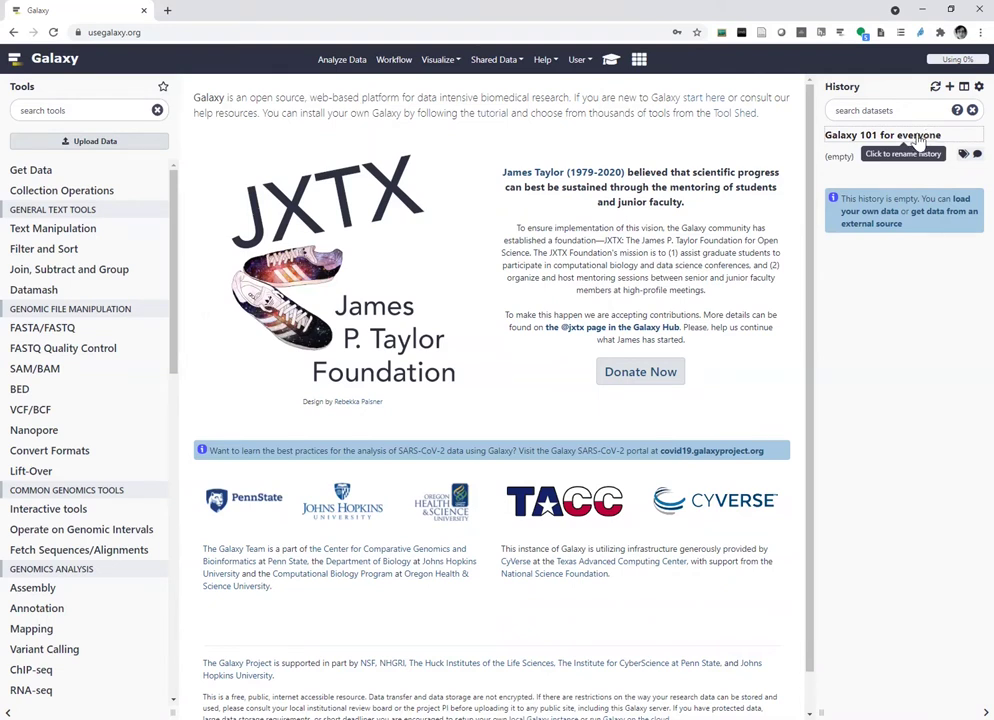
Copy the Zenodo link for iris.csv from the tutorial's Upload the Iris dataset section and return to the Galaxy workspace
left_click(609, 61)
scroll(603, 280, "down", 2)
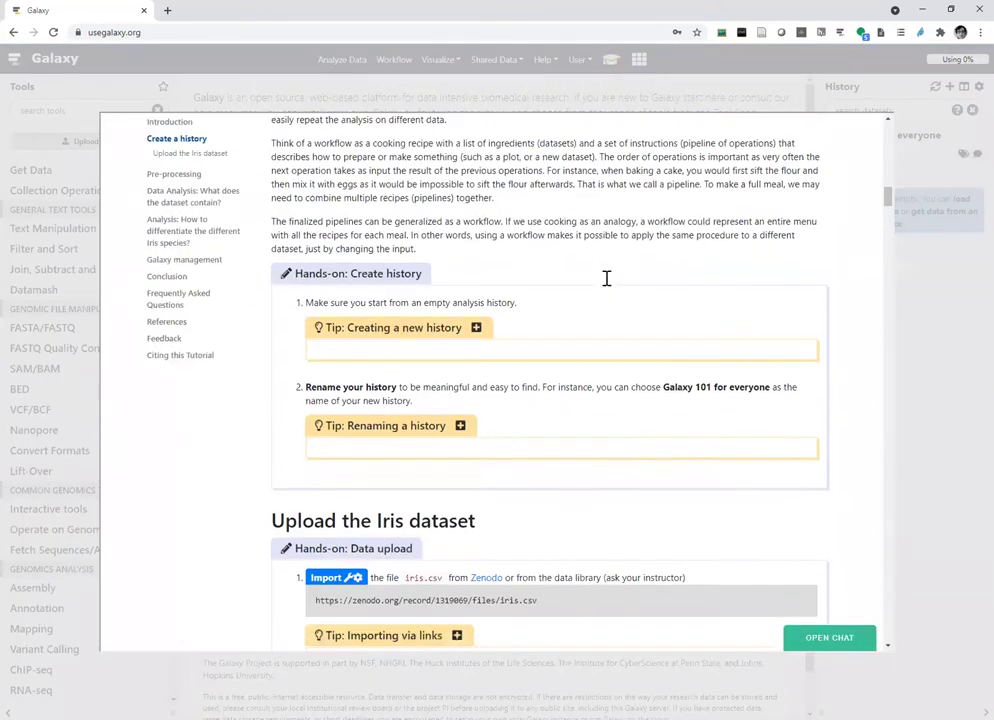
scroll(606, 280, "down", 1)
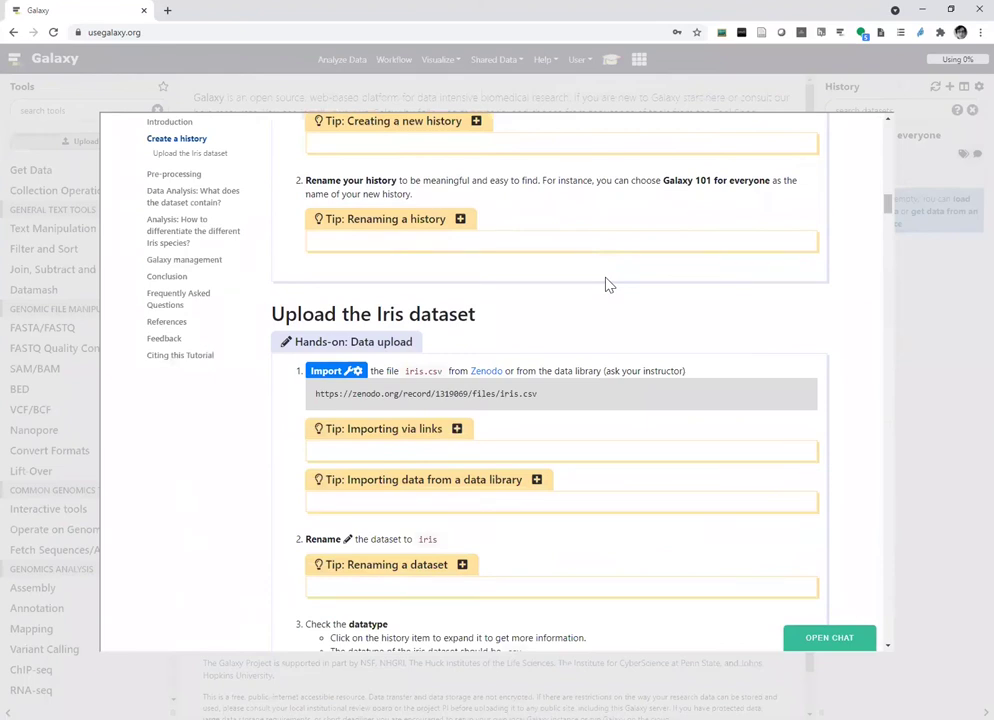
mouse_move(714, 401)
left_click(793, 397)
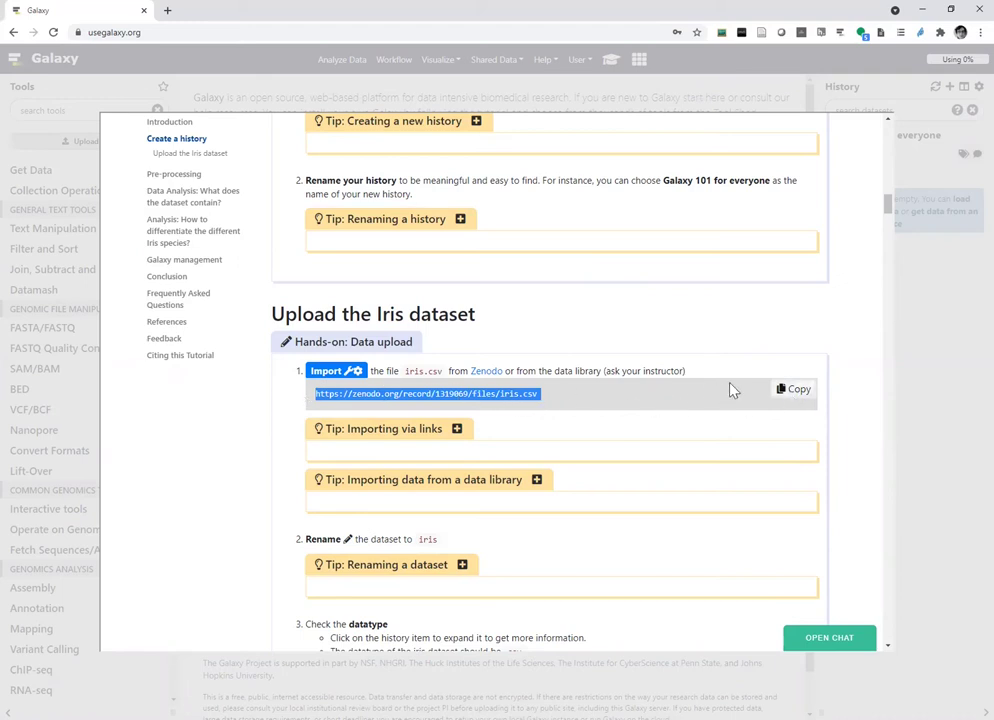
left_click(915, 381)
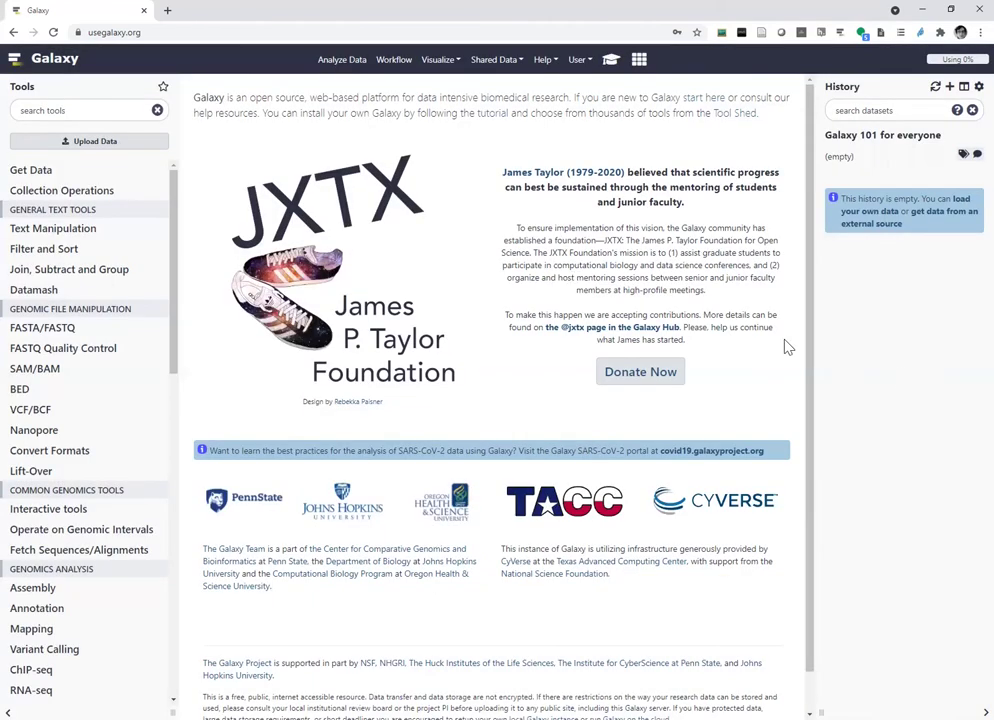
left_click(111, 151)
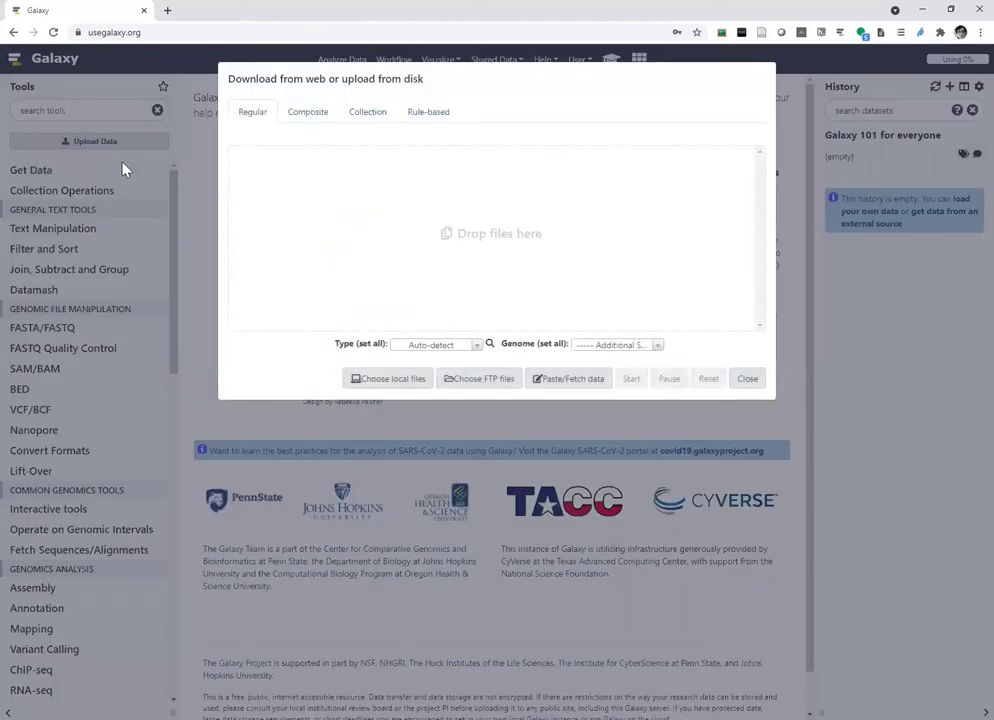
left_click(554, 382)
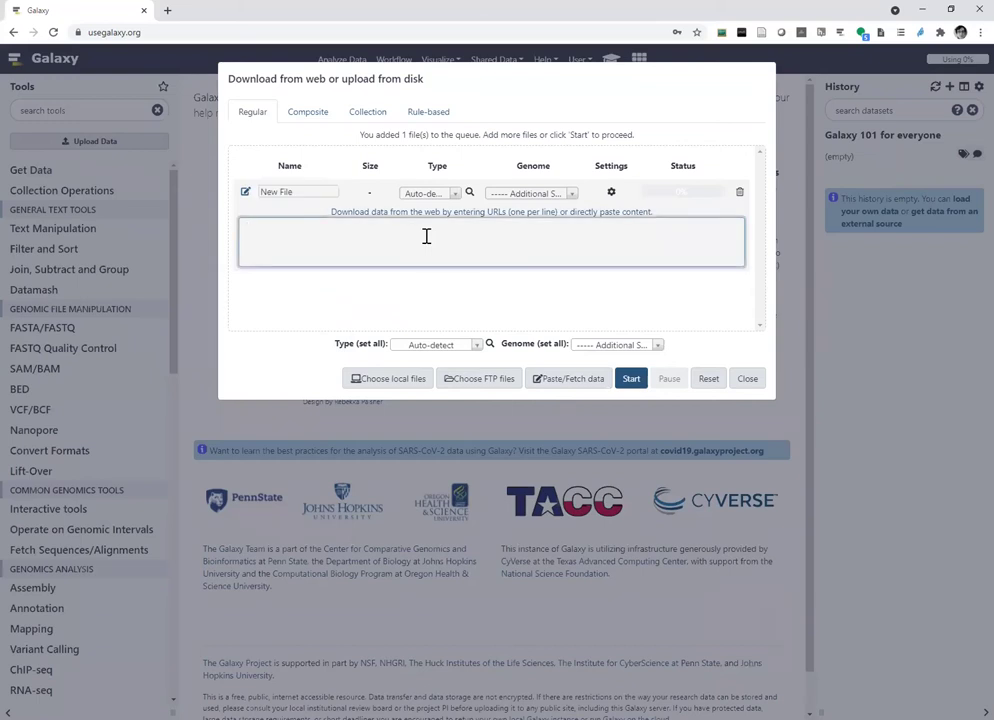
key("ctrl+v")
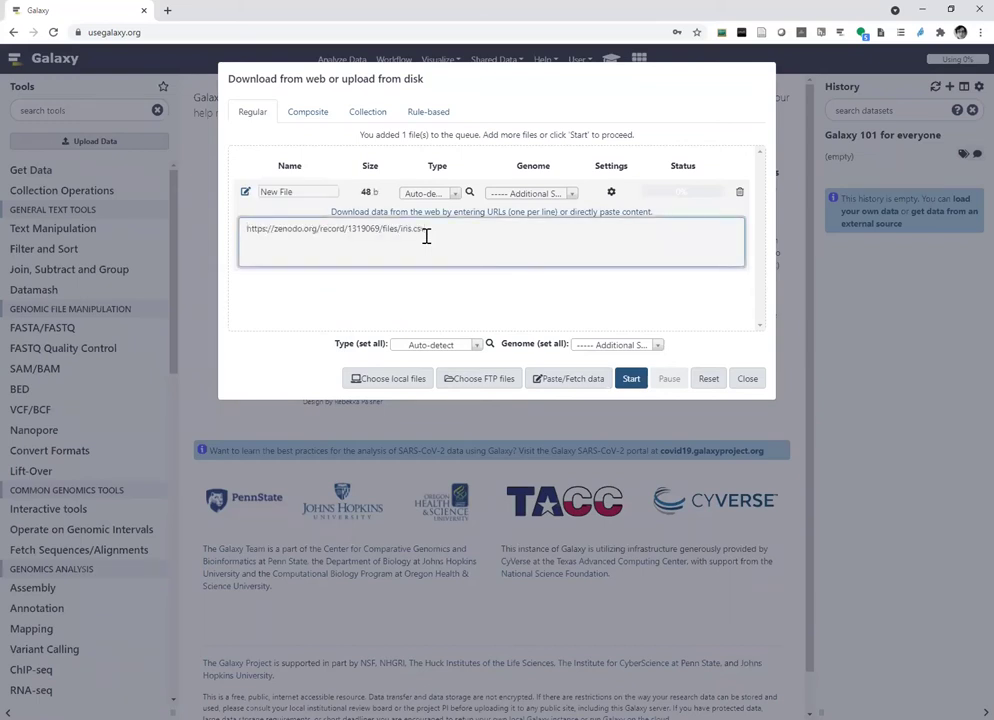
left_click(632, 381)
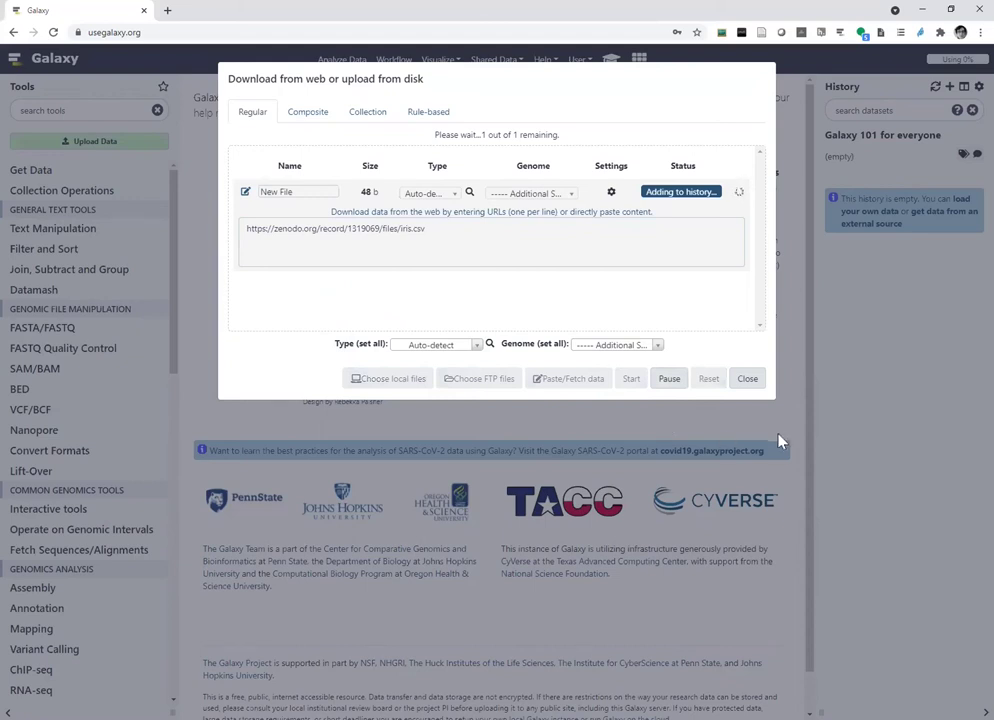
left_click(749, 379)
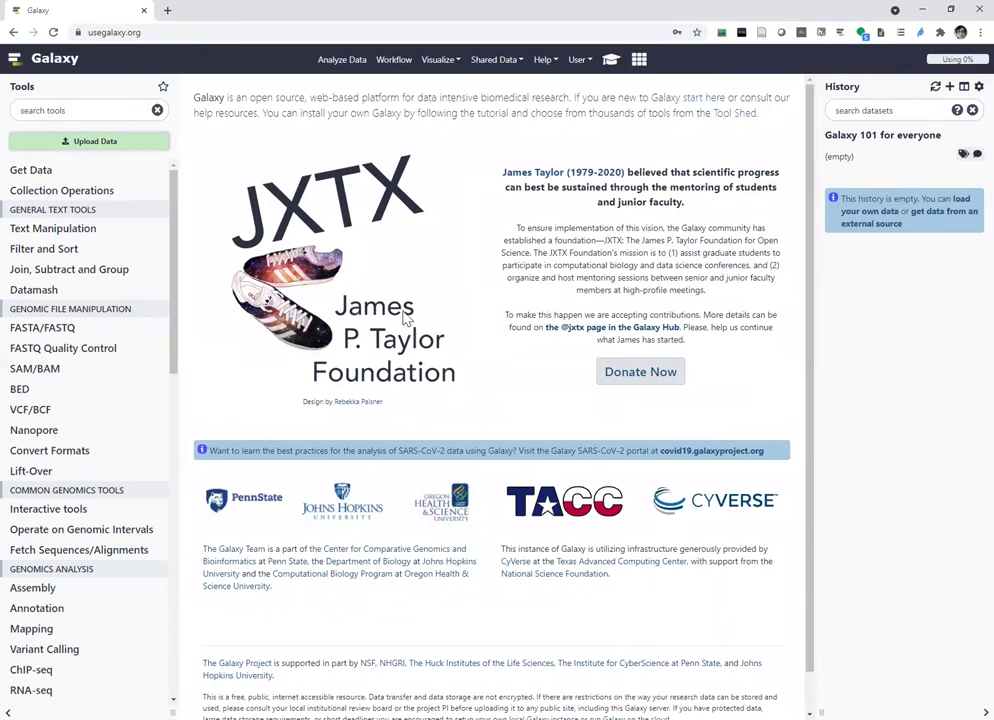
left_click(52, 32)
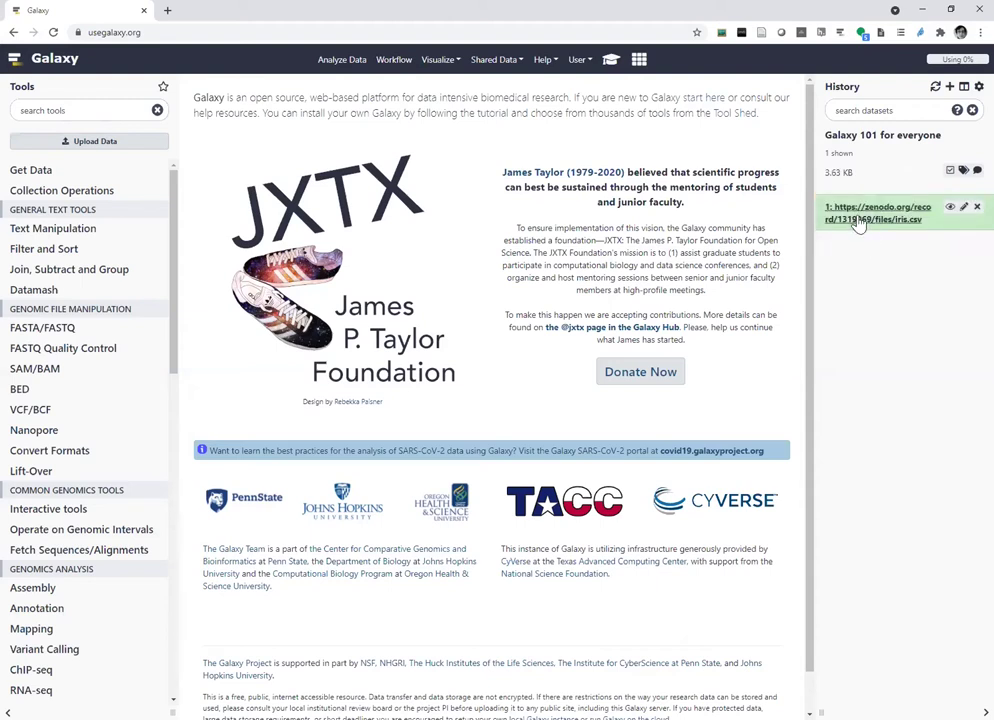
left_click(856, 220)
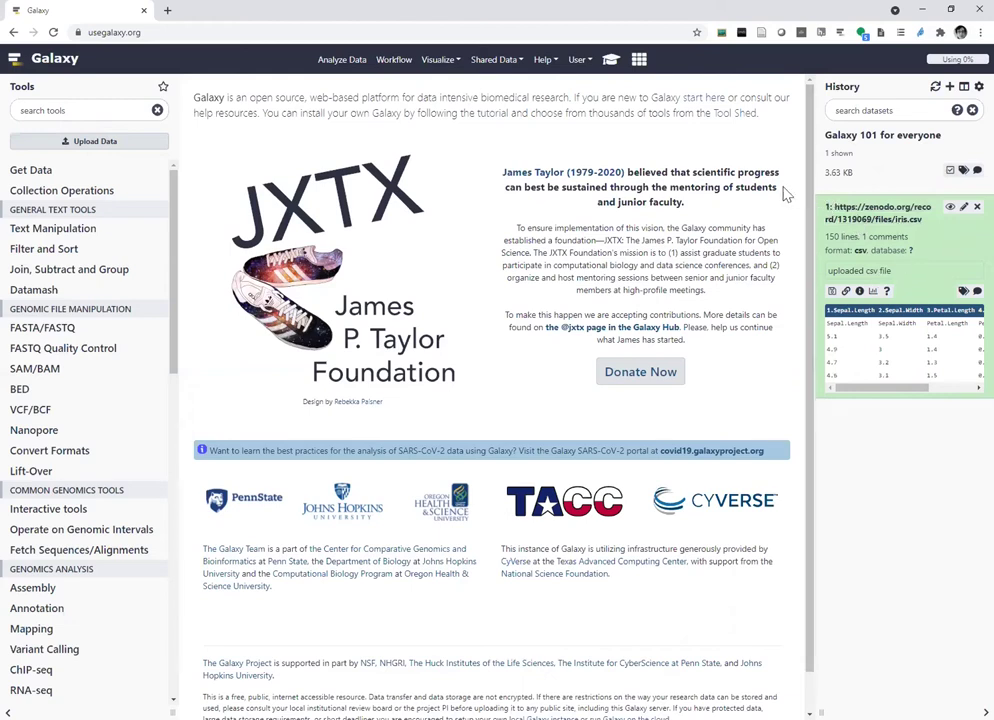
Read the tutorial's data upload instructions on renaming the dataset, checking its datatype and adding a tag, and return to the workspace
left_click(611, 59)
scroll(474, 369, "down", 10)
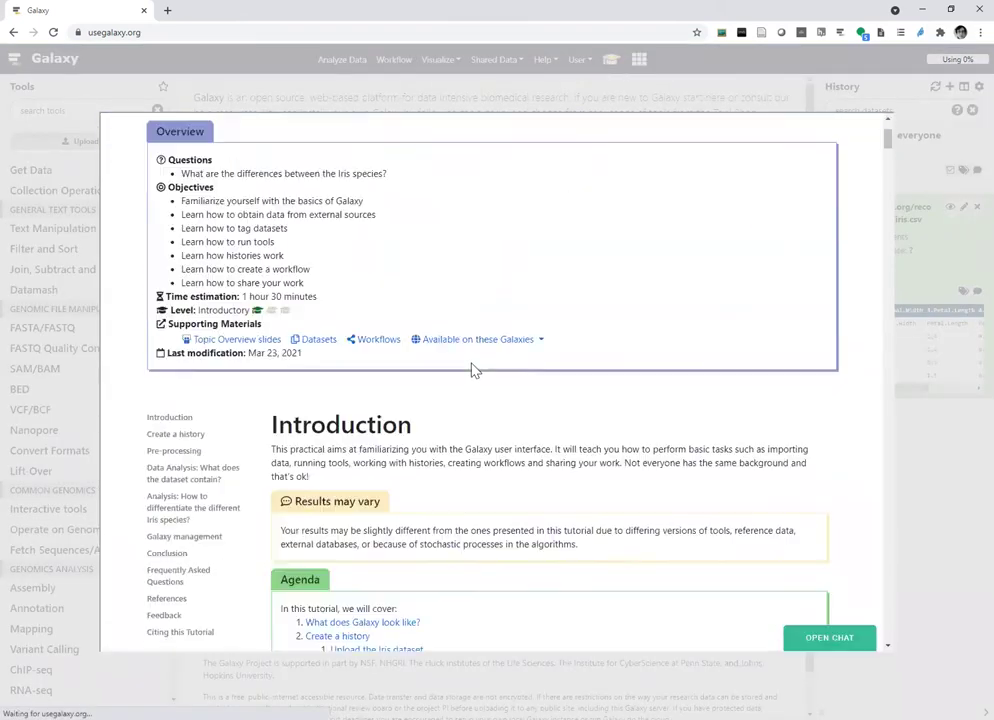
scroll(474, 369, "down", 15)
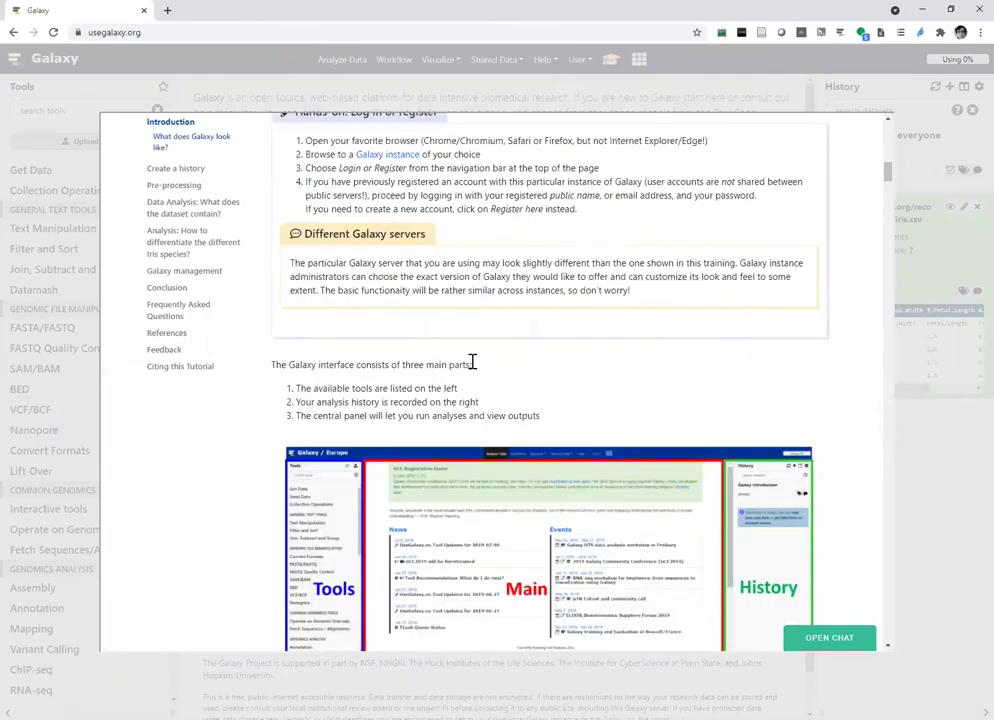
scroll(472, 368, "down", 1)
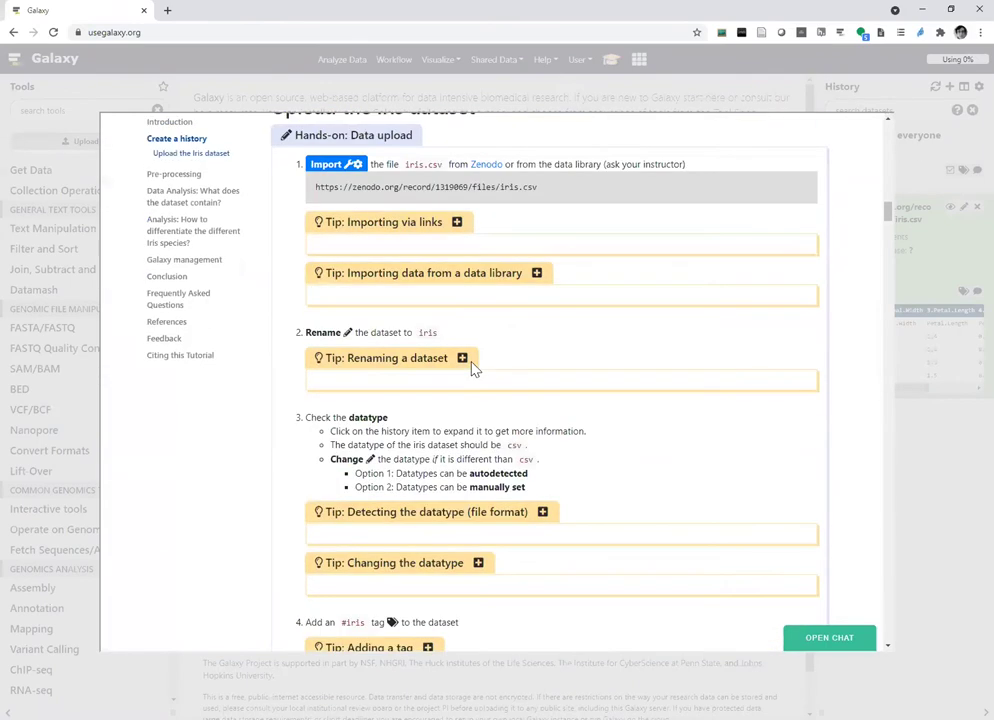
scroll(440, 340, "up", 2)
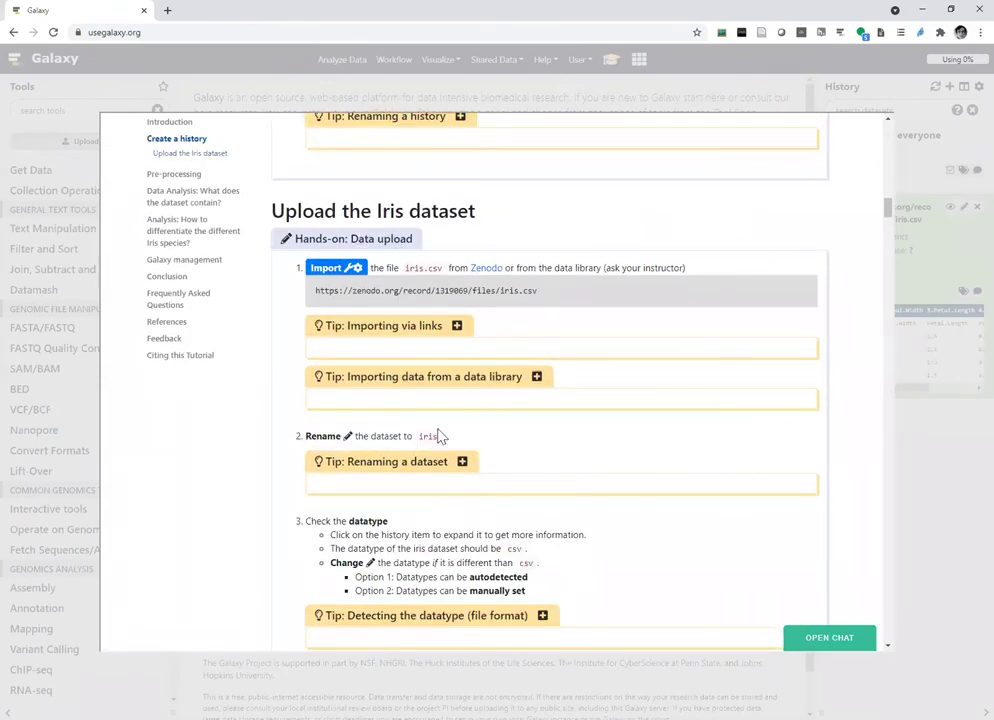
scroll(548, 381, "down", 1)
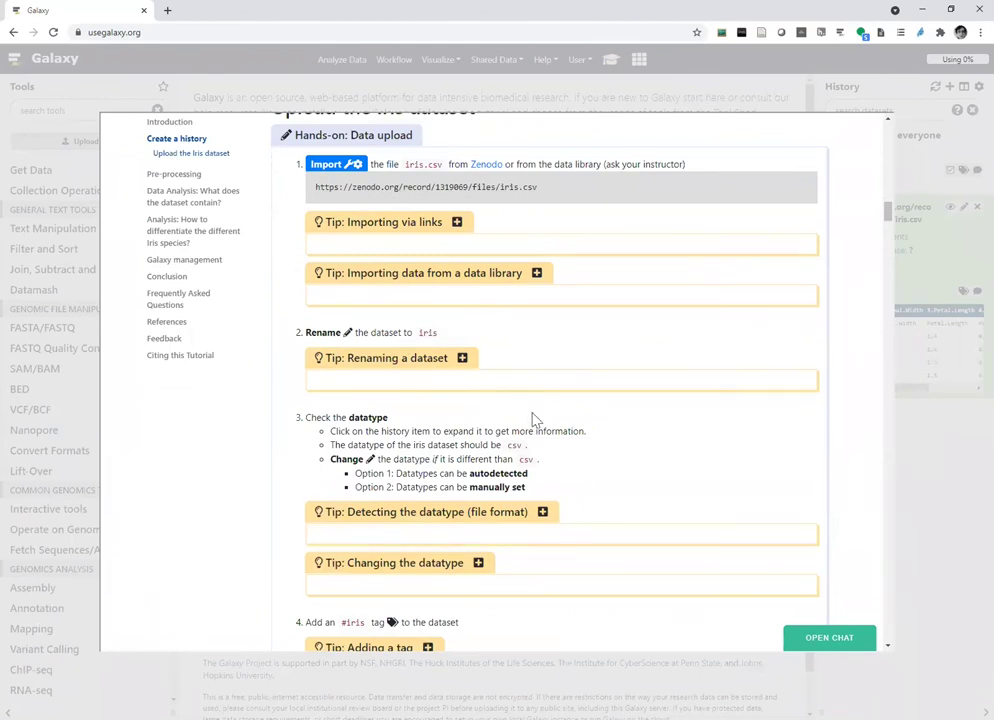
scroll(610, 402, "down", 1)
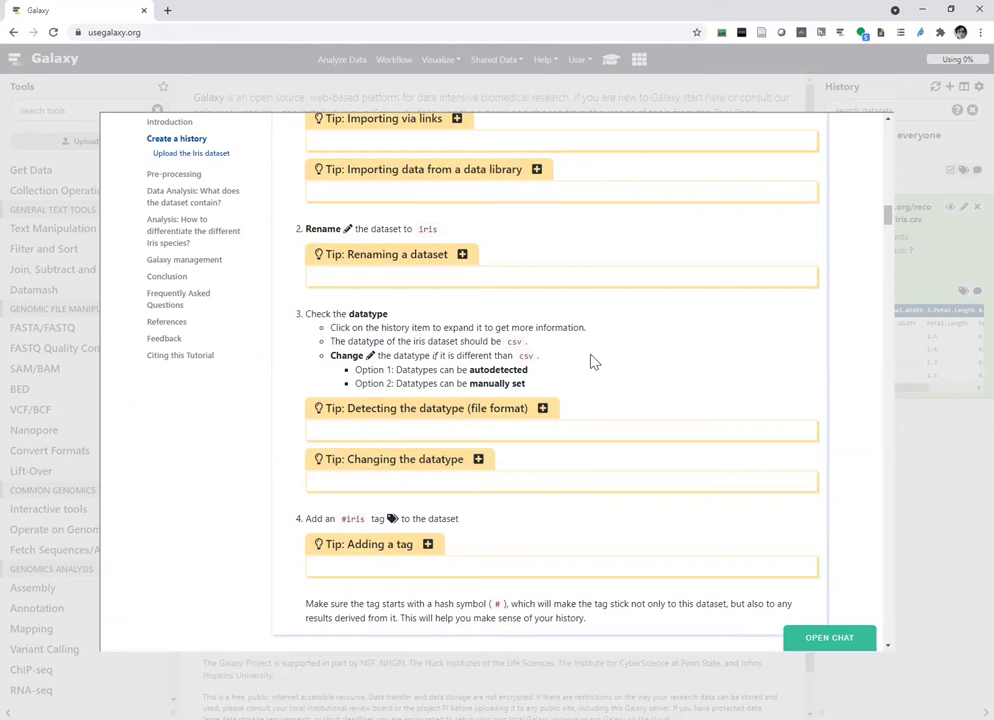
scroll(592, 361, "down", 2)
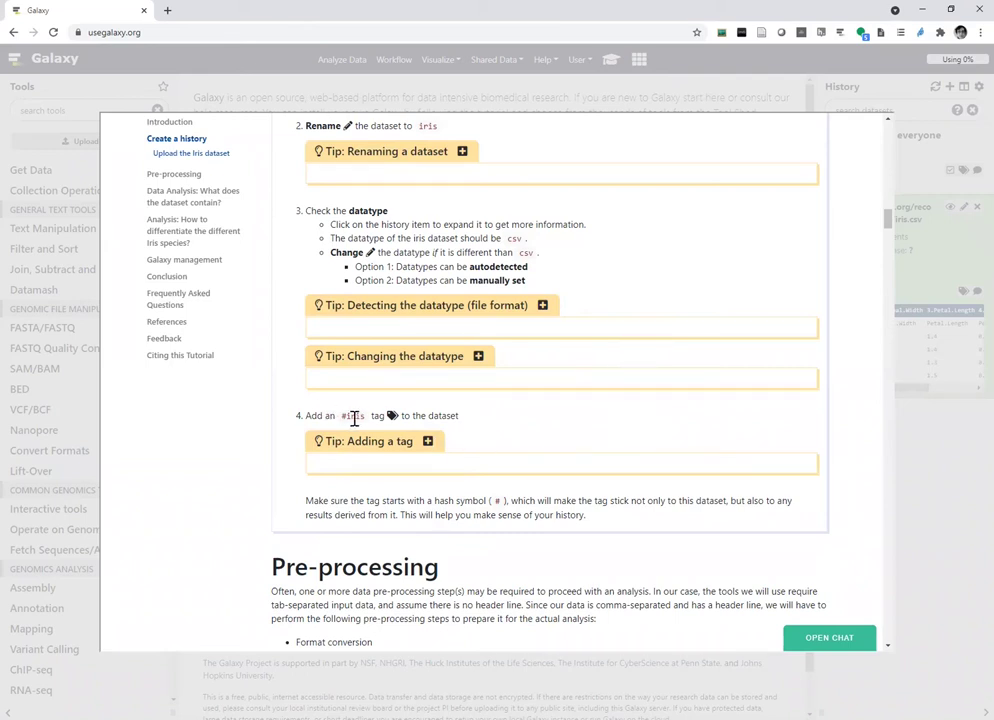
left_click_drag(348, 416, 342, 416)
left_click(929, 457)
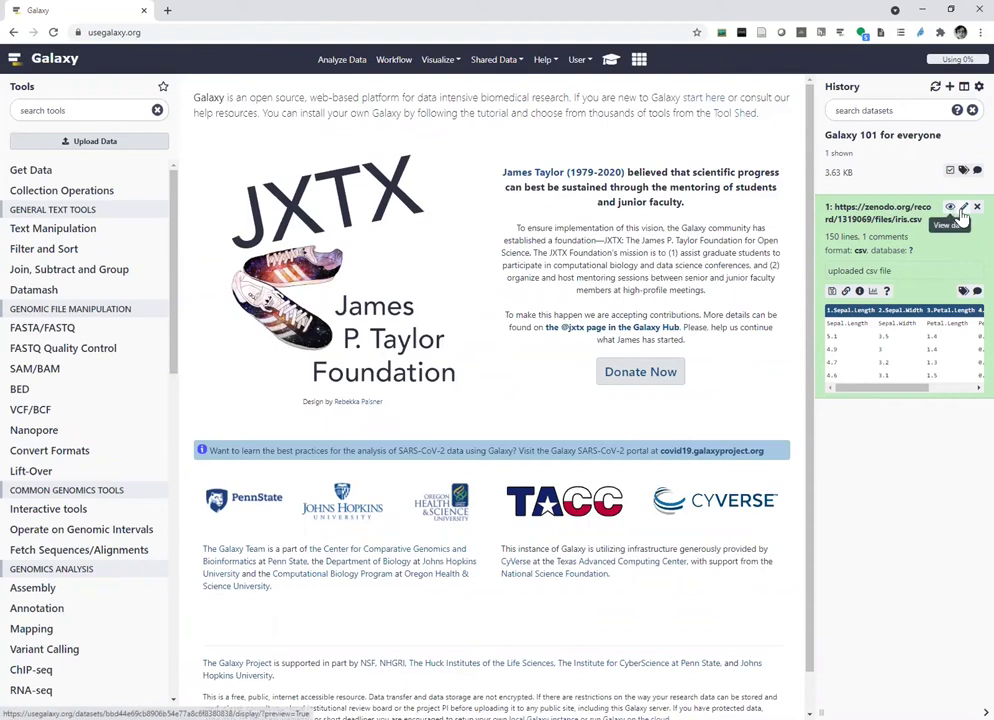
Rename the uploaded Iris dataset to "iris" and save its attributes
left_click(965, 210)
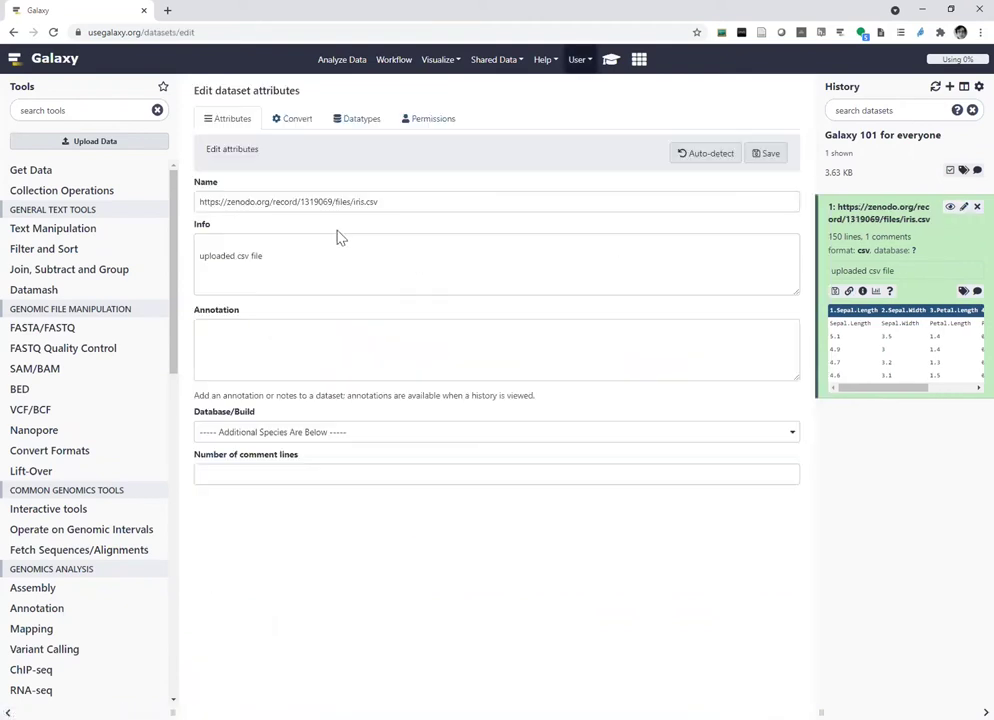
left_click_drag(353, 204, 184, 189)
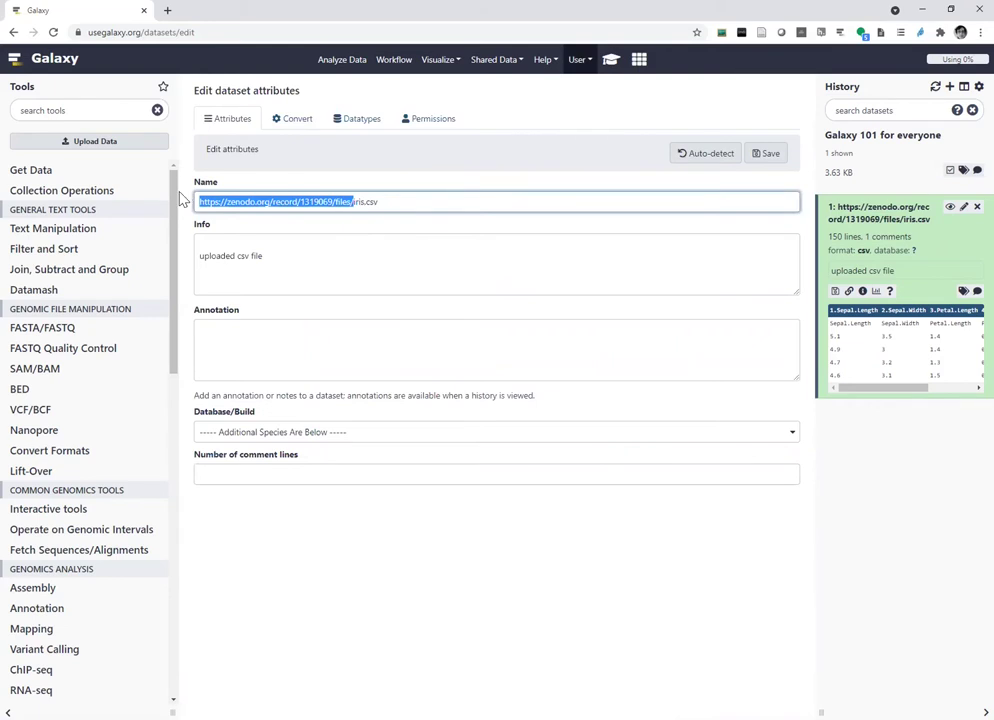
key("BackSpace")
left_click(268, 202)
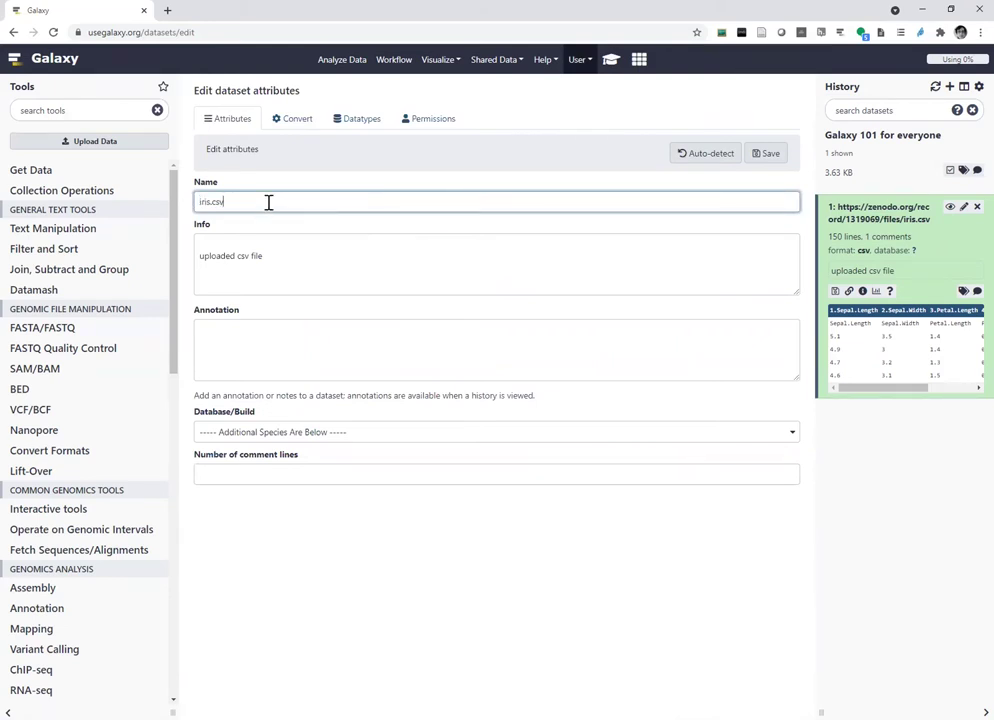
key("BackSpace")
key("BackSpace")
key("BackSpace")
key("BackSpace")
left_click(774, 156)
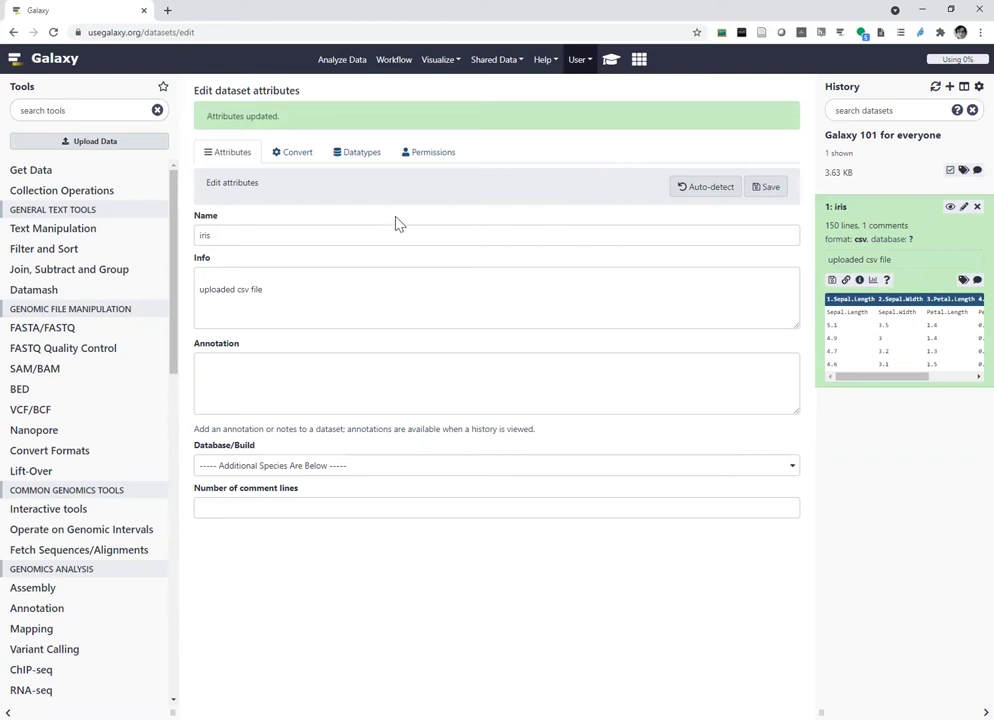
Check the iris dataset's datatype setting and view the available types without changing it
left_click(355, 163)
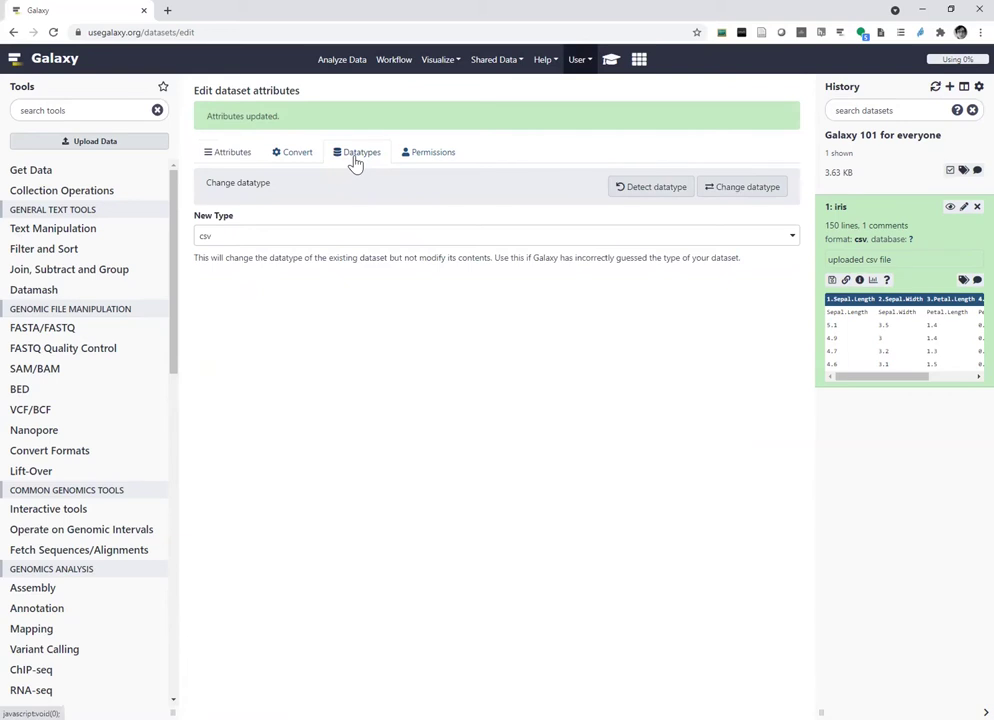
left_click(243, 238)
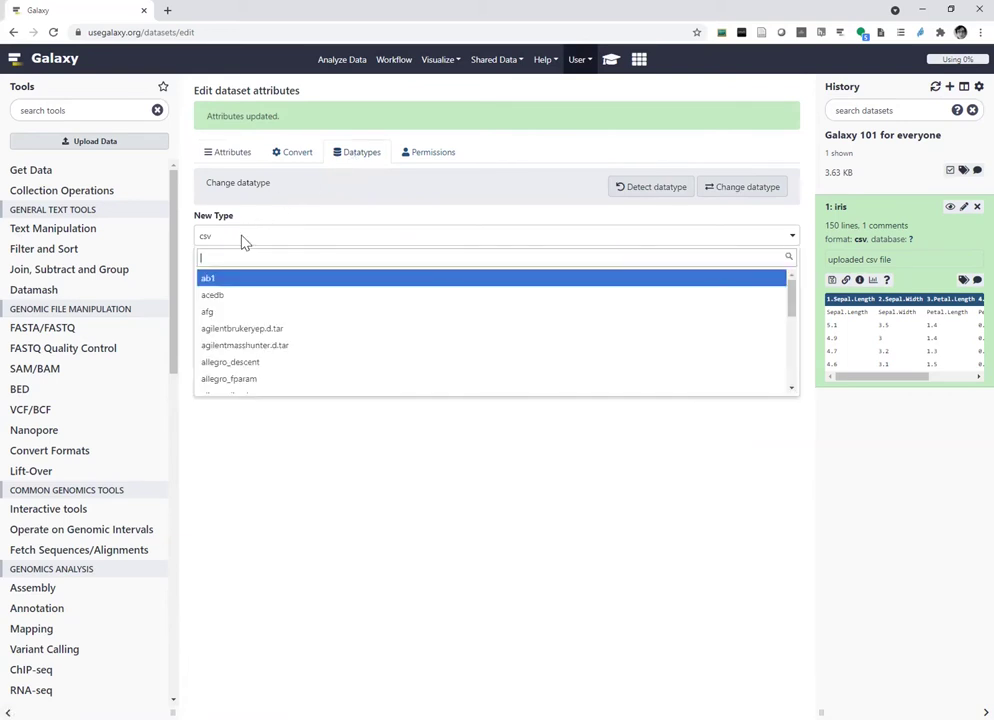
left_click(351, 207)
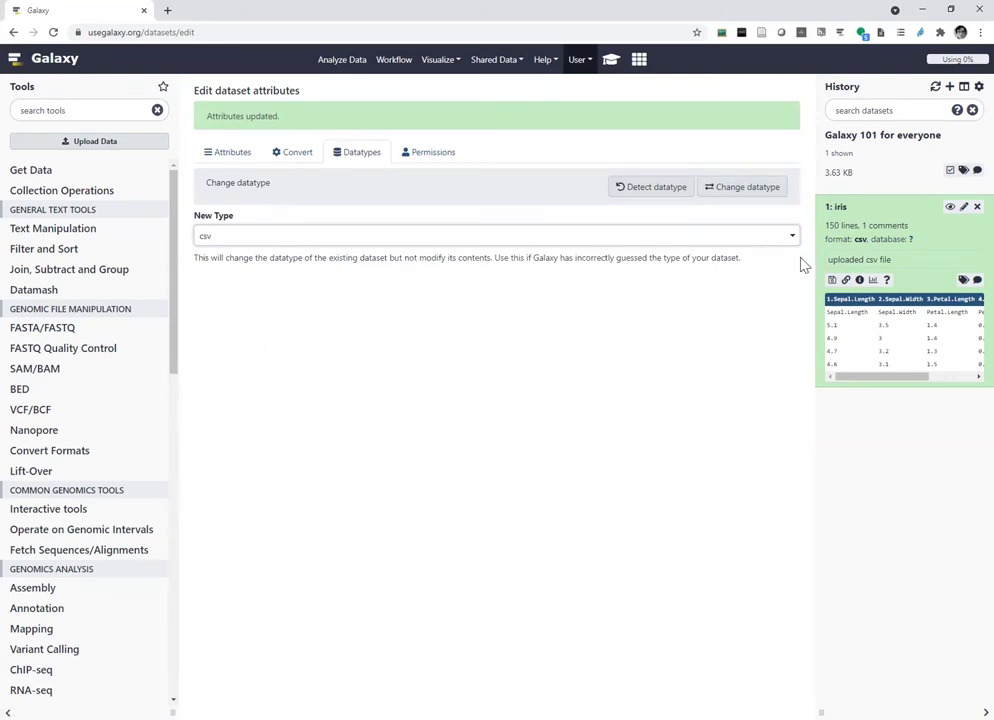
Add the tag #iris to the iris dataset and reload the page
left_click(962, 281)
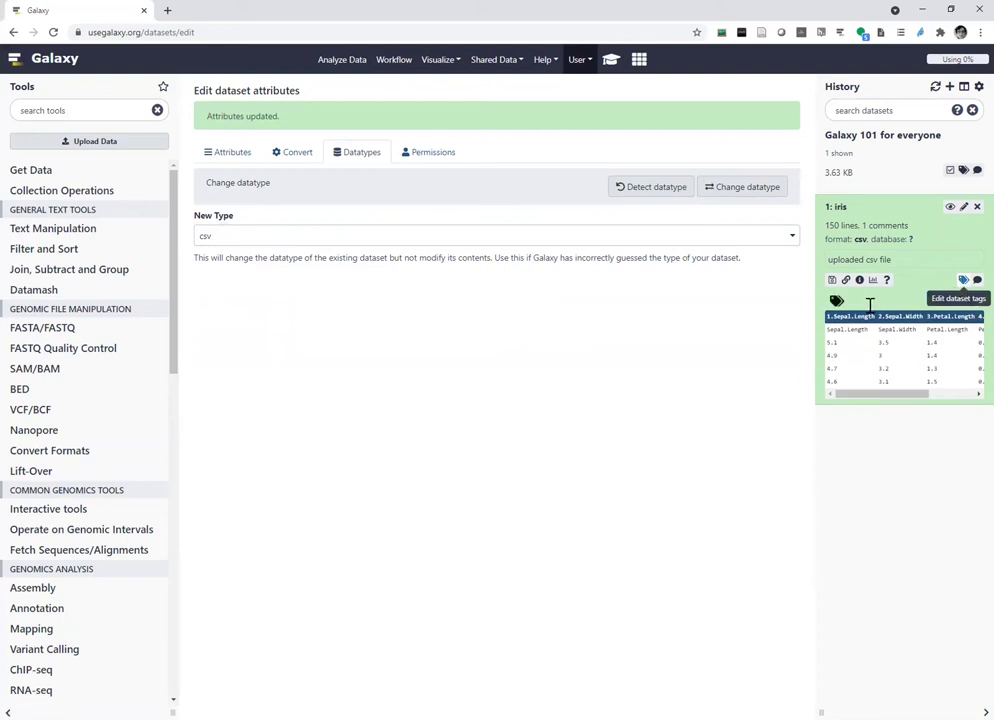
left_click(870, 304)
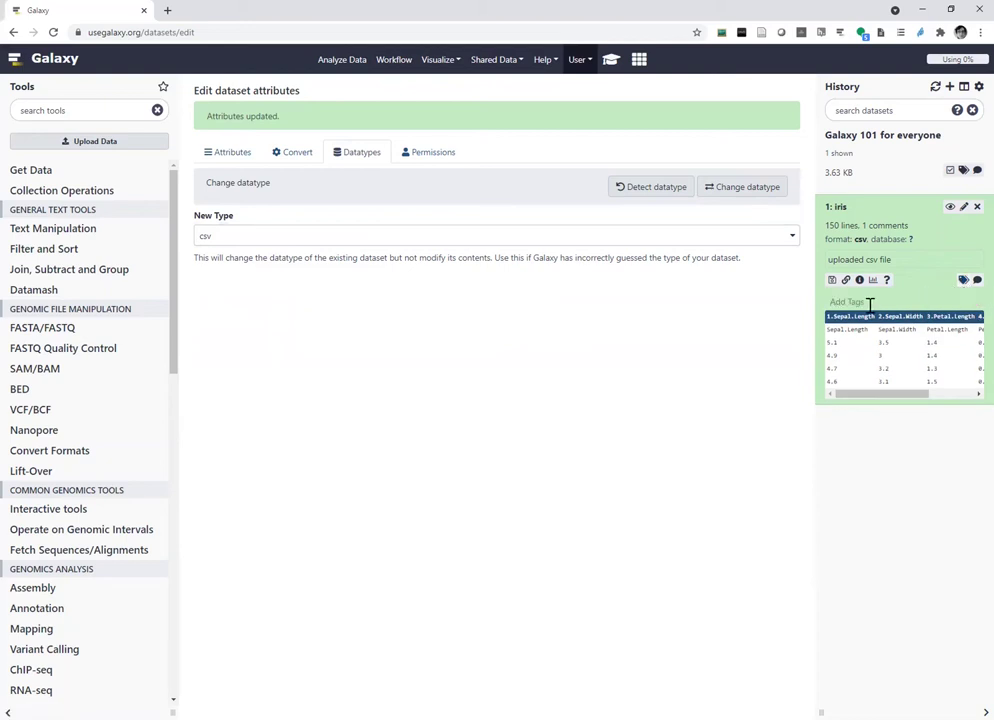
type("#")
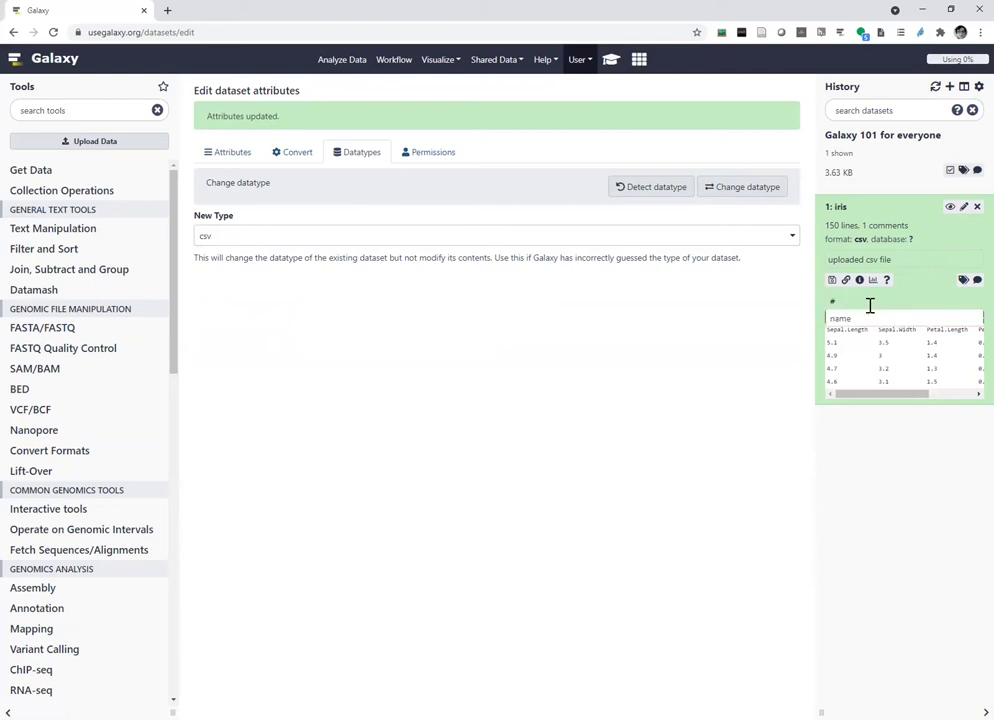
type("iris")
key("Return")
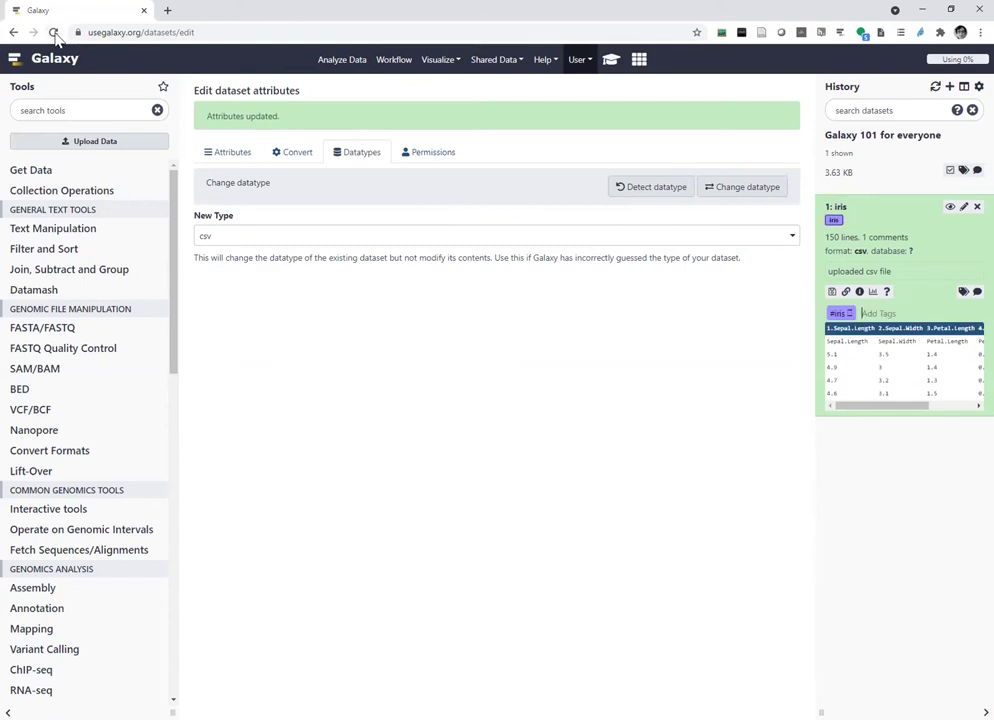
left_click(53, 32)
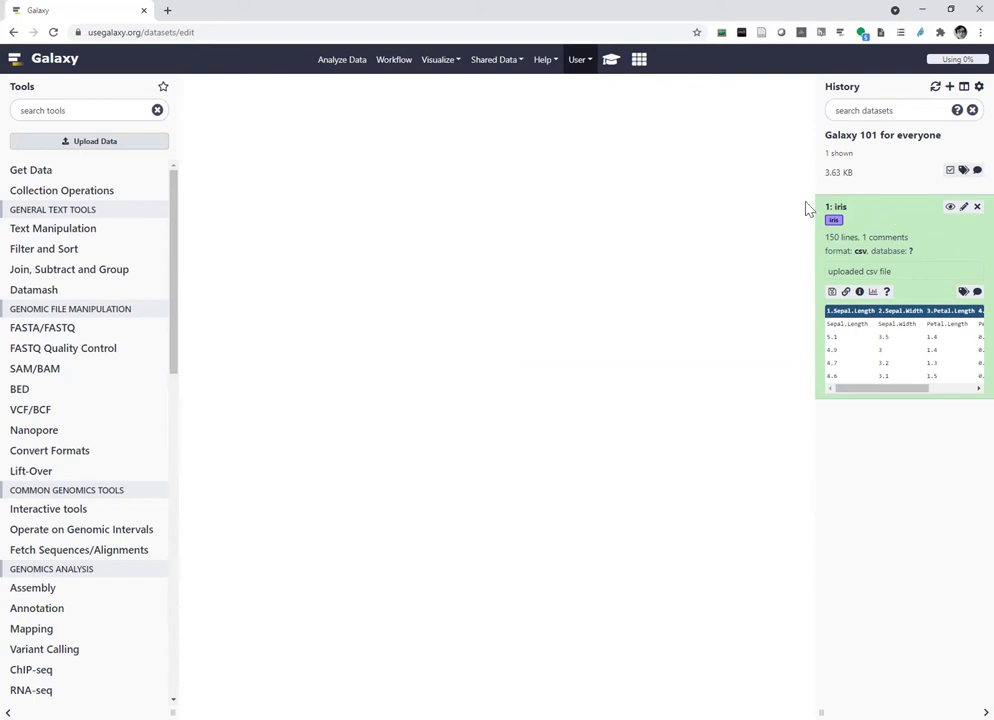
Read the tutorial's Pre-processing and Convert format instructions, including the tip on converting the file format, and return to the workspace
left_click(609, 62)
scroll(586, 229, "down", 1)
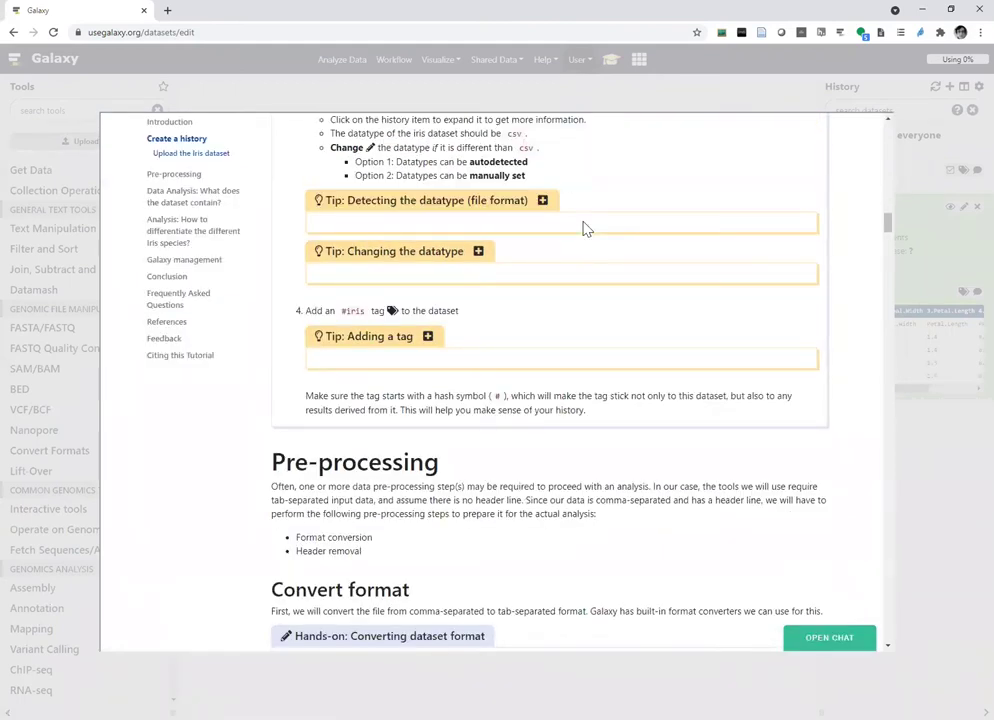
scroll(457, 348, "down", 2)
scroll(572, 341, "down", 2)
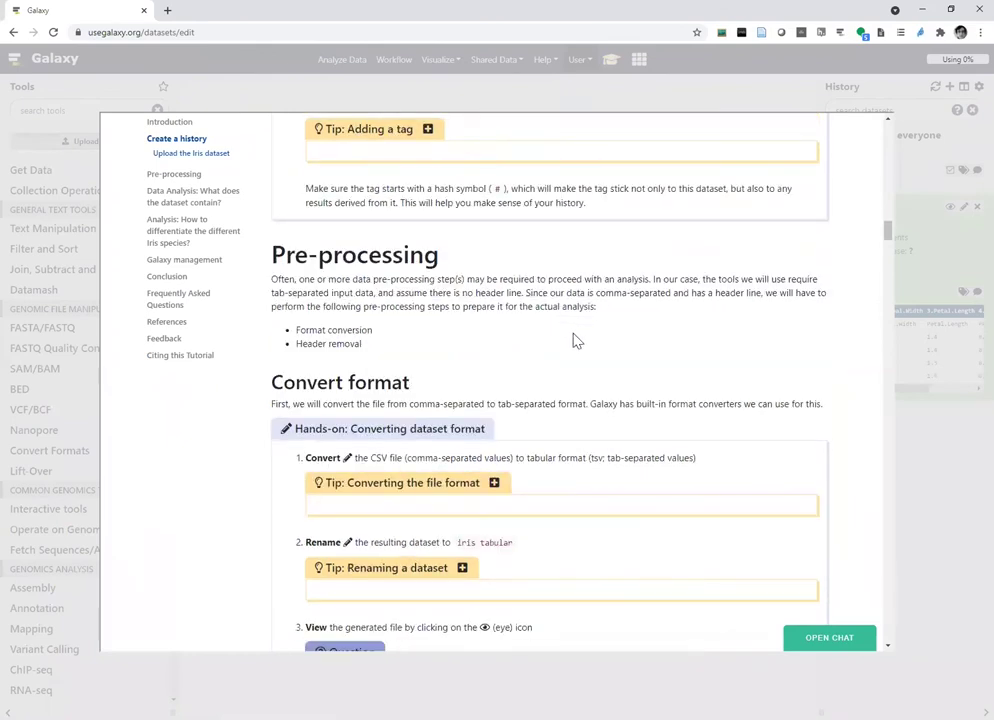
scroll(573, 341, "down", 2)
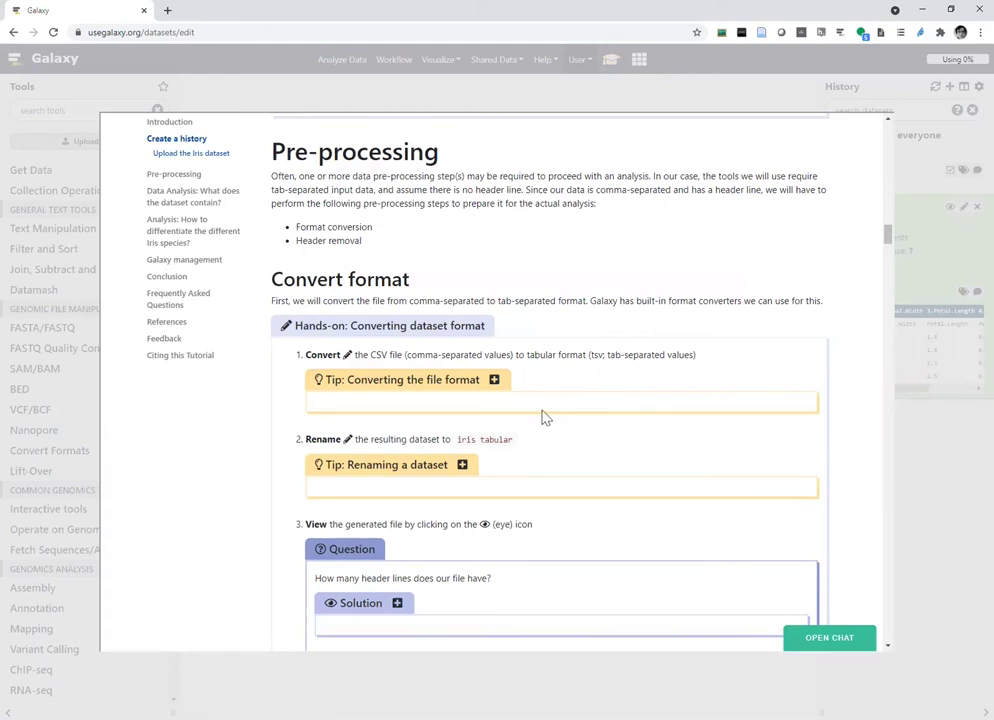
left_click(494, 379)
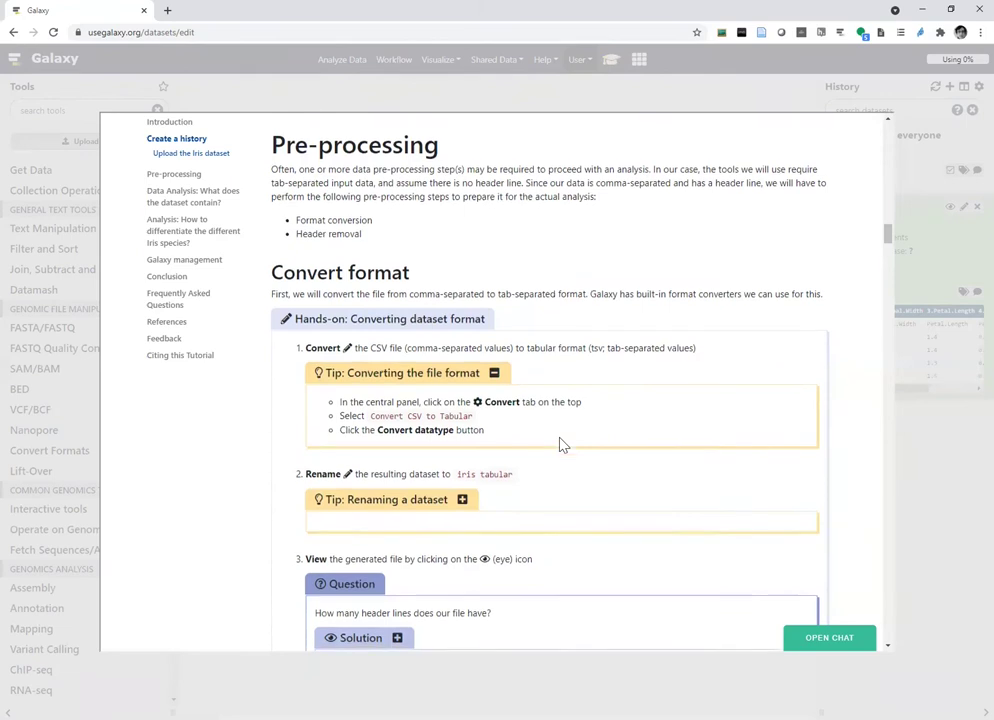
scroll(552, 440, "down", 2)
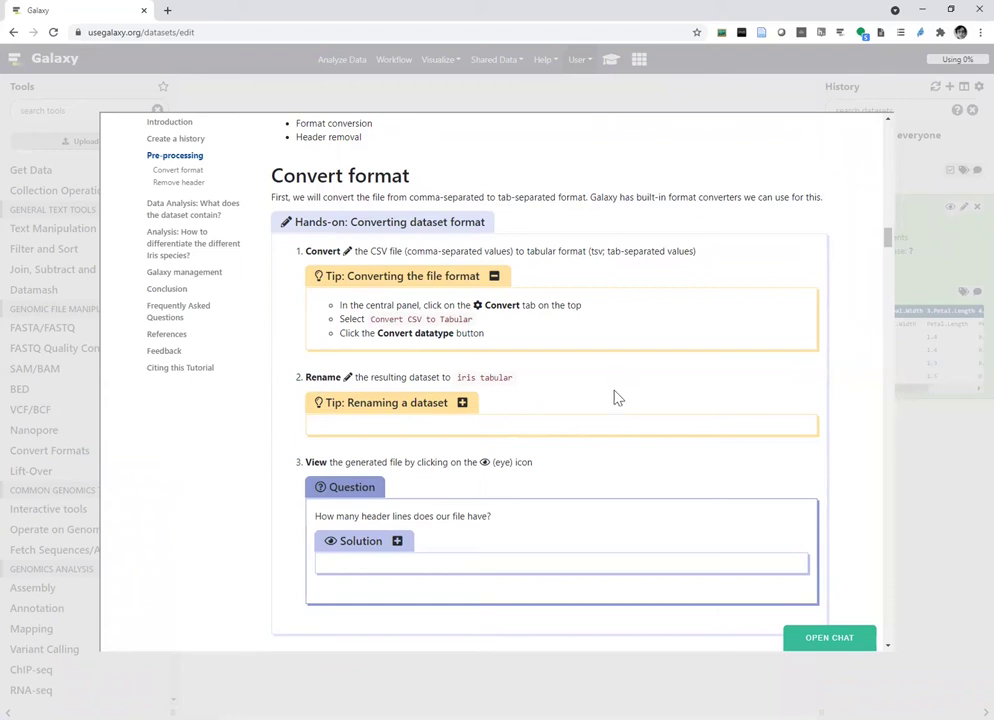
scroll(617, 398, "down", 2)
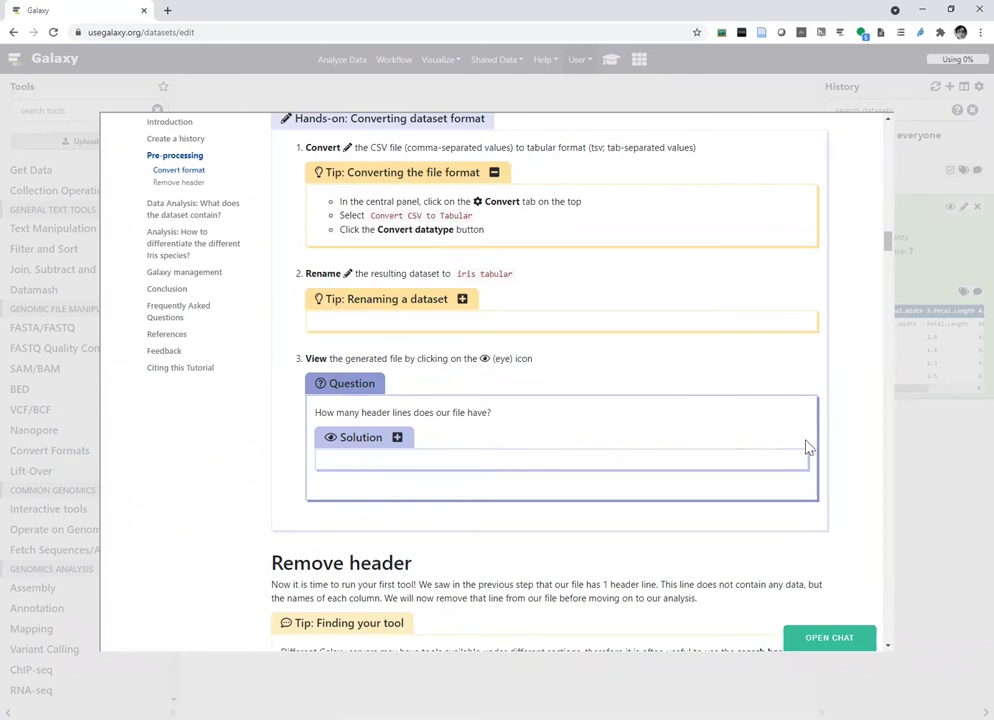
left_click(933, 540)
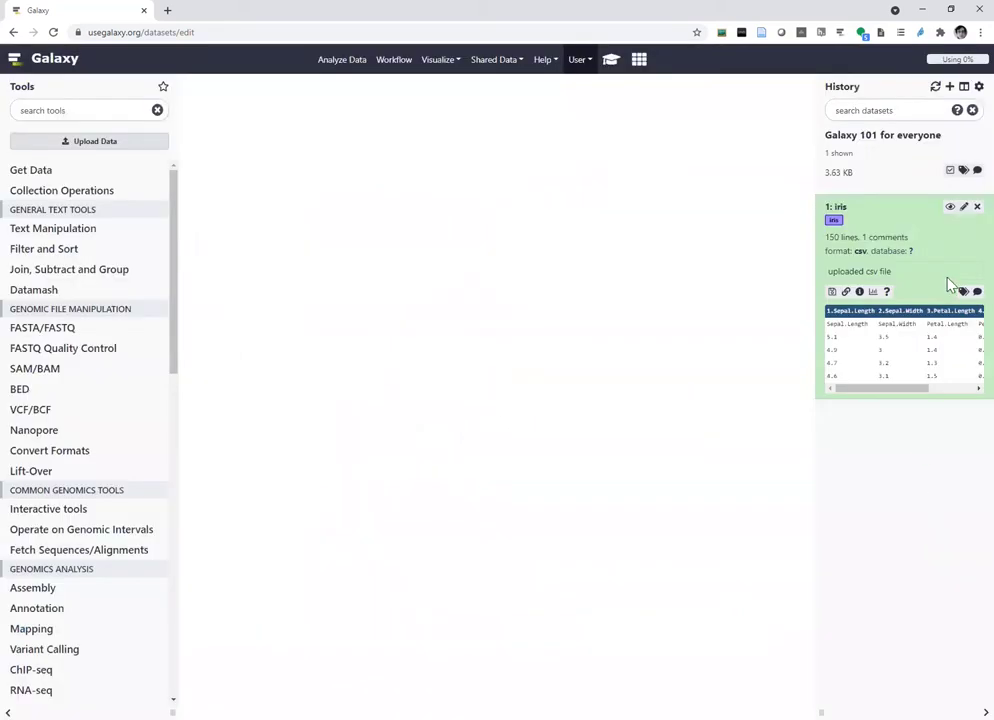
Convert the iris dataset with Convert CSV to tabular and expand the resulting dataset in the history
left_click(966, 209)
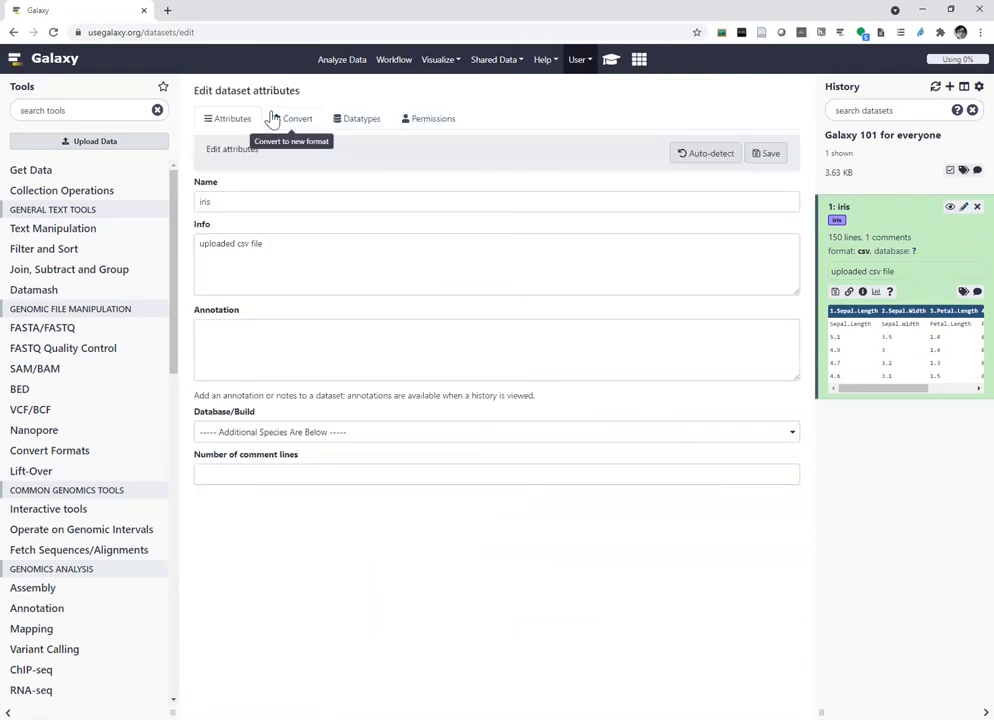
left_click(282, 120)
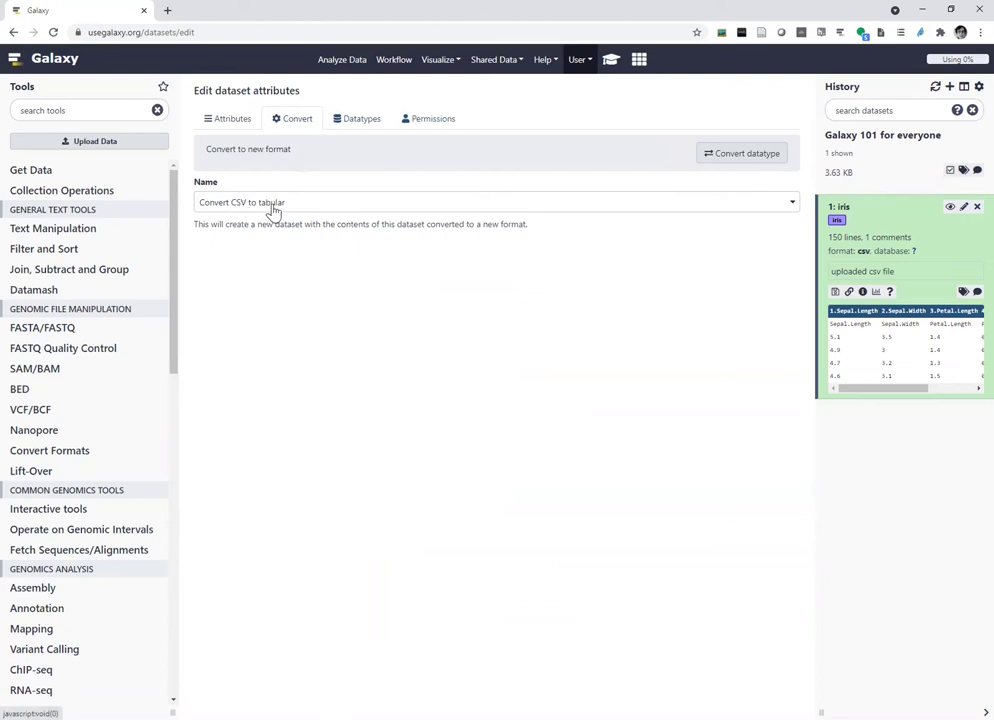
left_click(724, 158)
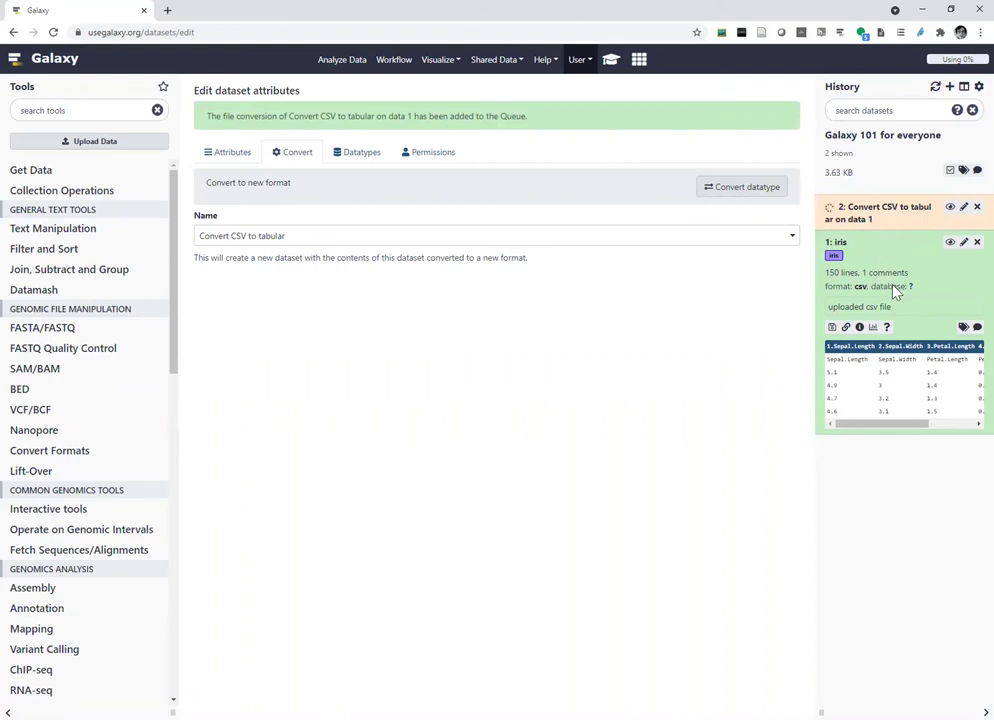
left_click(889, 228)
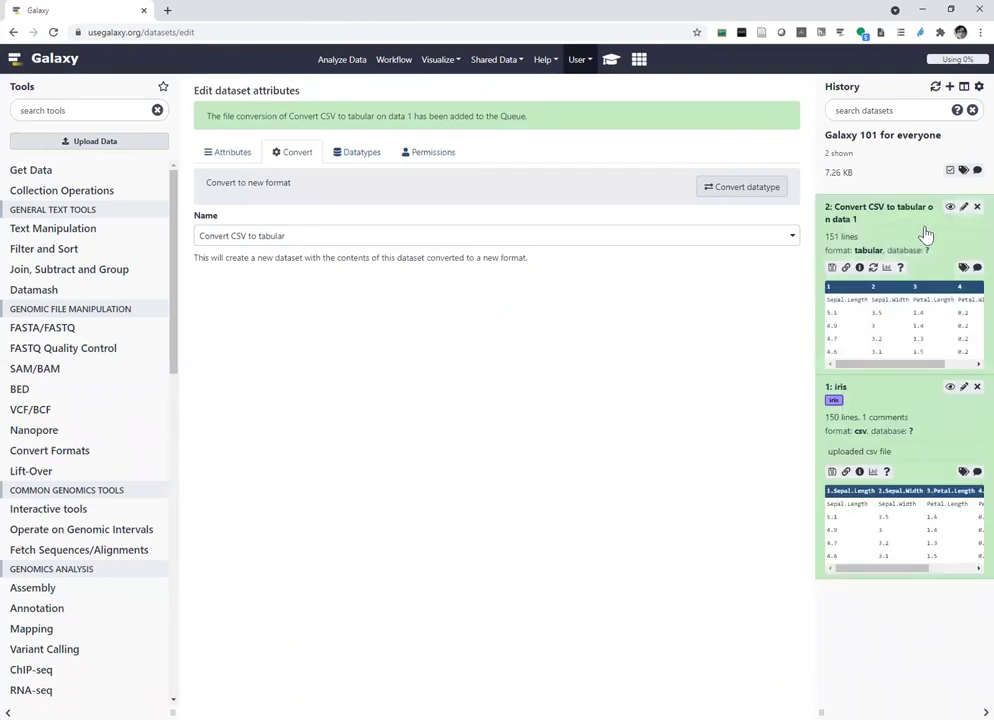
Rename the converted tabular dataset to "iris tabular" and save its attributes
left_click(964, 208)
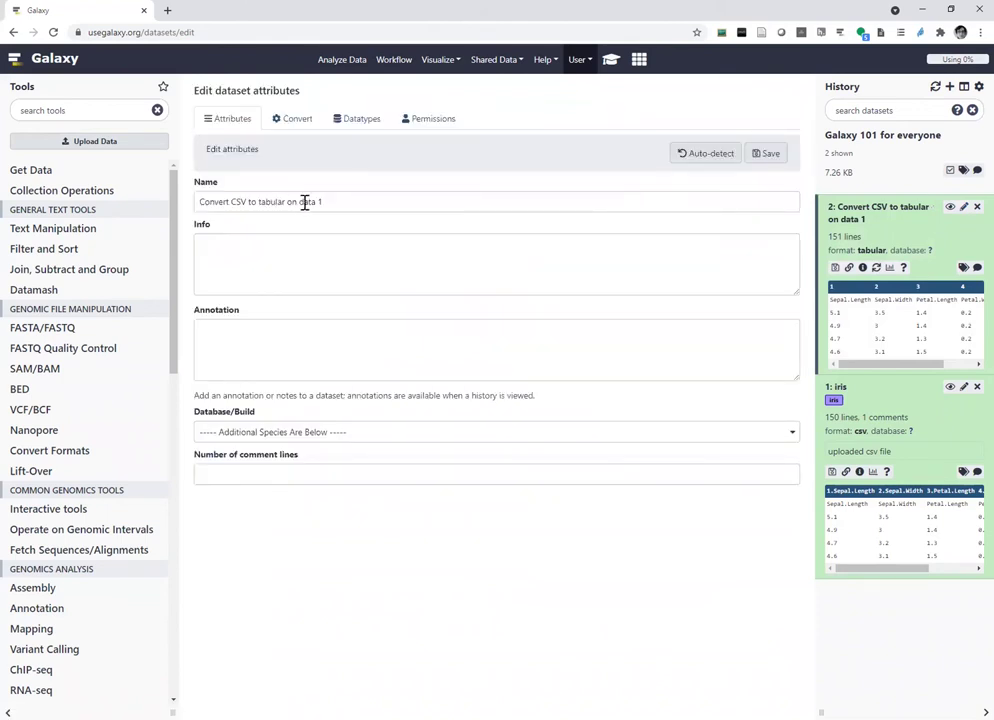
left_click(346, 204)
left_click_drag(346, 204, 205, 196)
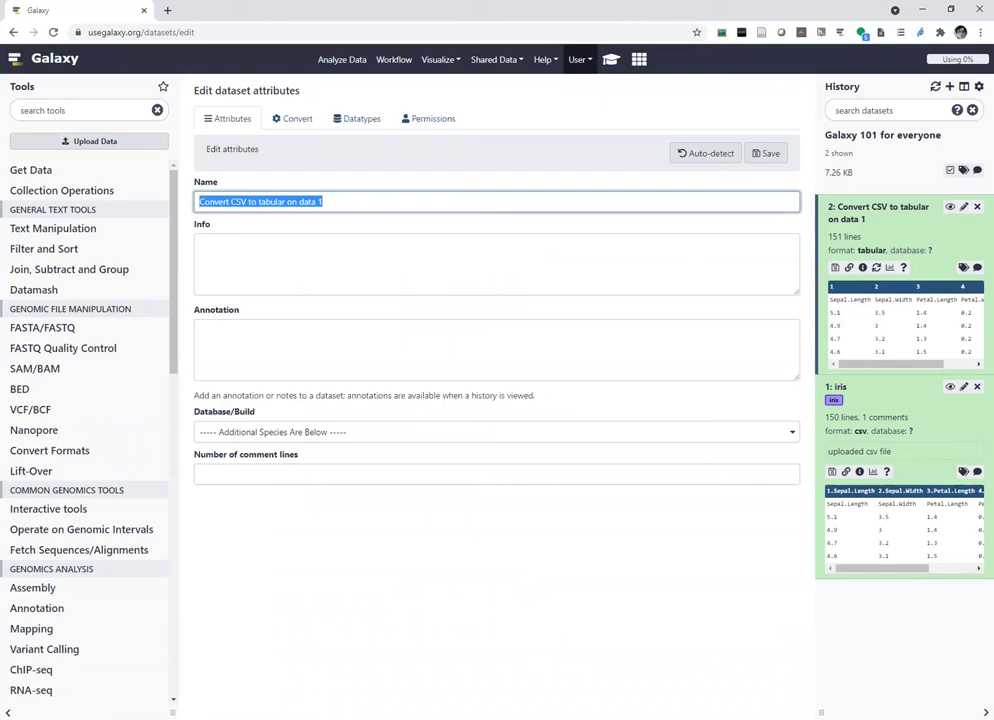
key("alt+Tab")
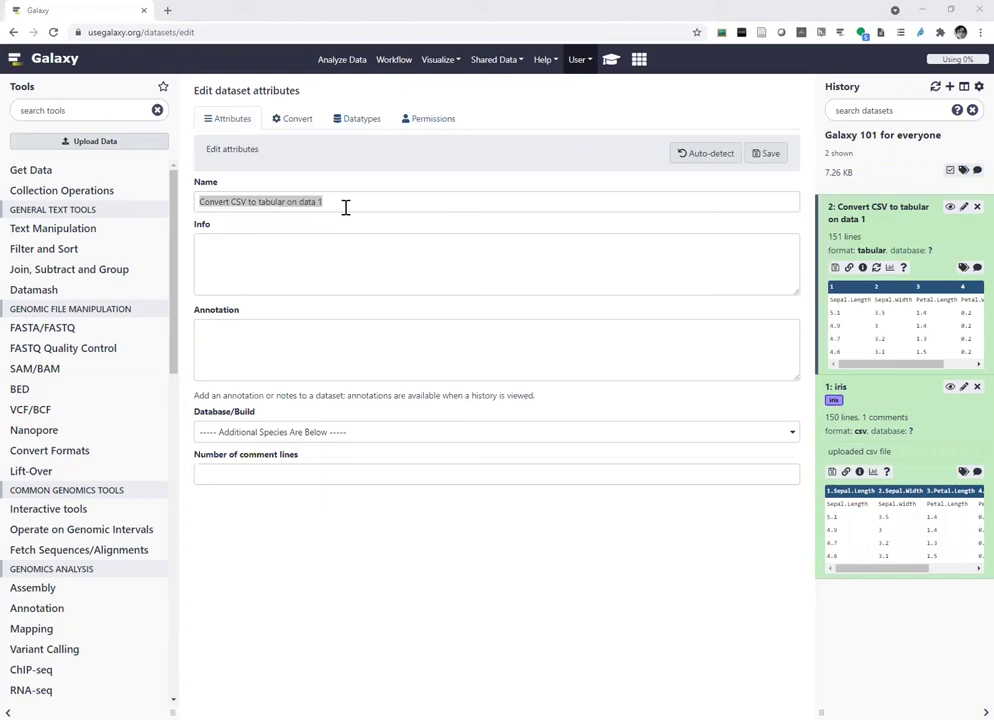
triple_click(455, 204)
key("BackSpace")
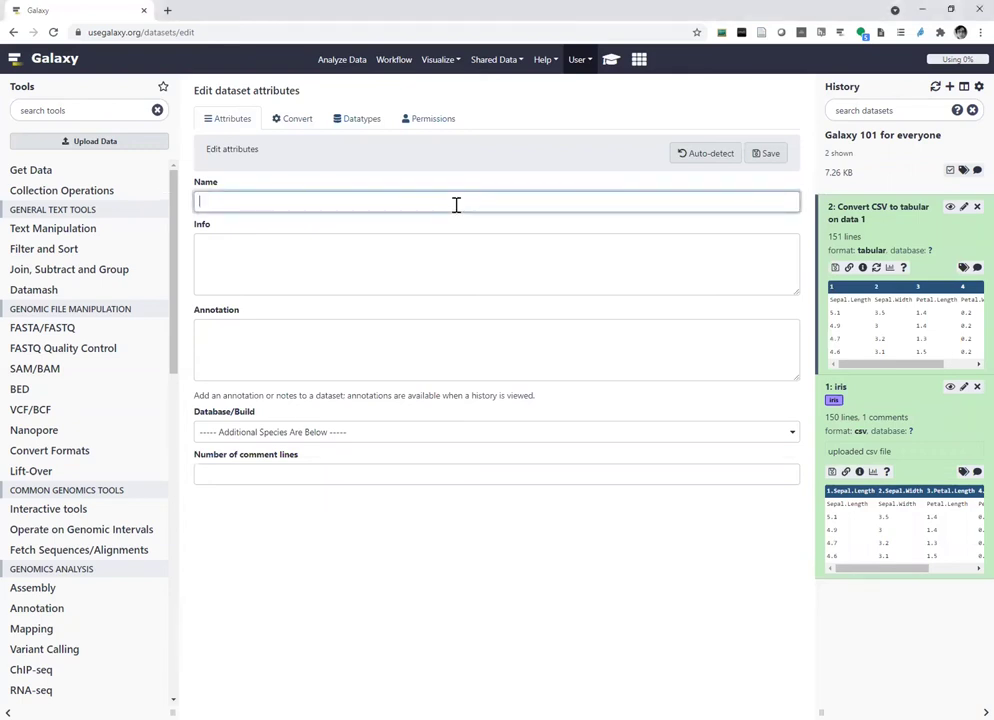
type("iris tabular")
left_click(770, 157)
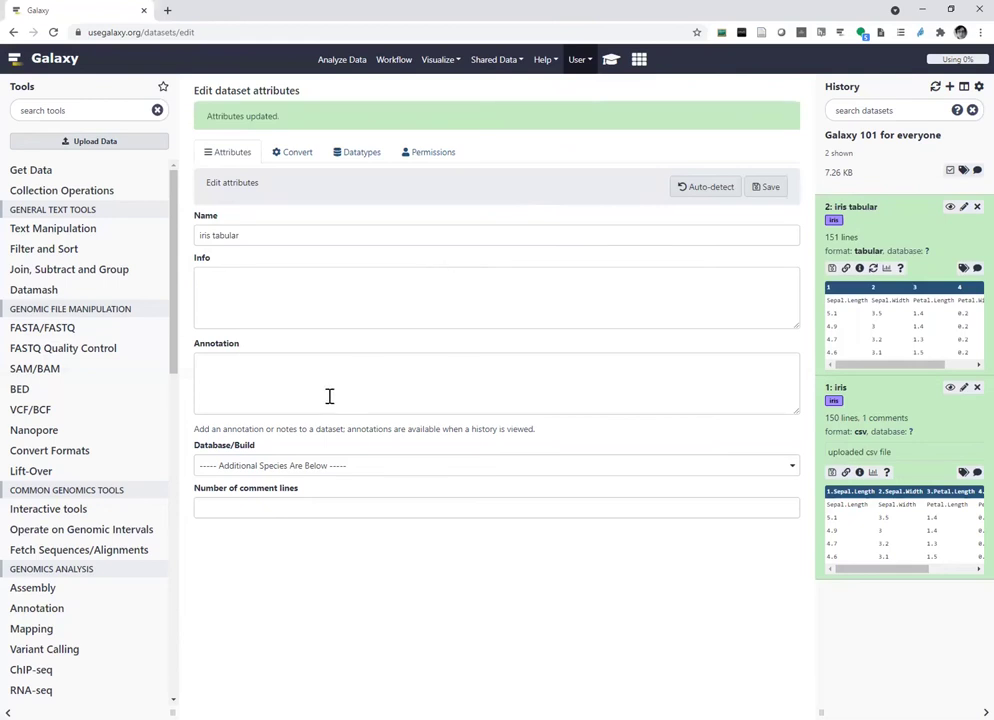
View the contents of the iris tabular dataset and examine its header line
left_click(950, 209)
left_click(949, 210)
left_click(950, 210)
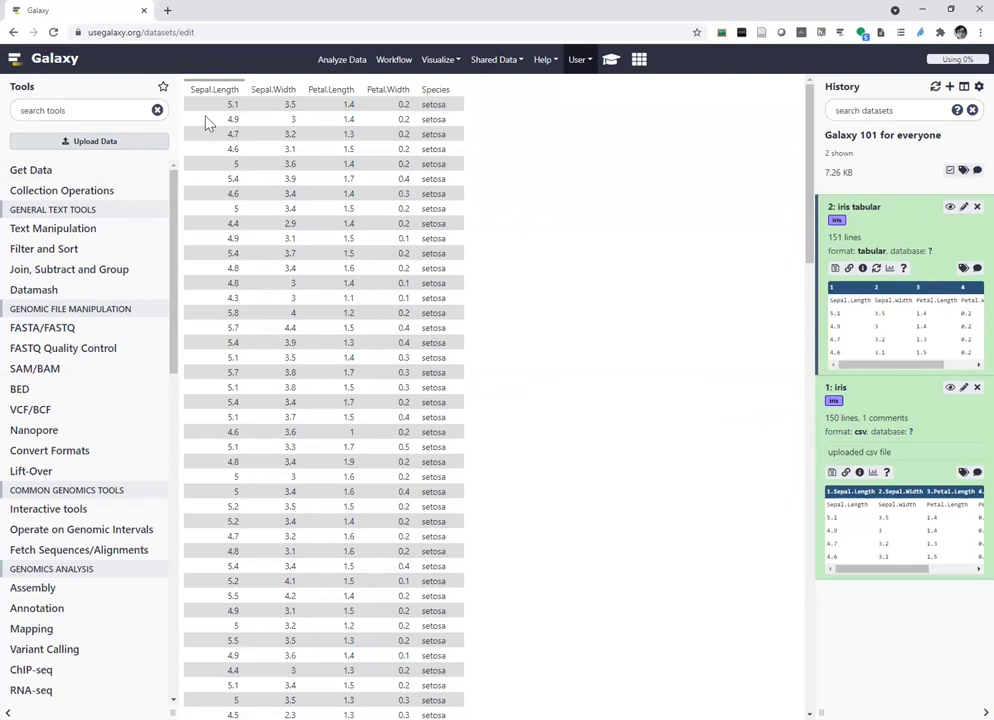
left_click_drag(191, 92, 441, 93)
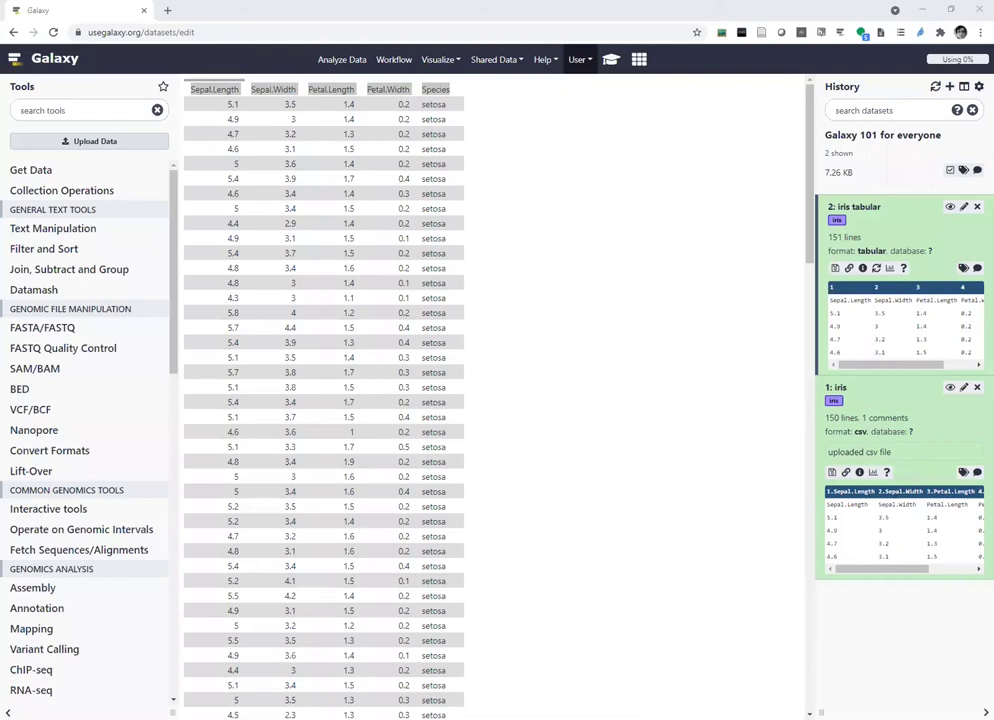
Read the tutorial's Remove header section and its tip on finding tools, and locate the tool search in the workspace
left_click(614, 63)
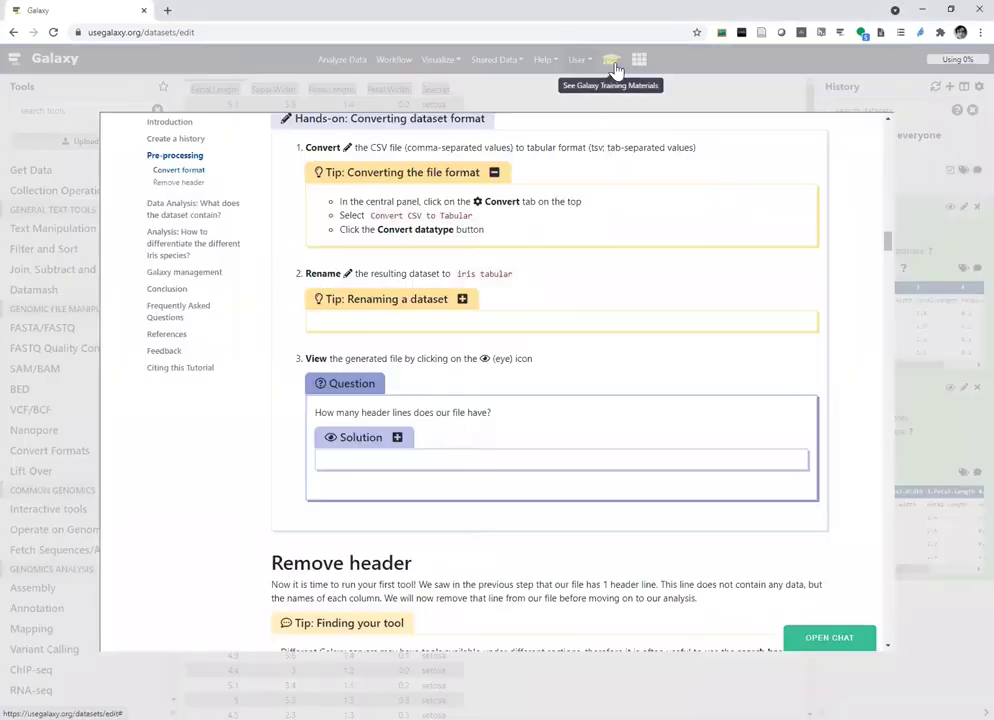
scroll(628, 264, "down", 2)
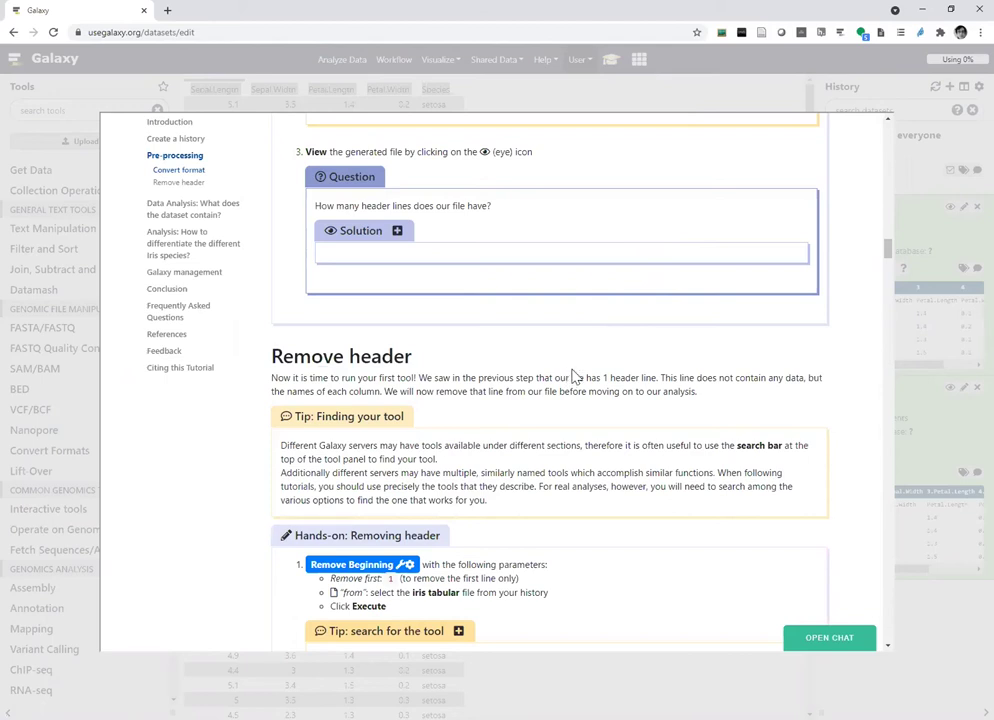
scroll(573, 375, "down", 1)
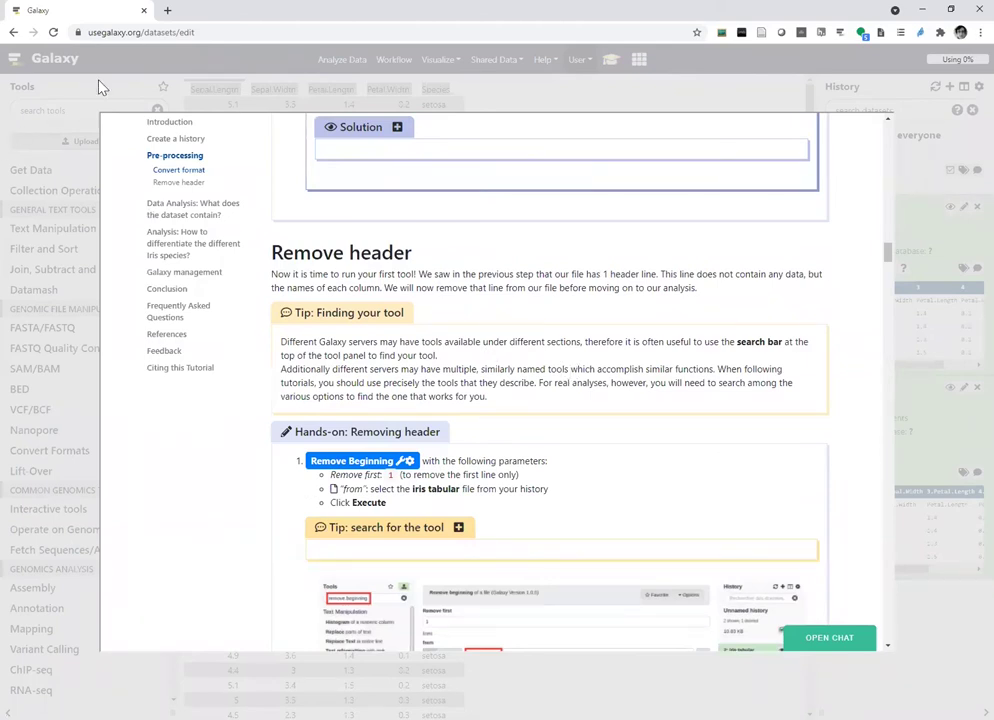
left_click(83, 107)
left_click(55, 110)
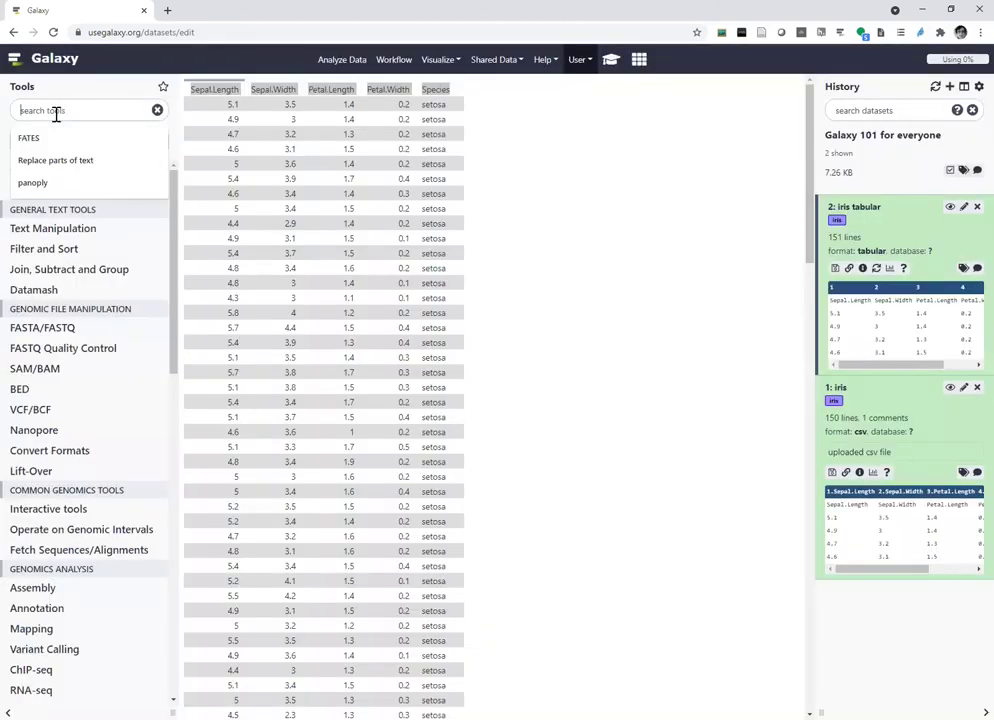
left_click(88, 91)
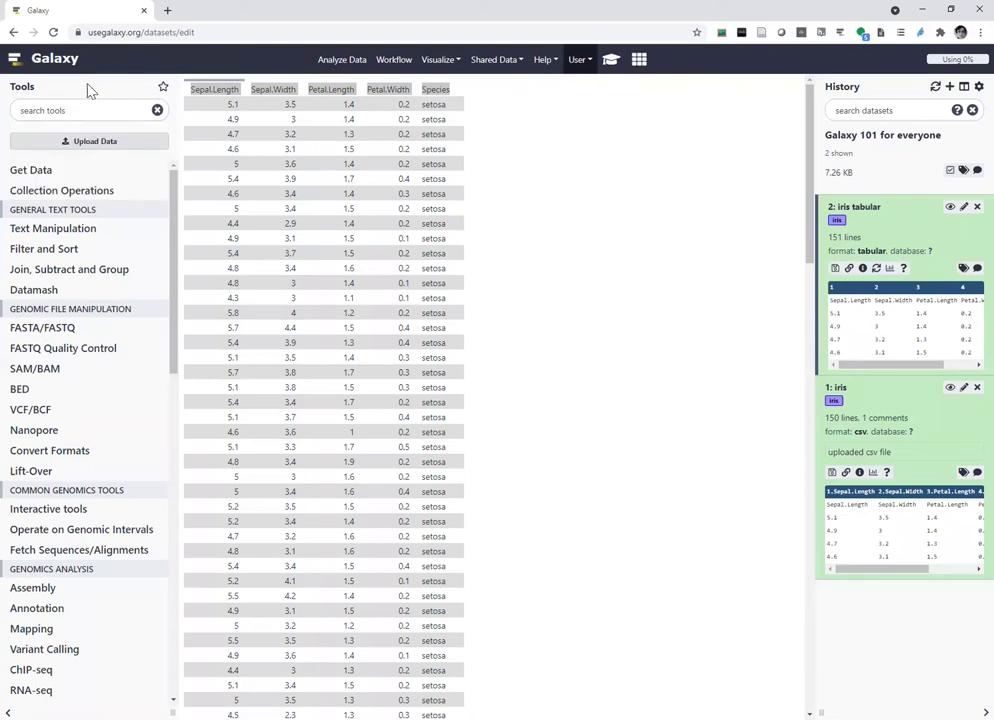
Open Remove Beginning from the tutorial's header removal instructions and run it to remove the first 1 line from iris tabular, without email notification
left_click(608, 61)
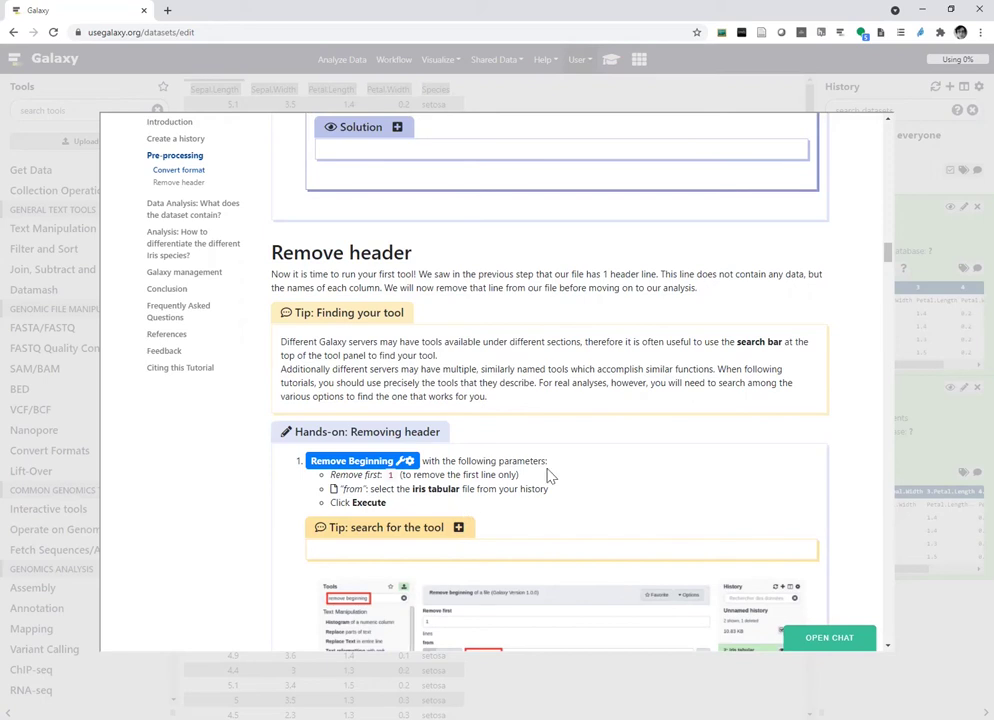
scroll(548, 476, "down", 2)
scroll(548, 476, "down", 2)
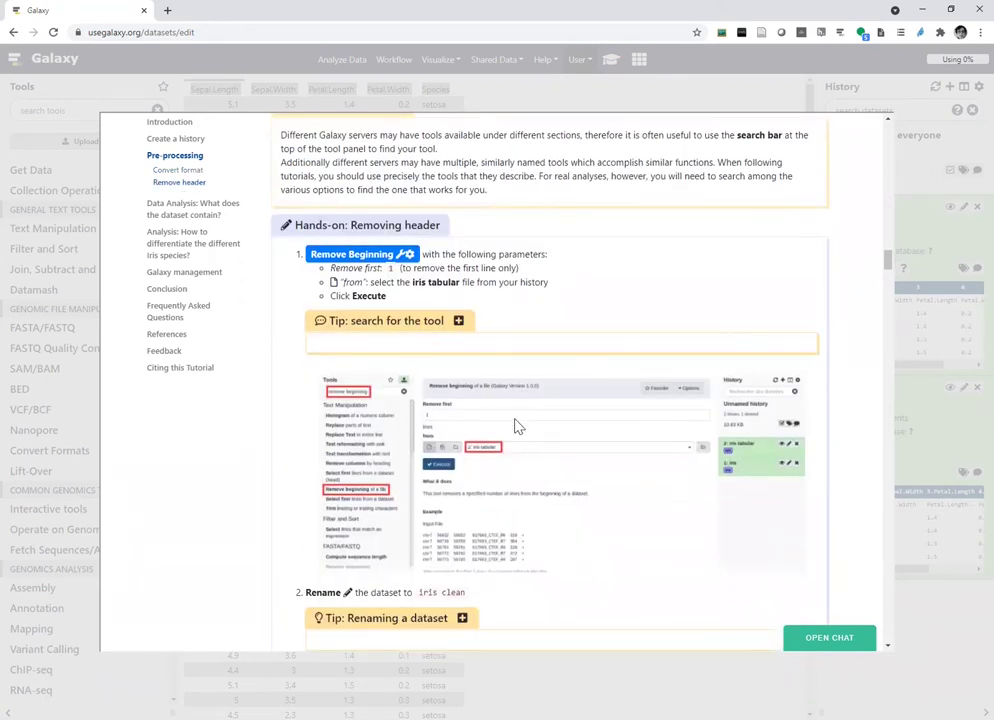
scroll(516, 427, "down", 2)
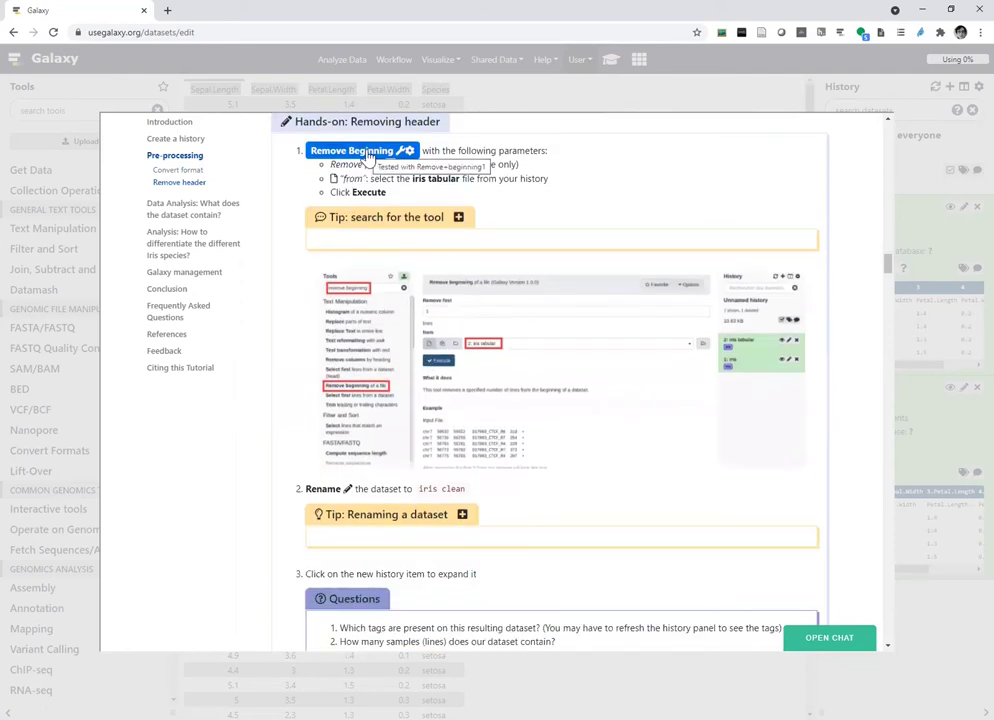
left_click(366, 151)
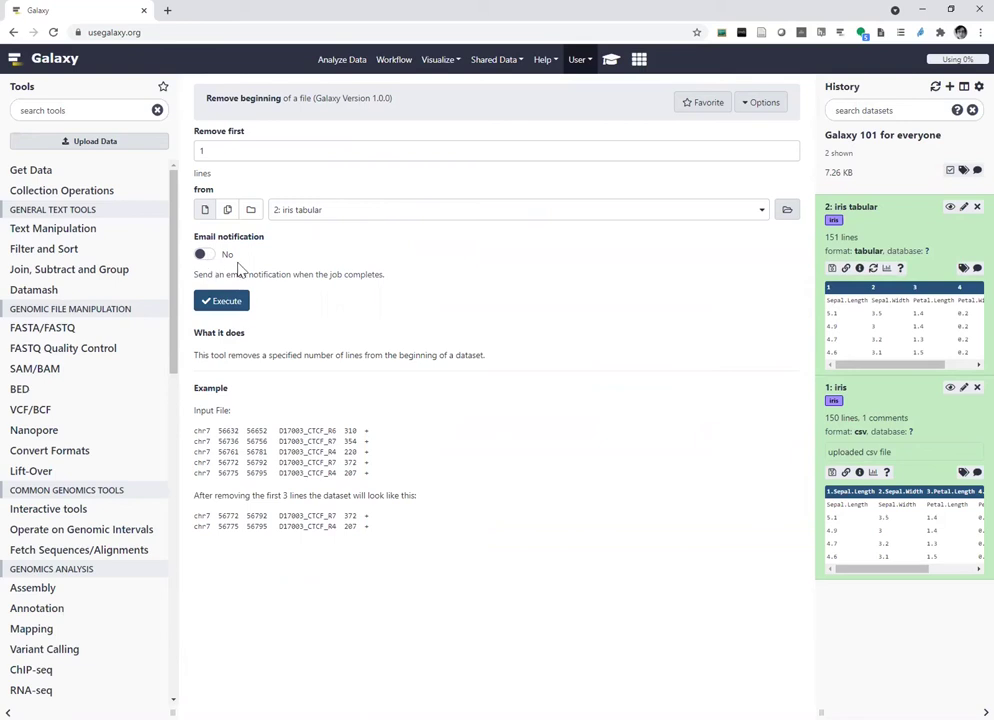
left_click(205, 256)
left_click(205, 256)
left_click(226, 303)
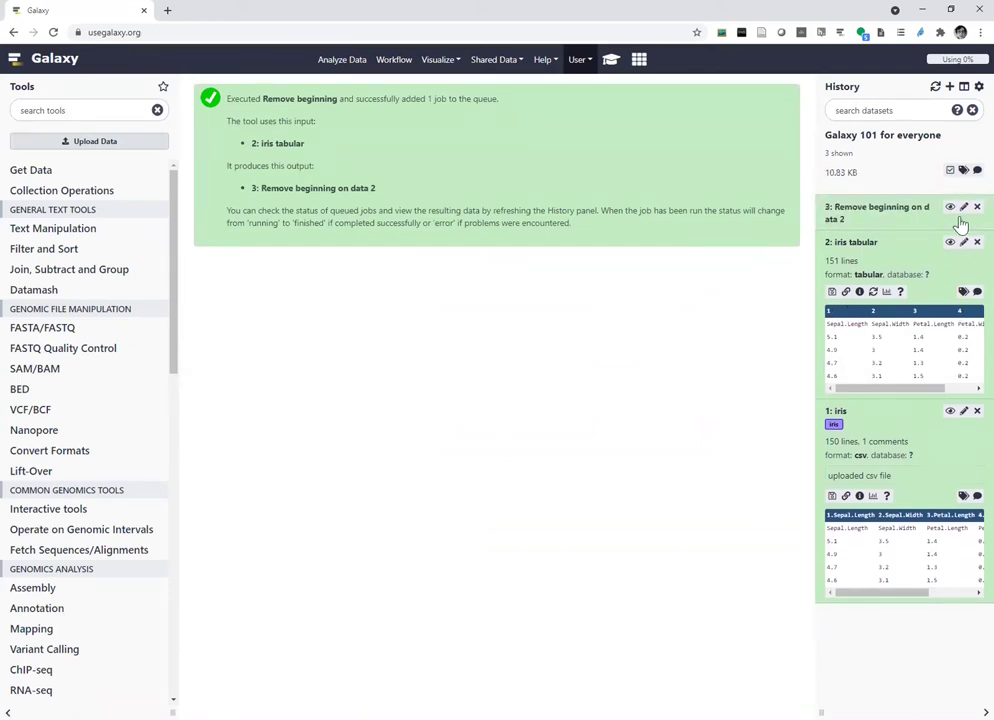
View the Remove beginning output, rename that dataset to "iris clean" and save its attributes
left_click(887, 218)
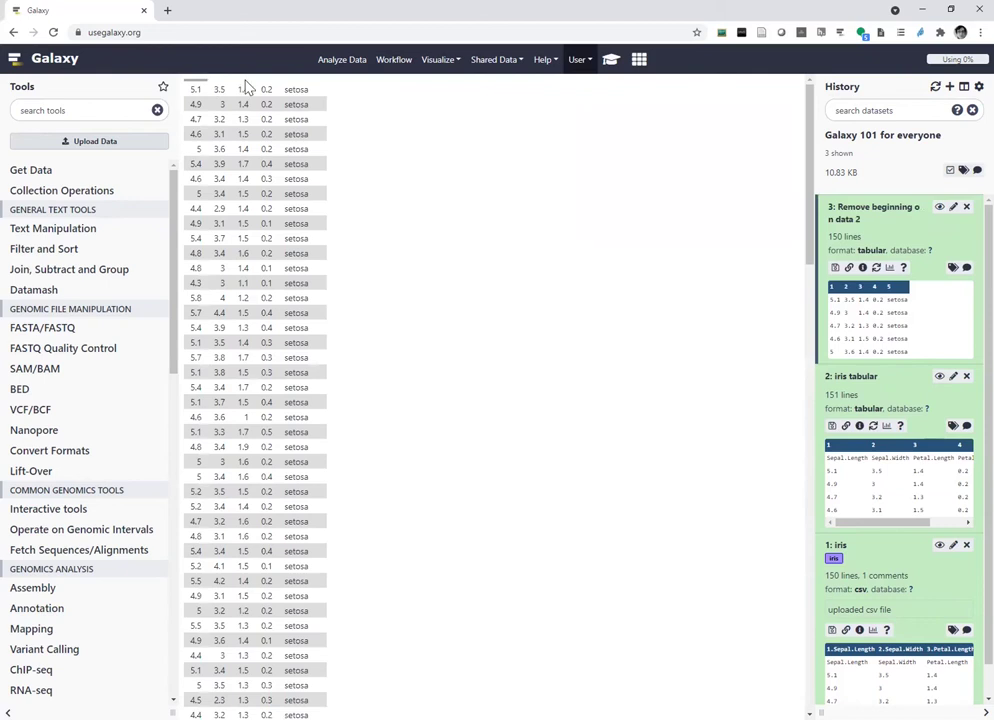
left_click(952, 209)
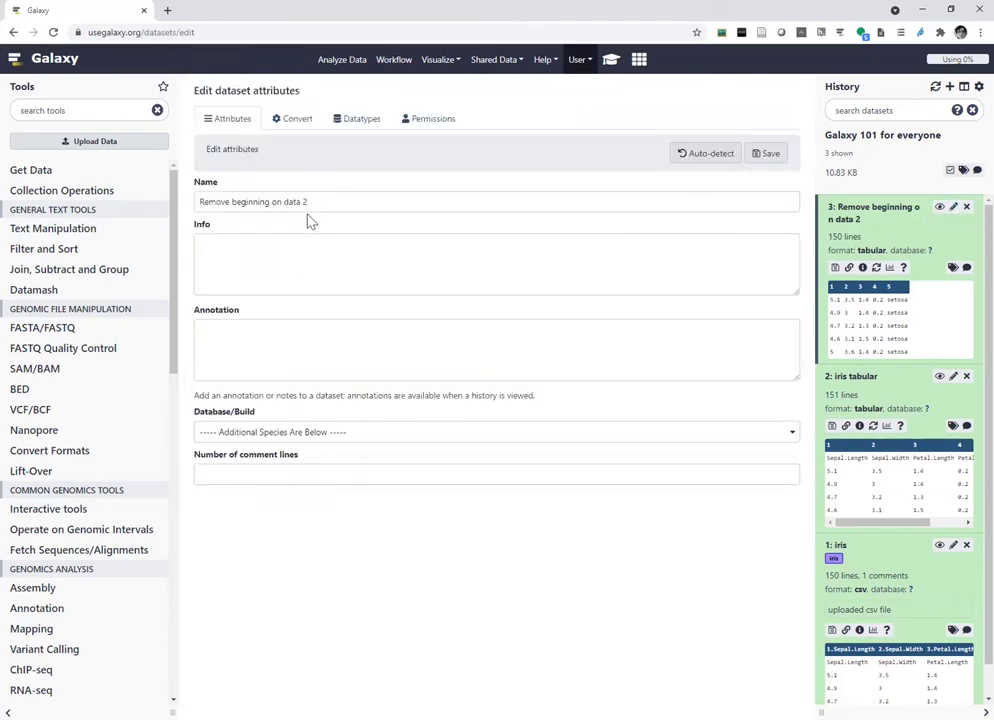
left_click_drag(333, 202, 186, 190)
key("BackSpace")
type("iris clean")
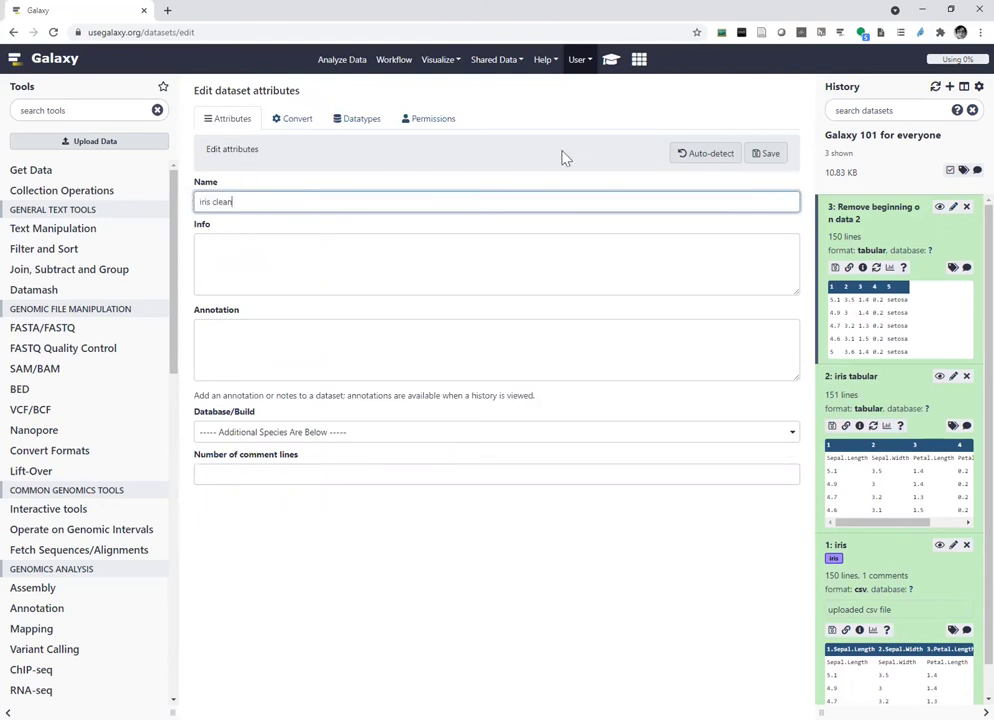
left_click(768, 154)
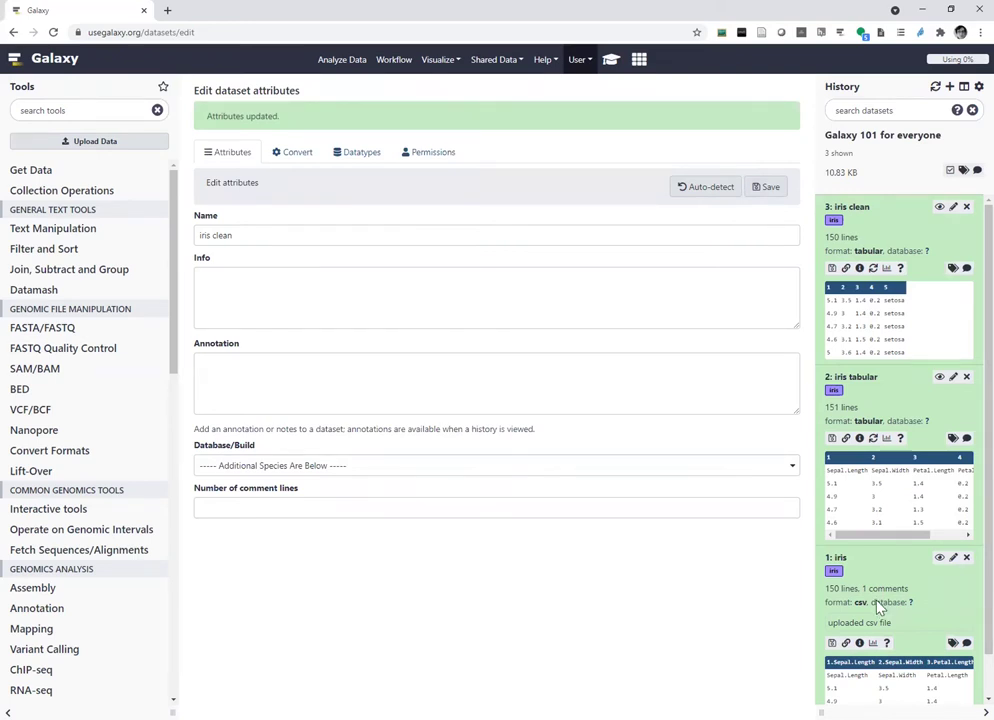
Read the tutorial's remaining header removal instructions and its questions about the resulting dataset's tags and number of samples
left_click(611, 59)
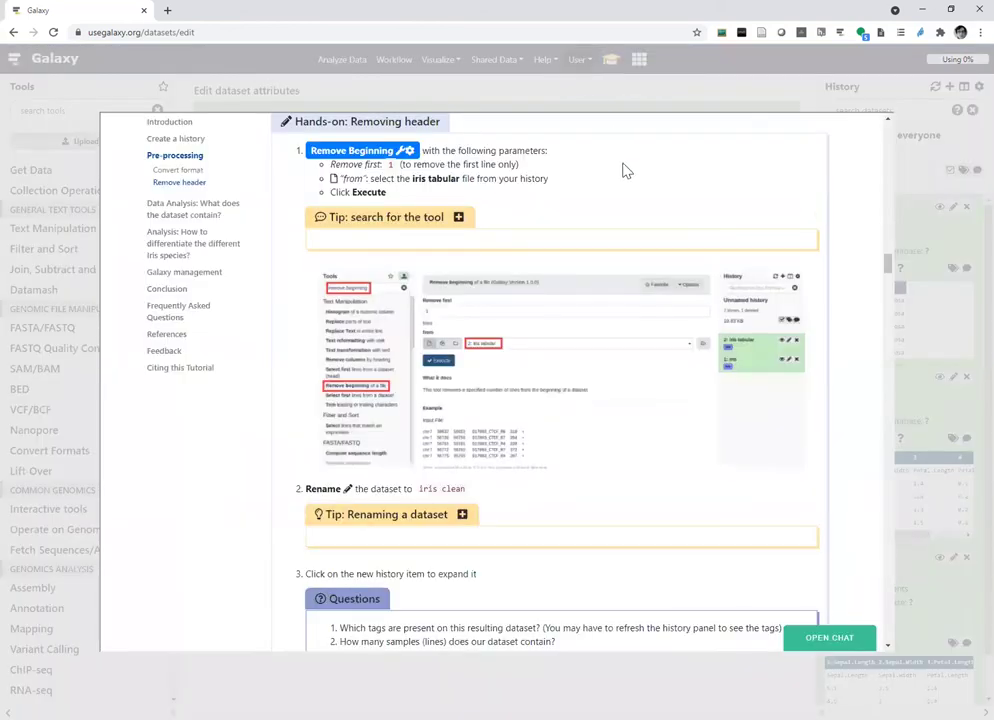
scroll(612, 236, "down", 2)
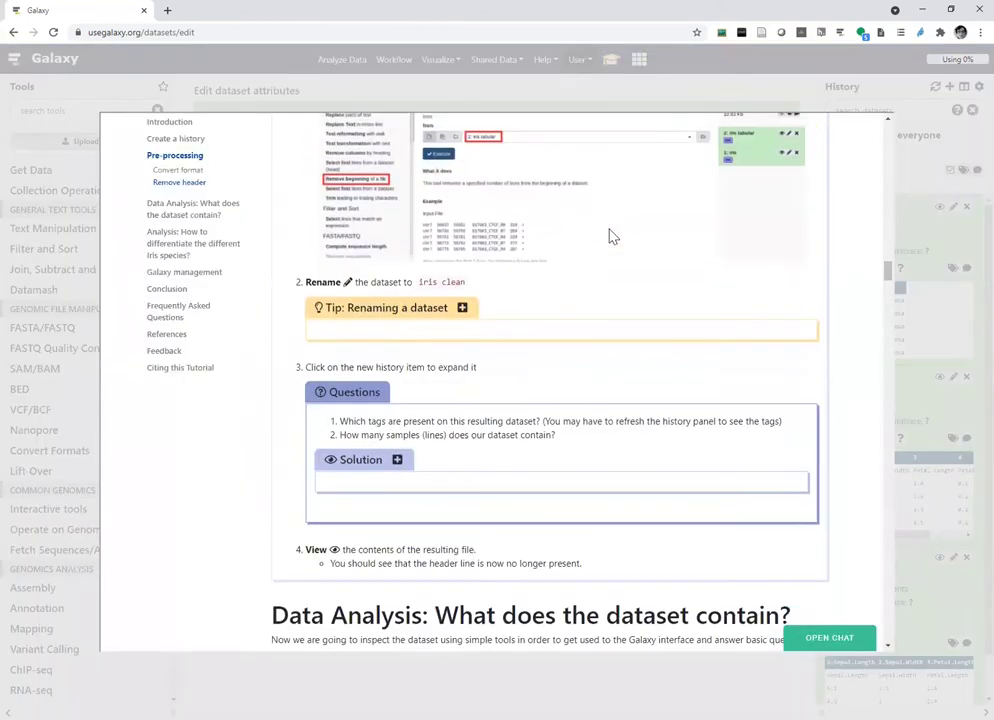
scroll(612, 236, "up", 1)
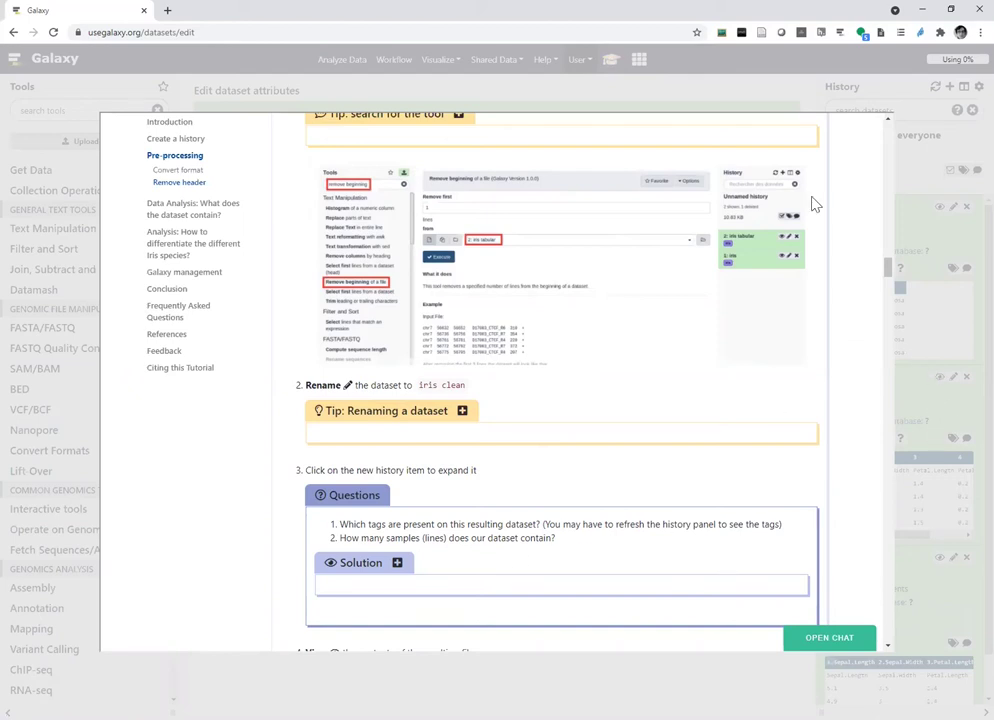
Return to the workspace, check the iris clean dataset's tag and line count, and view its contents for a header line
left_click(800, 85)
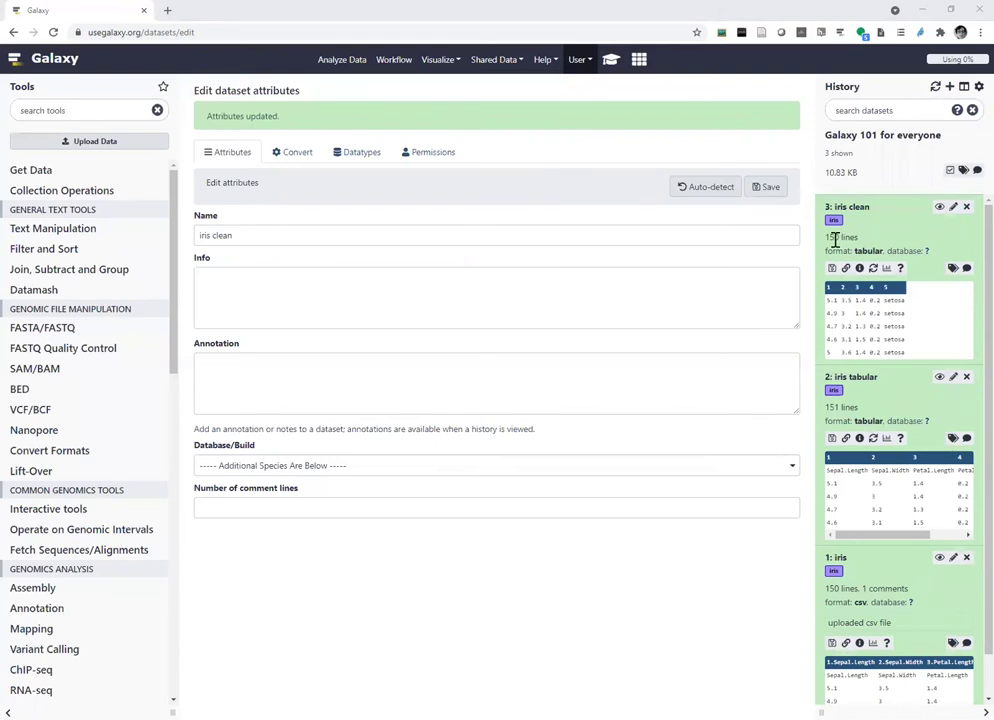
left_click_drag(828, 237, 858, 242)
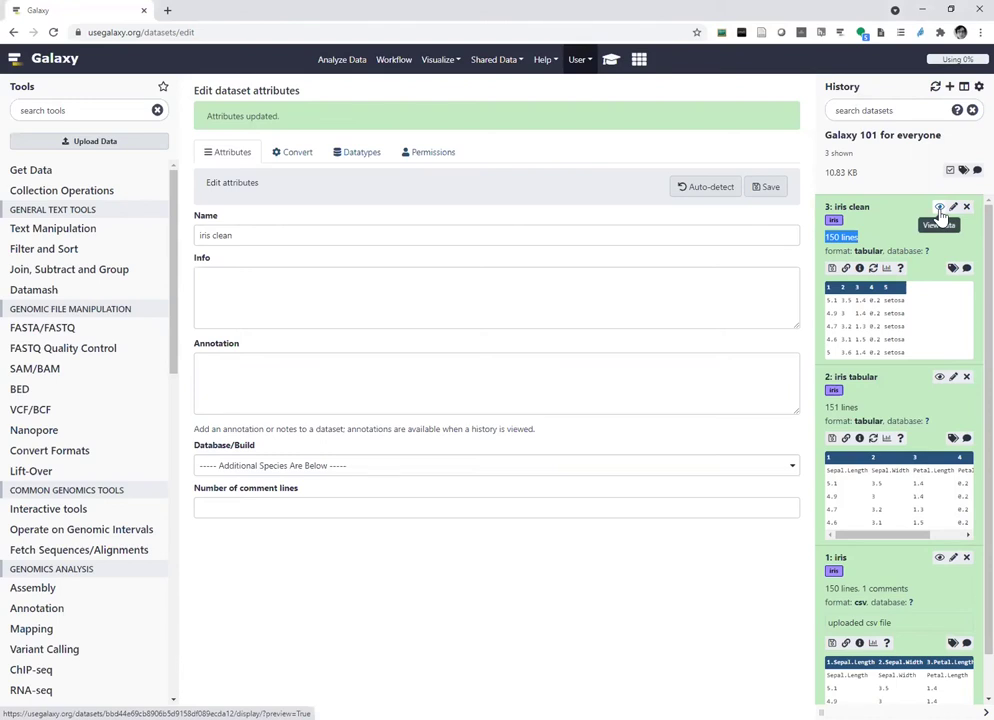
left_click(939, 208)
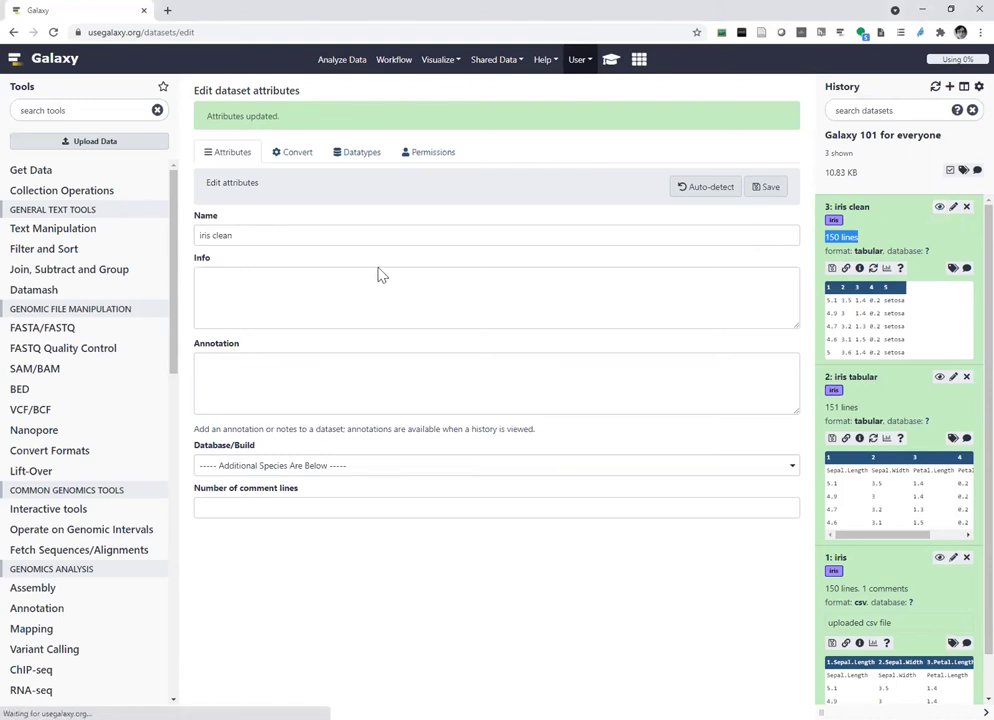
scroll(417, 205, "down", 15)
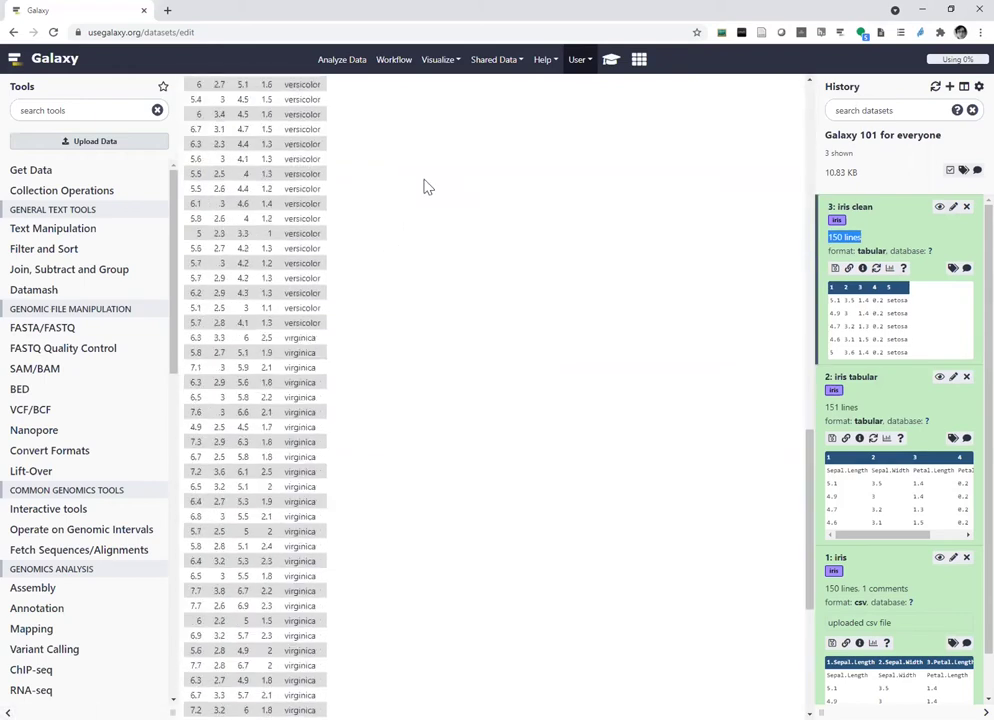
scroll(419, 195, "up", 12)
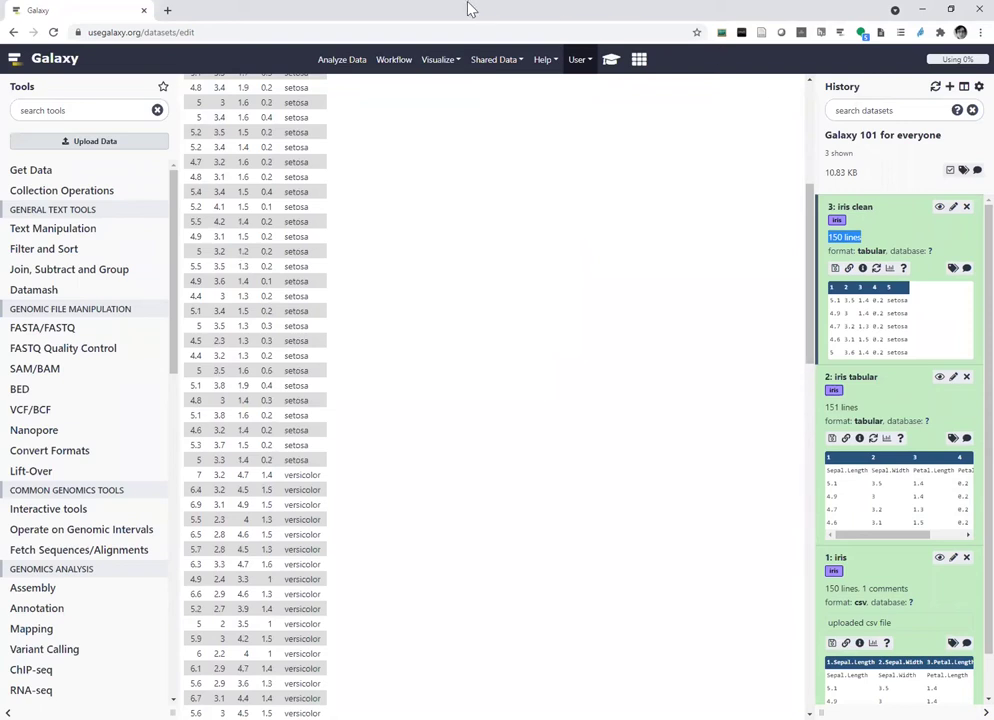
Reopen the tutorial and read the end of the Remove header section and the section on how many different species the dataset contains
left_click(610, 60)
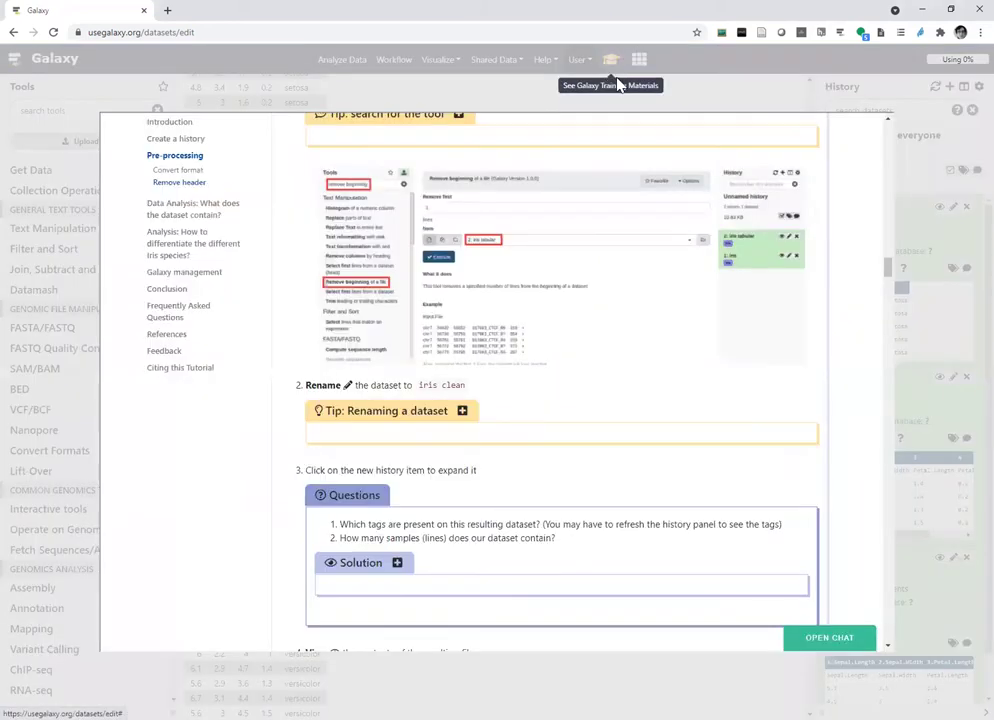
scroll(661, 348, "down", 2)
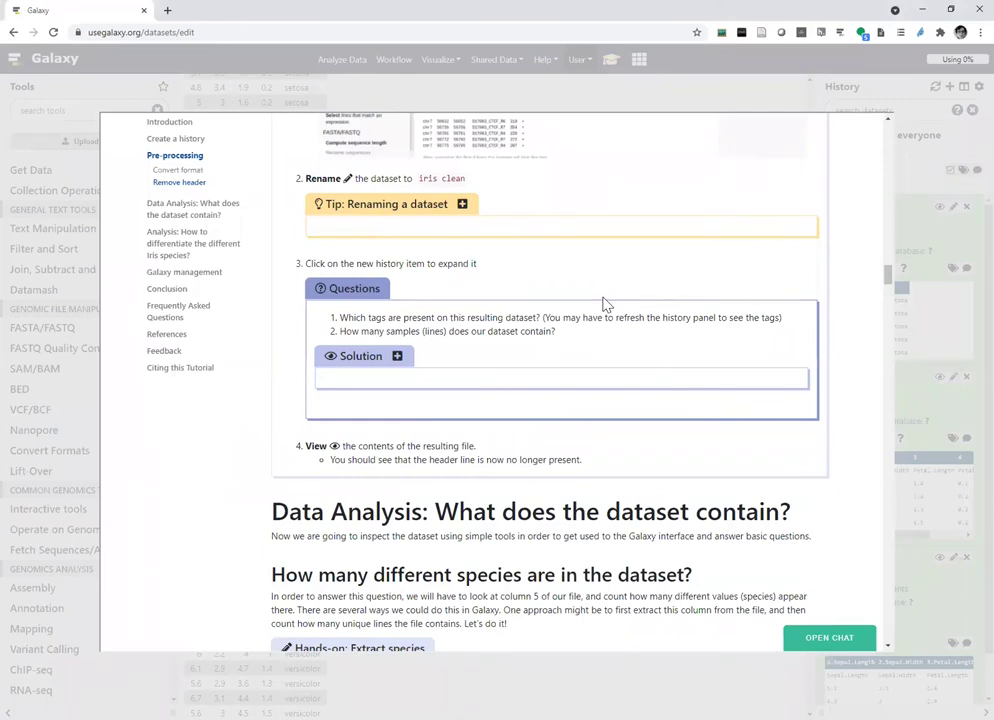
scroll(641, 306, "down", 2)
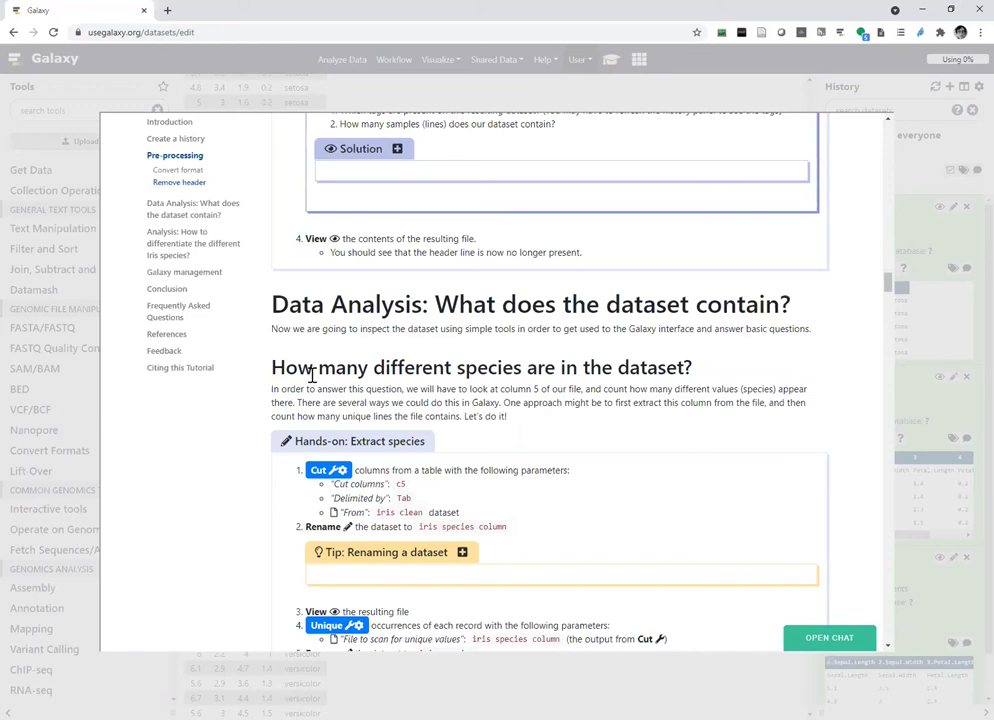
scroll(577, 390, "down", 1)
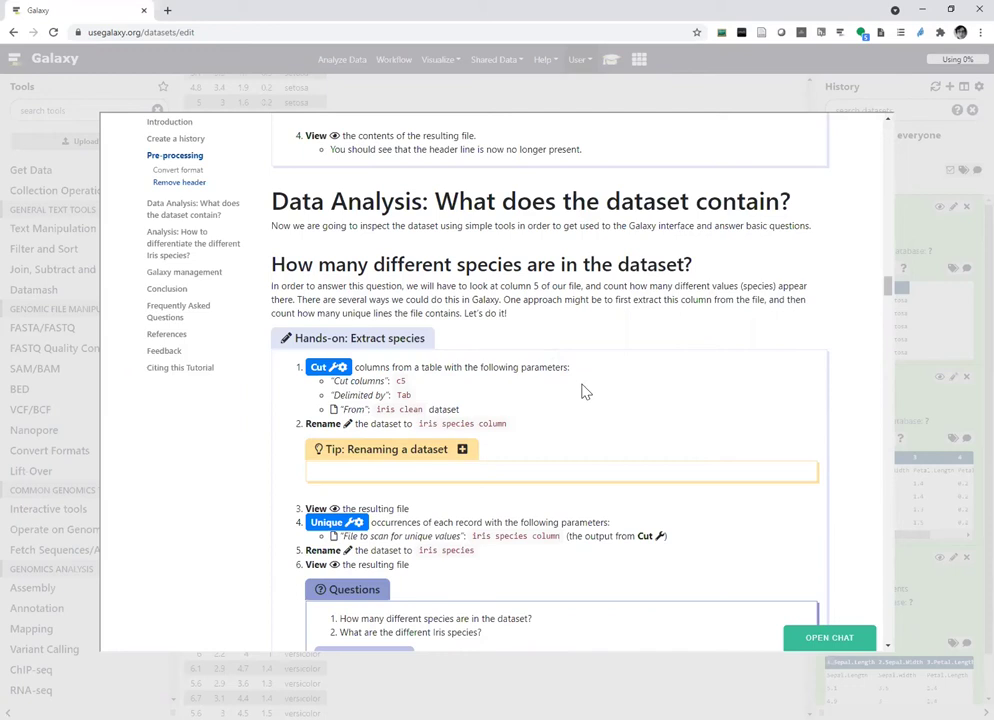
Return to the iris clean contents and examine the species values in column 5 through the whole dataset
left_click(930, 348)
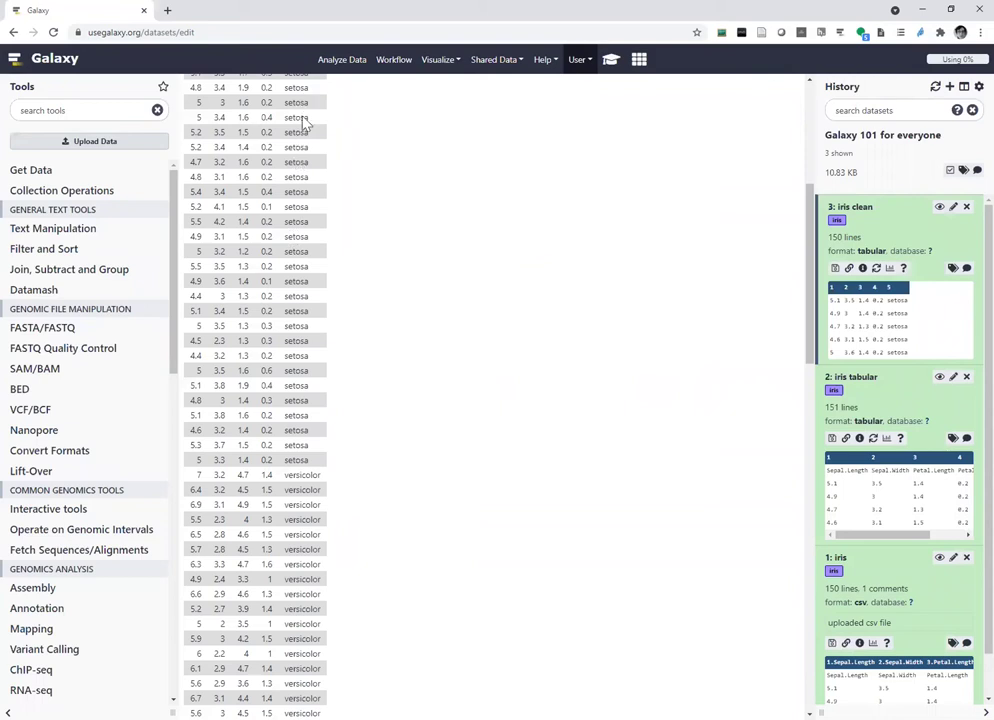
scroll(303, 121, "up", 5)
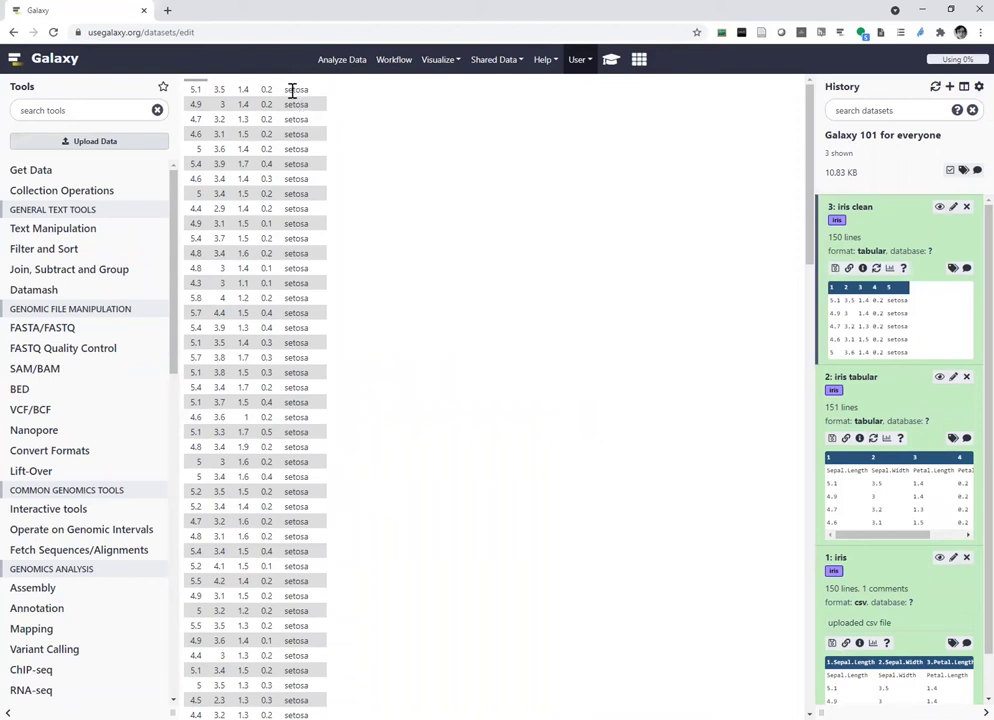
scroll(303, 157, "down", 15)
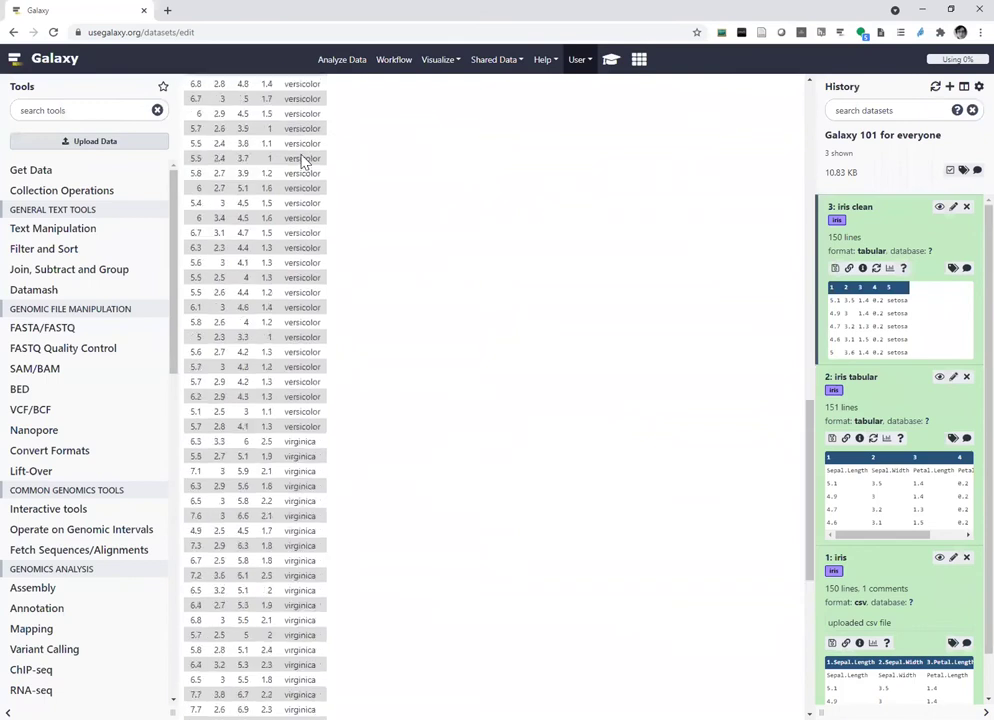
scroll(295, 158, "up", 4)
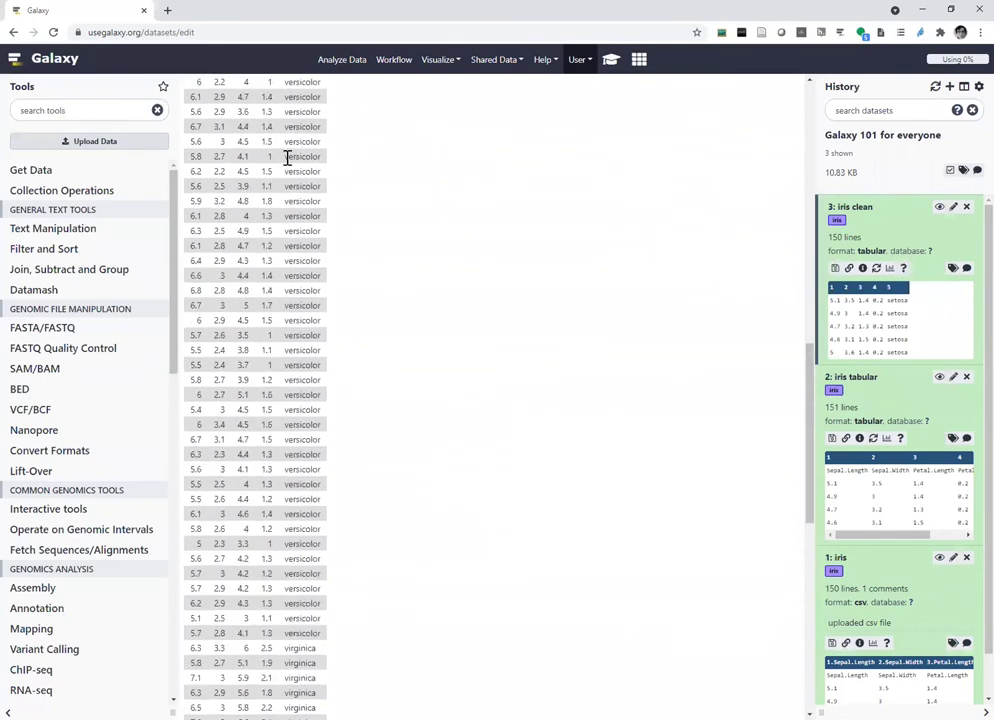
double_click(290, 158)
scroll(304, 175, "up", 10)
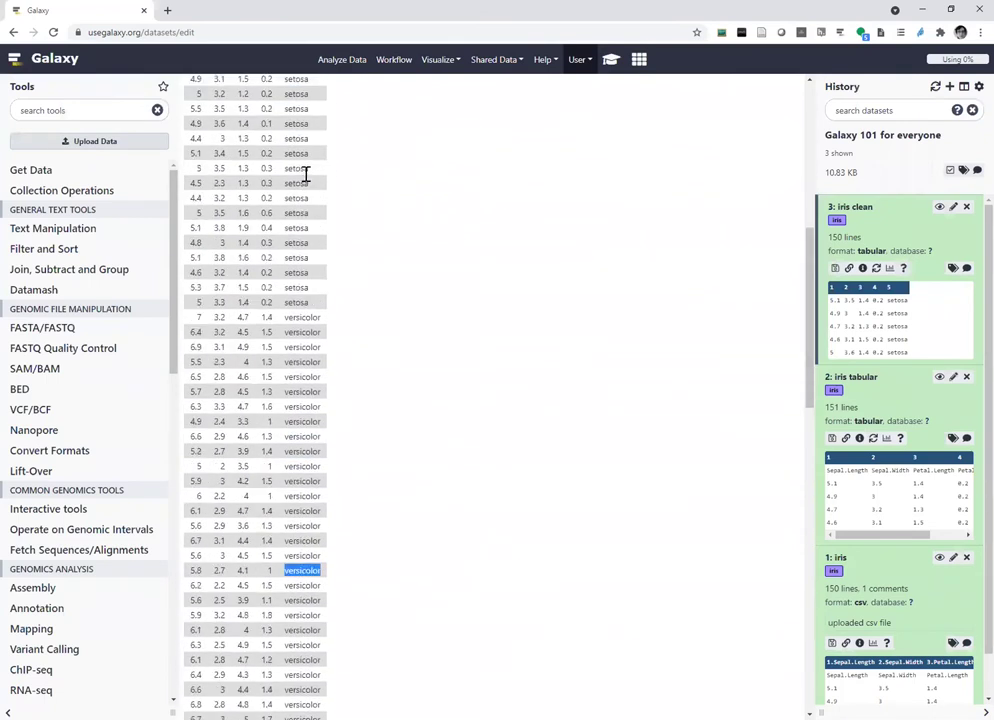
scroll(307, 180, "down", 16)
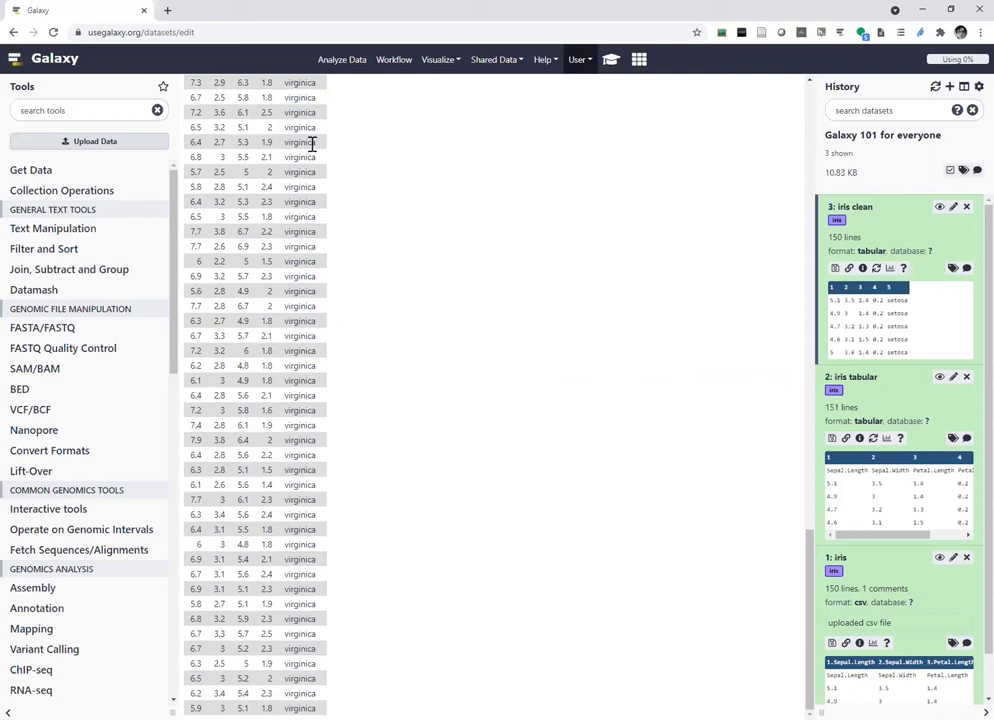
scroll(303, 272, "up", 9)
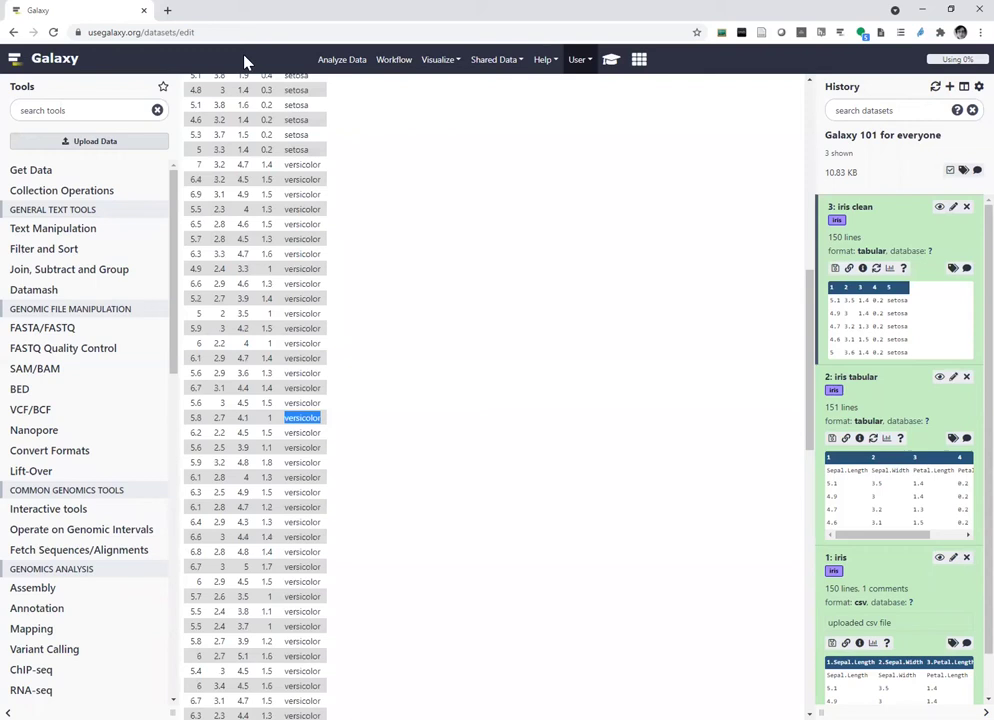
Read the tutorial's Extract species instructions, marking the new dataset name "iris species column" for copying
left_click(607, 68)
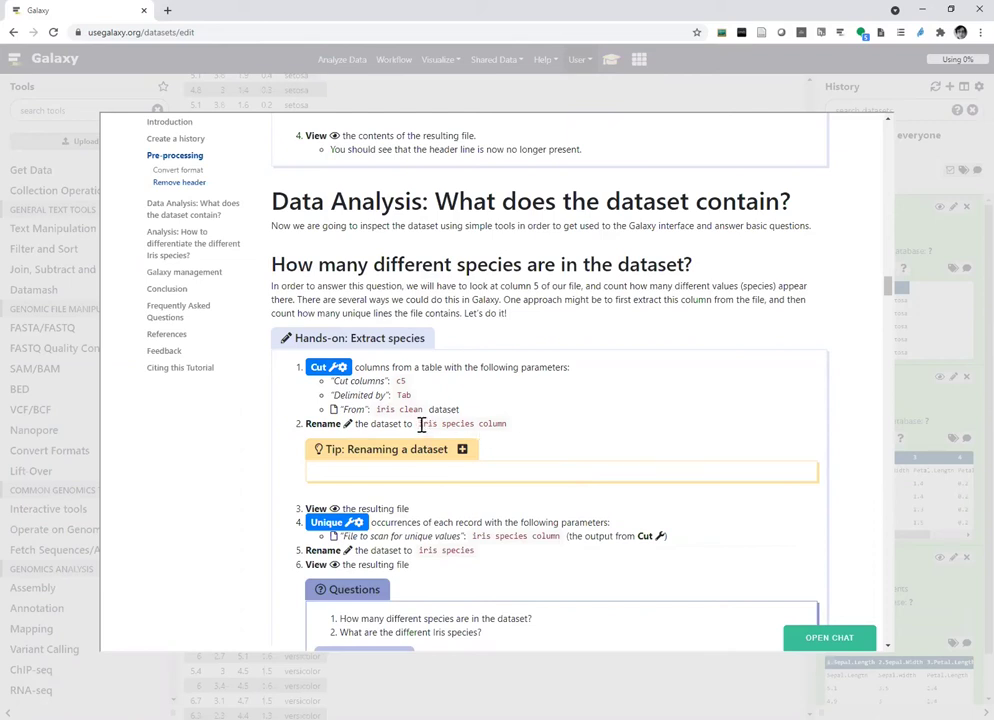
left_click_drag(421, 424, 505, 433)
right_click(505, 433)
left_click(518, 444)
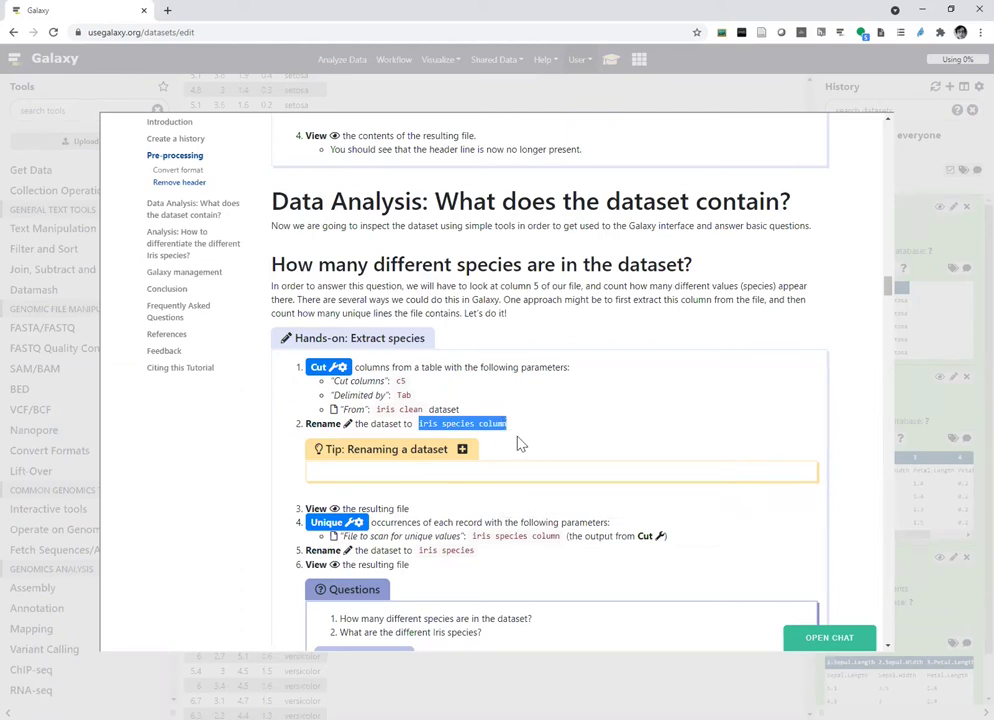
scroll(518, 444, "down", 2)
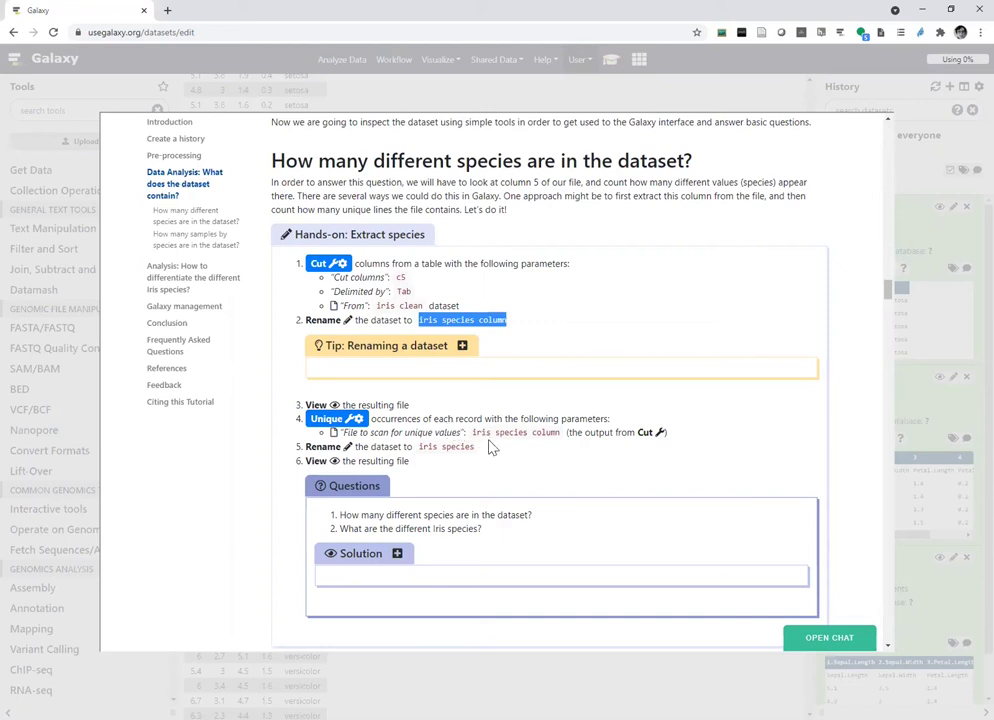
Open the Cut tool from the tutorial and run it on iris clean with column c5, delimited by Tab, without email notification
left_click(322, 266)
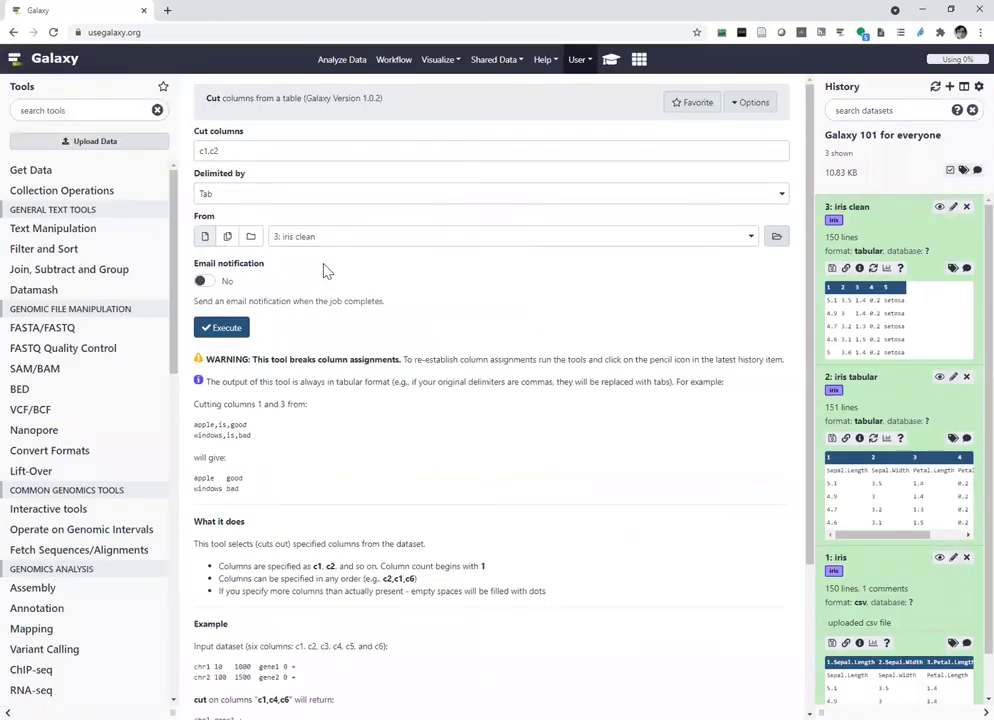
left_click(278, 151)
key("BackSpace")
key("BackSpace")
key("BackSpace")
key("BackSpace")
key("BackSpace")
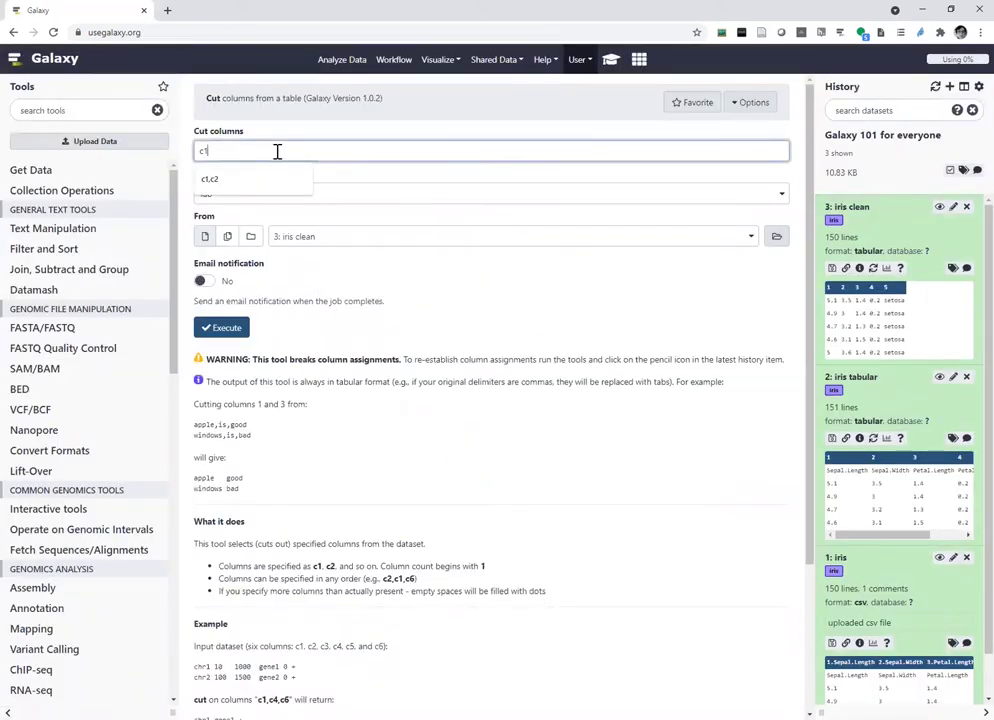
type("c5")
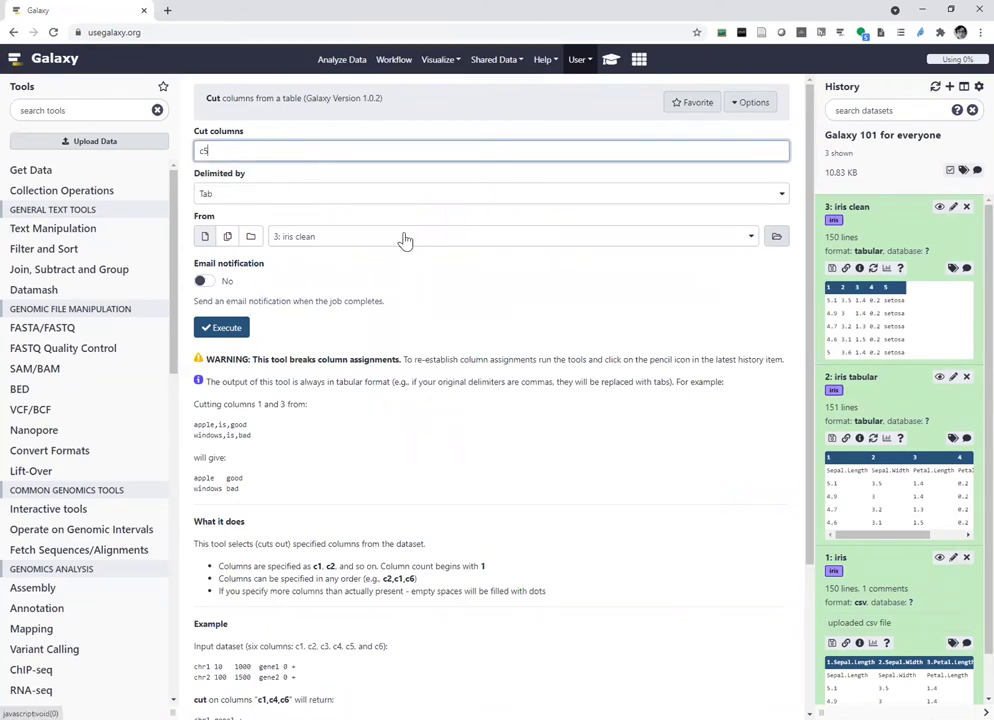
left_click(205, 330)
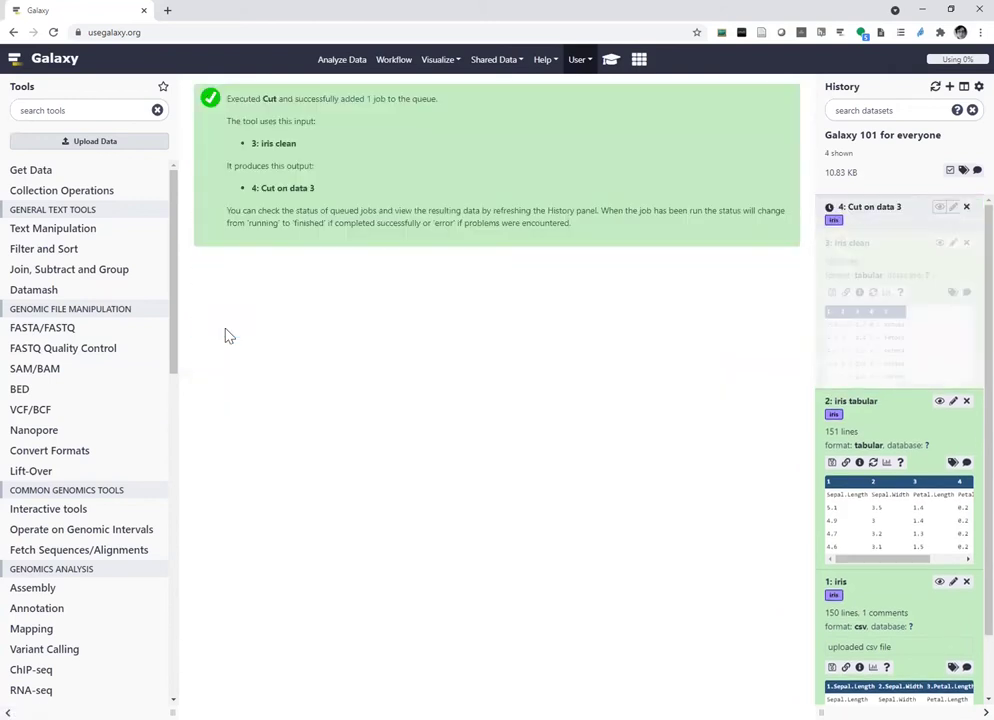
Copy the dataset name "iris species column" from the tutorial's Extract species instructions and return to the workspace
left_click(611, 59)
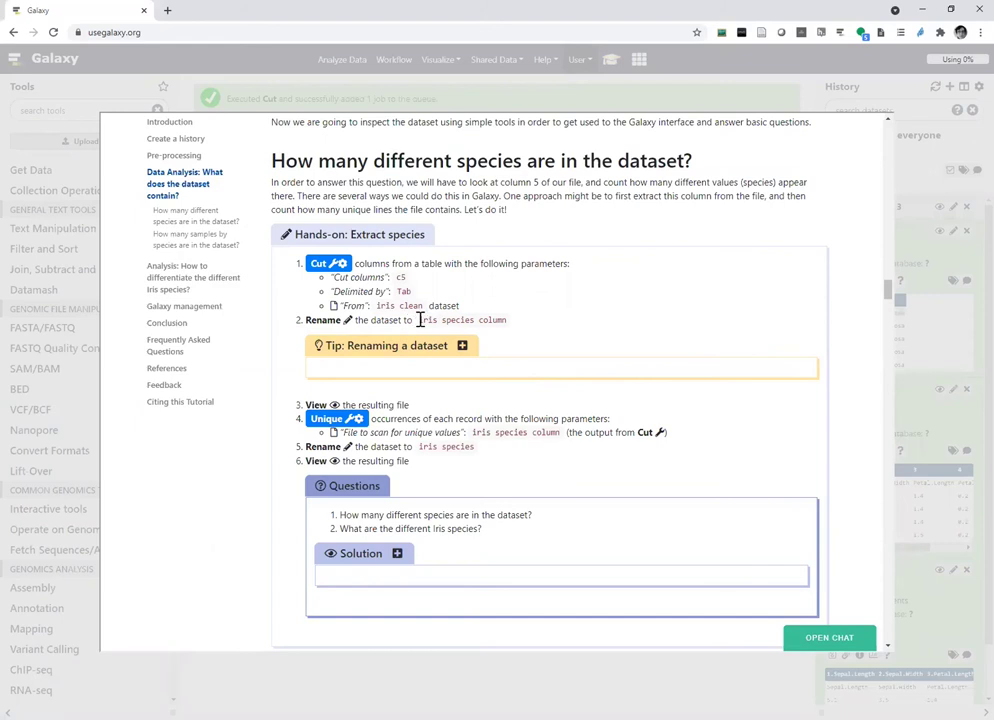
double_click(492, 321)
right_click(583, 318)
left_click(600, 326)
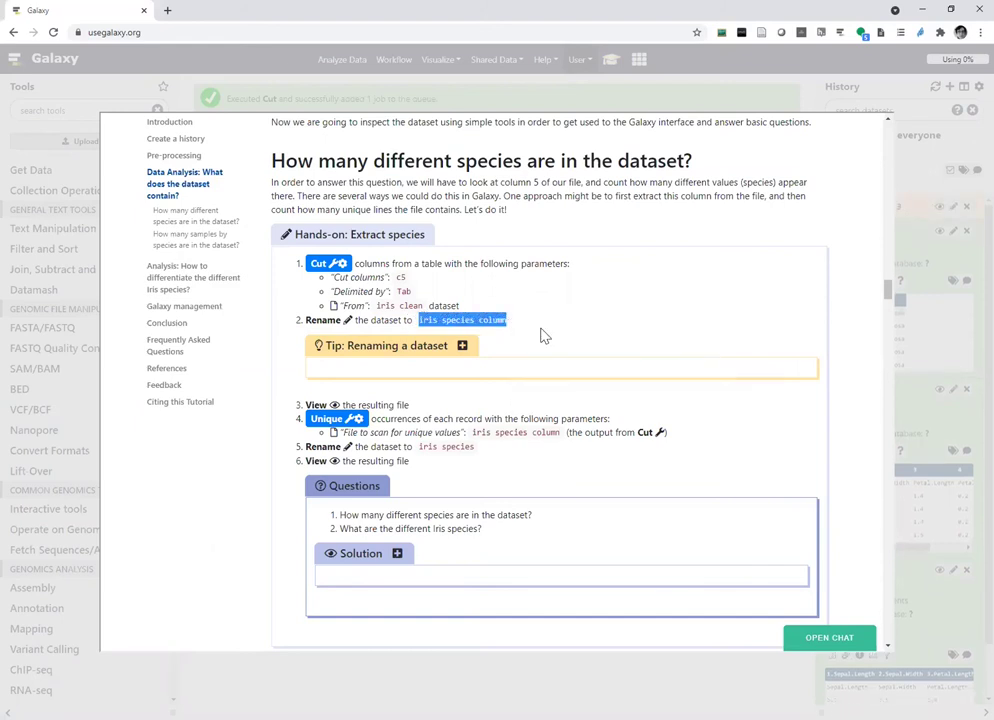
left_click(915, 168)
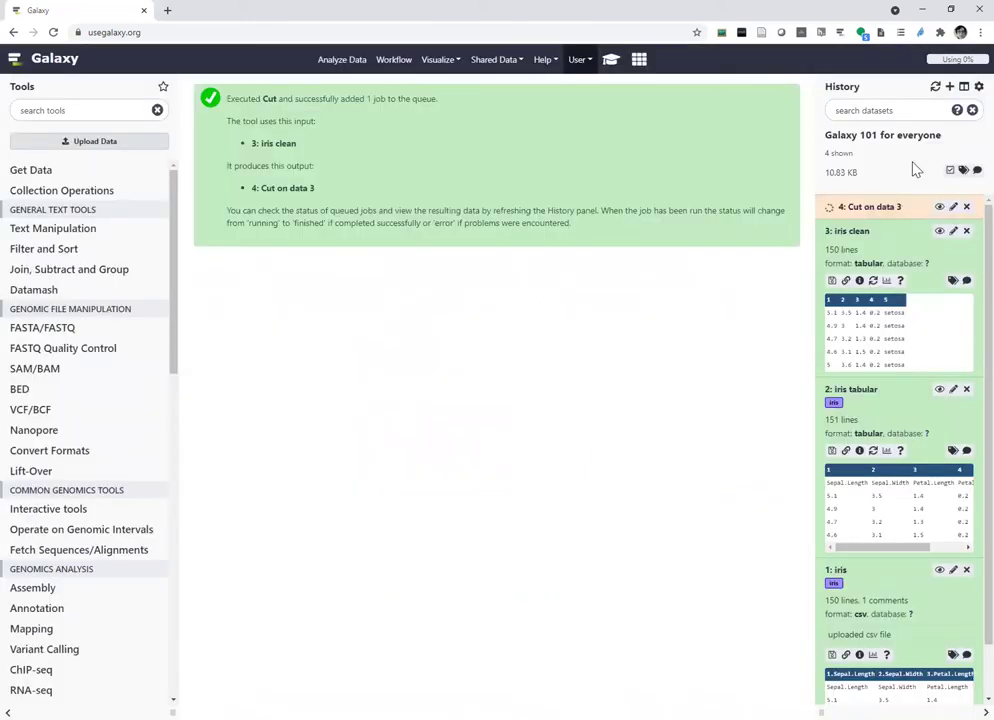
Expand and view the Cut output, rename that dataset to "iris species column" and save its attributes
left_click(855, 207)
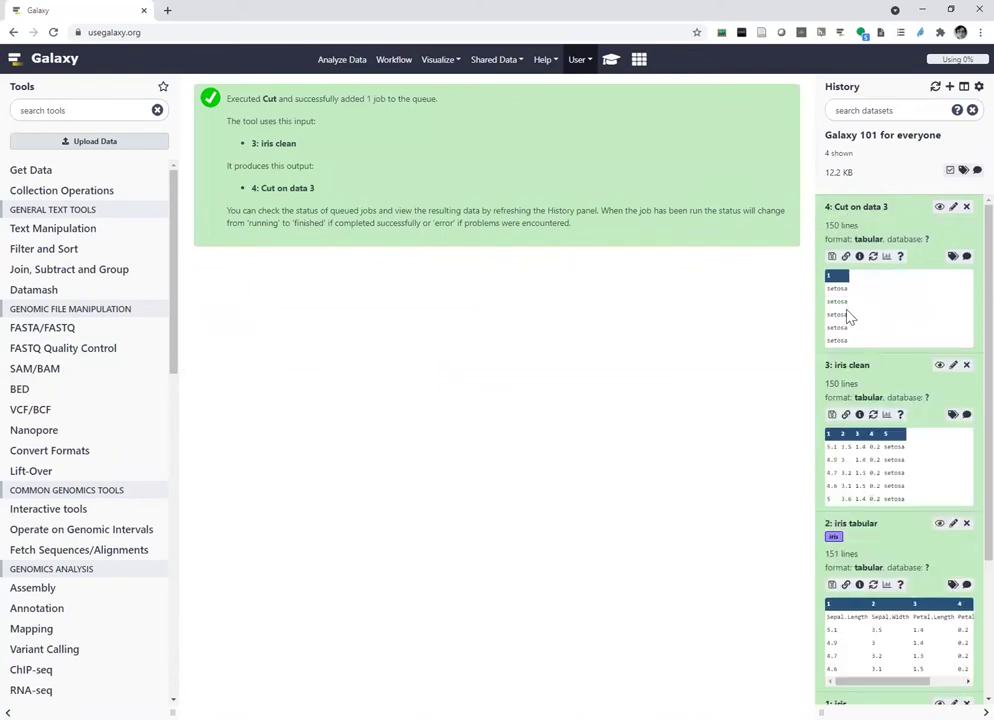
left_click(939, 207)
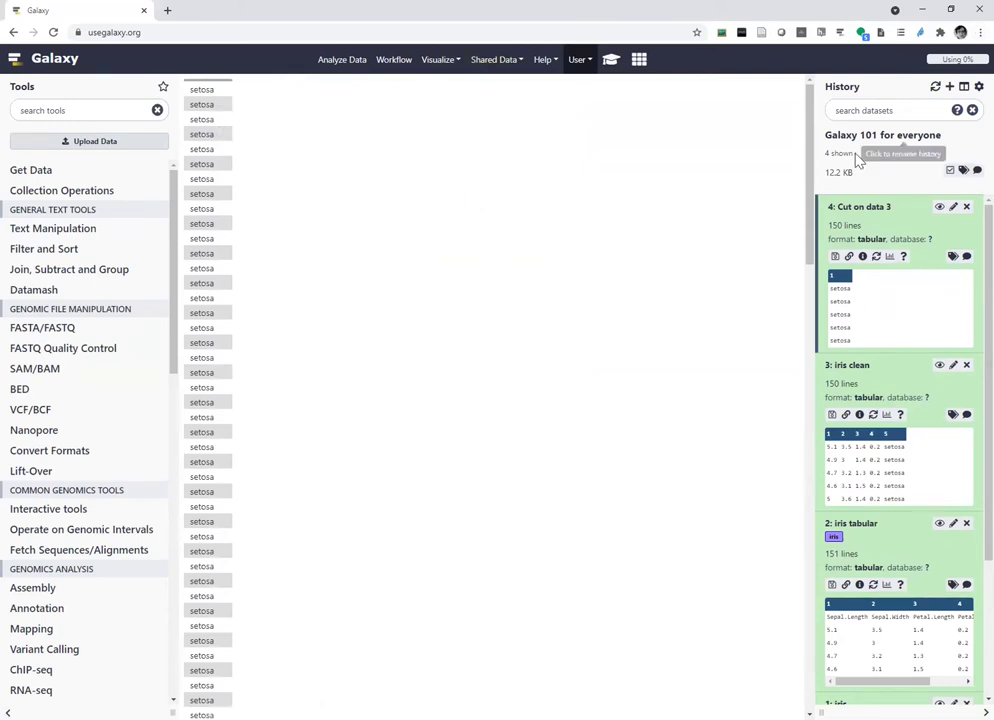
left_click(954, 210)
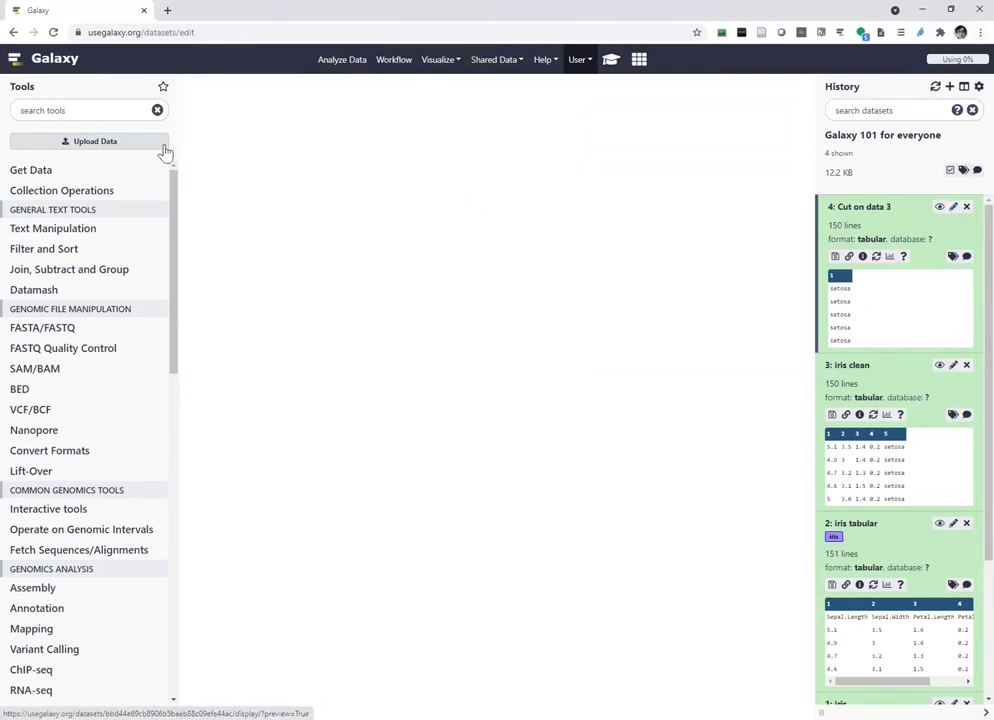
triple_click(272, 200)
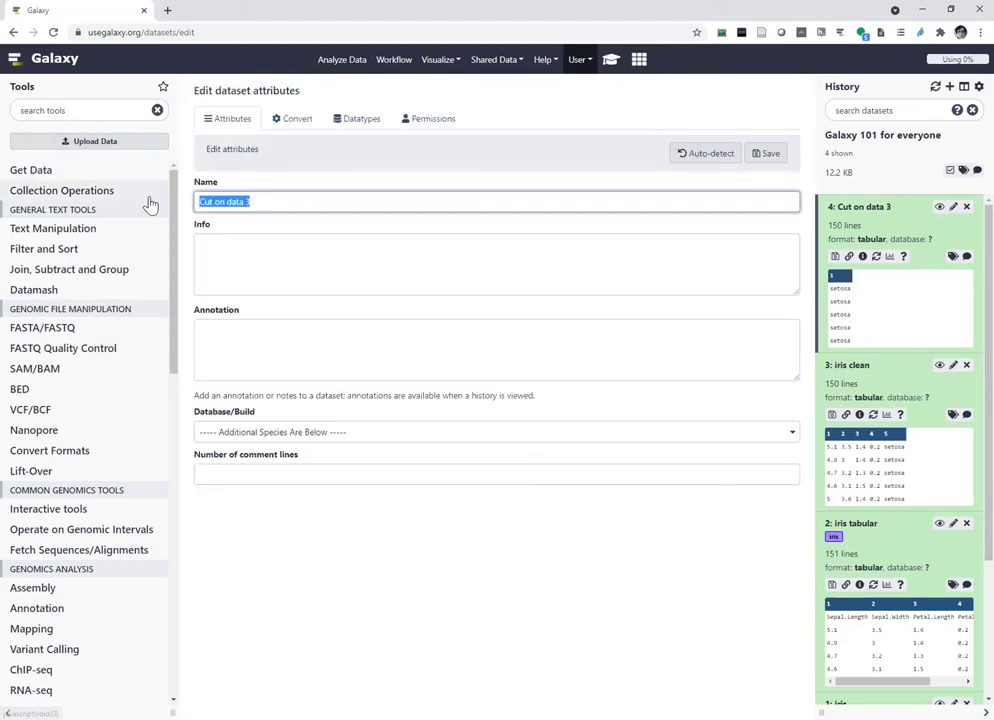
type("iris species column")
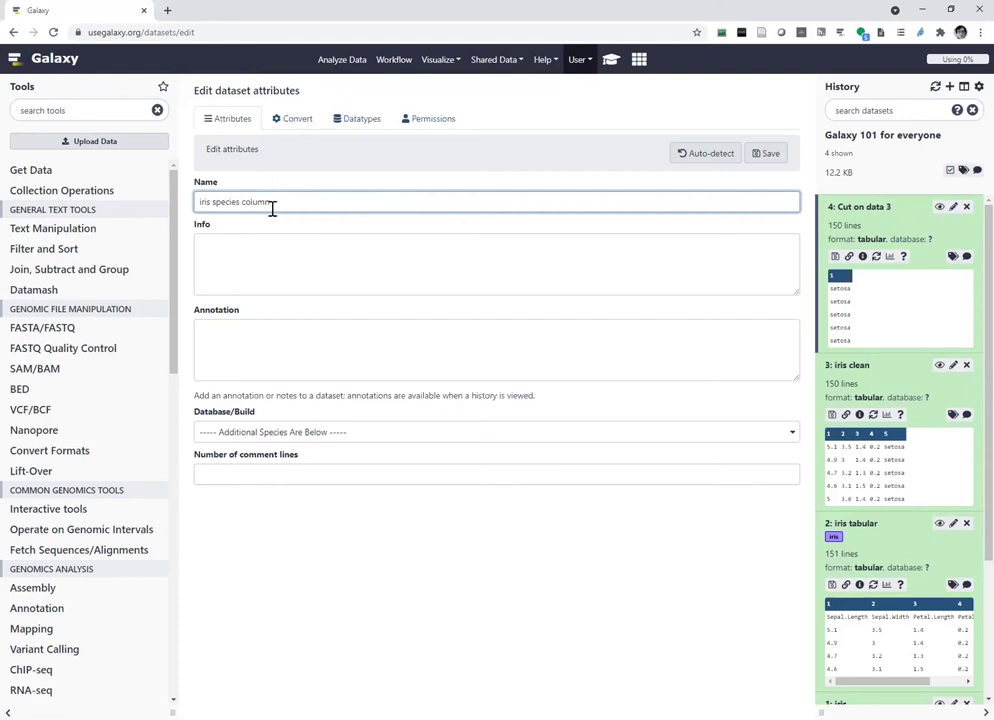
left_click(772, 155)
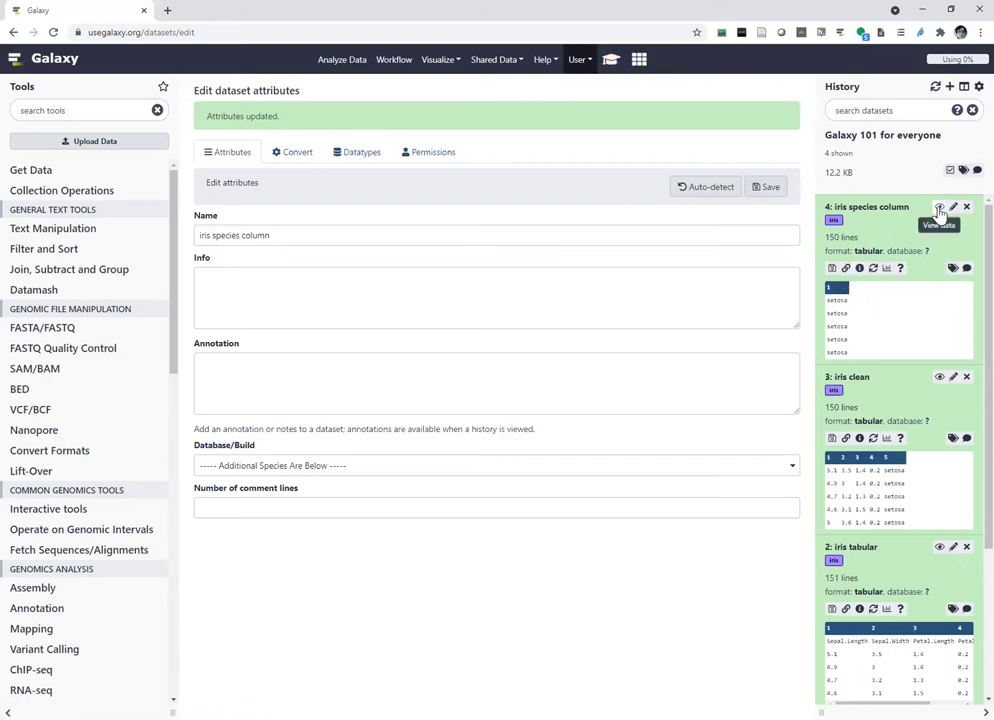
View the contents of the iris species column dataset through to its last line
left_click(953, 206)
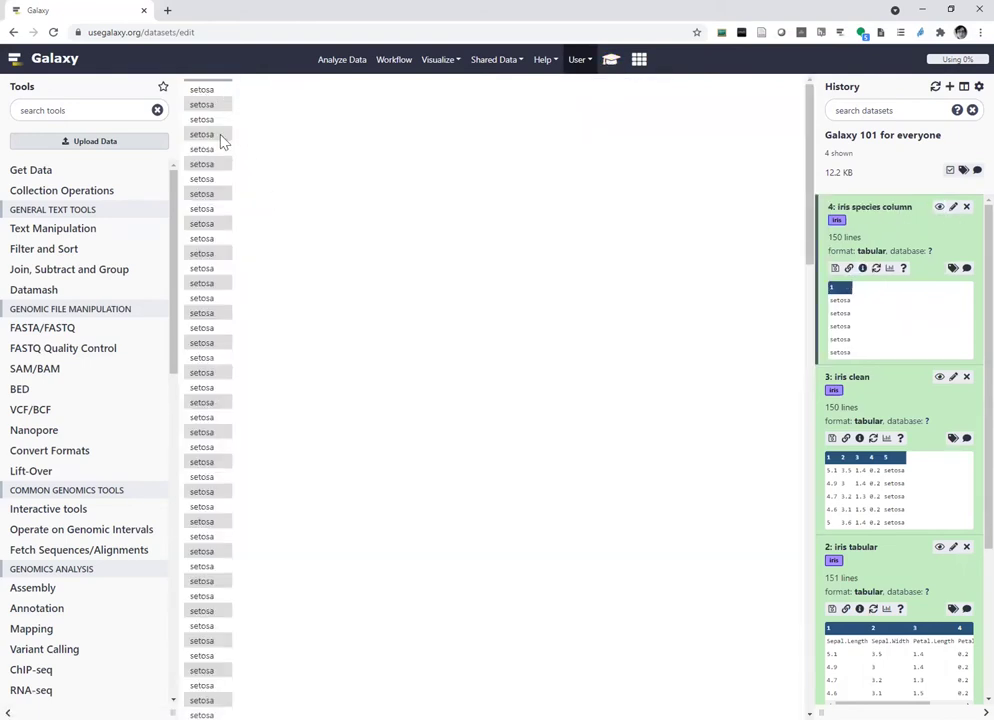
scroll(211, 297, "down", 10)
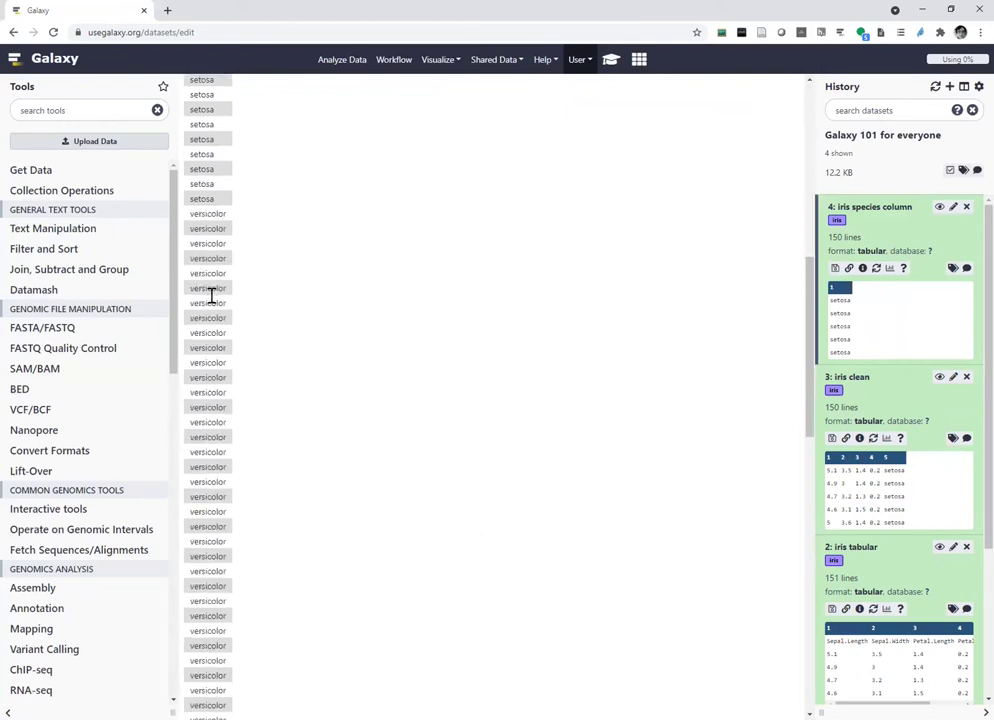
scroll(211, 297, "down", 5)
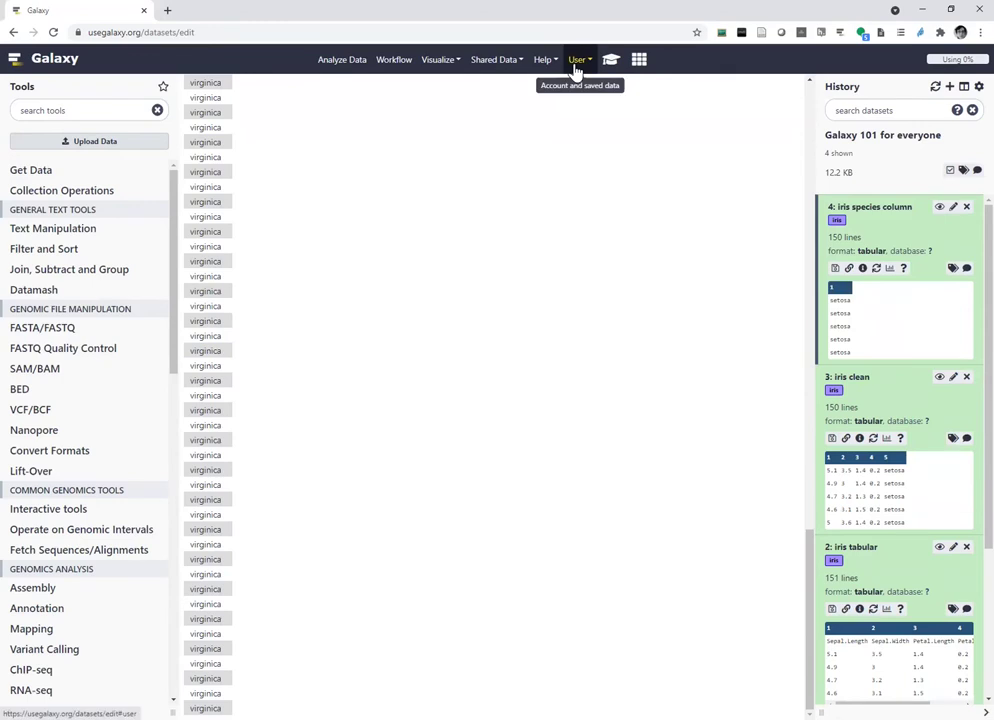
Copy the name "iris species" from the tutorial's Extract species instructions and run its Unique tool on the iris species column dataset
left_click(608, 62)
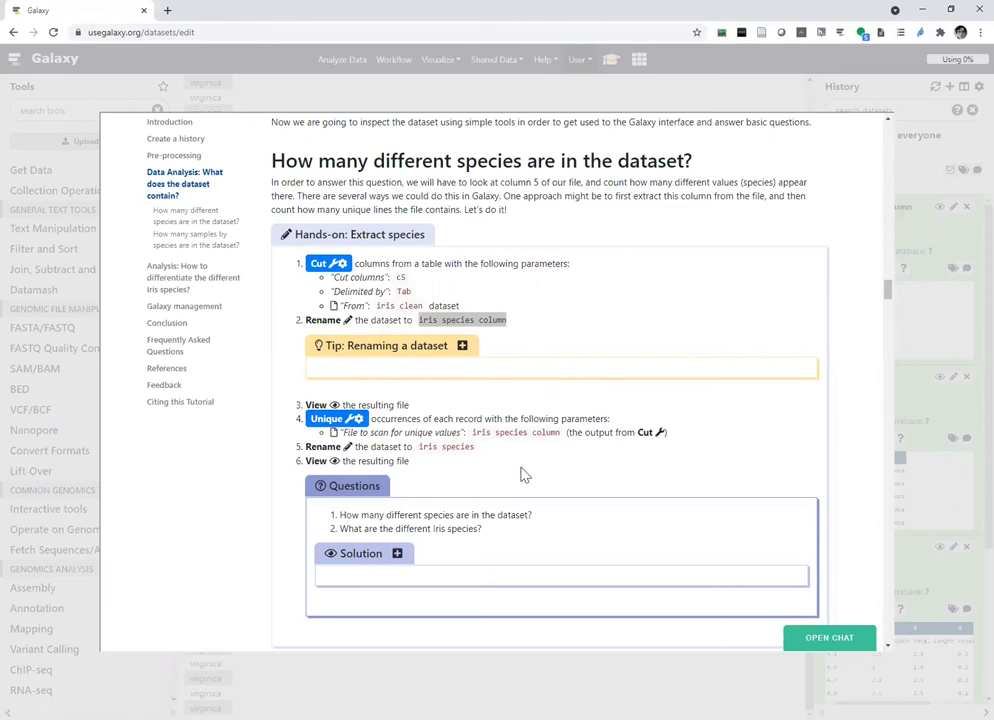
left_click_drag(420, 447, 463, 449)
right_click(463, 449)
left_click(470, 458)
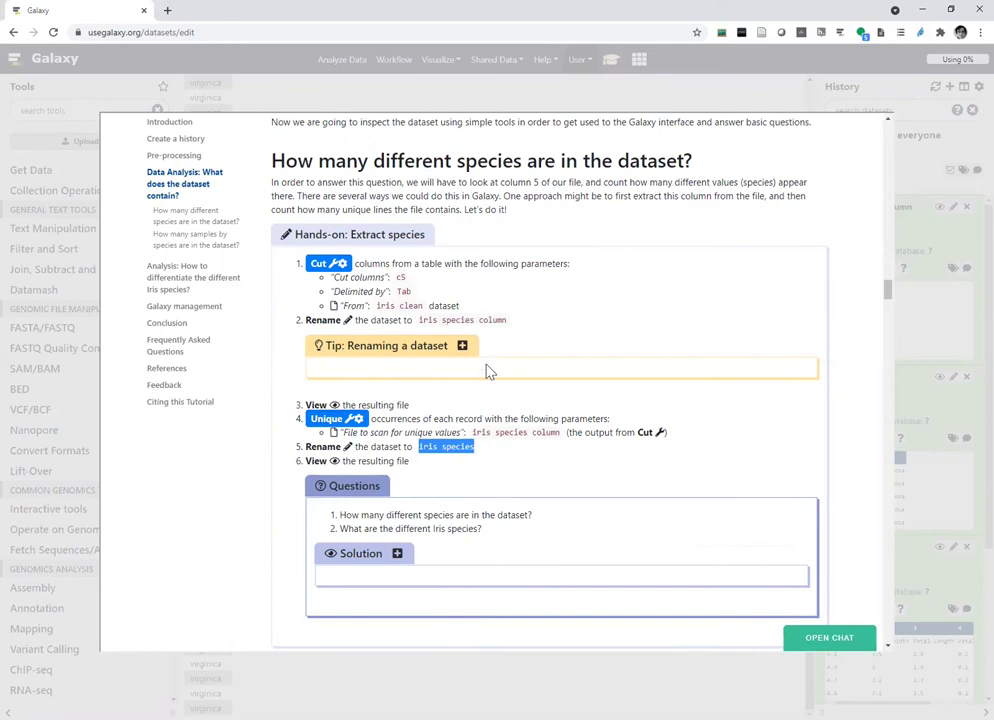
left_click(343, 421)
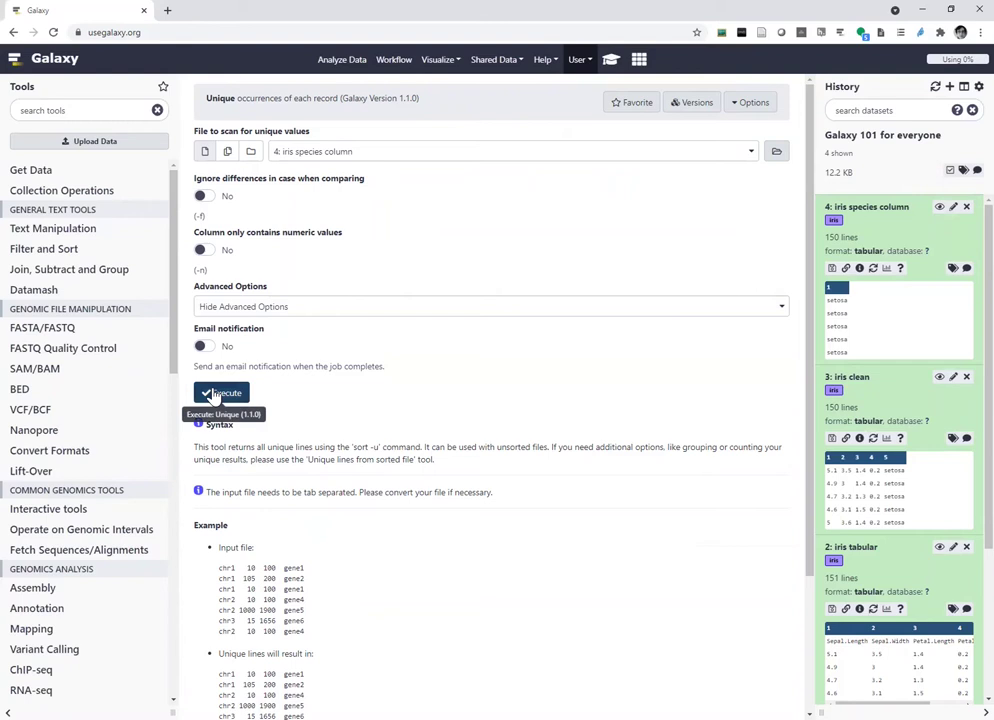
left_click(237, 396)
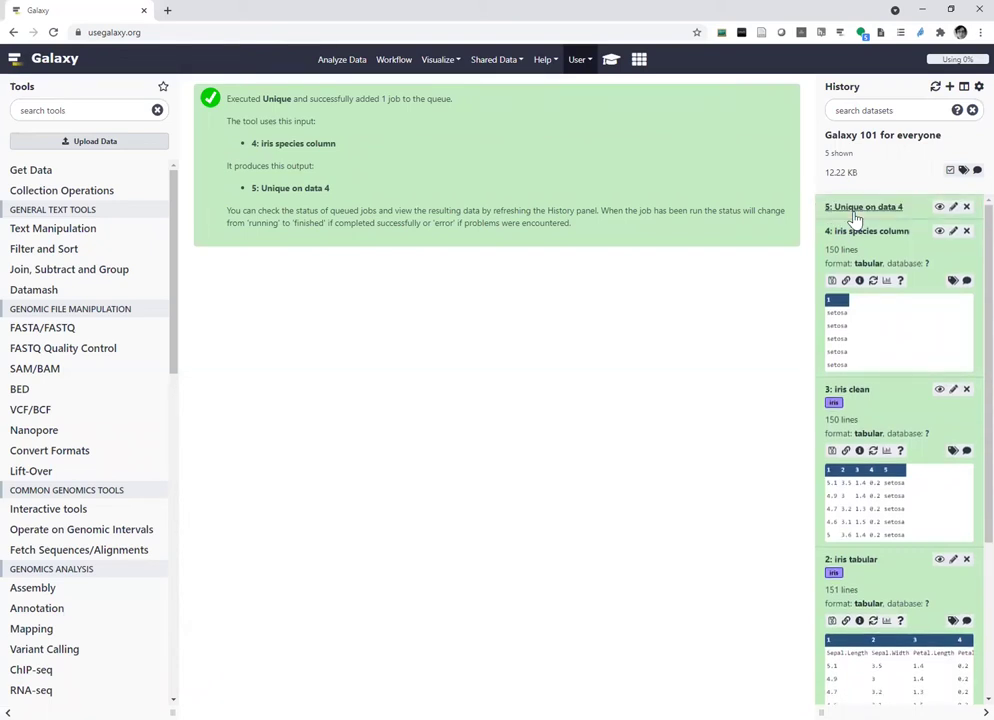
Expand the Unique output, rename that dataset to "iris species", save its attributes and view its contents
left_click(875, 208)
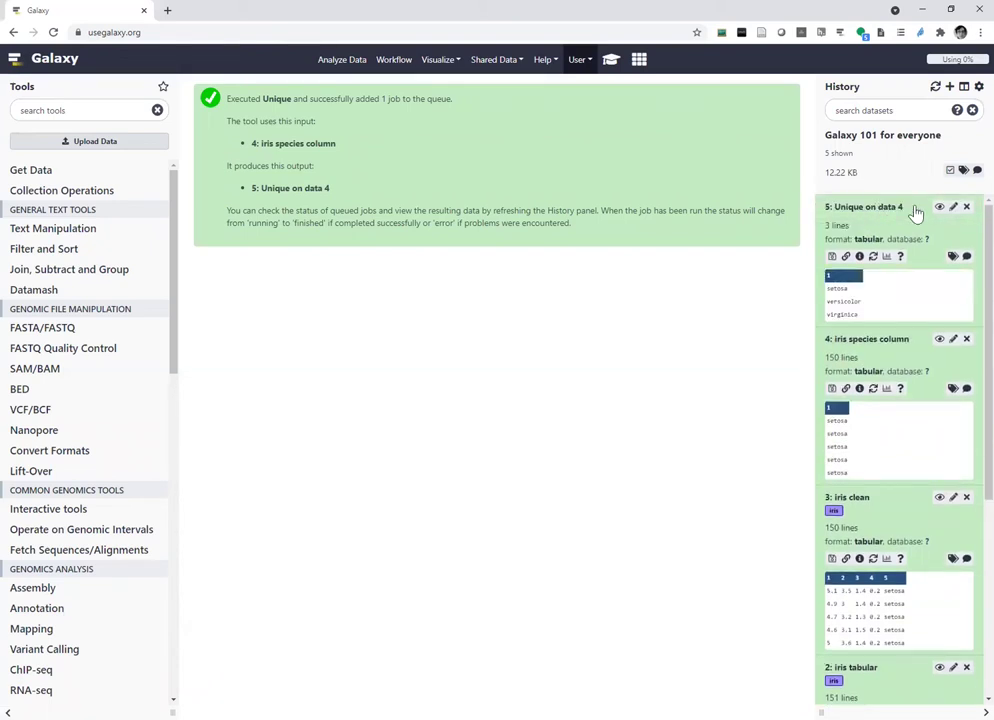
left_click(953, 207)
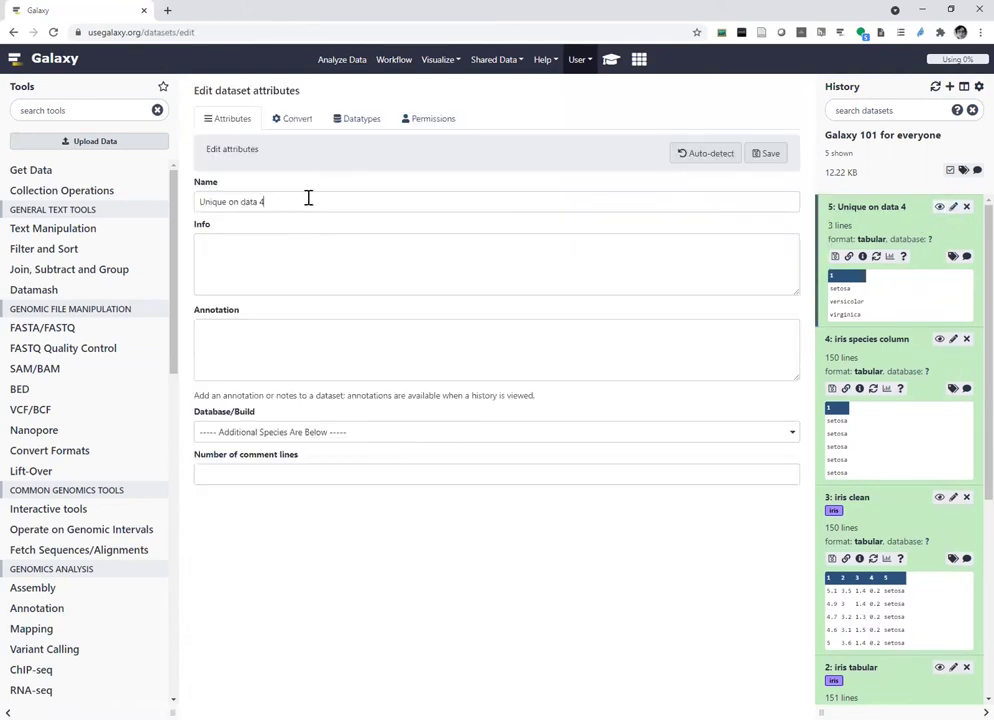
left_click_drag(308, 197, 155, 185)
type("iris species")
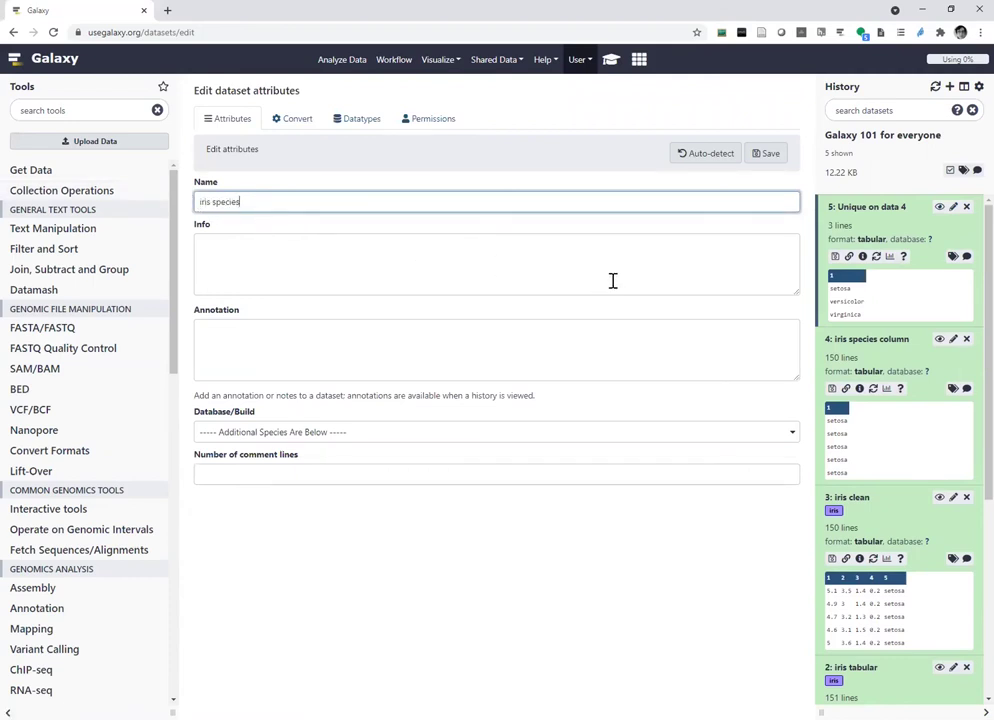
left_click(769, 160)
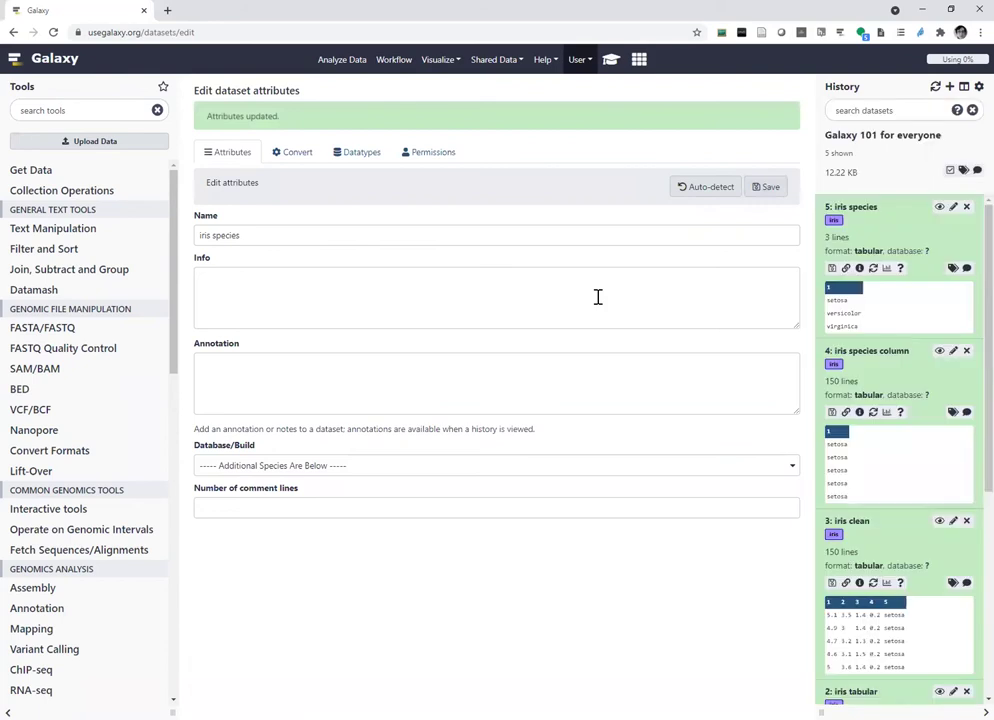
left_click(939, 212)
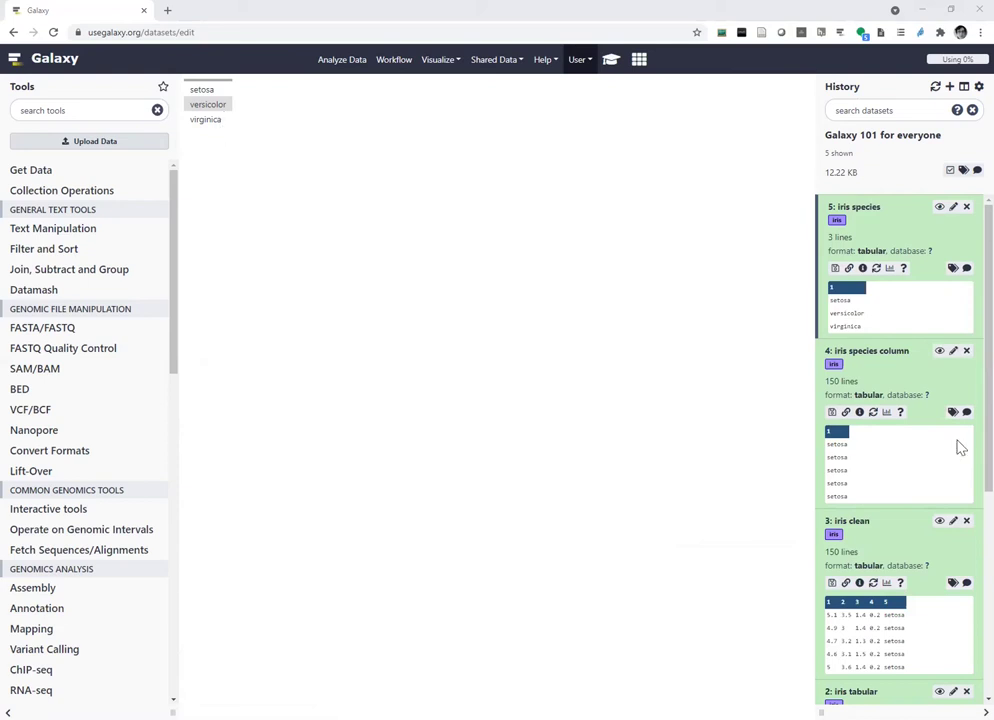
Check the tutorial's solution to the Iris species questions and read the Grouping dataset exercise together with its solution
left_click(612, 68)
scroll(506, 461, "down", 2)
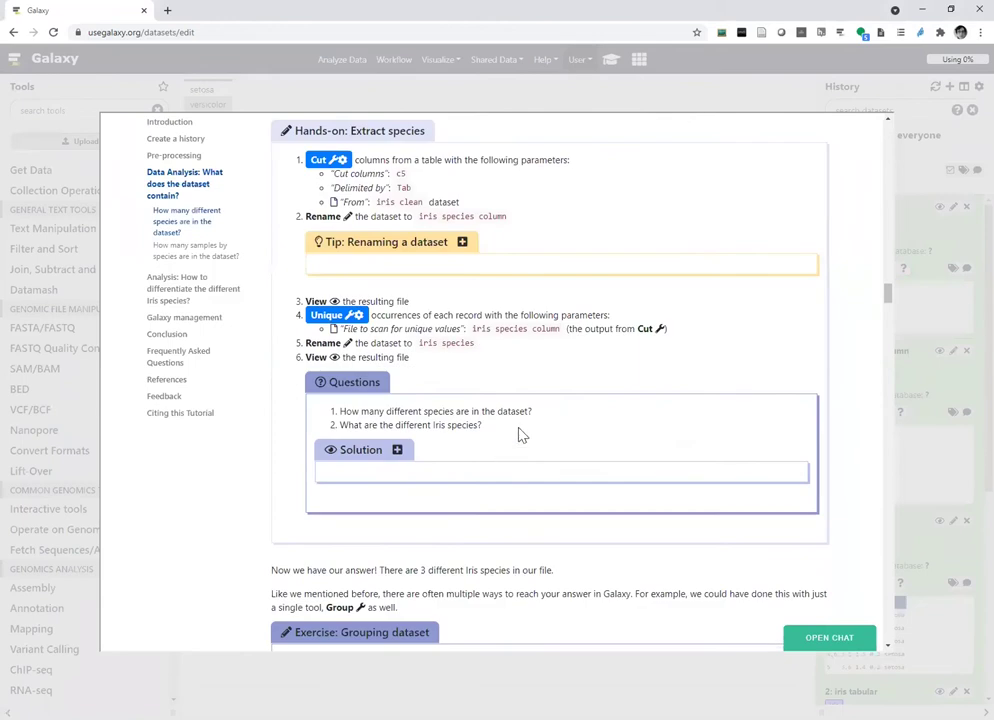
left_click(397, 450)
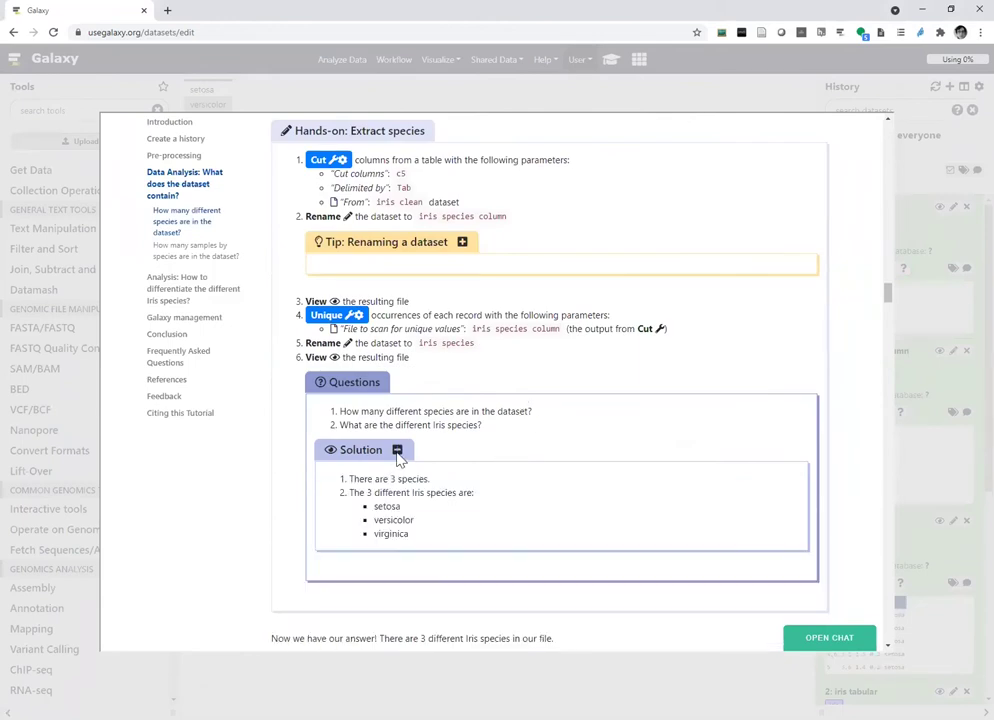
left_click(397, 450)
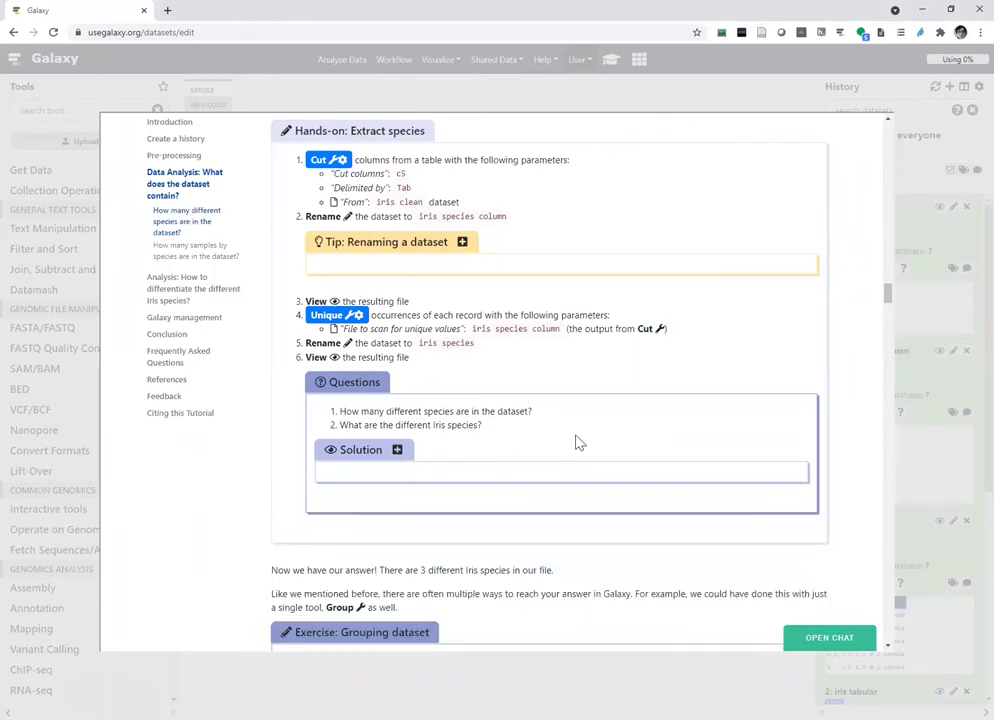
scroll(578, 442, "down", 2)
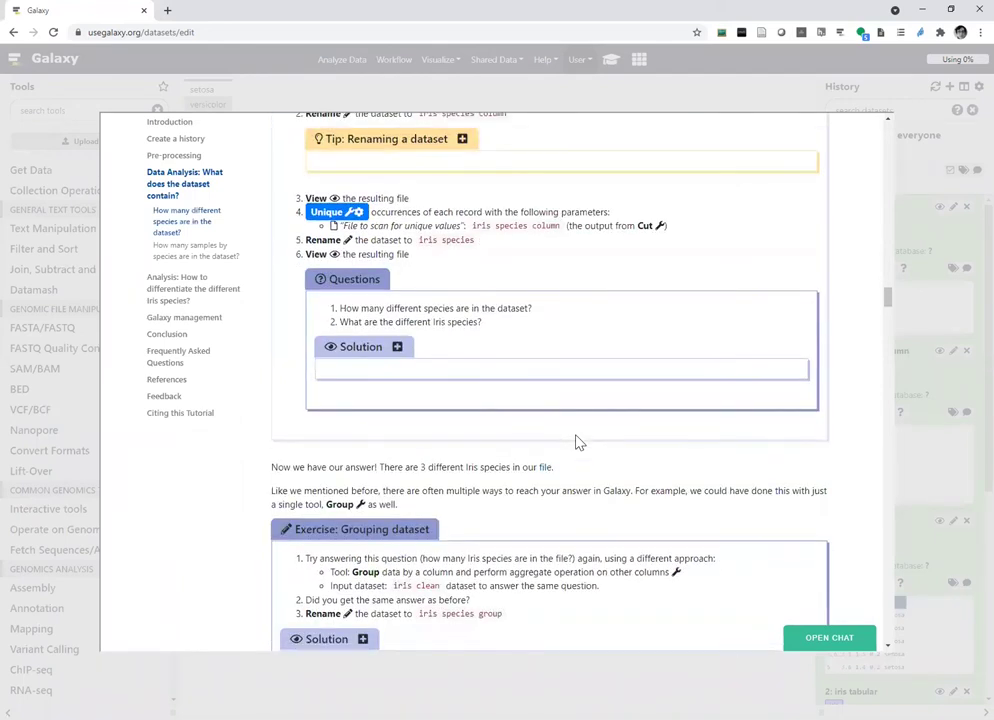
scroll(578, 442, "down", 4)
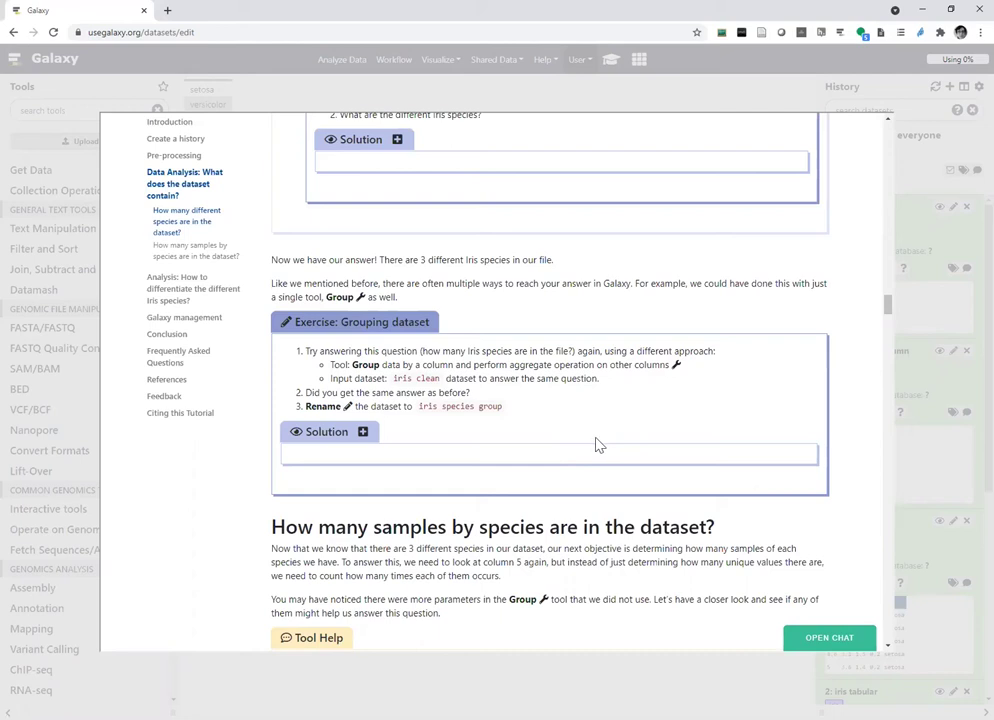
scroll(598, 444, "up", 3)
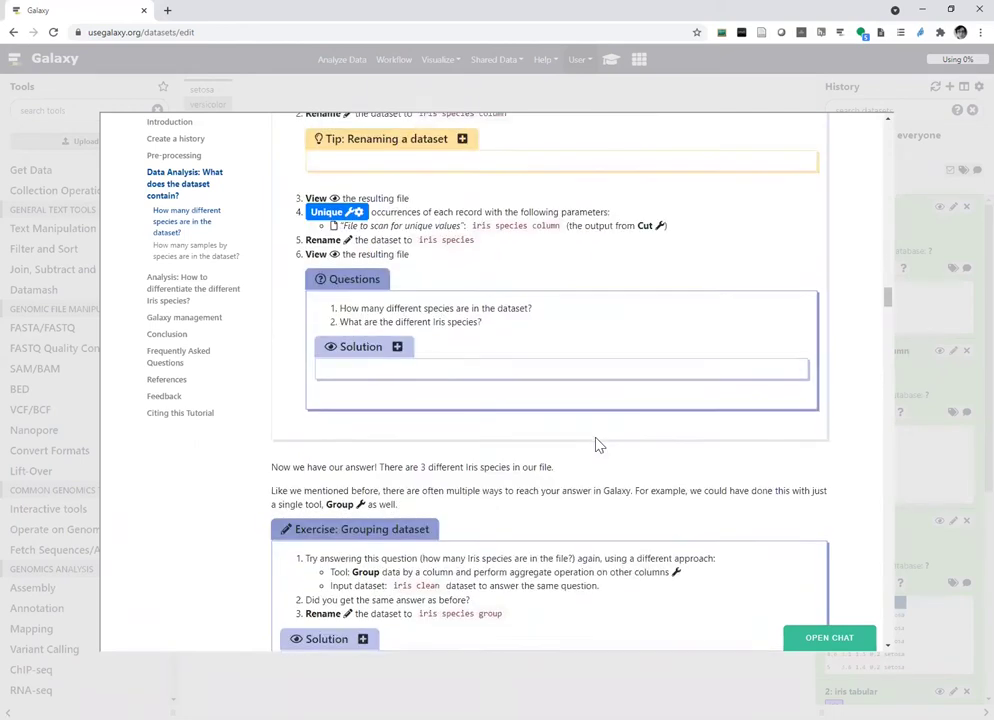
scroll(598, 444, "down", 3)
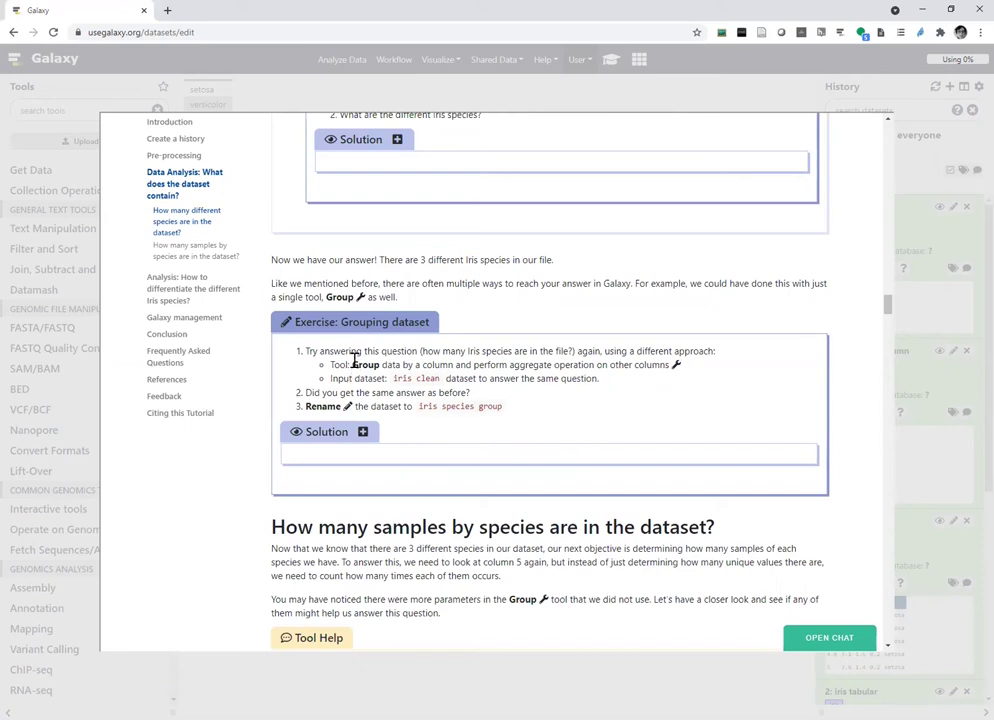
left_click_drag(353, 364, 371, 366)
left_click_drag(369, 365, 450, 351)
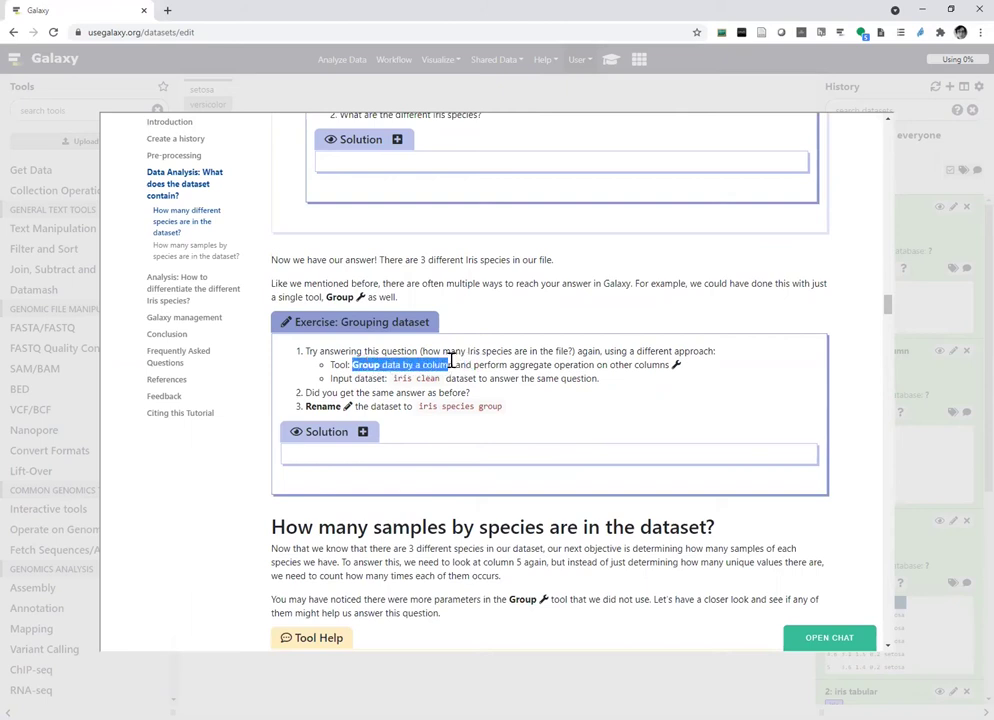
left_click(363, 432)
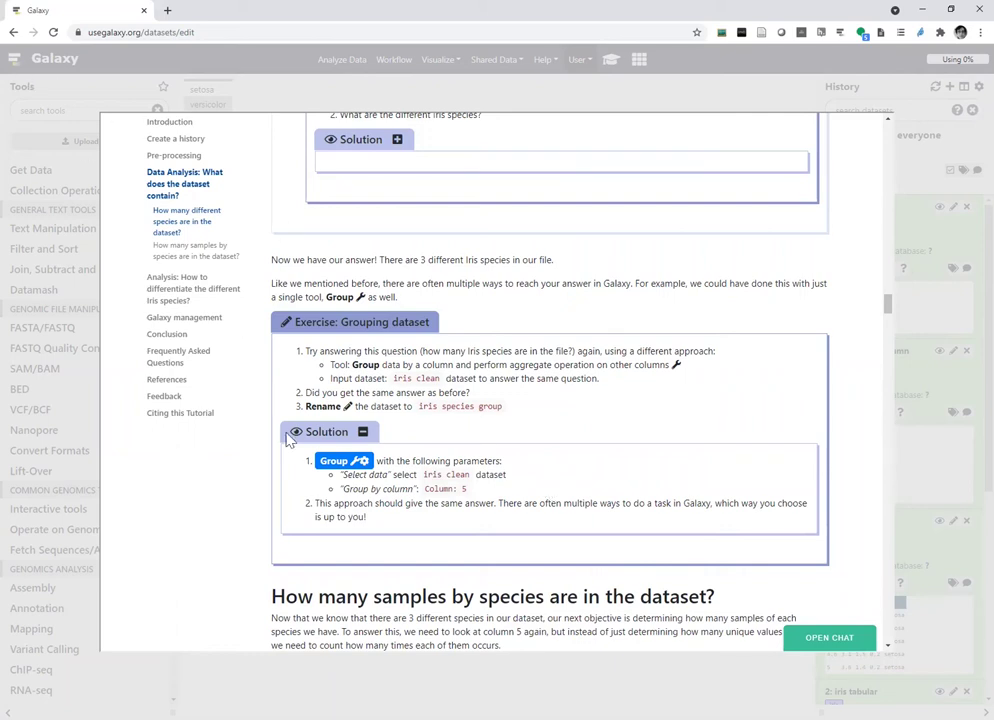
Open the Group tool from the exercise solution and run it on iris clean, grouped by Column: 5
left_click(335, 461)
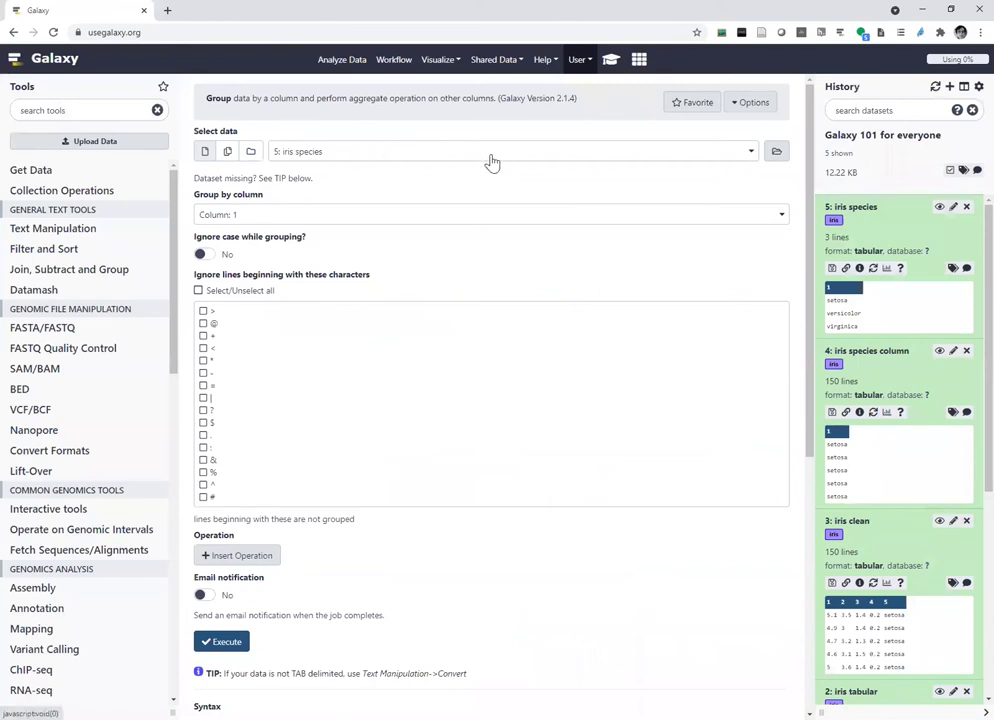
left_click(455, 160)
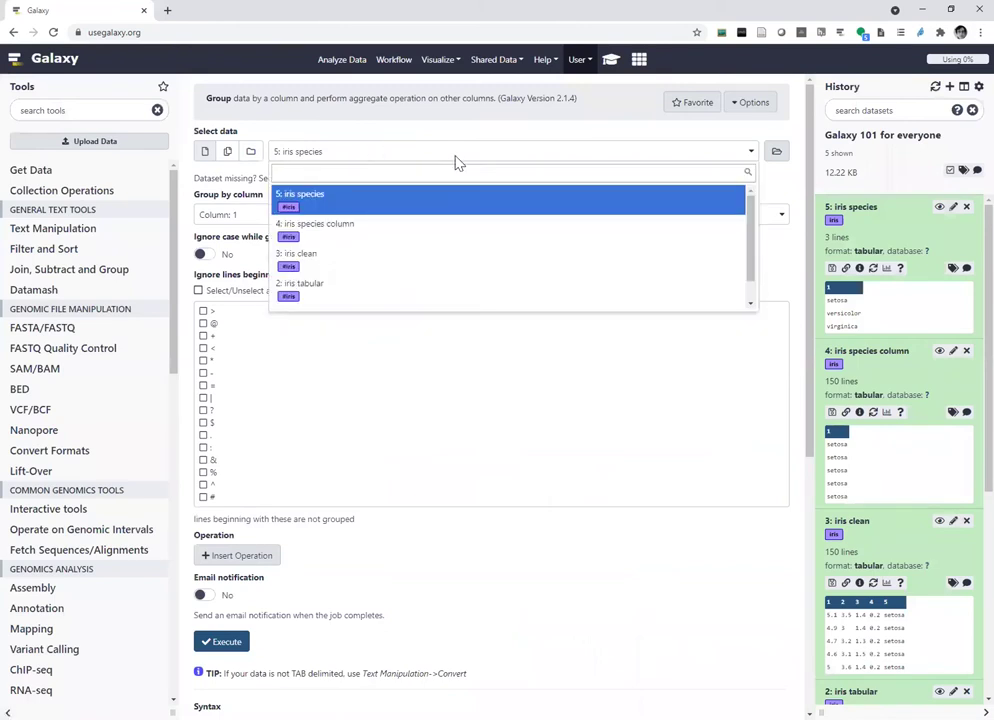
left_click(406, 264)
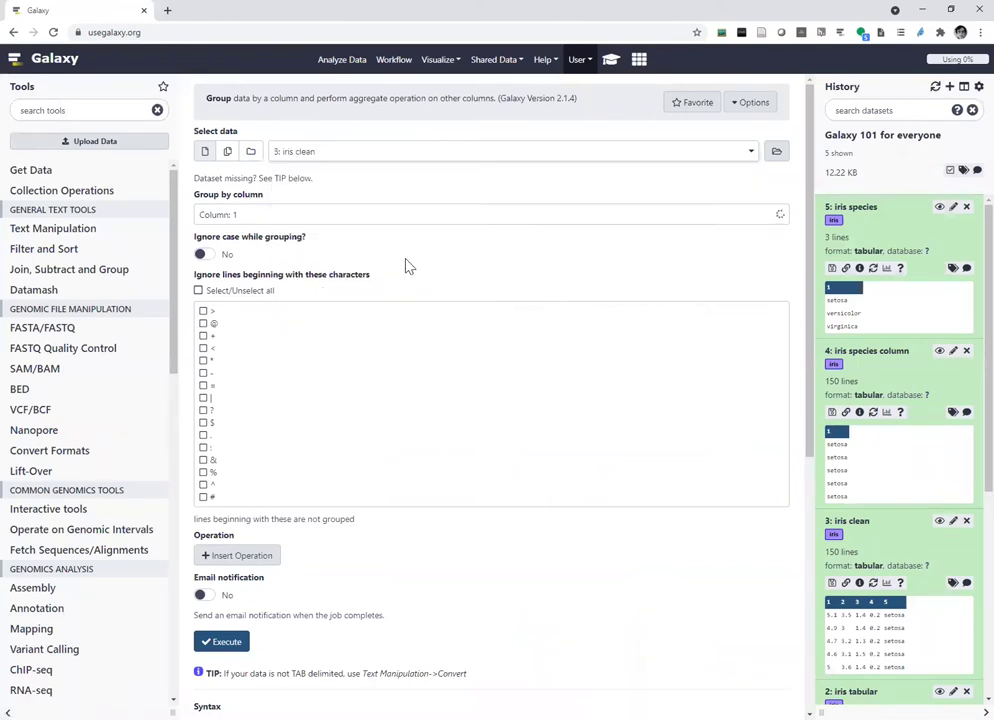
left_click(339, 214)
left_click(292, 325)
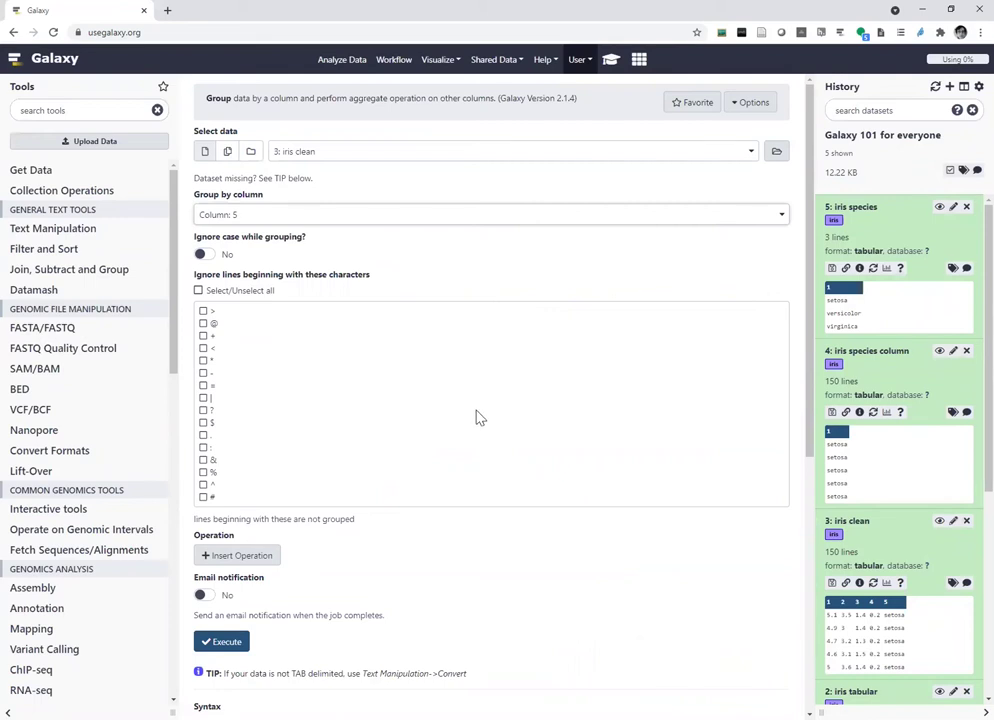
scroll(480, 418, "down", 4)
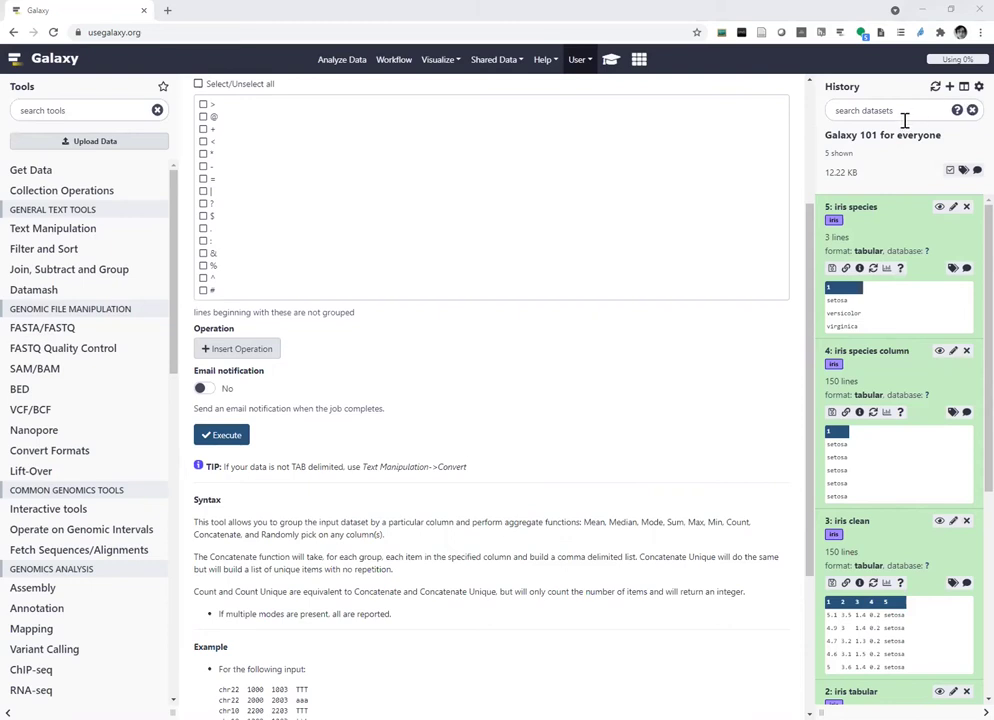
left_click(226, 437)
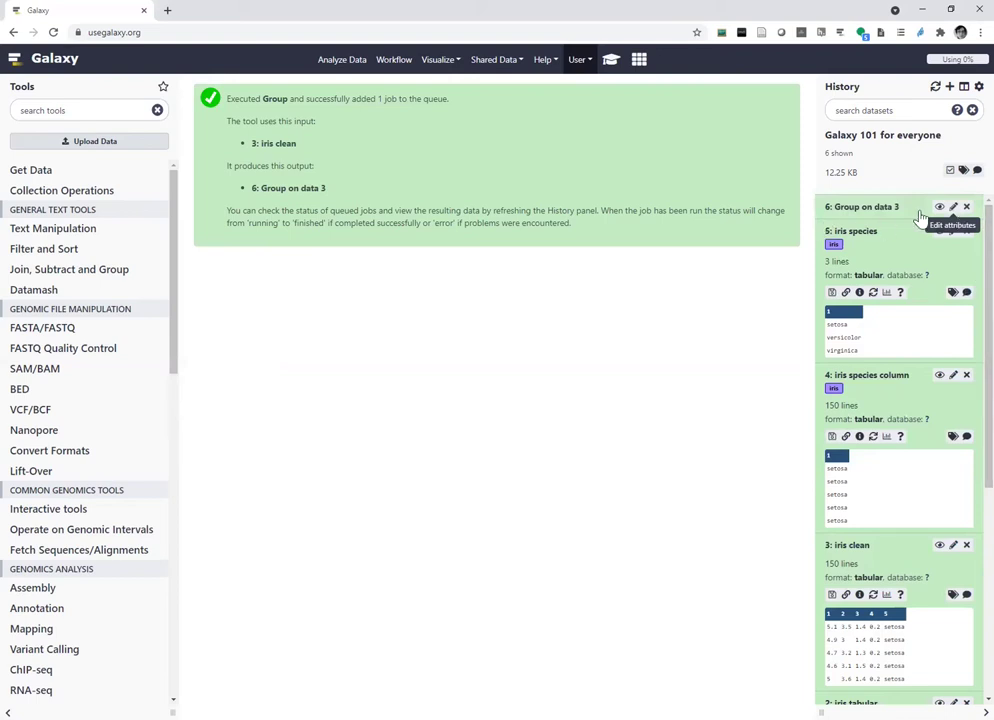
Rename the Group output to "iris species group", save its attributes, and expand and view the dataset
left_click(953, 208)
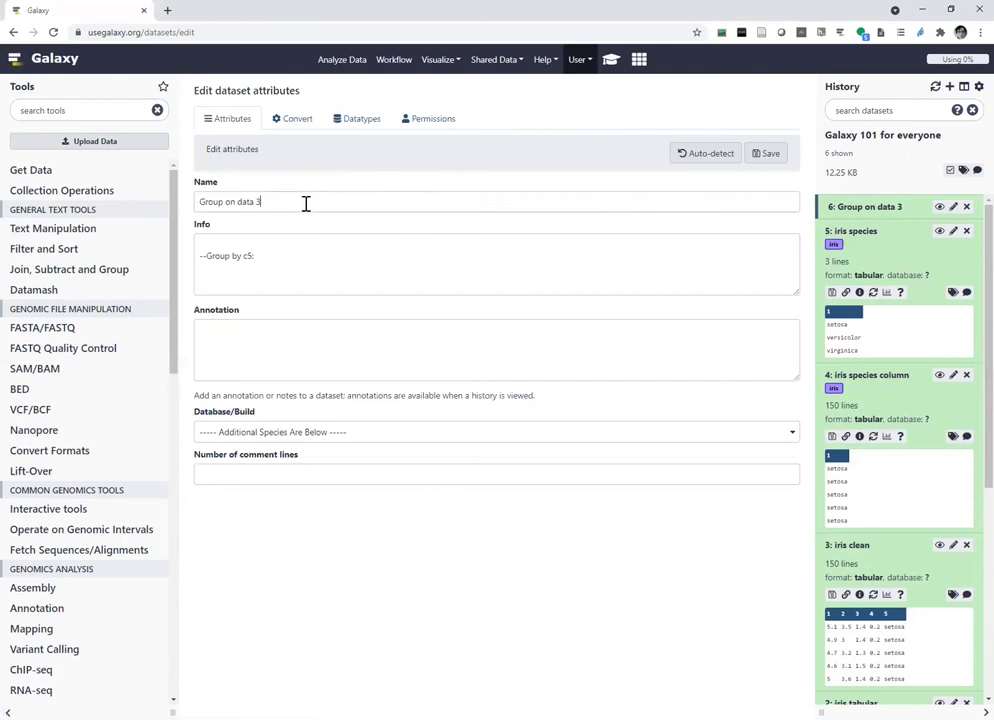
left_click_drag(304, 202, 87, 190)
key("BackSpace")
type("iris species group")
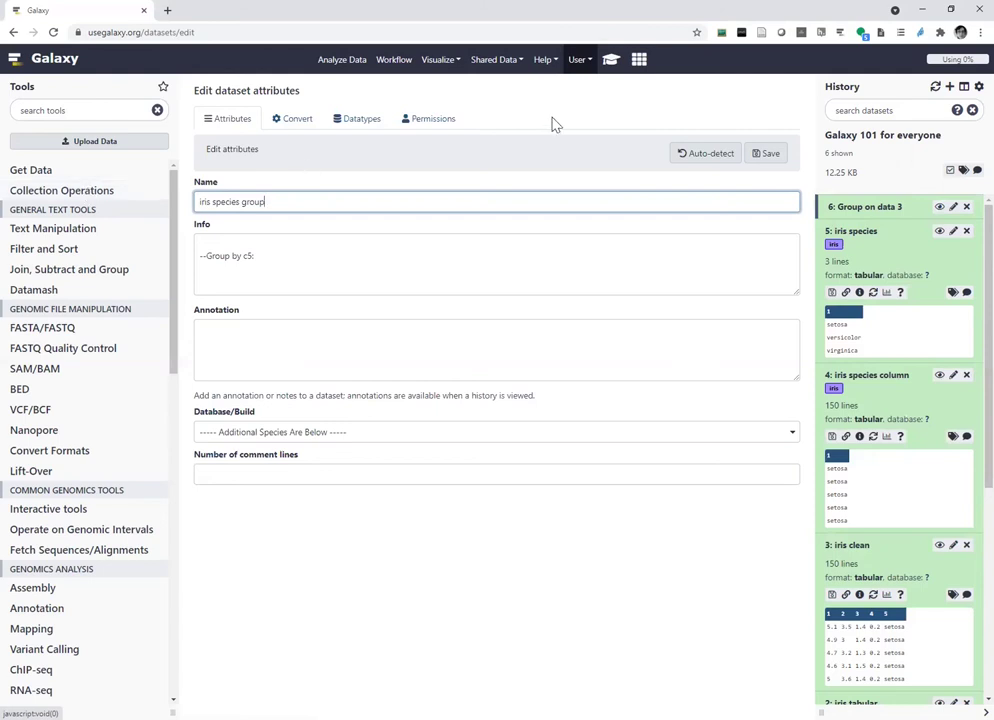
left_click(768, 155)
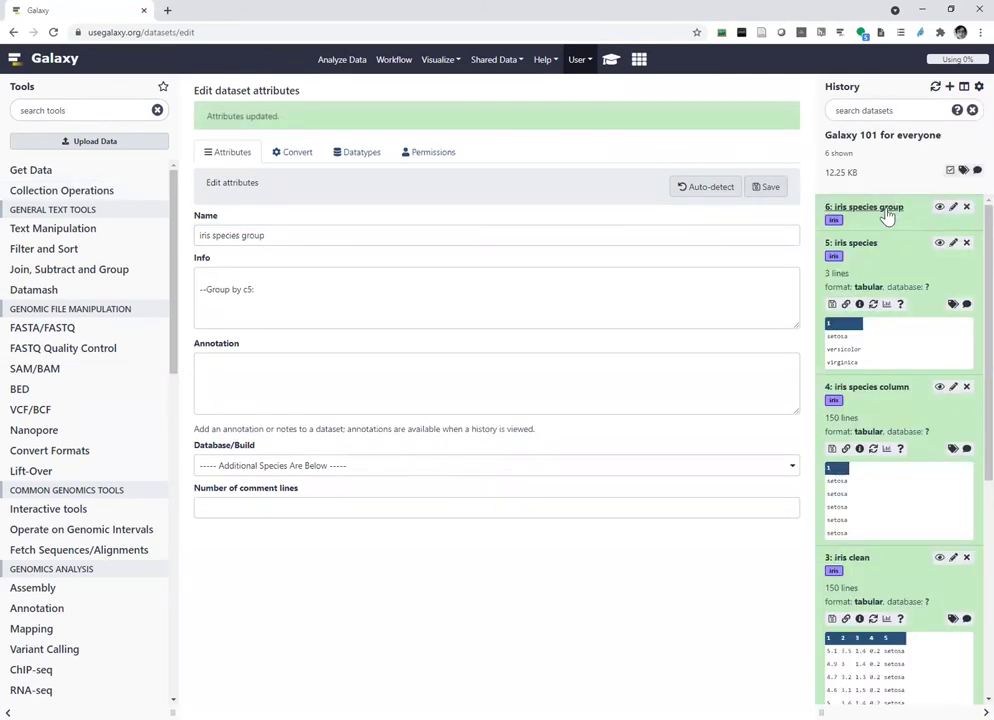
left_click(886, 210)
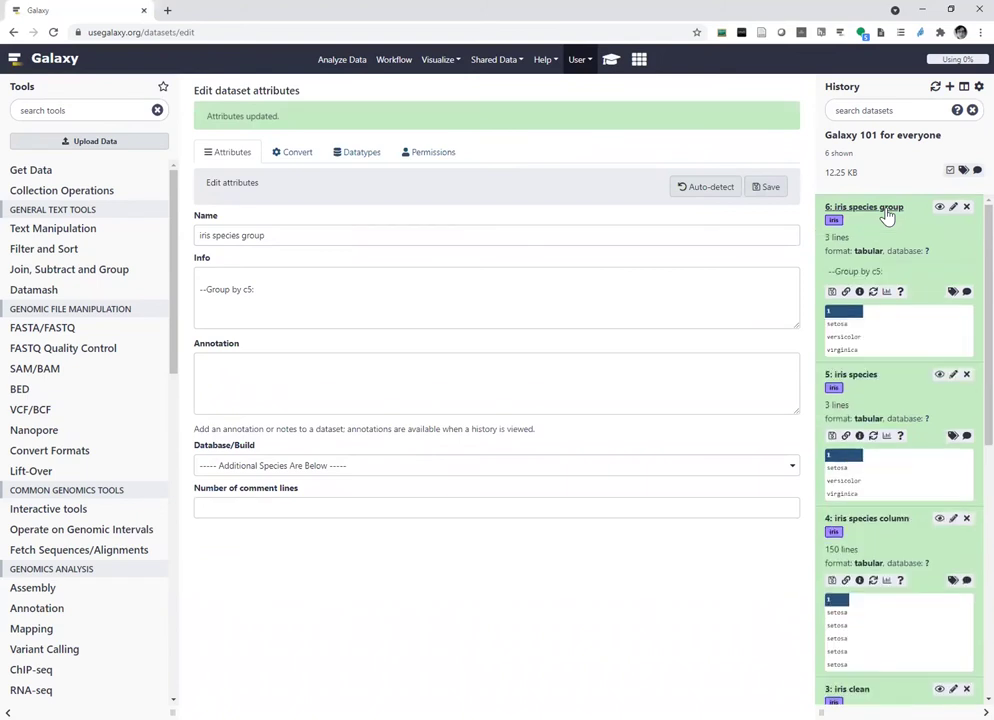
left_click(939, 210)
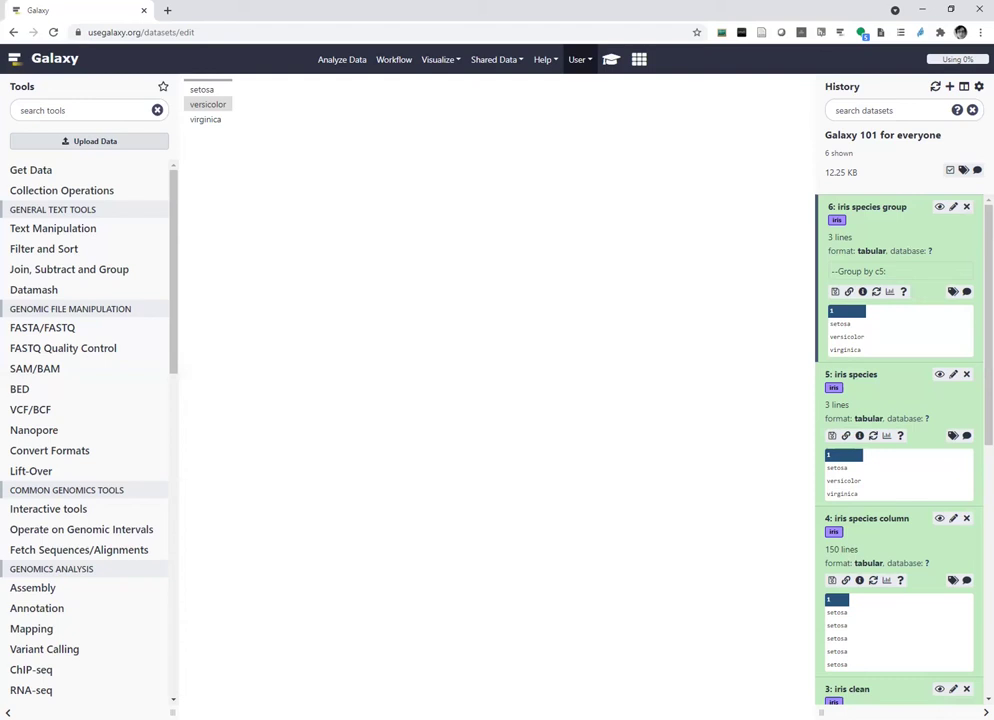
Read the tutorial section on how many samples by species are in the dataset, including the Group re-run parameters, and return to the history
left_click(611, 68)
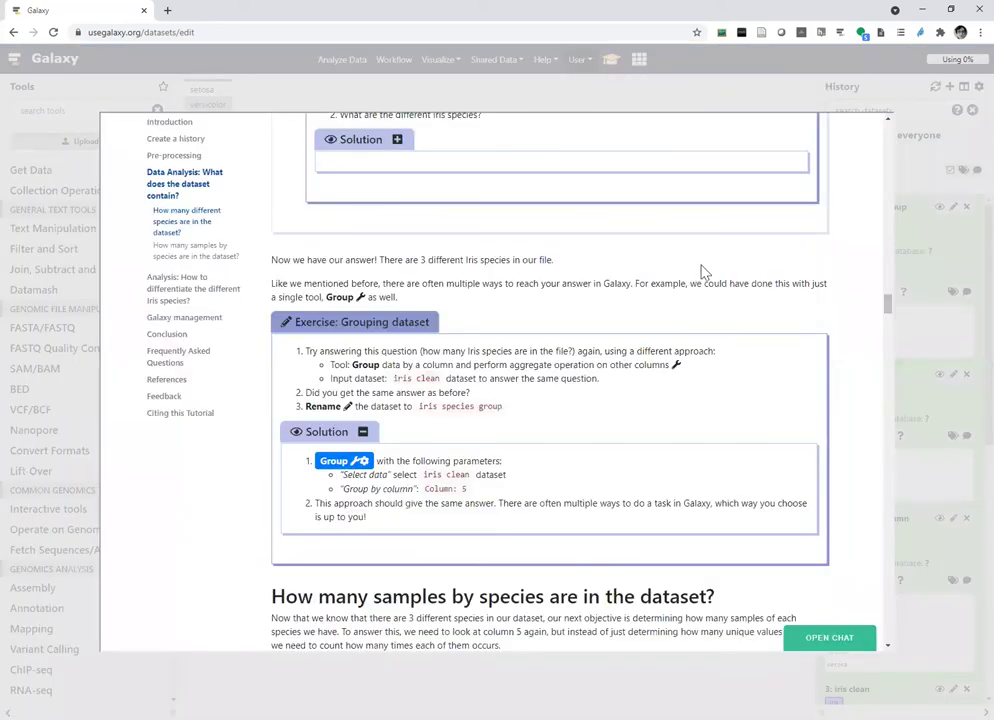
scroll(700, 272, "down", 2)
scroll(697, 273, "down", 2)
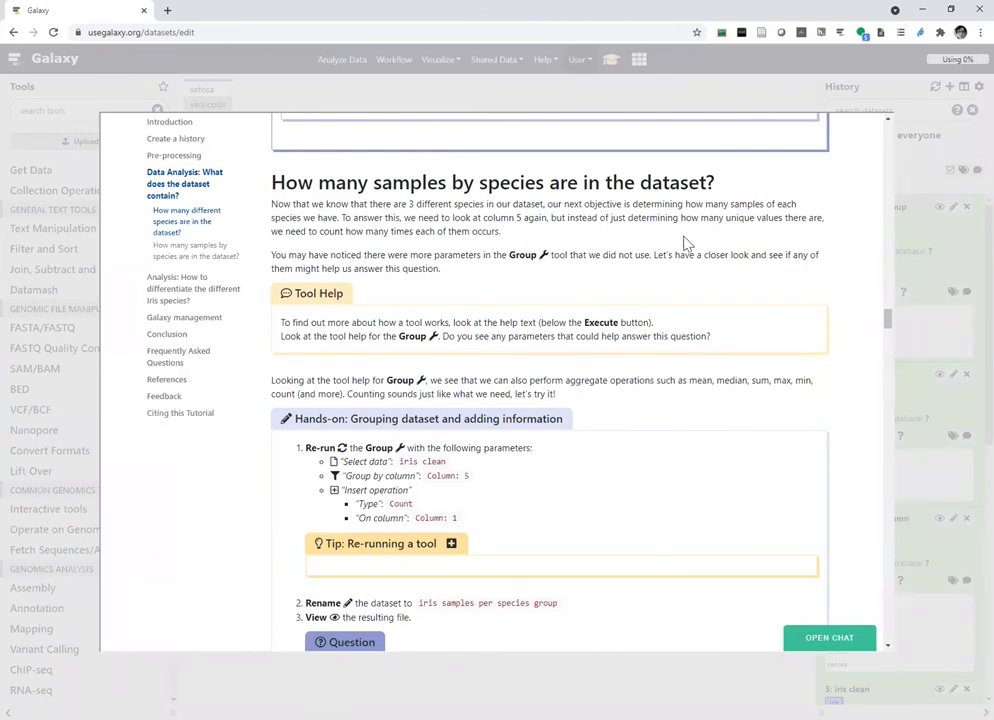
scroll(549, 442, "down", 1)
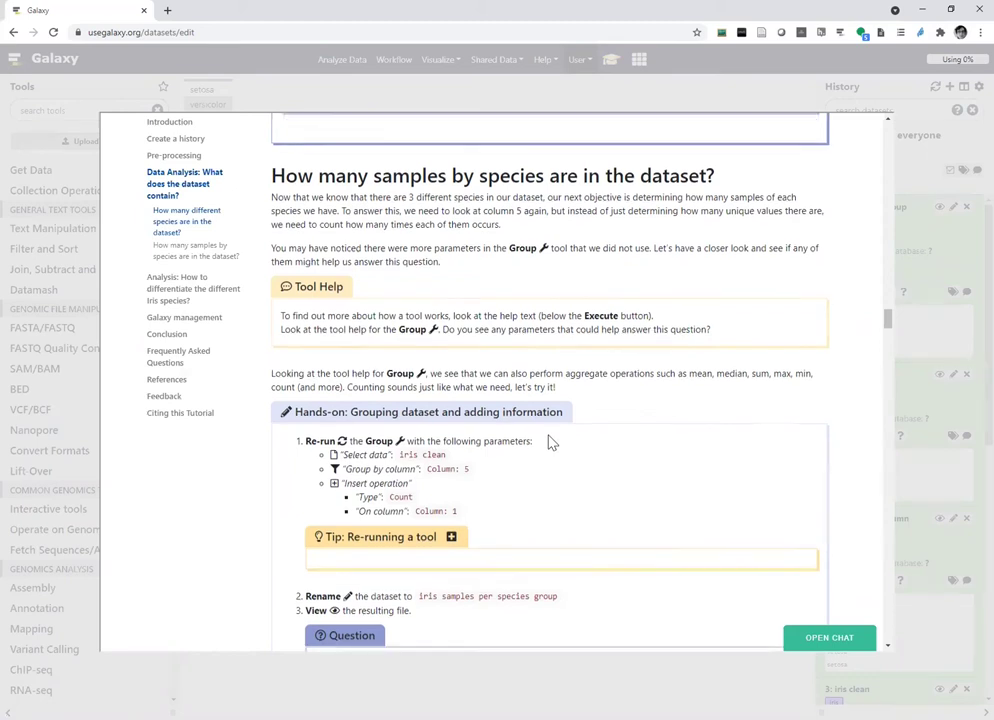
scroll(549, 442, "down", 2)
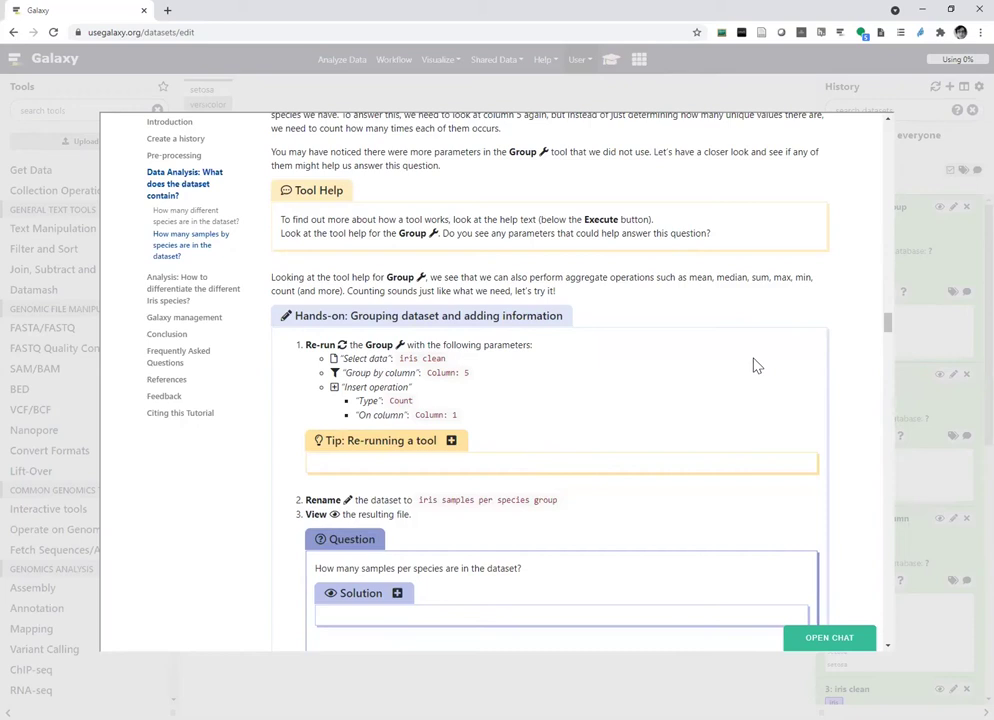
left_click(726, 675)
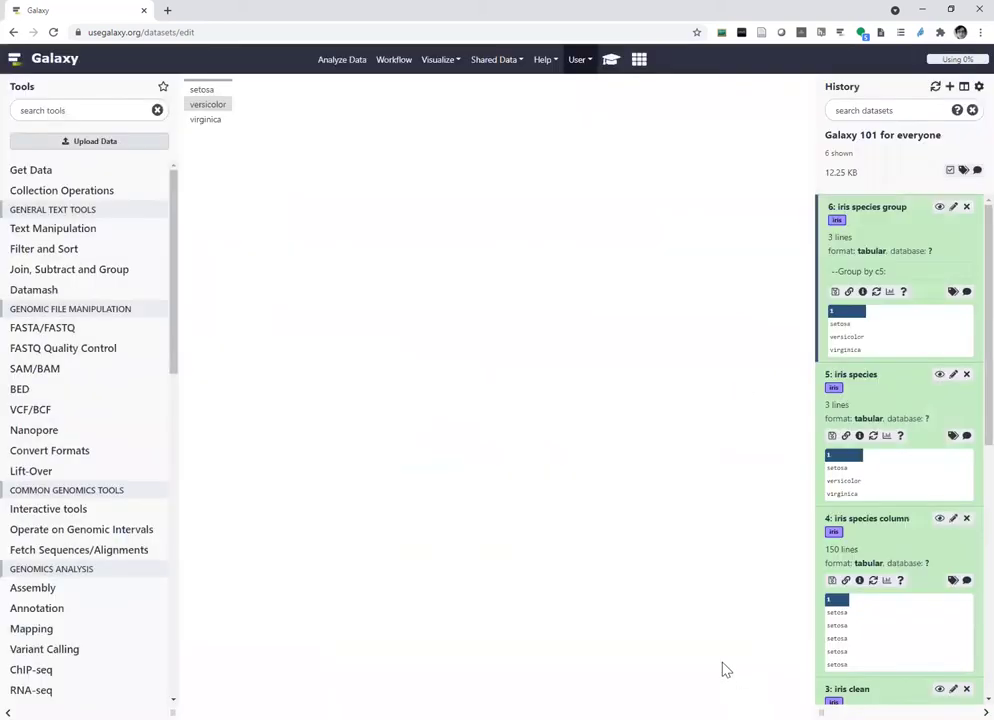
Re-run Group on iris clean, grouped by Column: 5, with an added Count operation on Column: 1
left_click(876, 296)
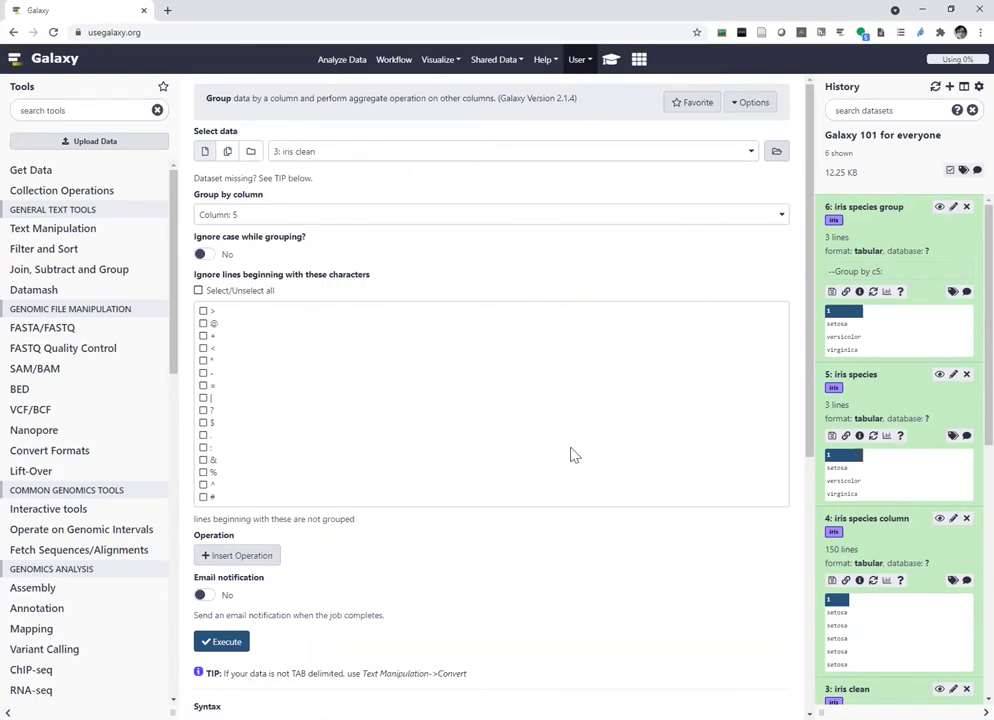
left_click(242, 566)
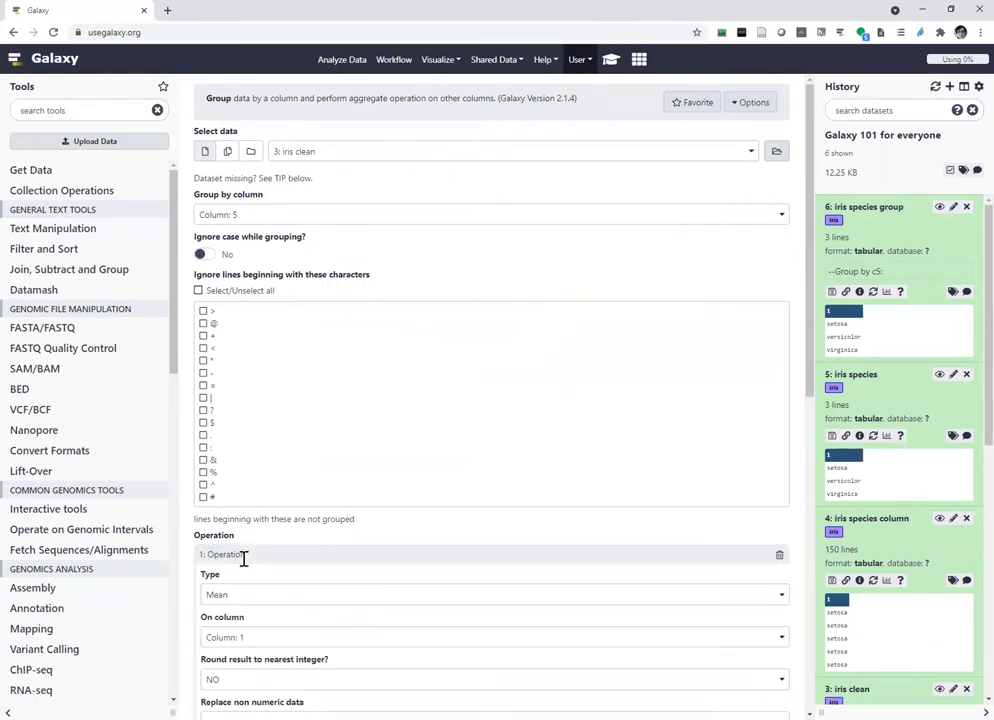
scroll(420, 490, "down", 3)
scroll(450, 455, "down", 1)
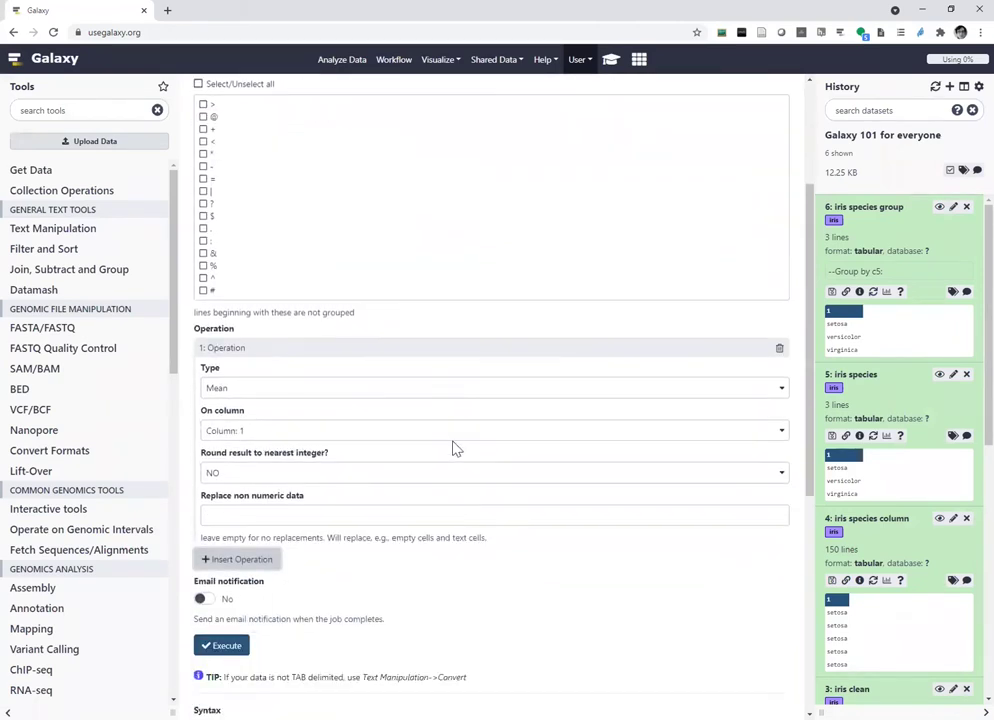
left_click(290, 395)
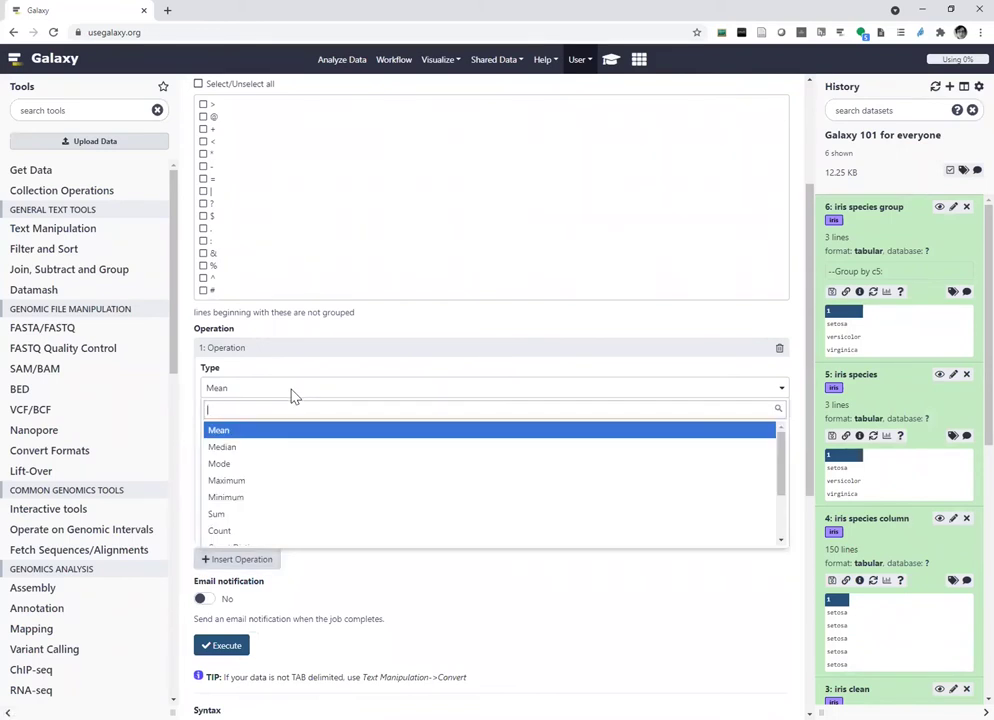
left_click(255, 535)
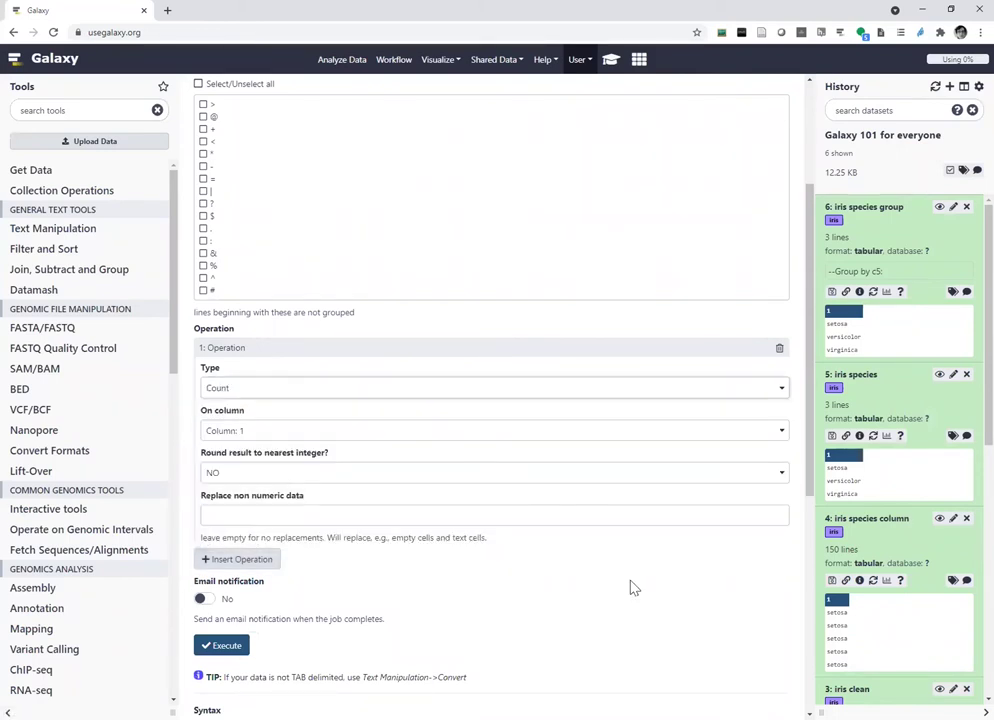
scroll(600, 585, "down", 2)
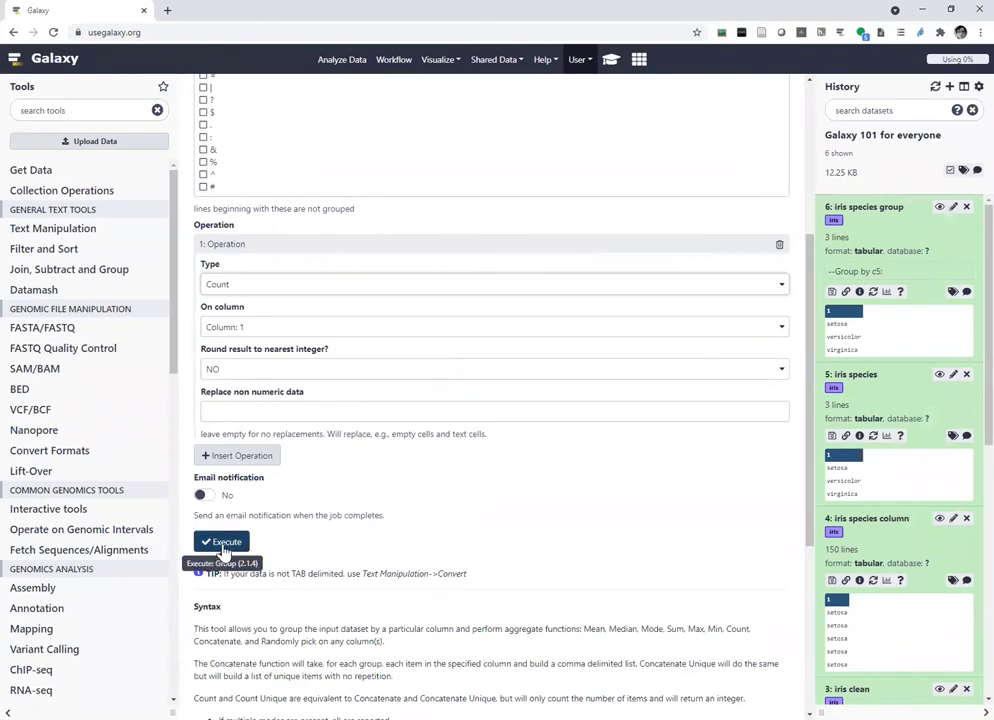
left_click(223, 544)
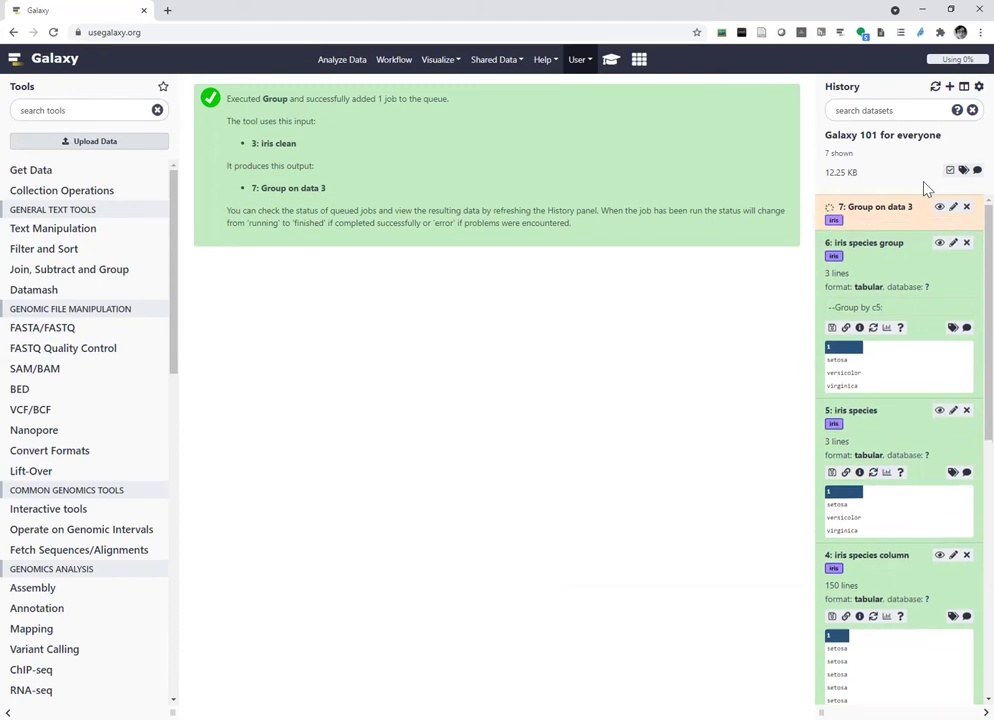
Rename the new Group output to "iris samples per species group" and save its attributes
left_click(953, 208)
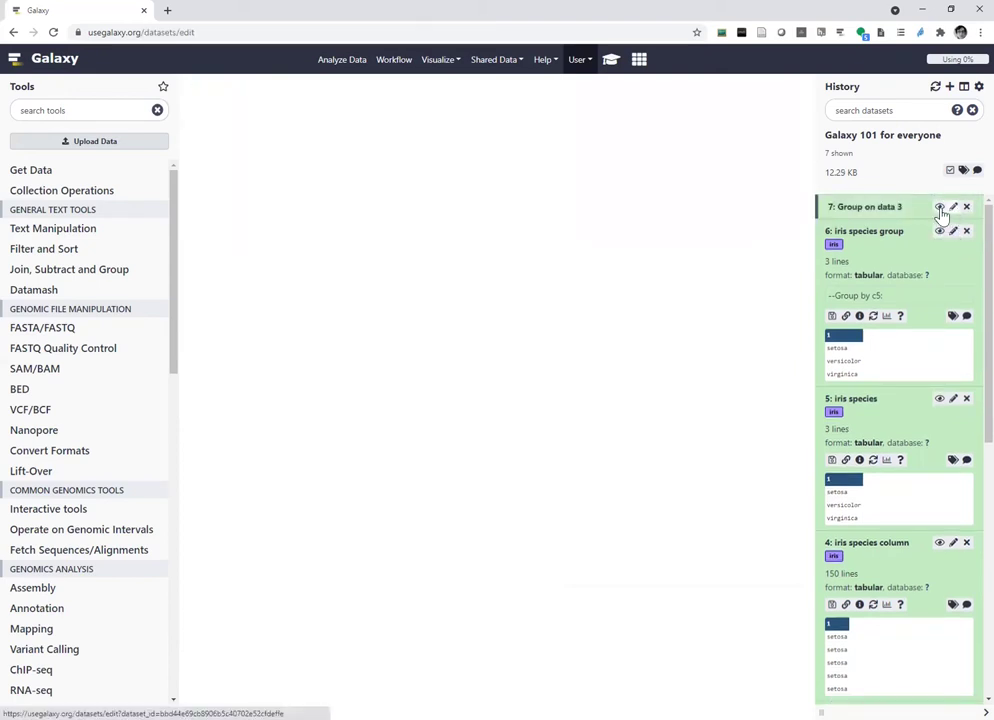
left_click(322, 204)
key("BackSpace")
key("BackSpace")
key("BackSpace")
key("BackSpace")
key("BackSpace")
key("BackSpace")
key("BackSpace")
key("BackSpace")
key("BackSpace")
key("BackSpace")
key("BackSpace")
key("BackSpace")
key("BackSpace")
key("BackSpace")
key("BackSpace")
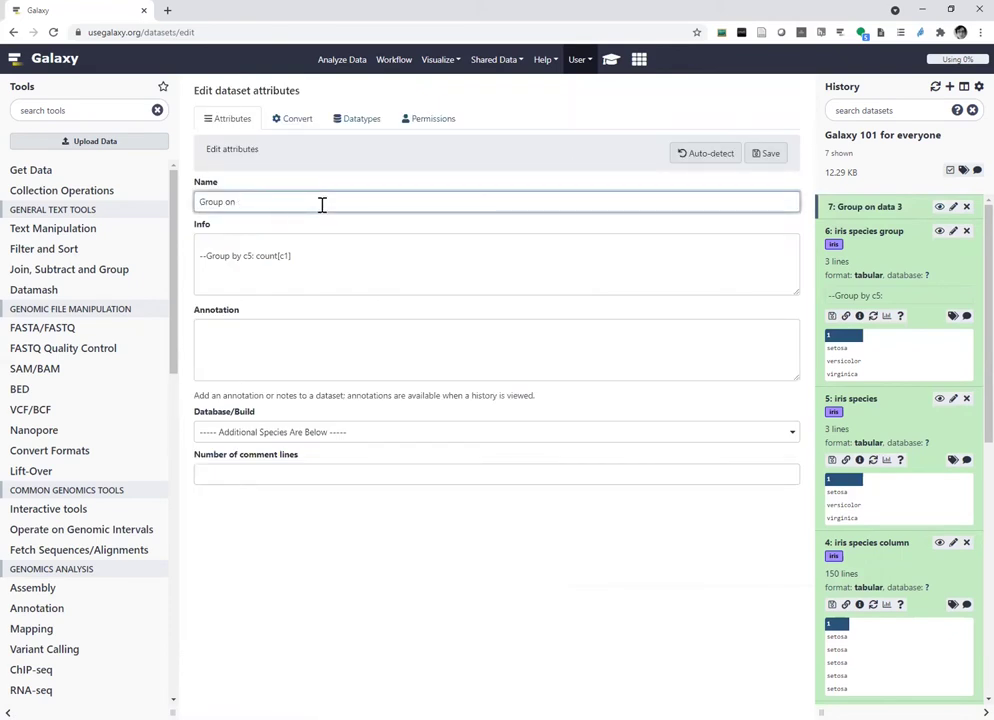
type("iris samples per species group")
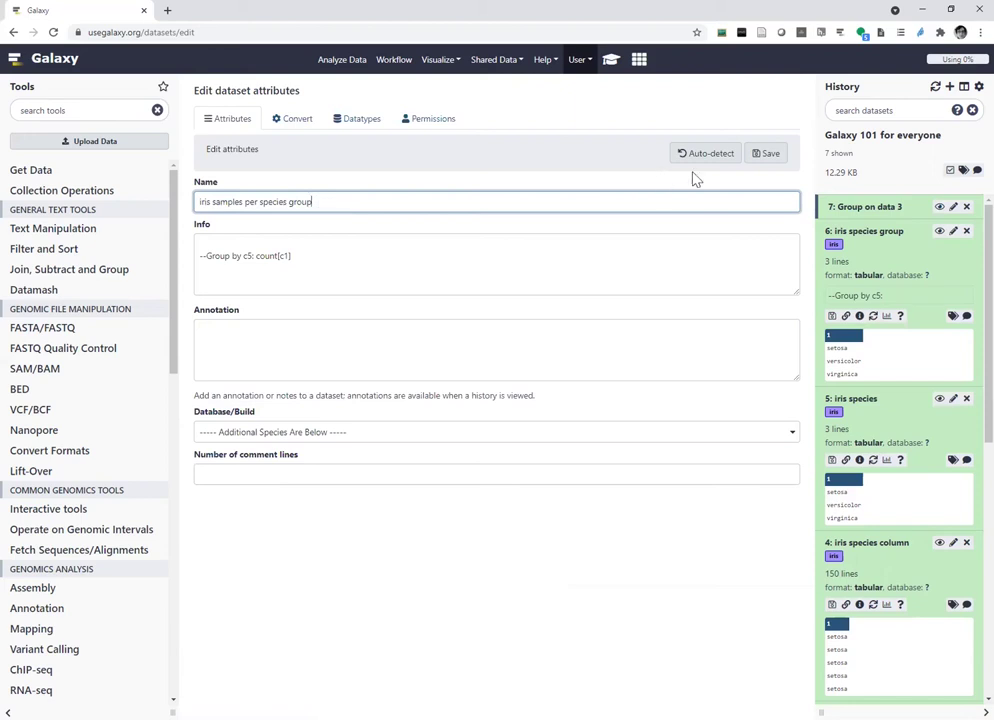
left_click(765, 154)
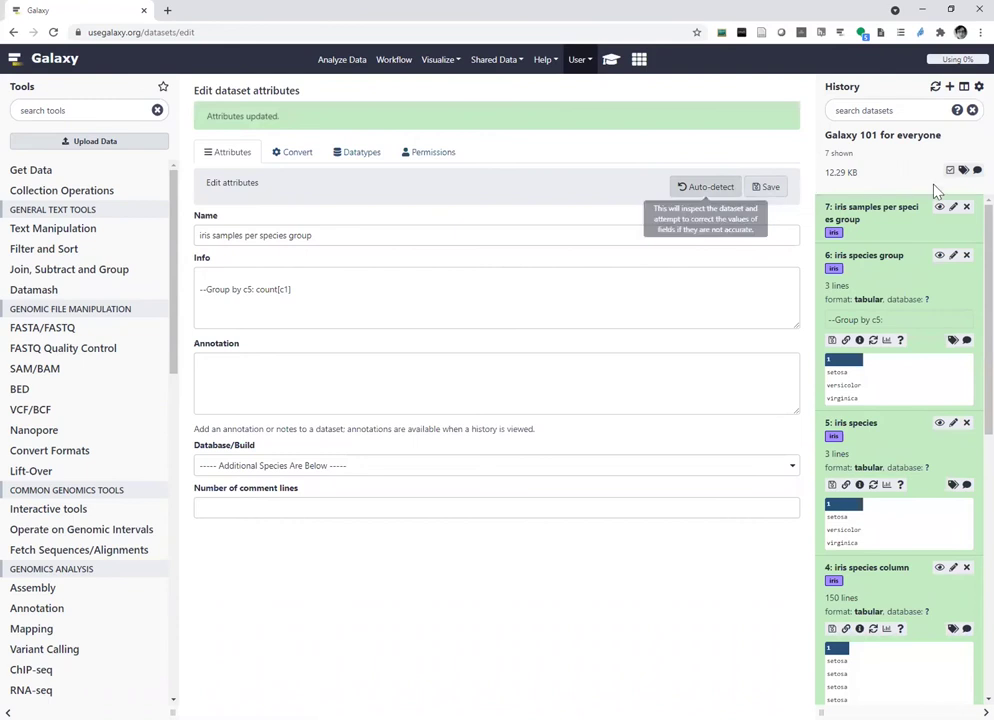
Expand and view the iris samples per species group dataset, and reveal the tutorial's solution to the samples per species question
left_click(912, 214)
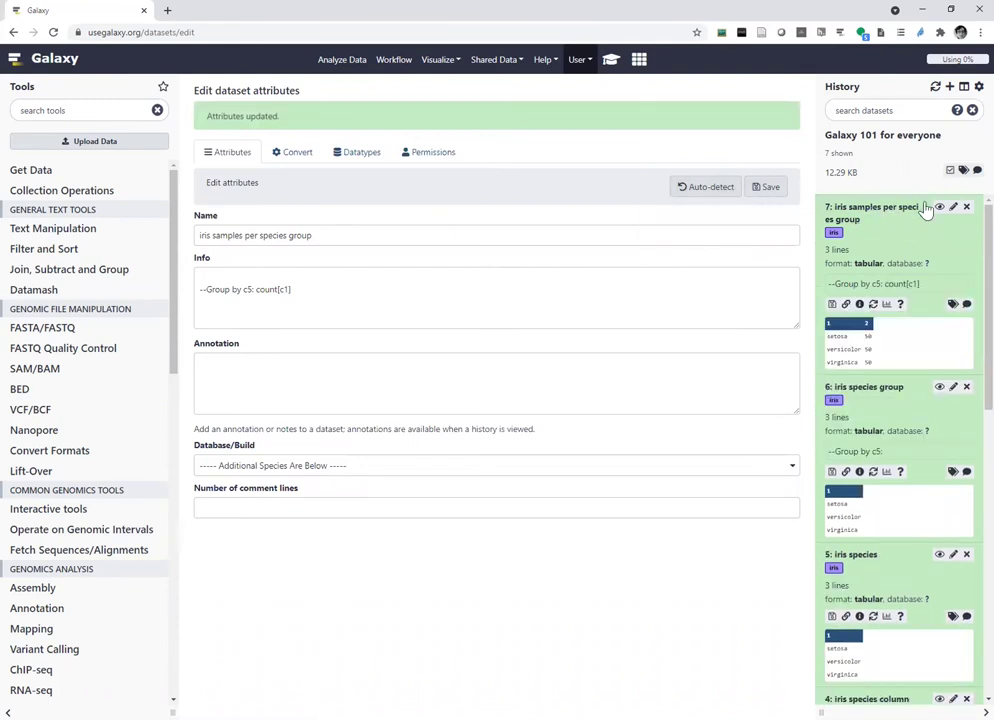
left_click(940, 208)
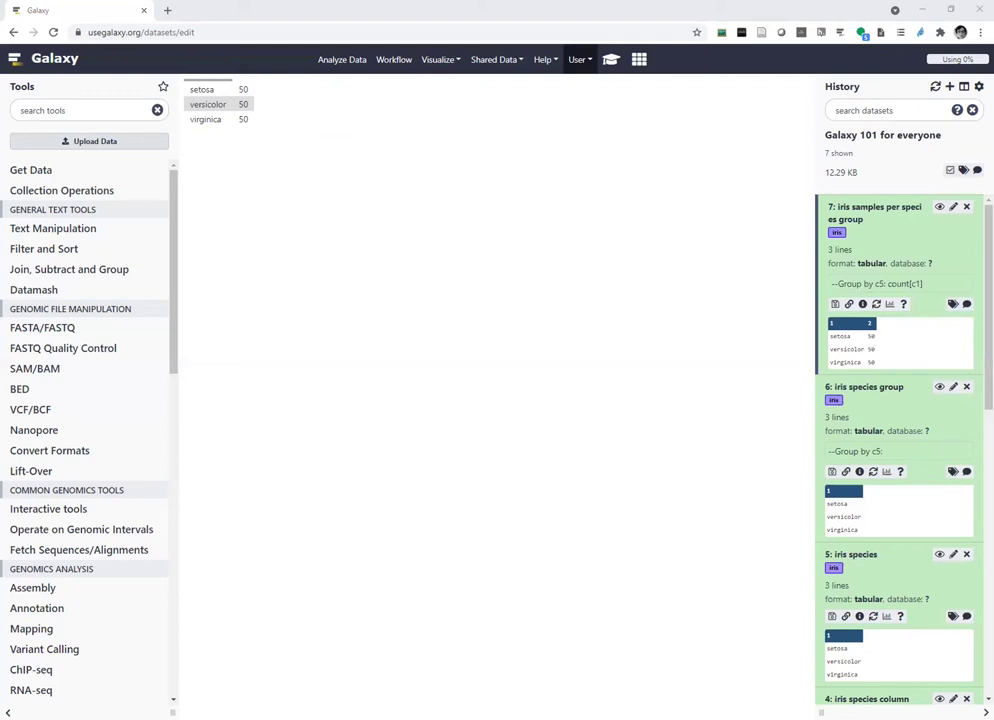
left_click(611, 64)
scroll(609, 488, "down", 2)
left_click(397, 387)
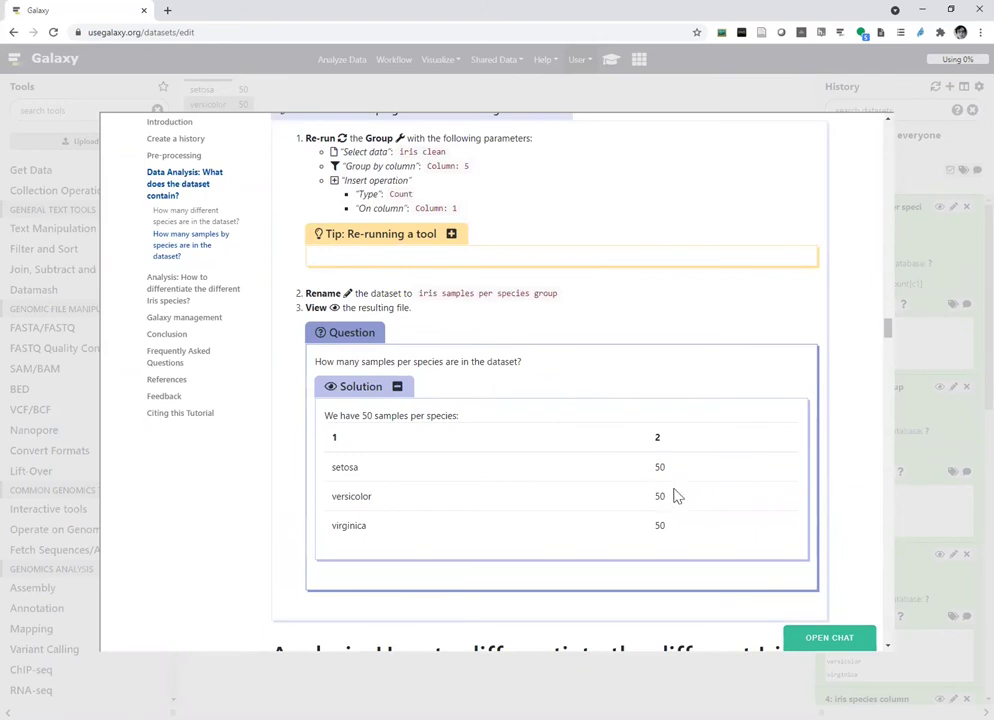
Read the tutorial's analysis section on differentiating the Iris species, including the species figure, the measured features and the petal and sepal explanation
scroll(680, 494, "down", 1)
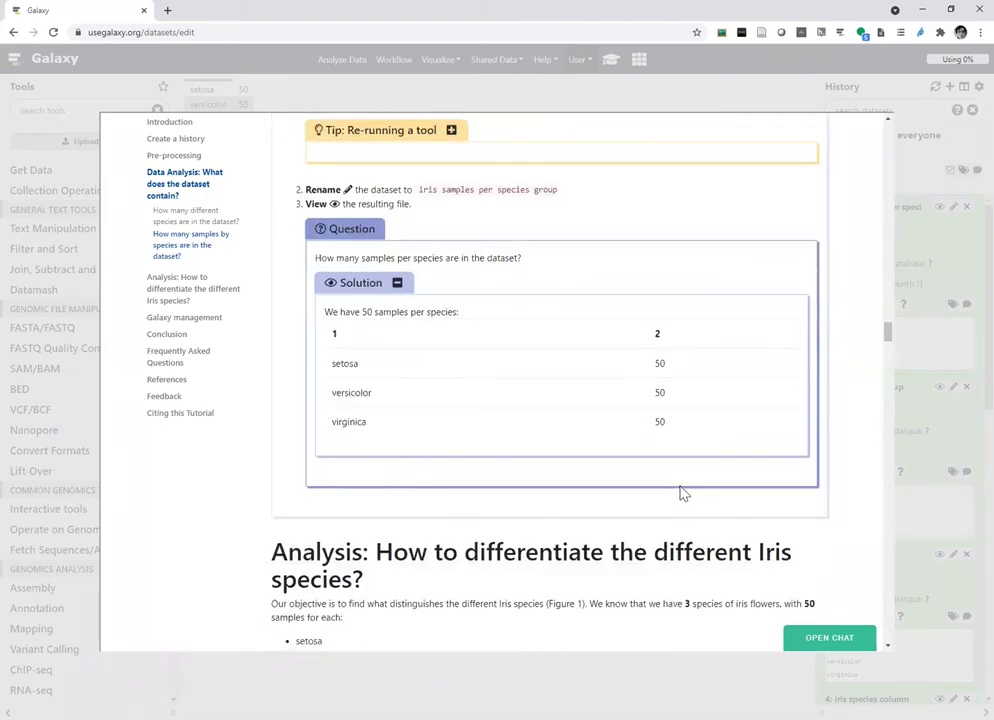
scroll(680, 494, "down", 1)
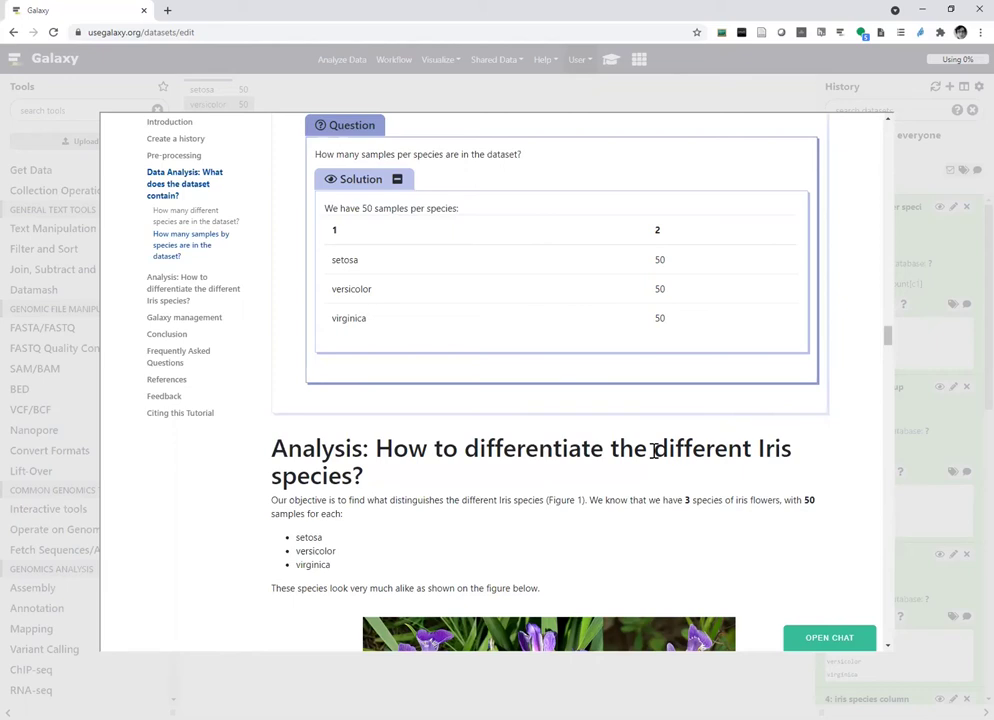
scroll(717, 488, "down", 1)
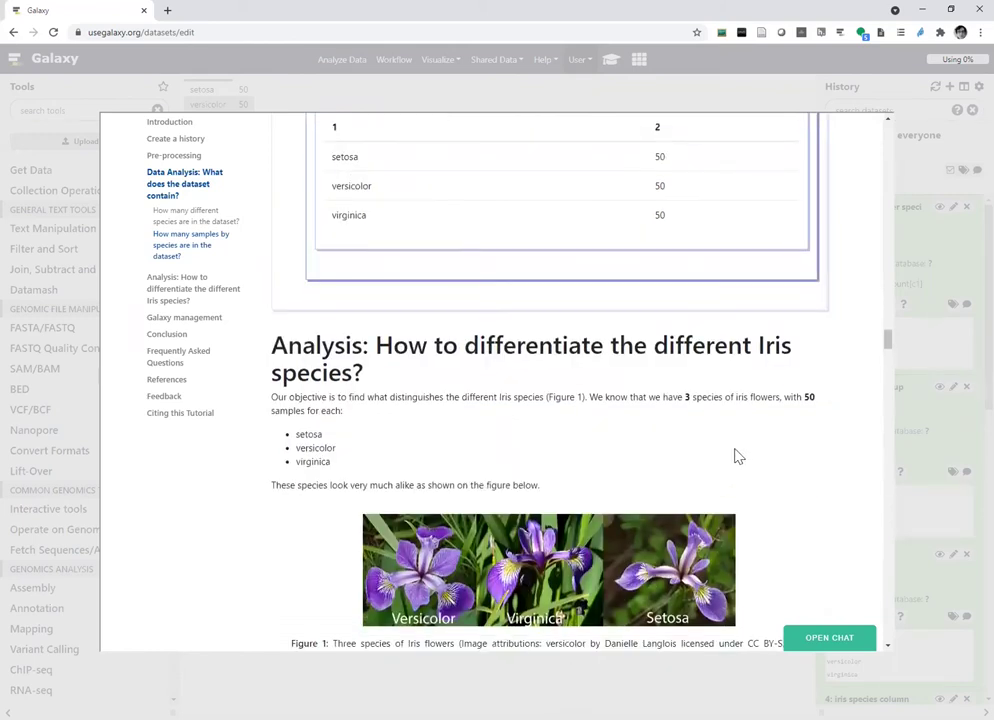
scroll(765, 483, "down", 1)
scroll(760, 470, "down", 2)
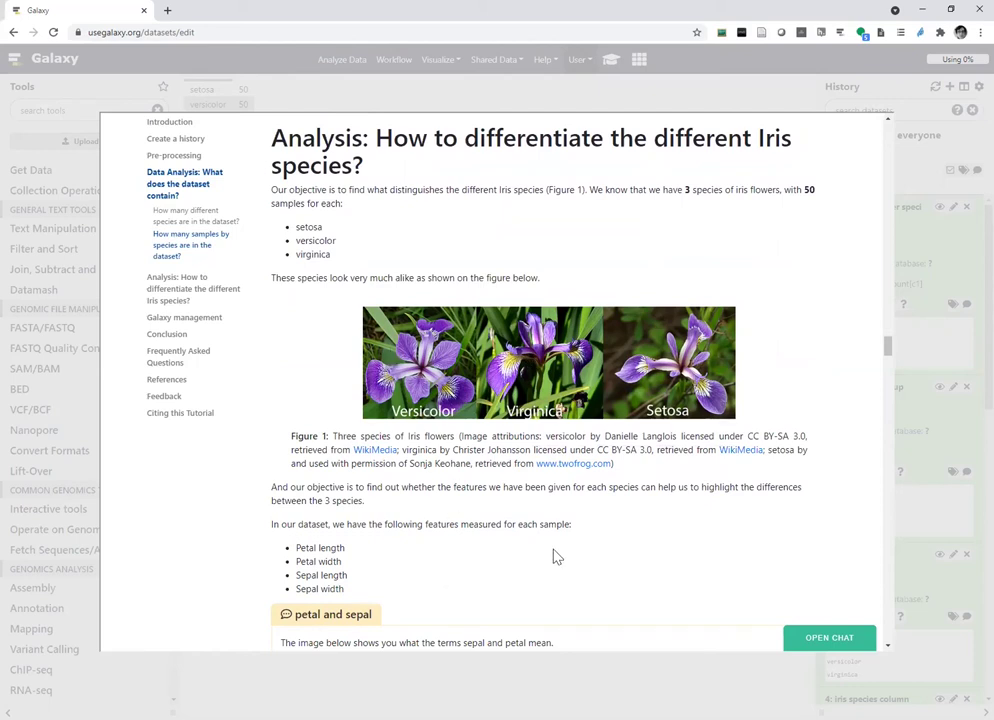
scroll(556, 548, "down", 3)
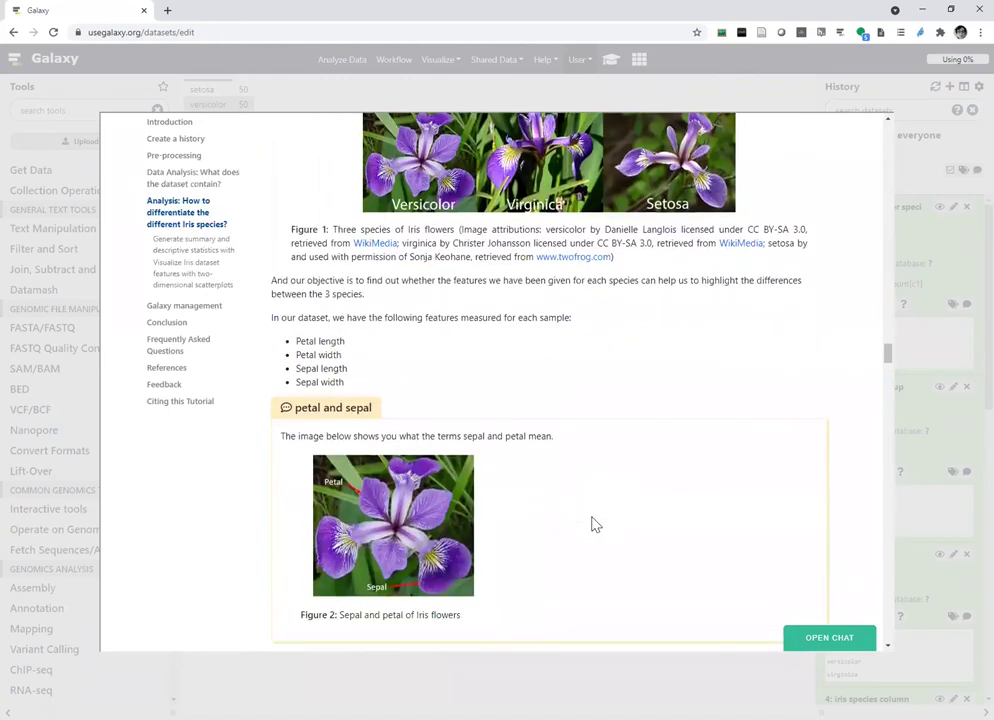
scroll(588, 521, "down", 2)
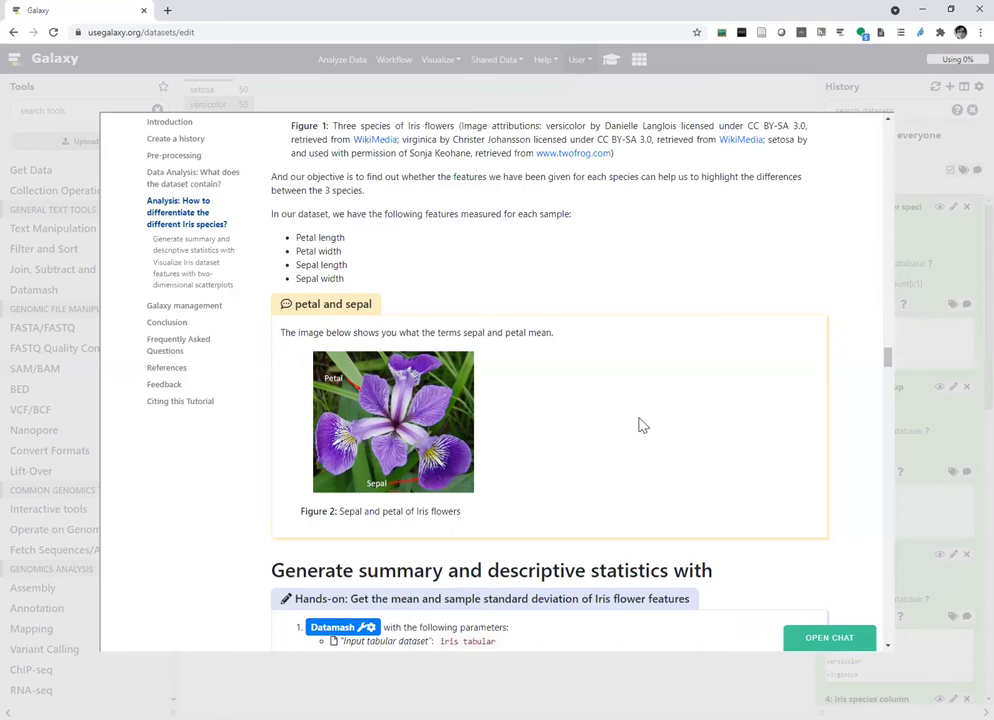
scroll(637, 423, "up", 3)
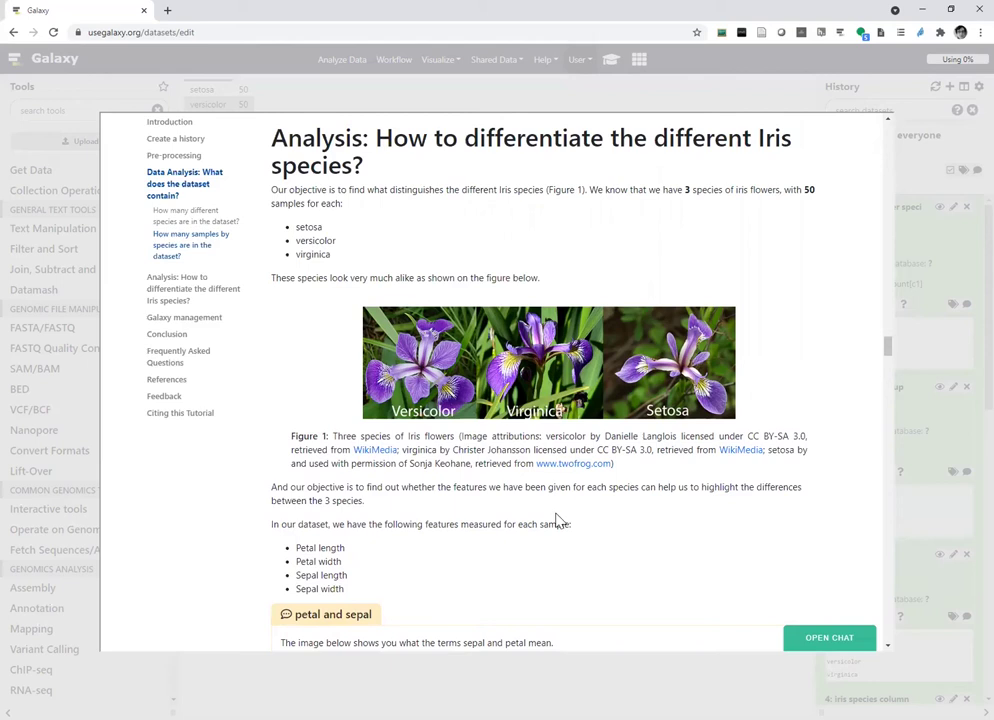
scroll(528, 502, "down", 2)
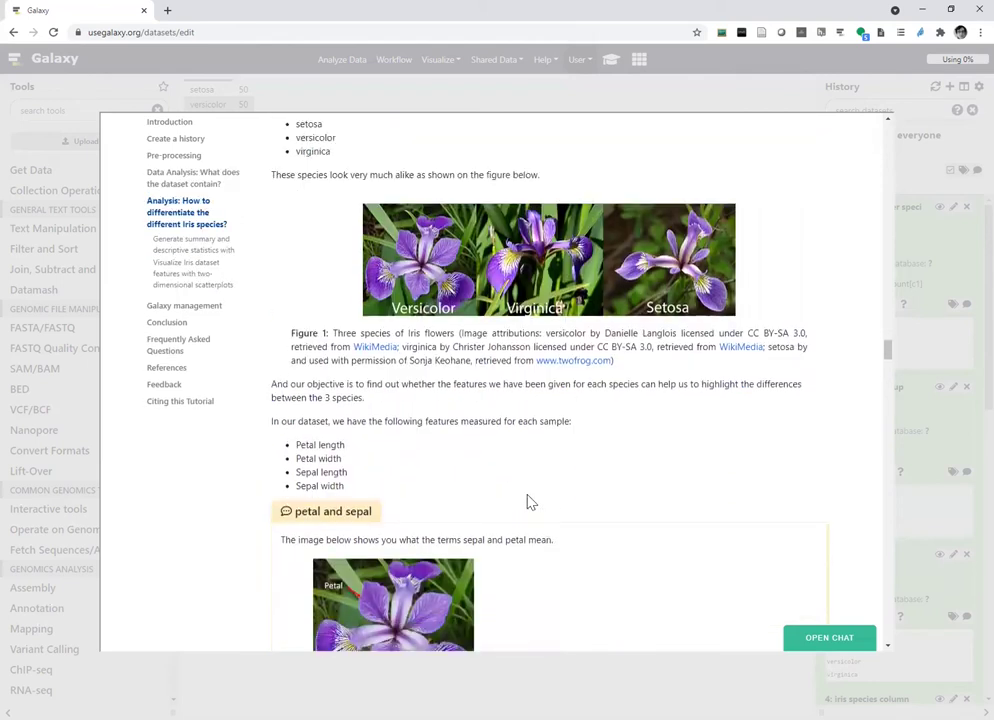
scroll(617, 480, "down", 1)
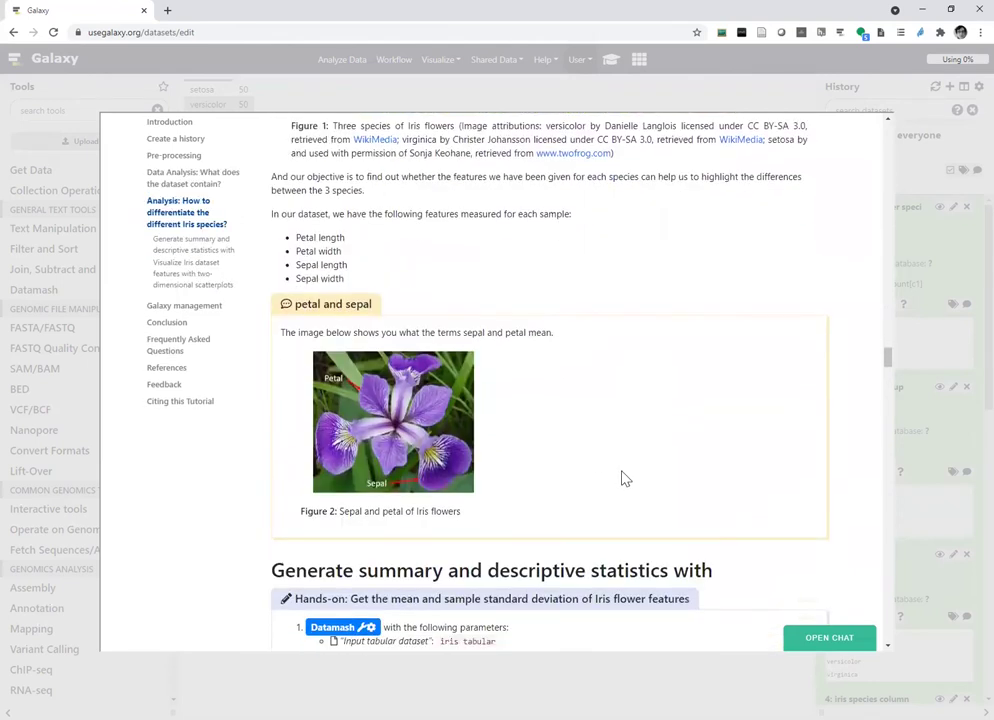
Read the Datamash hands-on for the mean and sample standard deviation of Iris flower features, checking its input, grouping, header and operation parameters
scroll(610, 495, "down", 1)
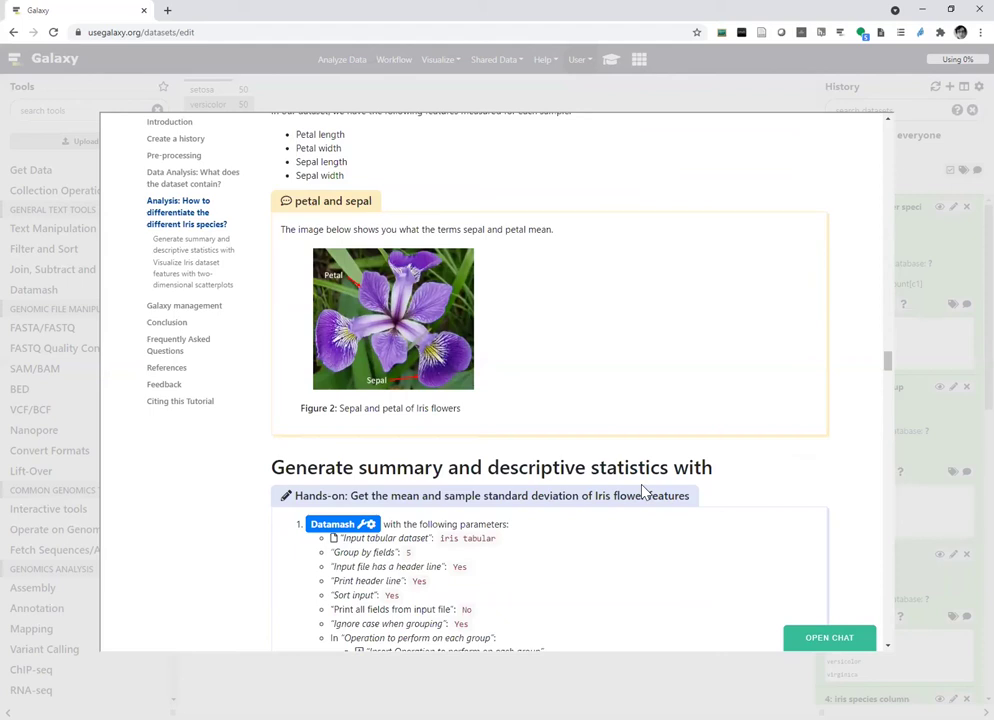
scroll(644, 490, "down", 1)
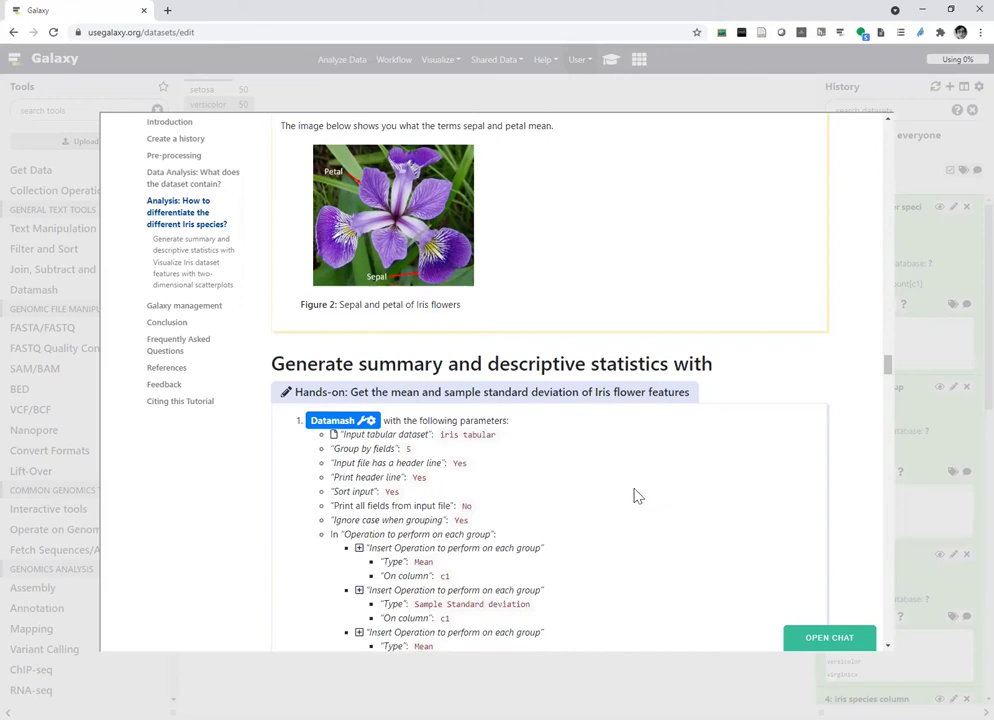
scroll(633, 496, "down", 1)
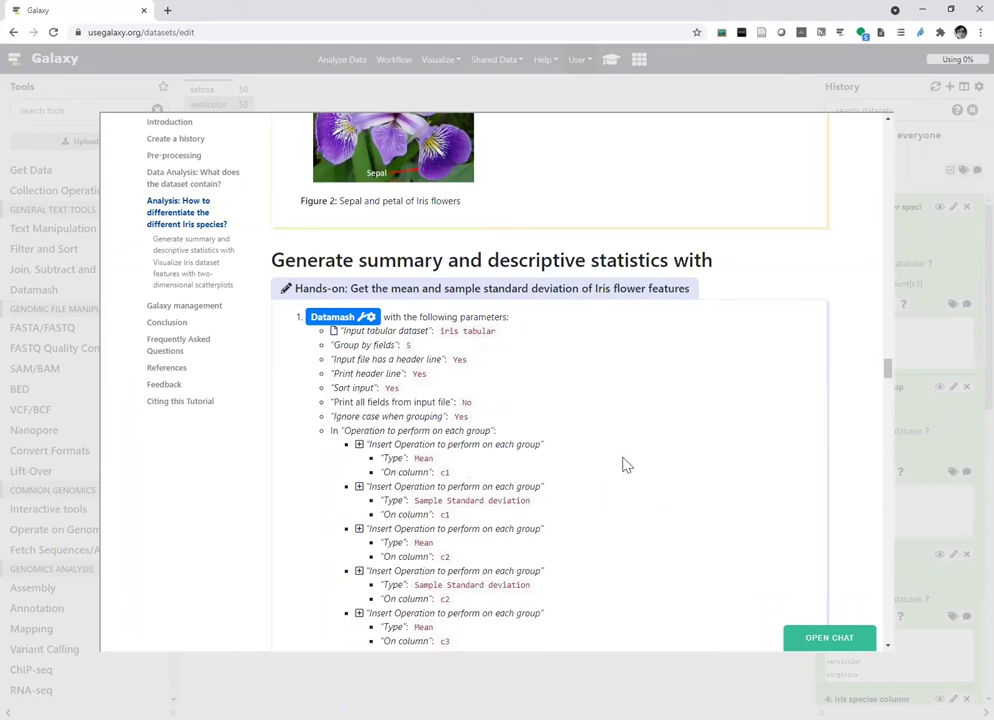
double_click(408, 345)
left_click_drag(440, 331, 505, 340)
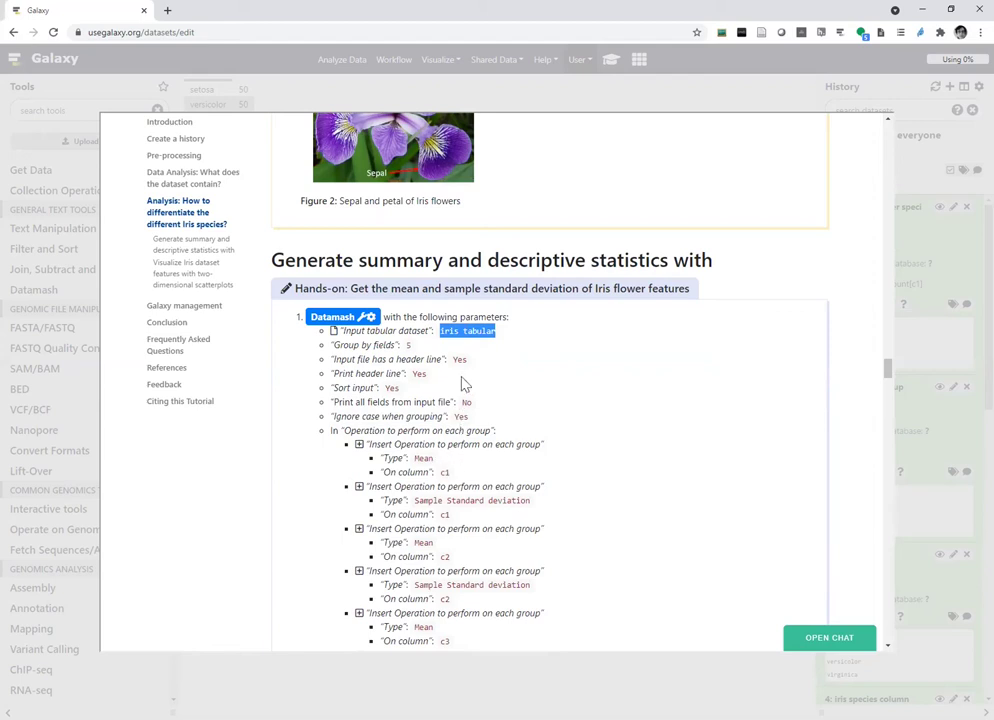
left_click_drag(462, 361, 457, 361)
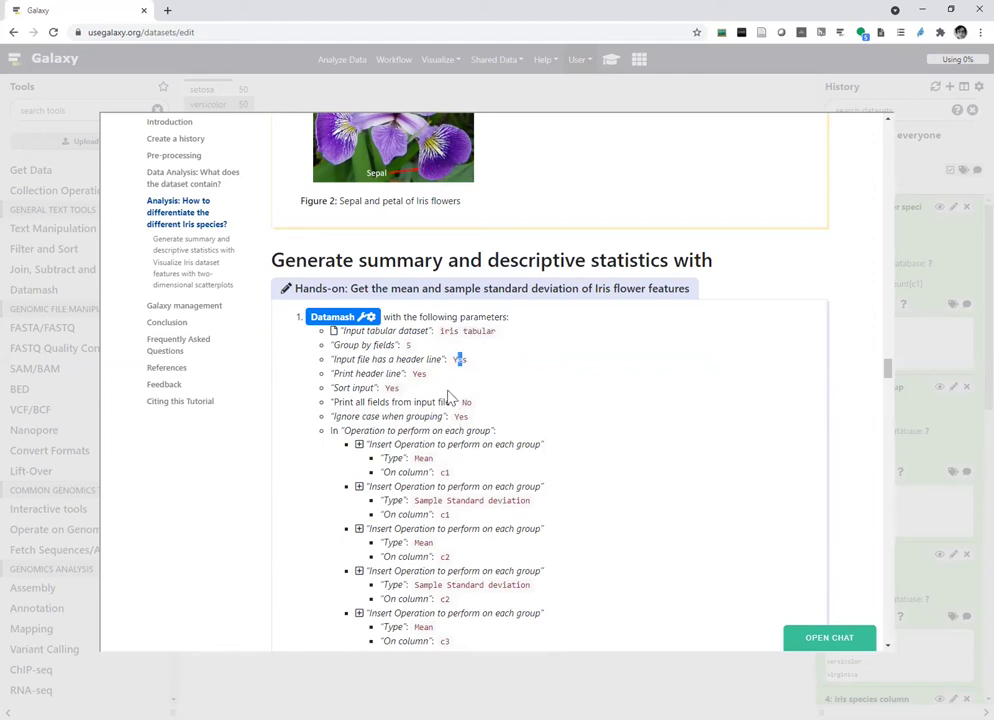
left_click_drag(413, 374, 430, 385)
scroll(544, 532, "down", 1)
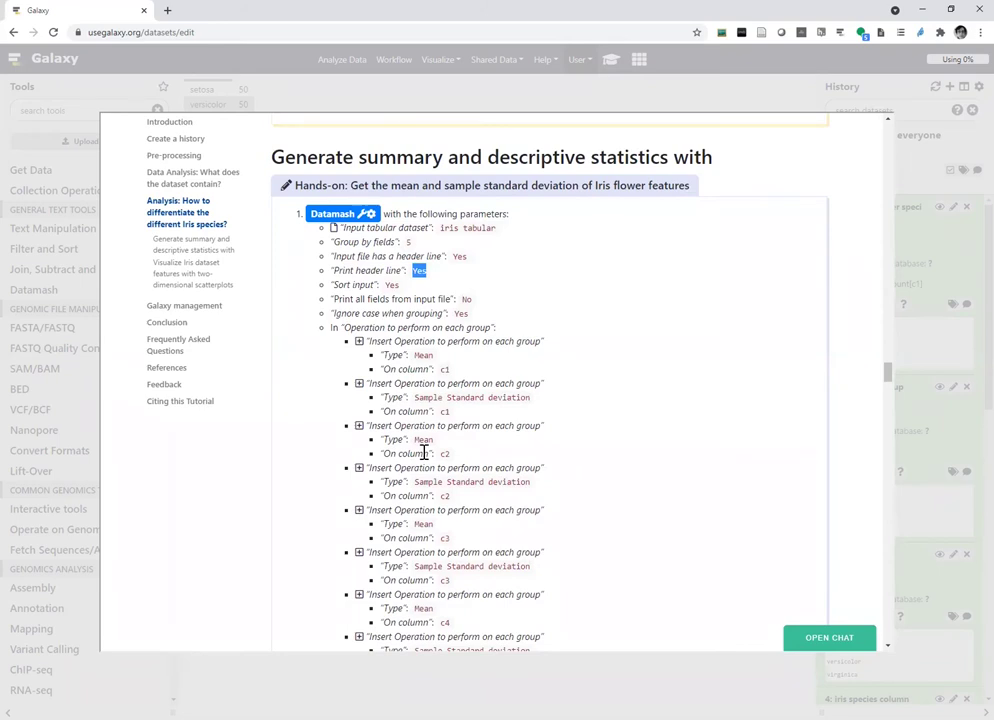
scroll(424, 452, "down", 1)
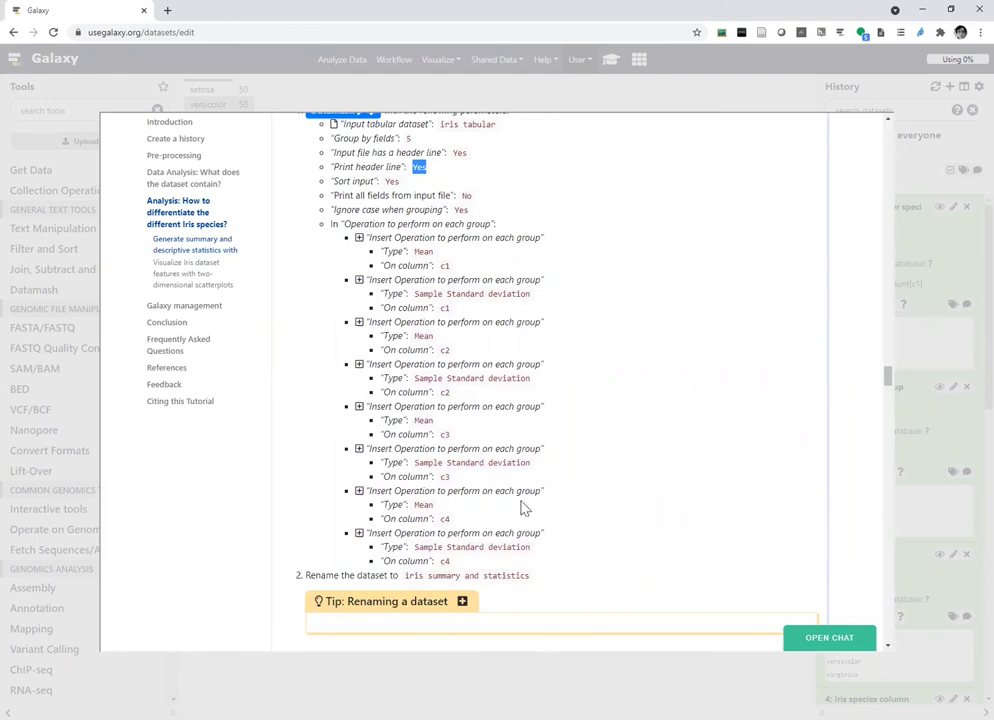
Return from the tutorial to the history and view the contents of the iris tabular dataset
scroll(507, 268, "up", 3)
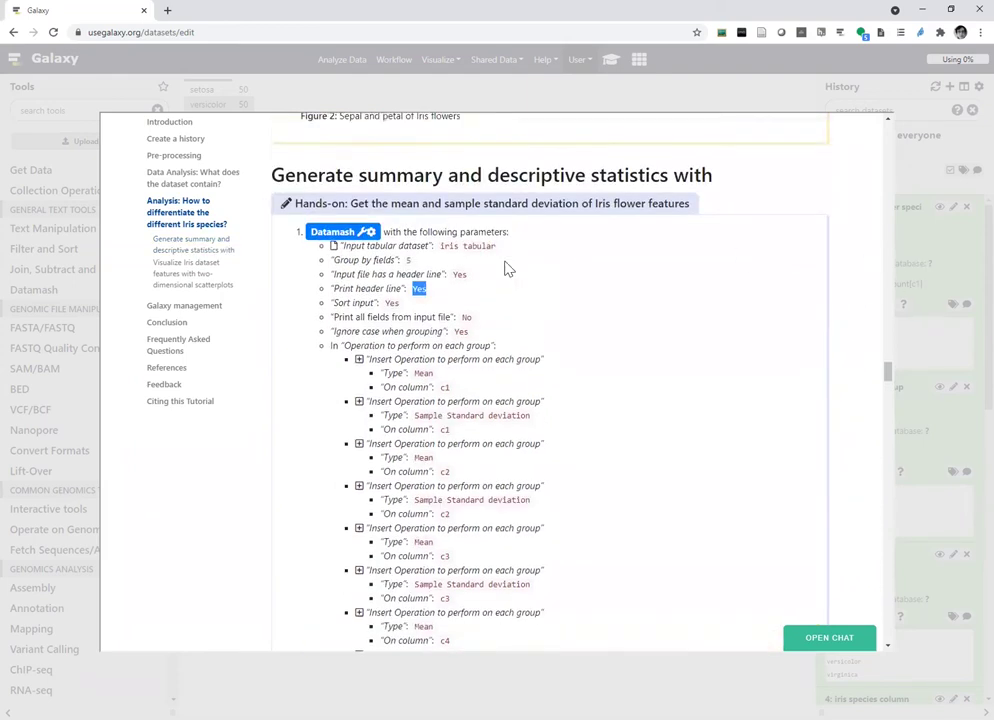
left_click(951, 362)
scroll(899, 502, "down", 5)
scroll(908, 452, "down", 3)
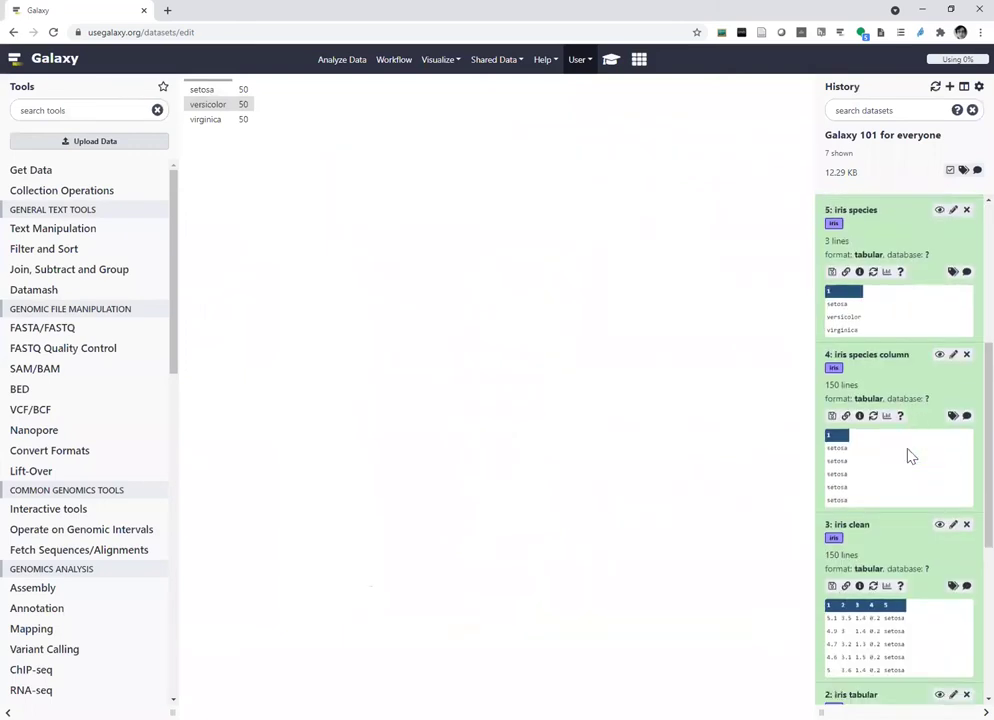
left_click(939, 523)
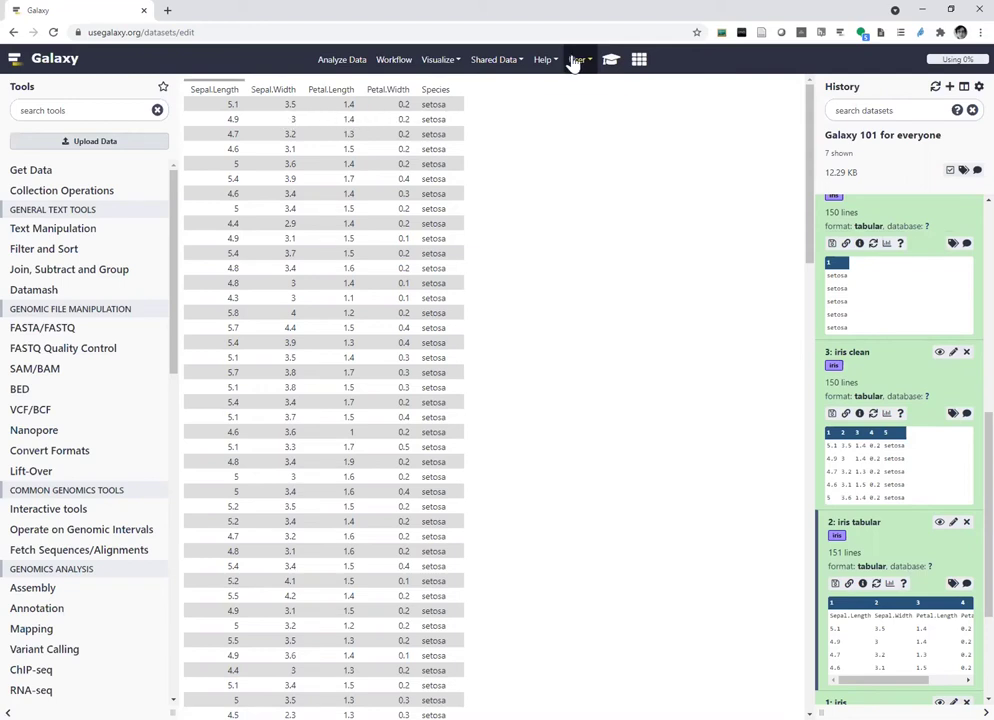
Open the Datamash tool from the tutorial's hands-on, choose iris tabular as input and group by field 5
left_click(611, 59)
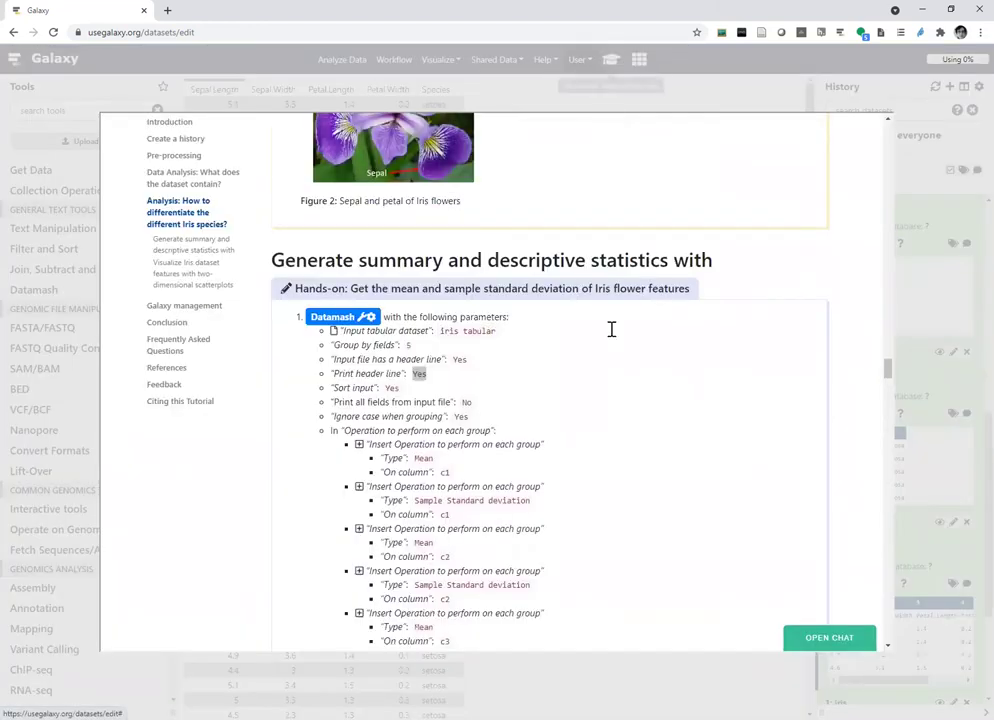
left_click(340, 317)
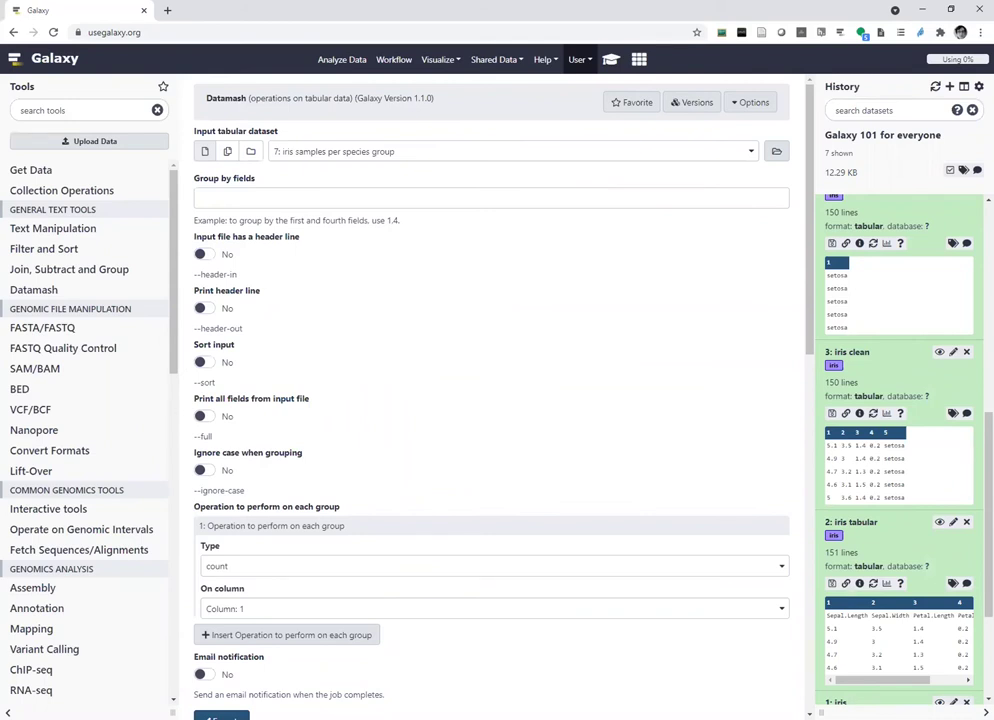
left_click(750, 155)
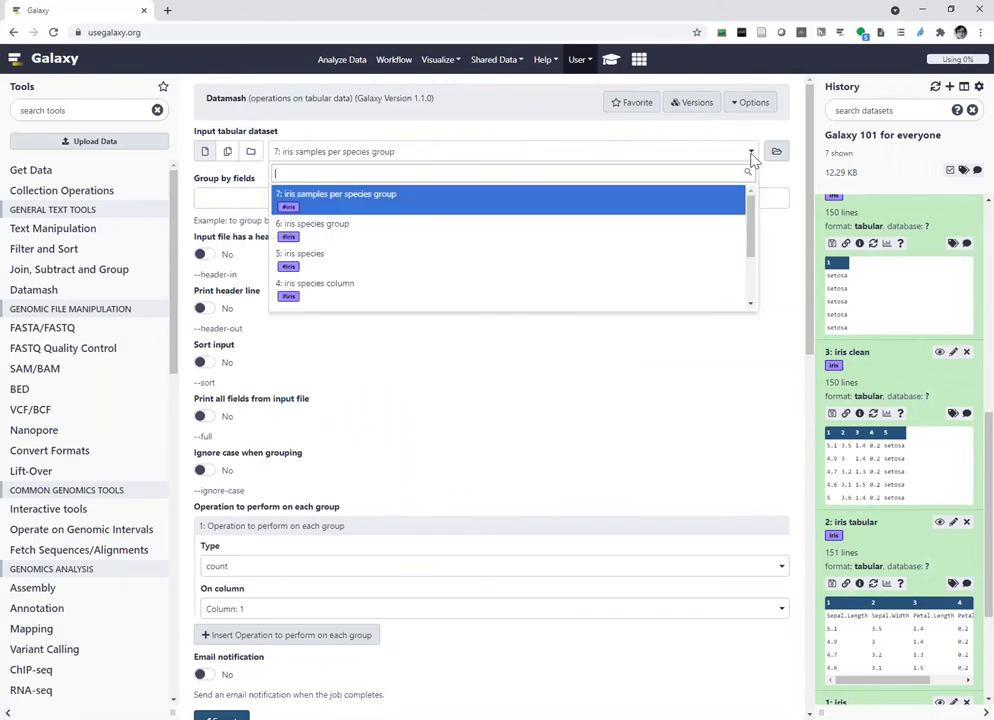
scroll(572, 213, "down", 3)
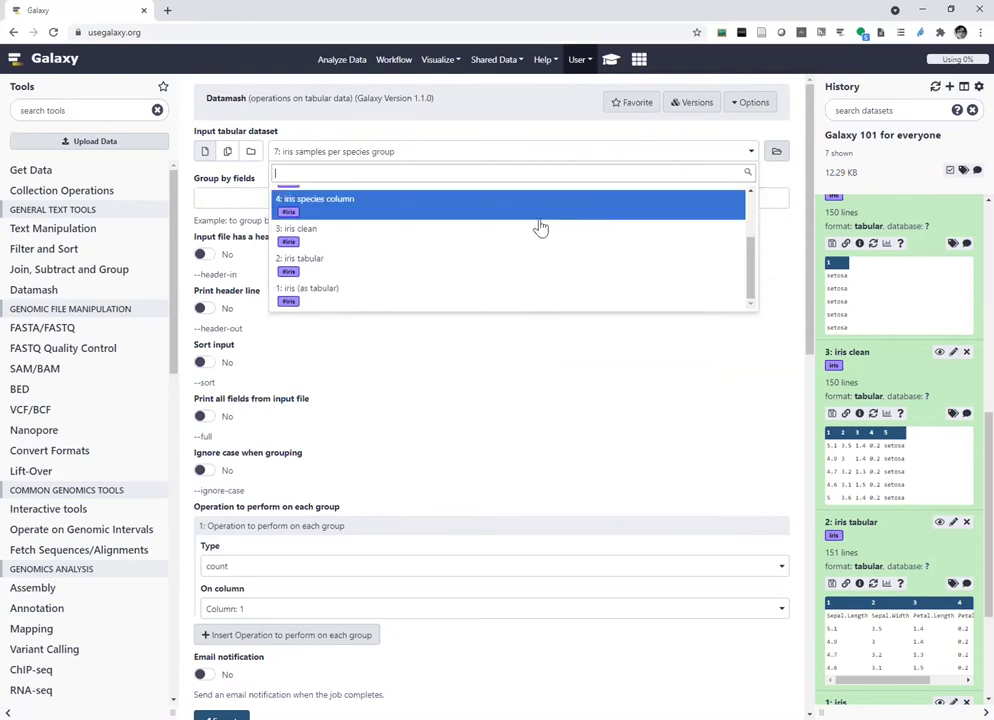
left_click(424, 263)
left_click(338, 198)
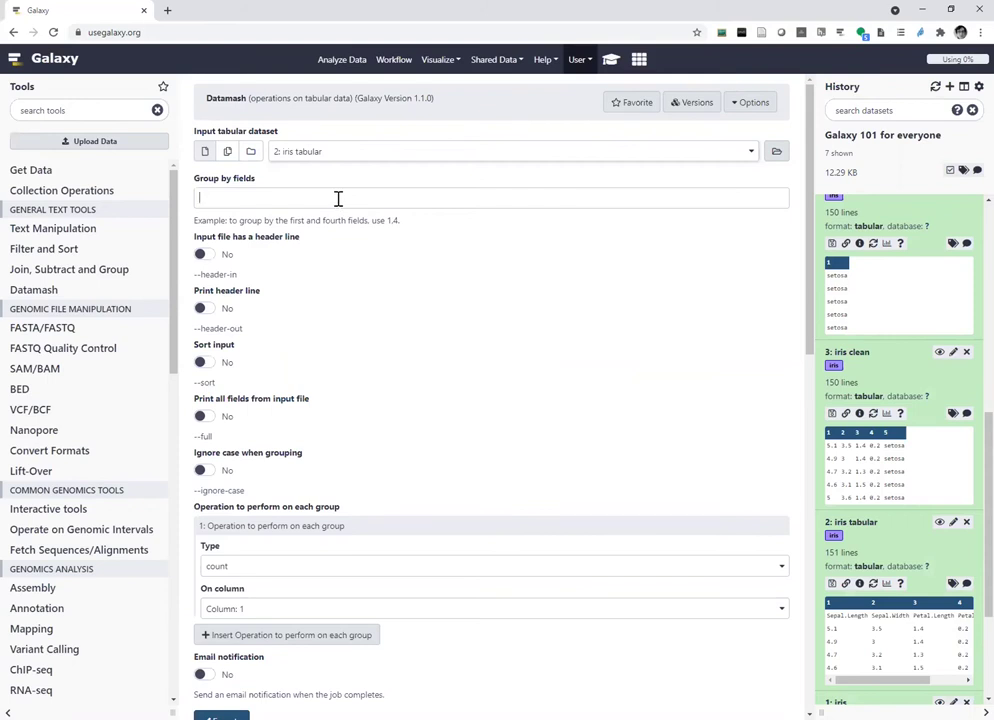
type("5")
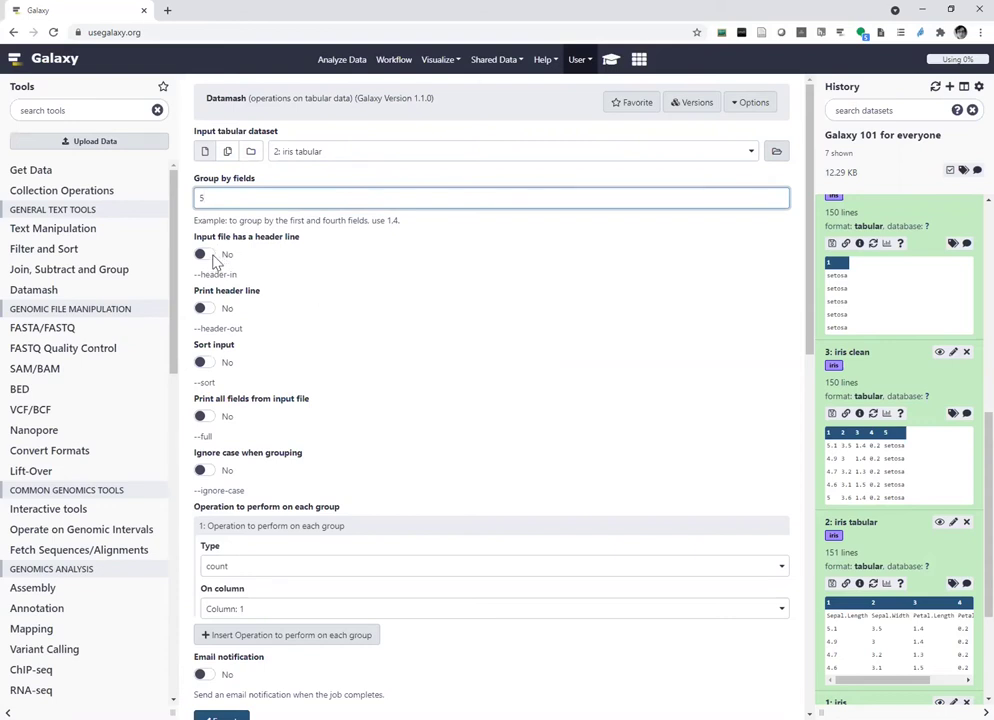
Enable the input file header line, print header line and sort input options for Datamash
left_click(210, 256)
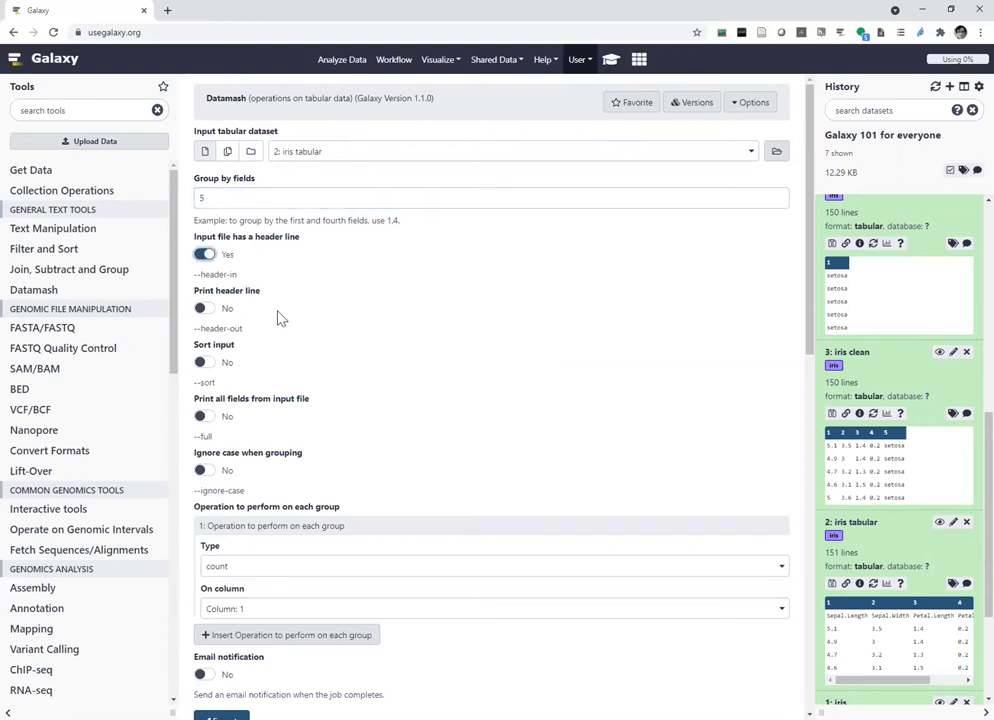
left_click(206, 310)
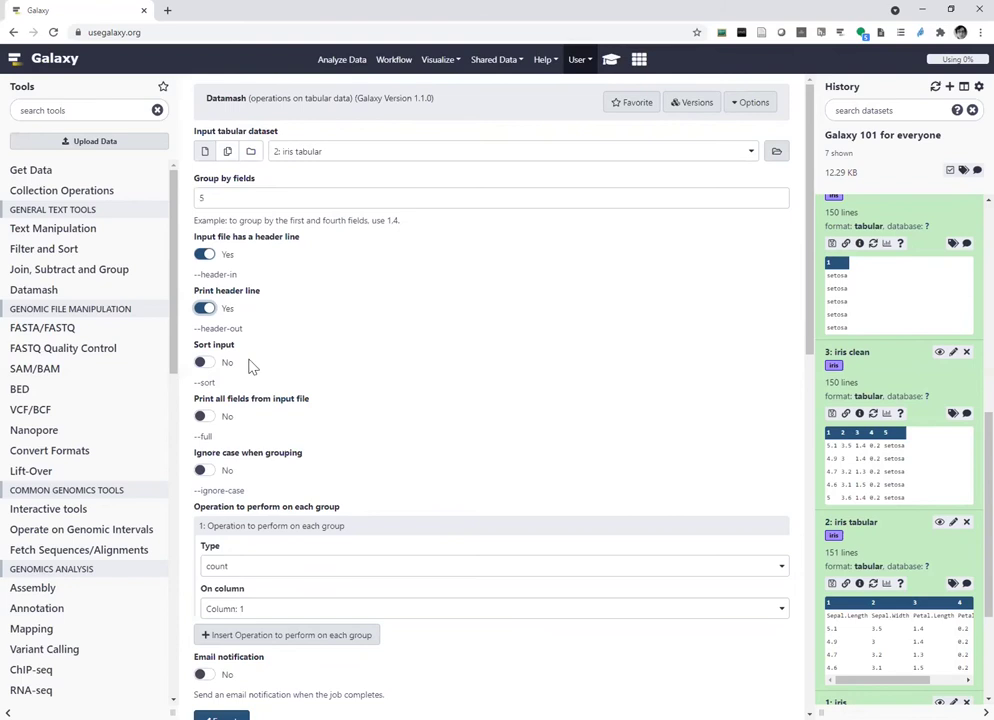
left_click(204, 363)
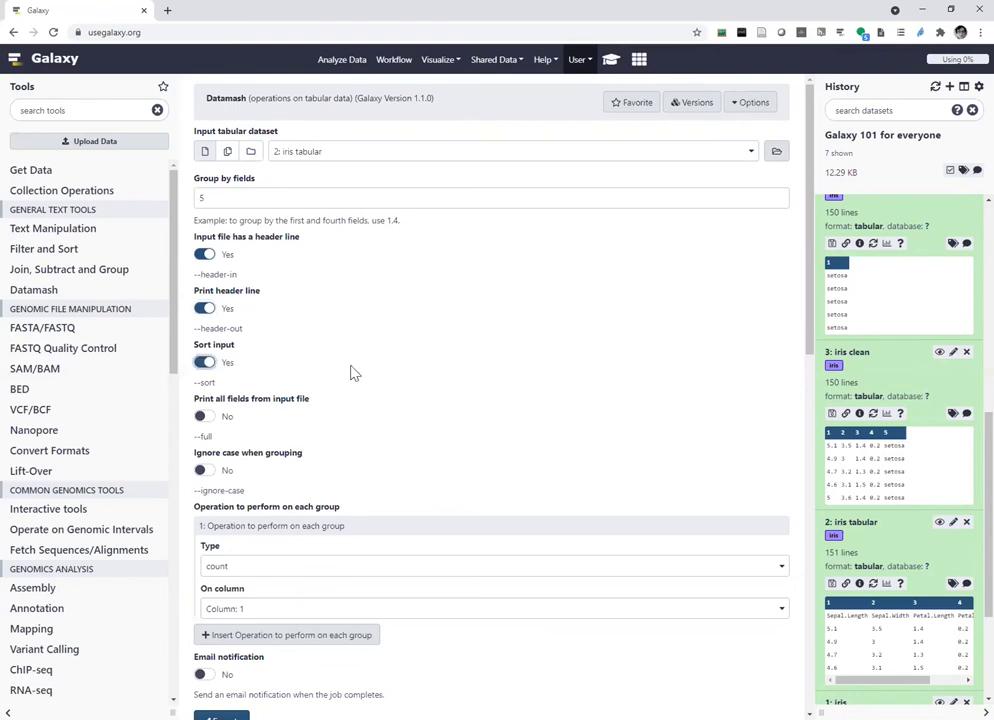
Set the first operation on each group to Mean, keeping Column: 1 as its column
scroll(357, 346, "down", 1)
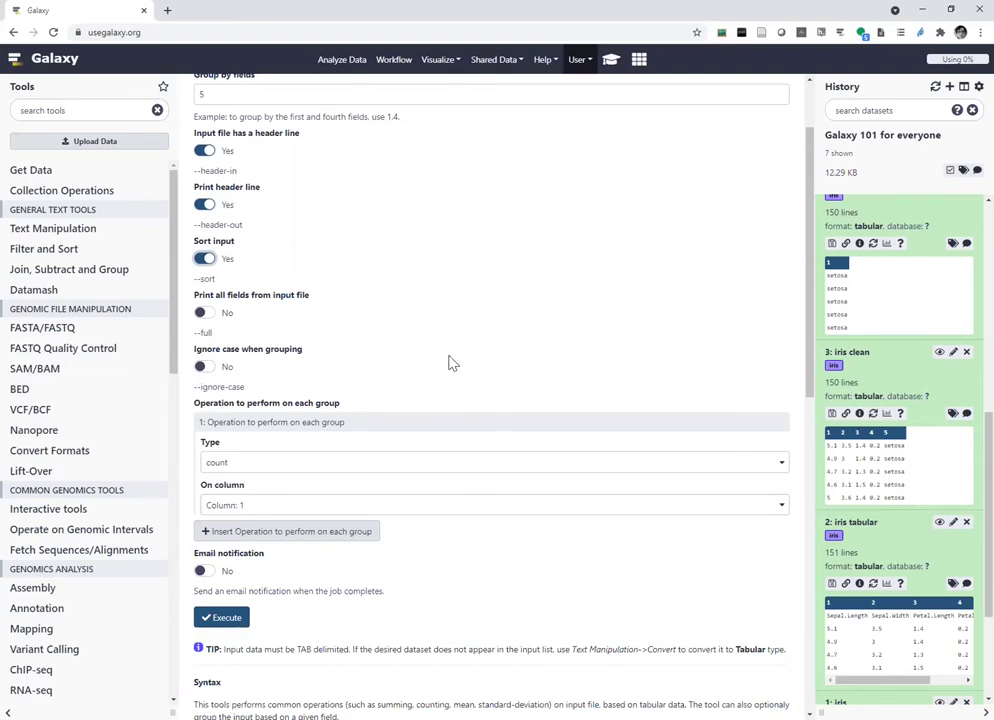
scroll(452, 363, "down", 2)
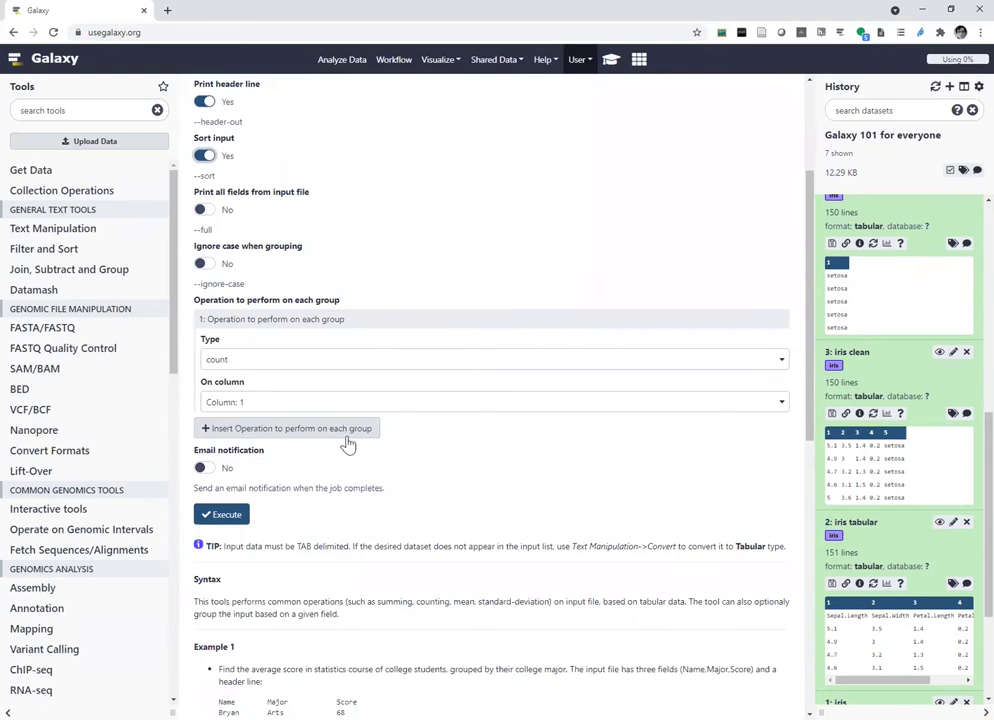
left_click(261, 363)
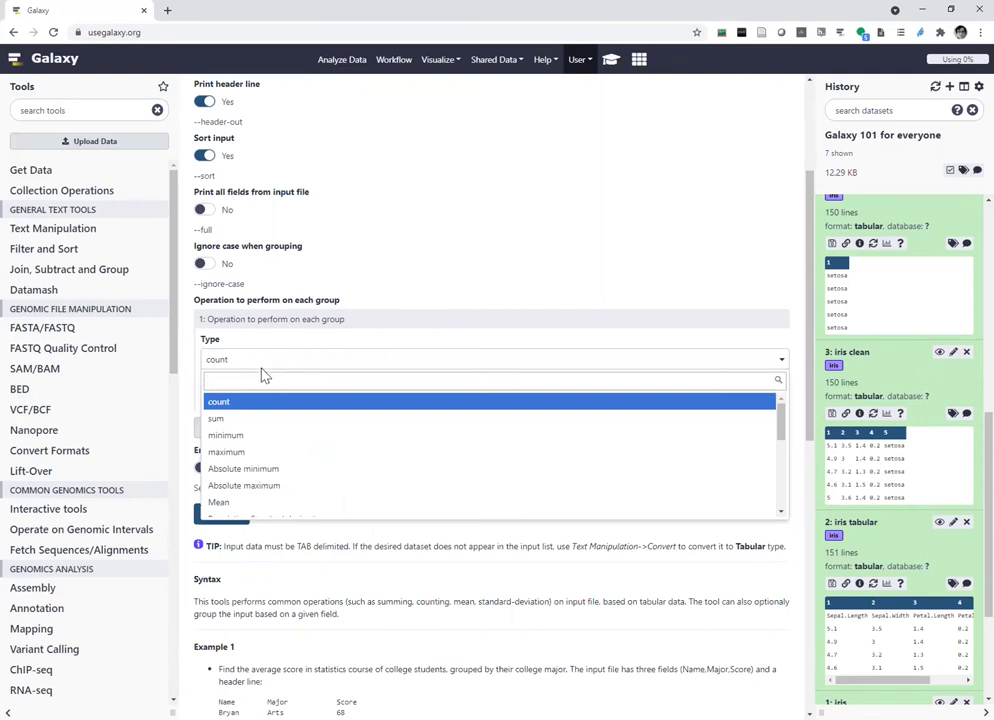
left_click(275, 503)
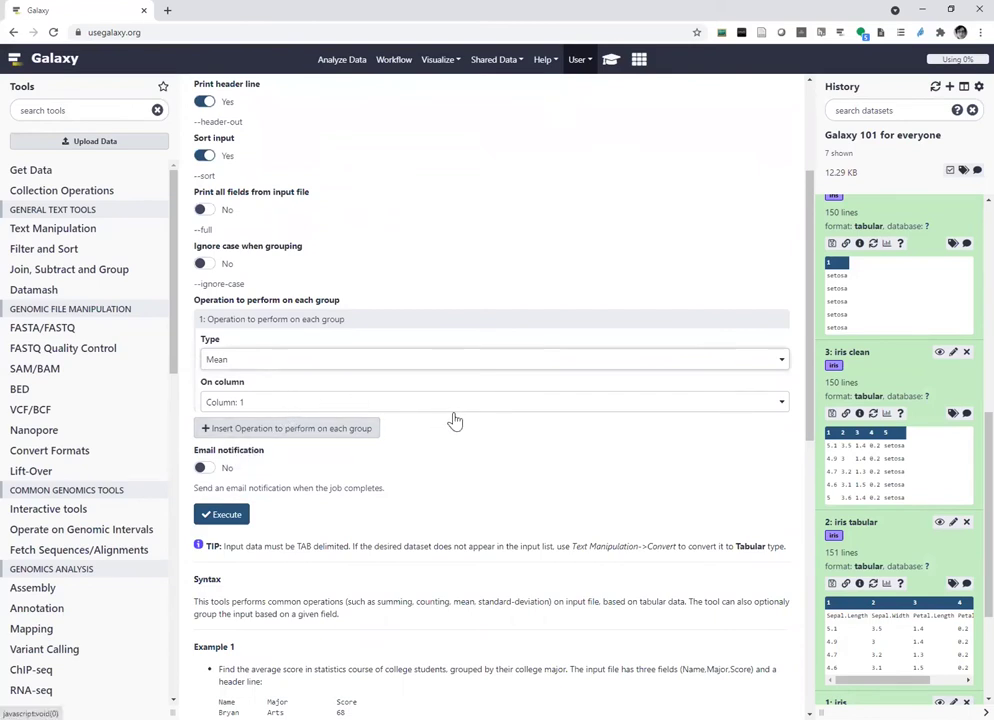
Insert a second operation on each group with the sample standard deviation type, keeping Column: 1
scroll(410, 390, "down", 2)
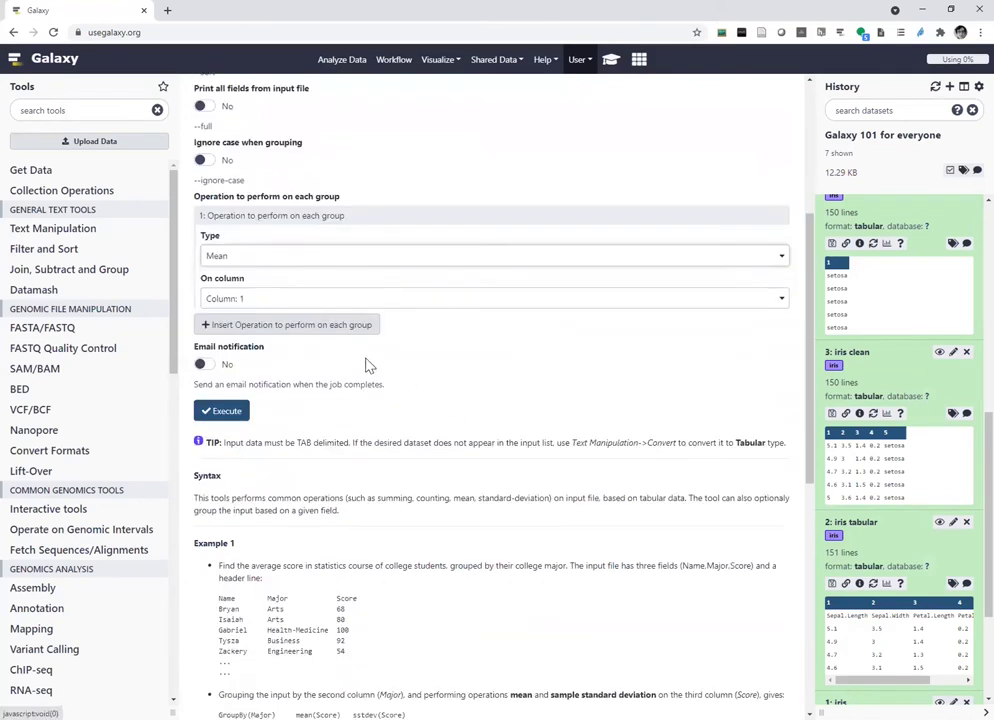
left_click(322, 334)
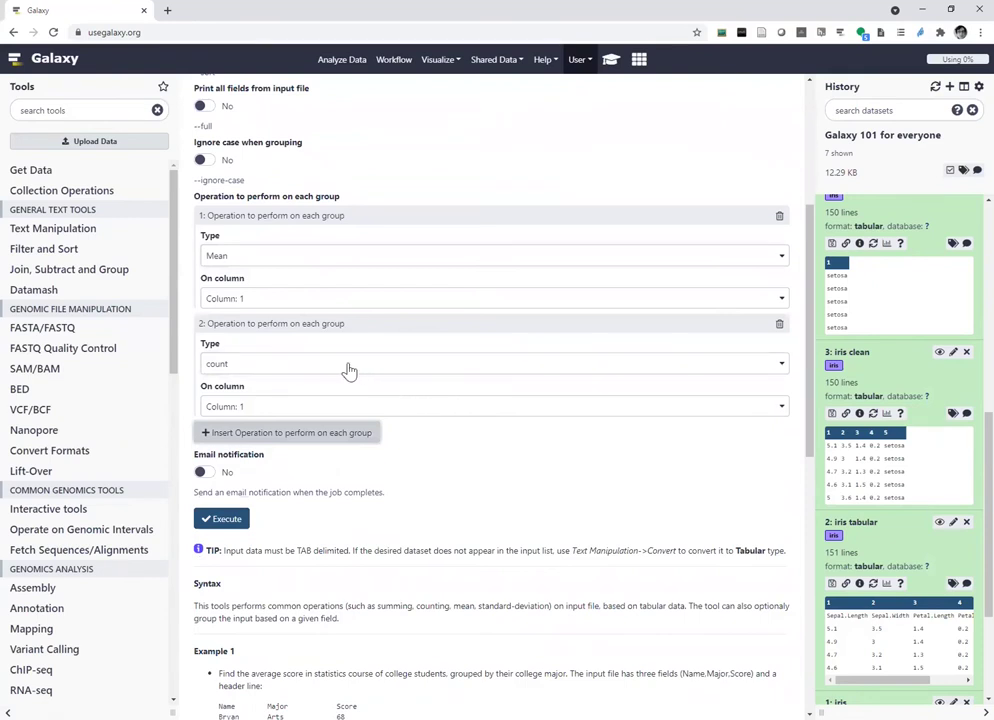
left_click(257, 372)
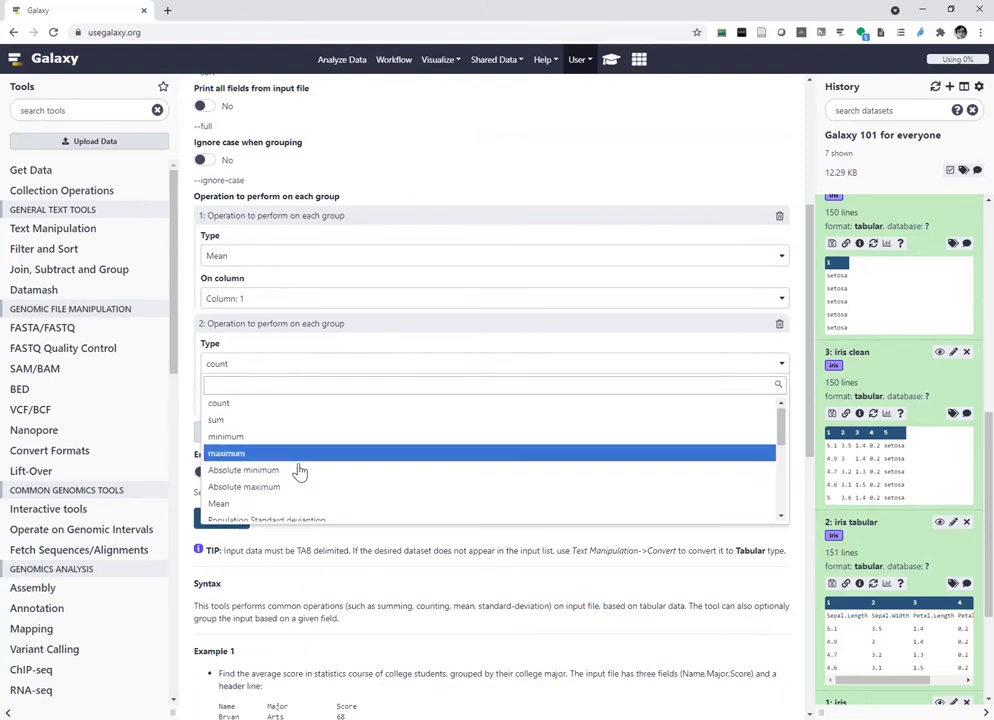
scroll(302, 465, "down", 2)
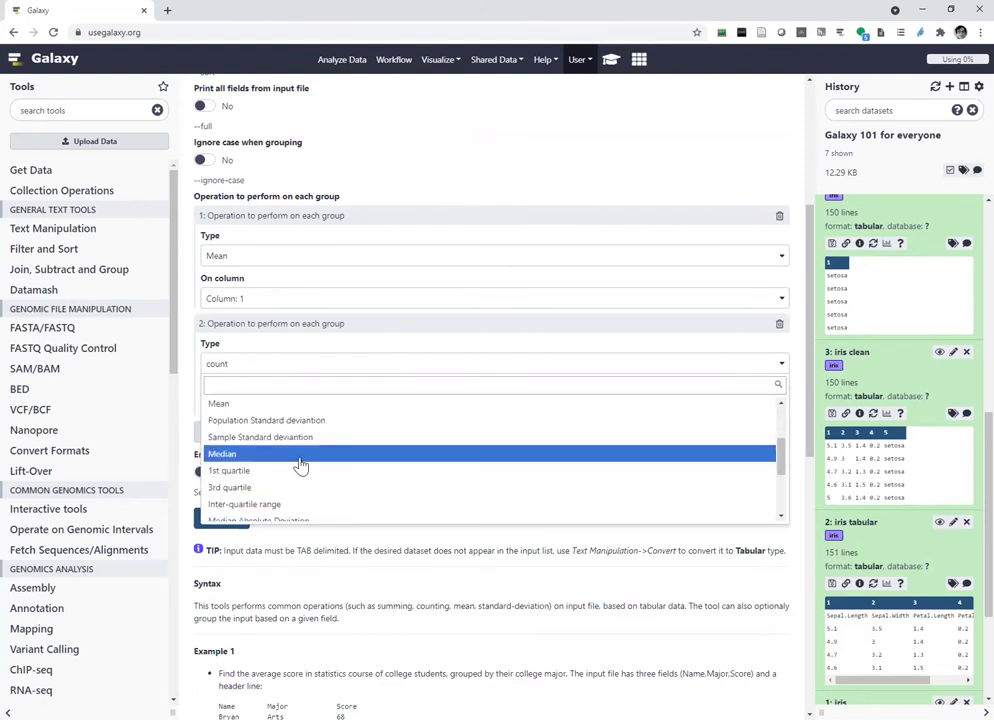
scroll(301, 465, "down", 3)
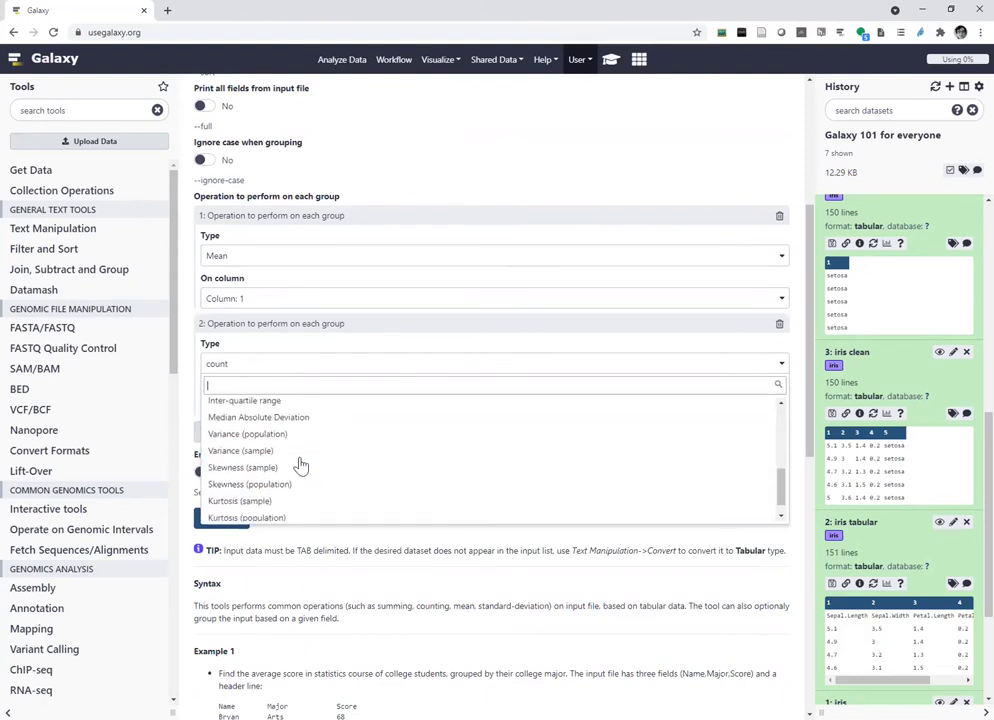
scroll(375, 470, "down", 1)
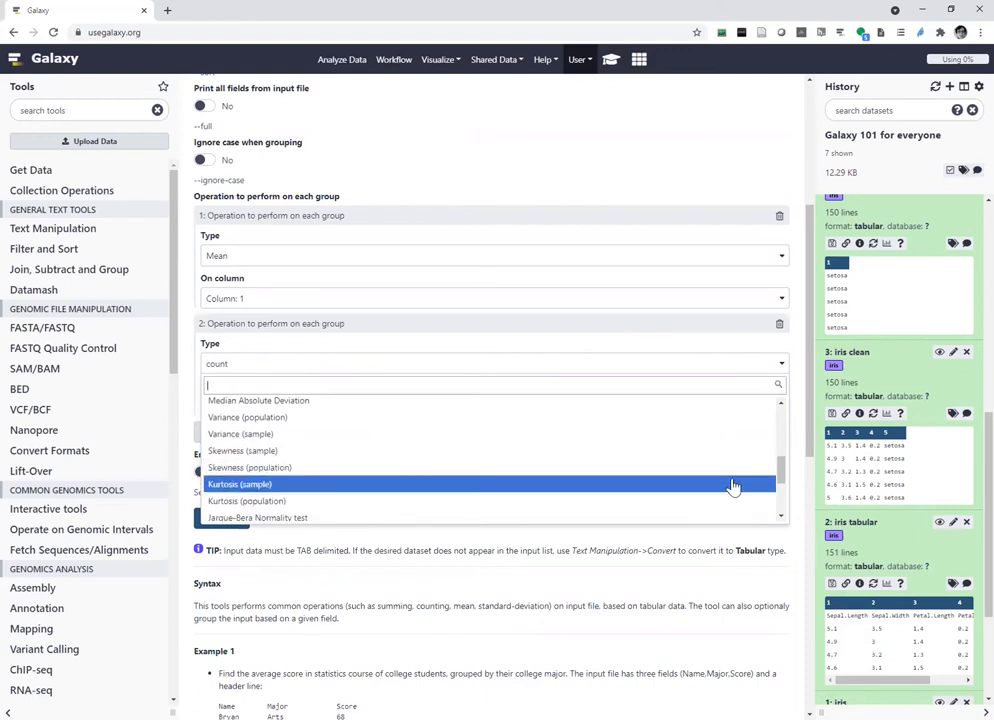
mouse_move(781, 470)
left_mouse_down()
mouse_move(783, 508)
mouse_move(783, 478)
left_mouse_up()
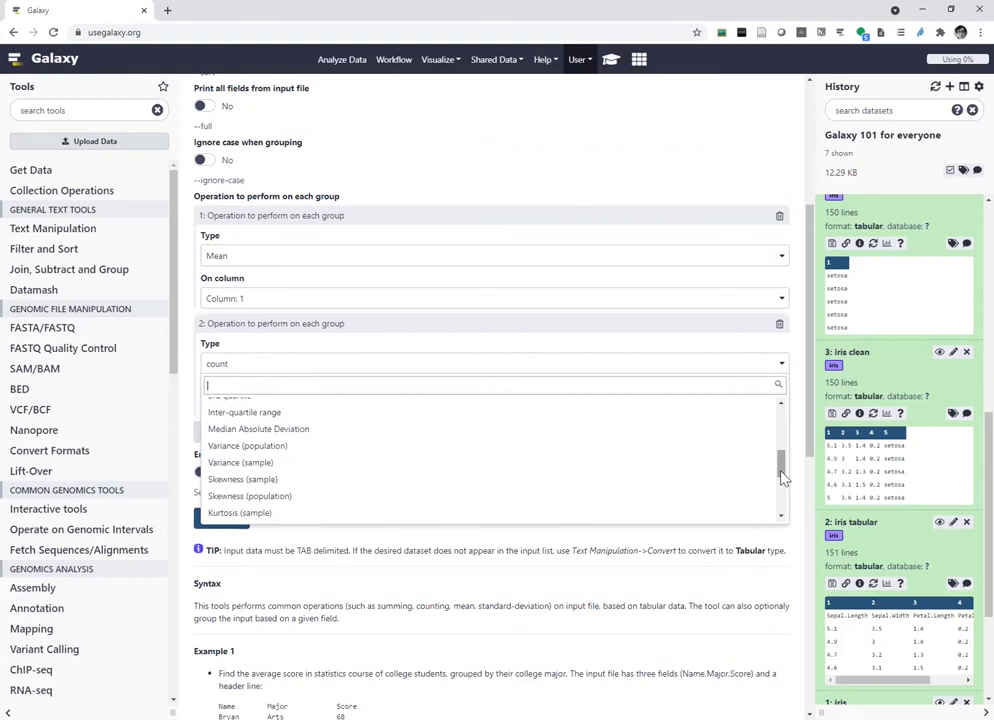
type("sam")
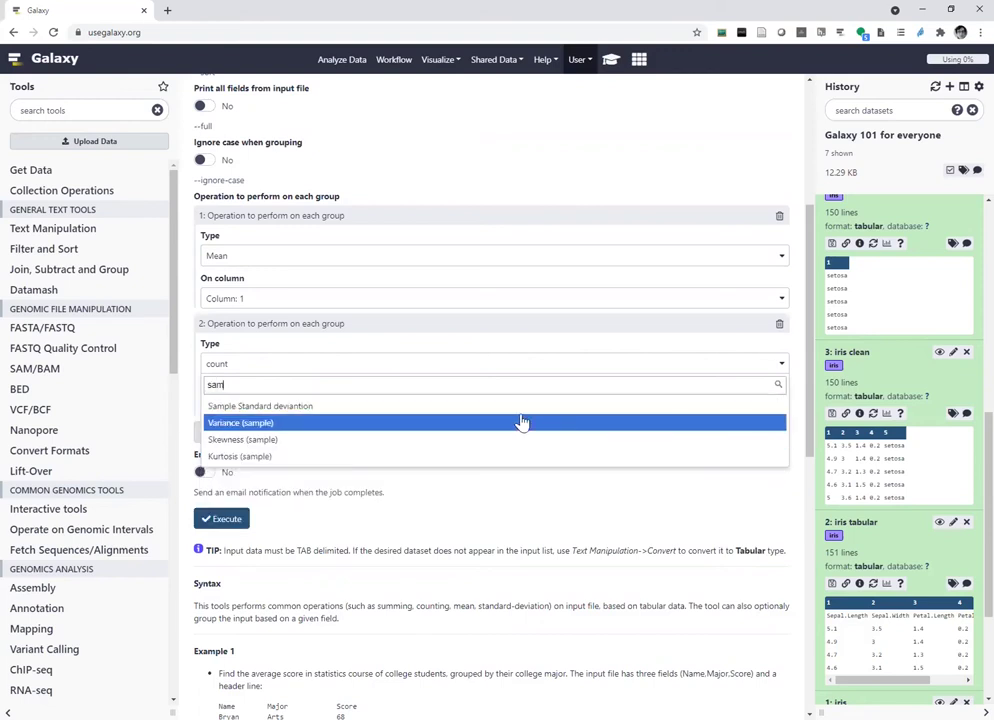
left_click(452, 410)
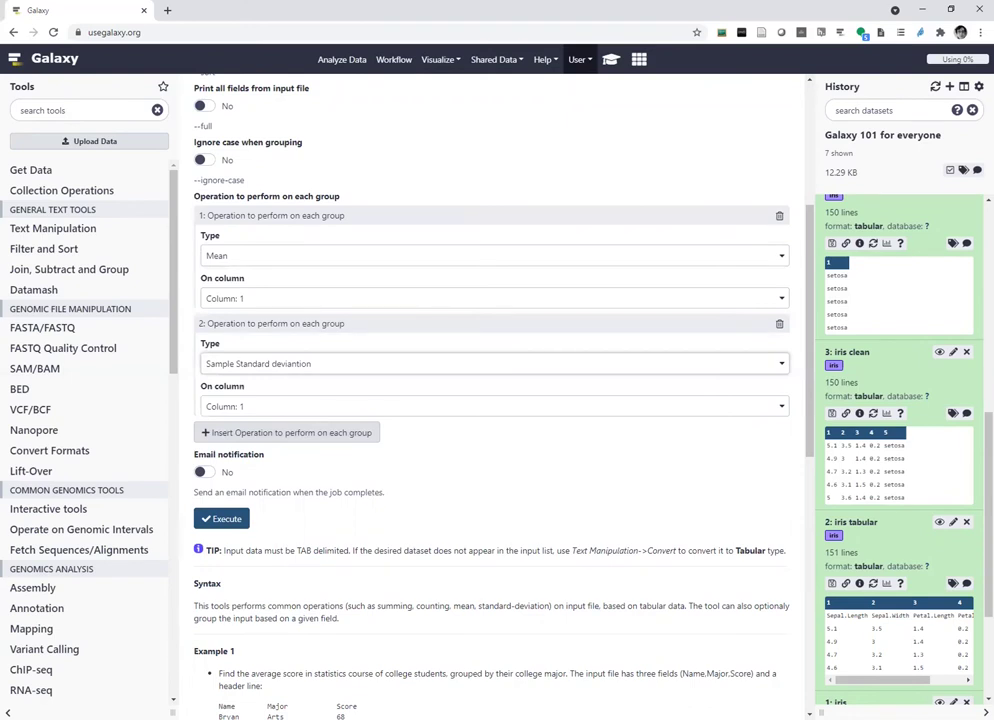
Insert a third operation on each group that computes the Mean on Column: 2
left_click(284, 433)
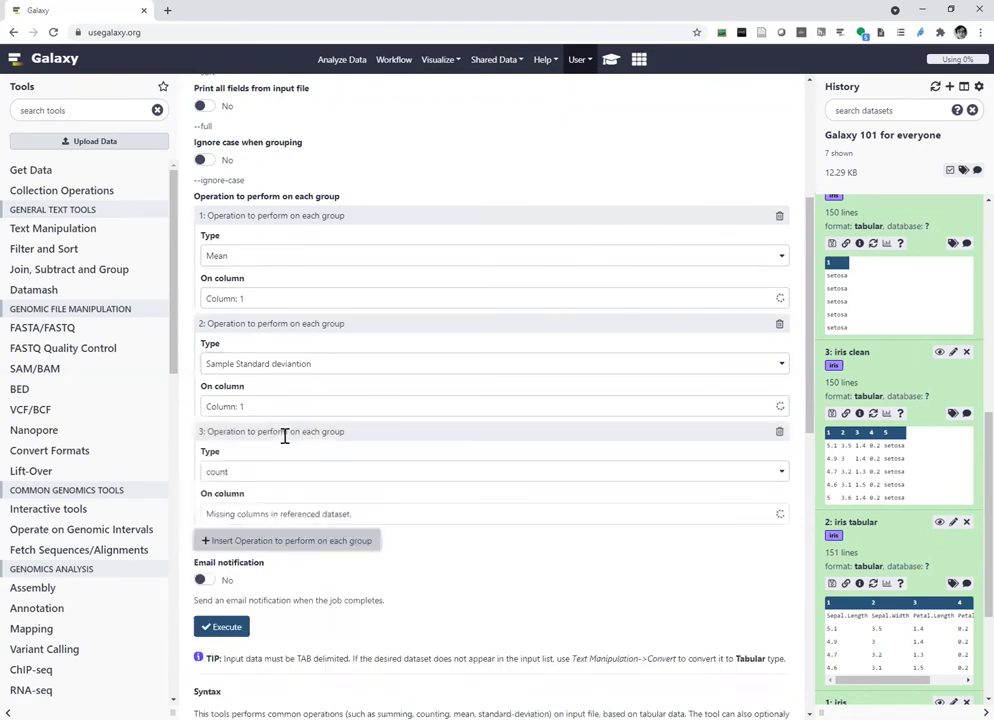
left_click(277, 514)
left_click(256, 573)
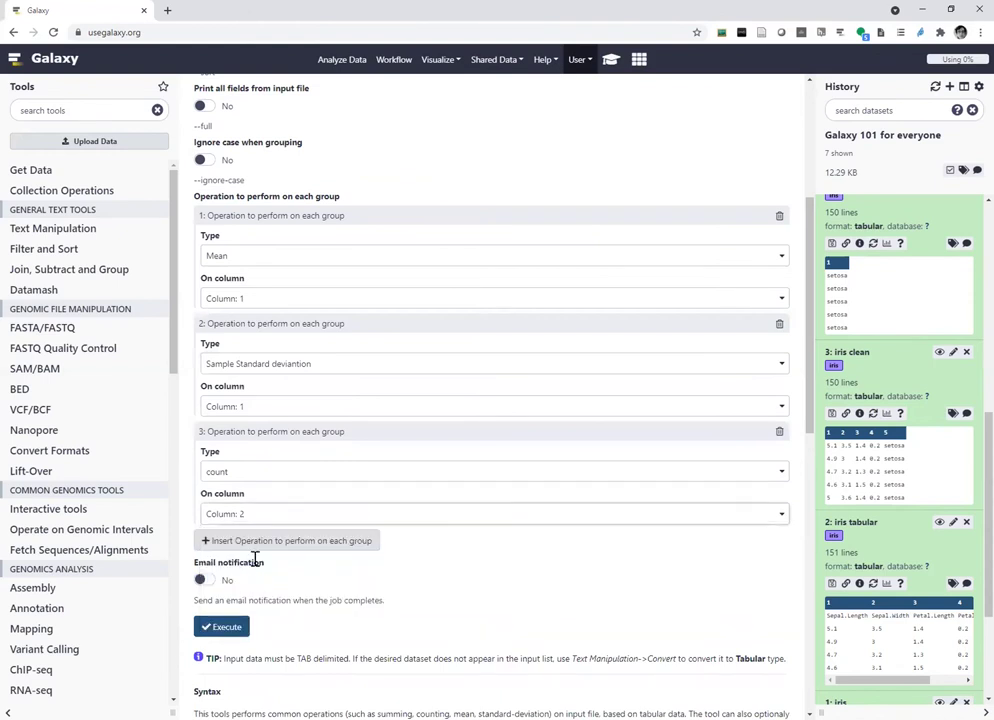
left_click(254, 474)
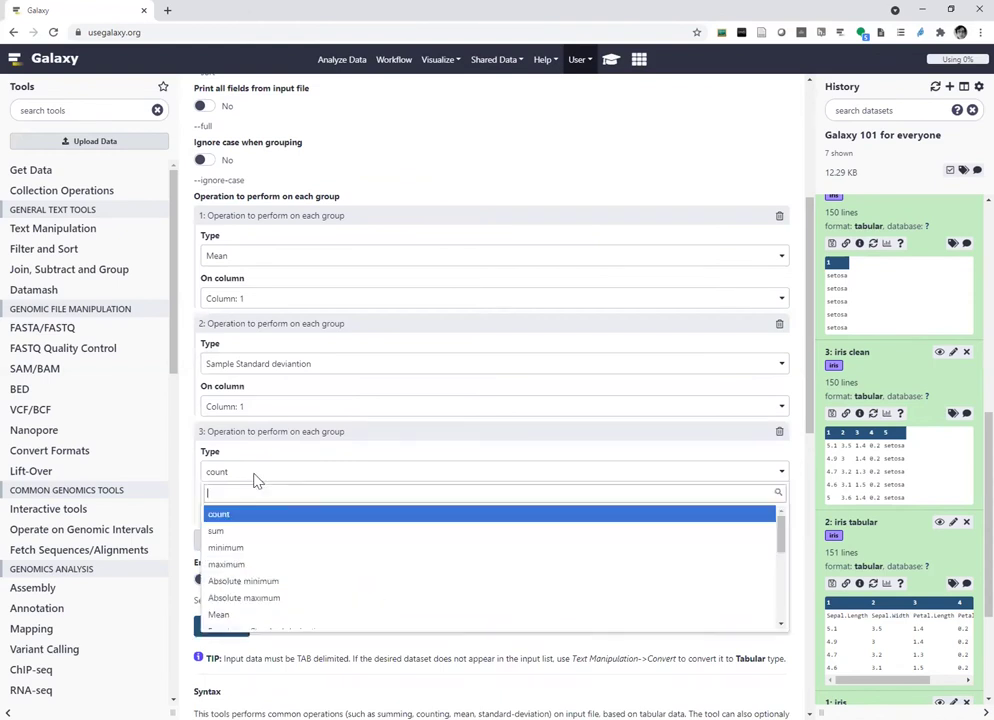
left_click(254, 616)
Insert a fourth operation on each group that computes the sample standard deviation on Column: 2
left_click(266, 541)
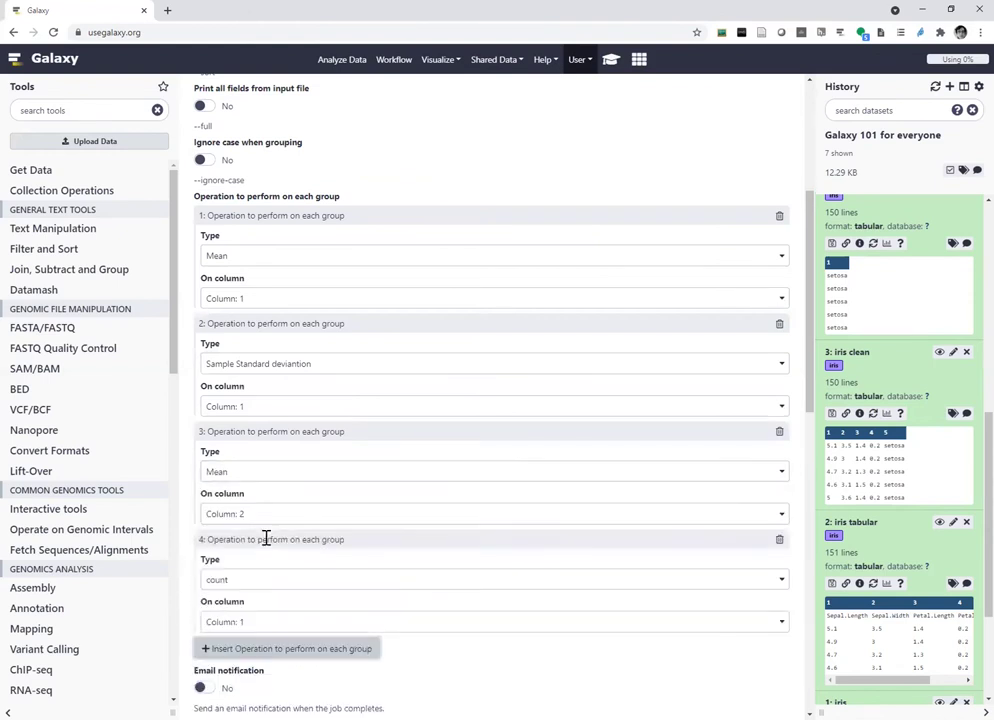
scroll(357, 473, "down", 2)
left_click(274, 484)
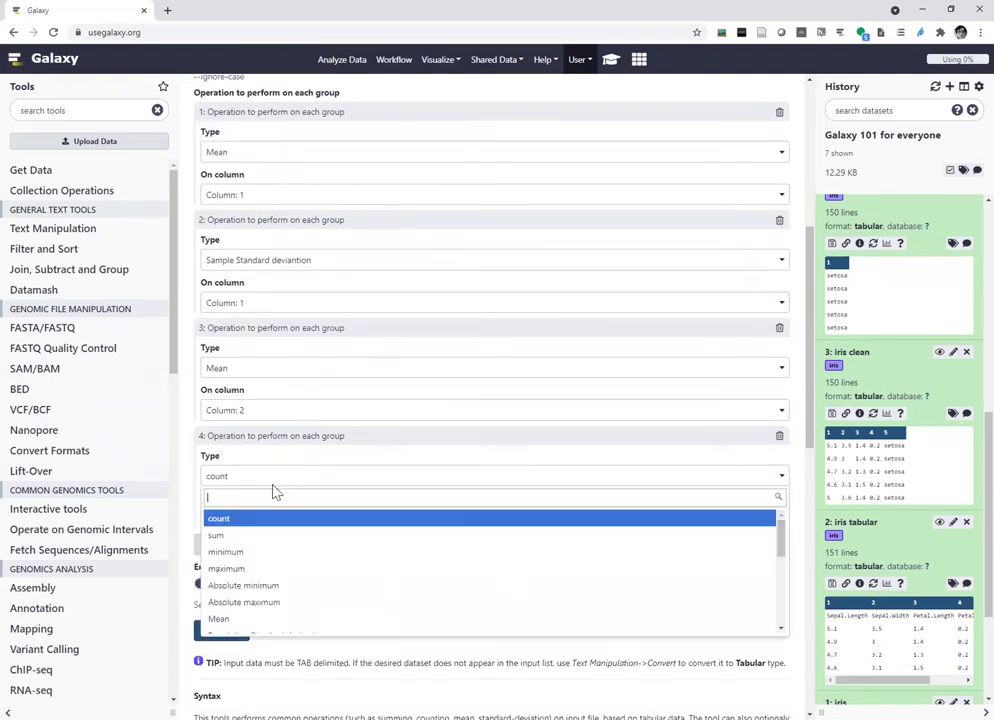
type("sam")
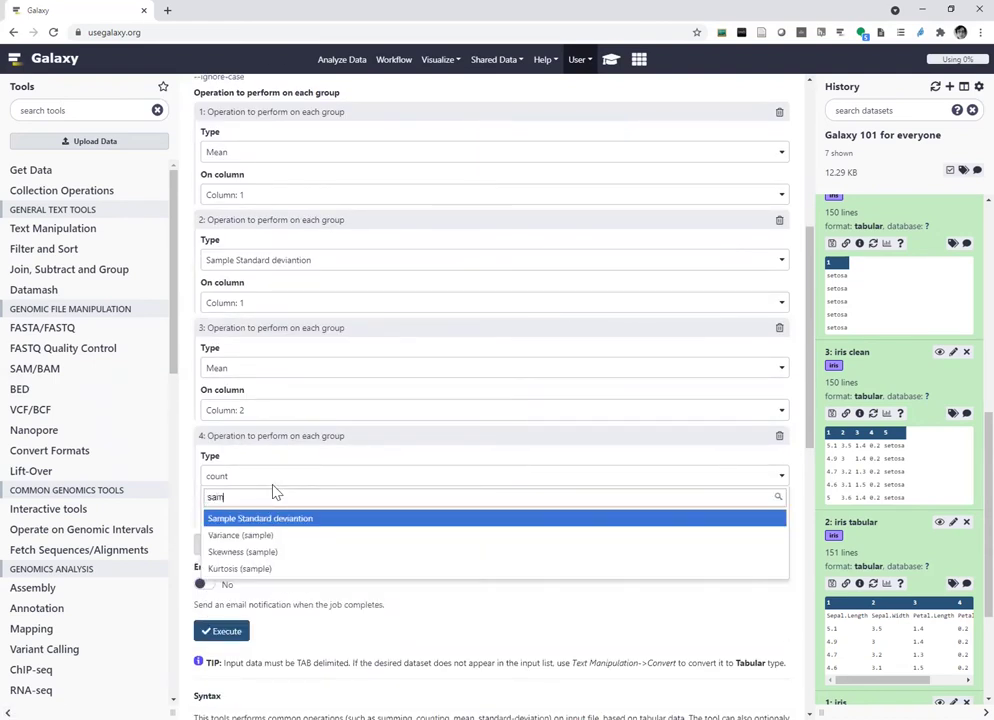
left_click(283, 519)
left_click(272, 522)
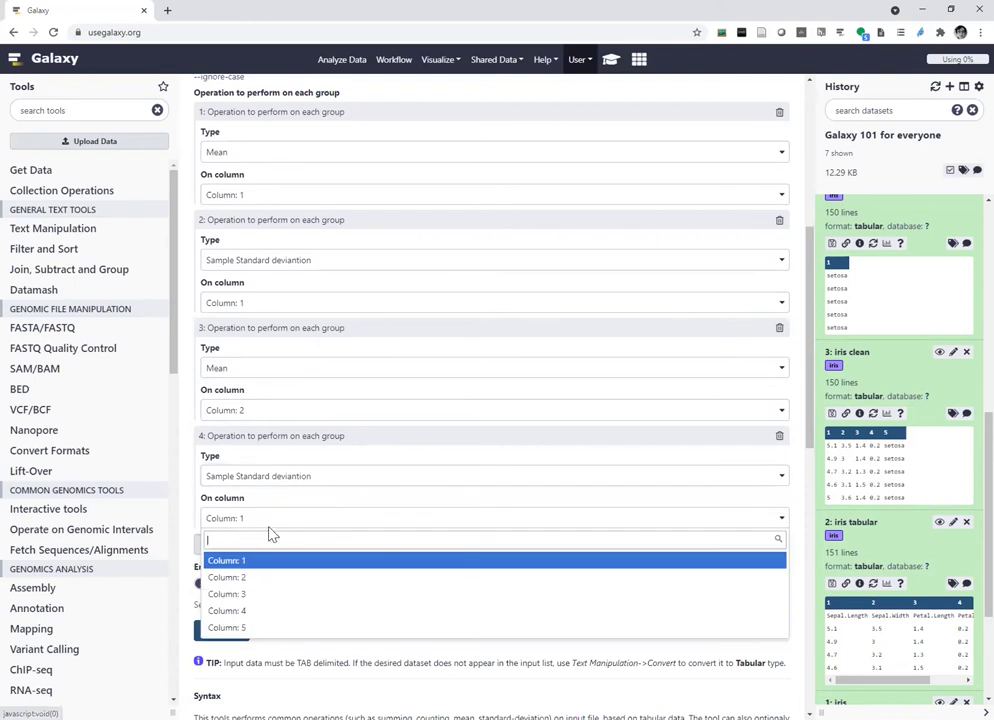
left_click(255, 579)
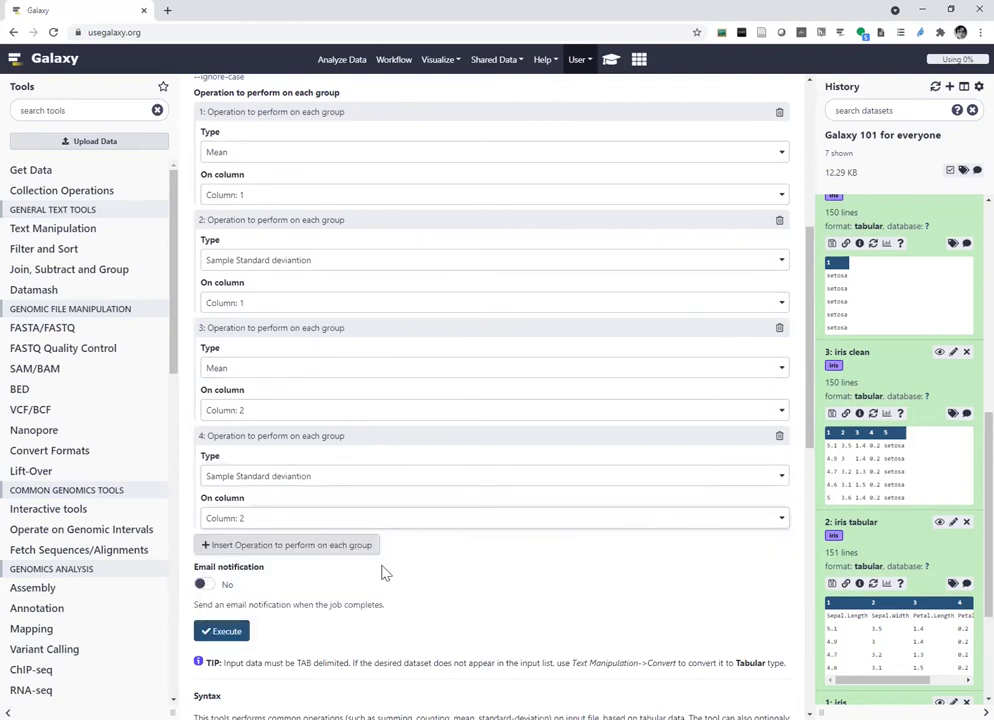
Insert a fifth operation on each group that computes the Mean on Column: 3
left_click(310, 555)
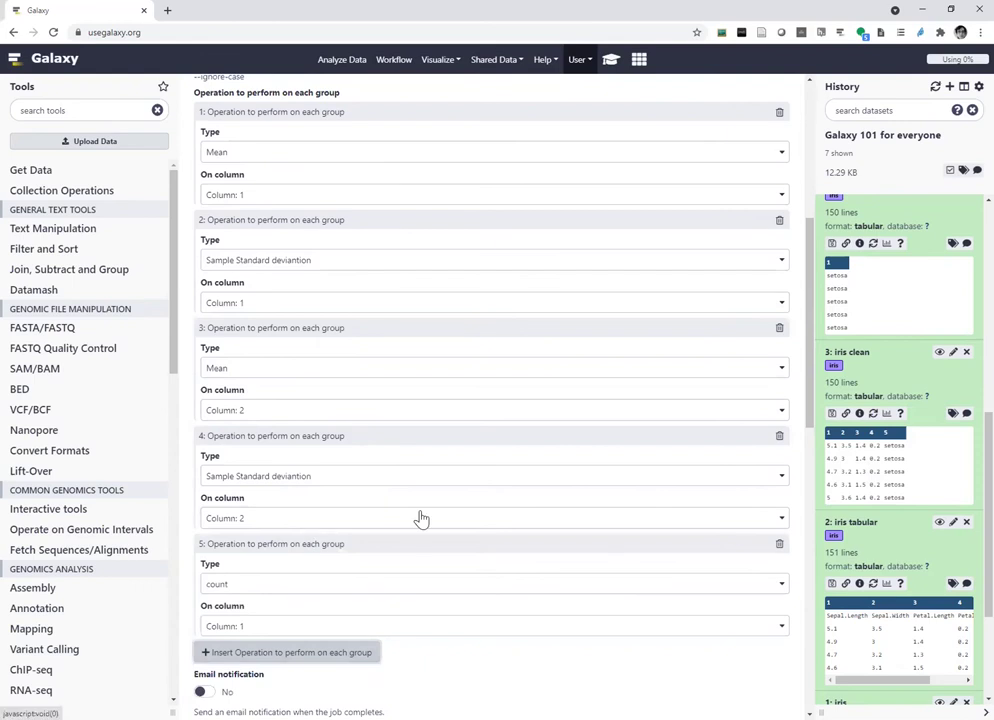
scroll(421, 519, "down", 2)
left_click(285, 525)
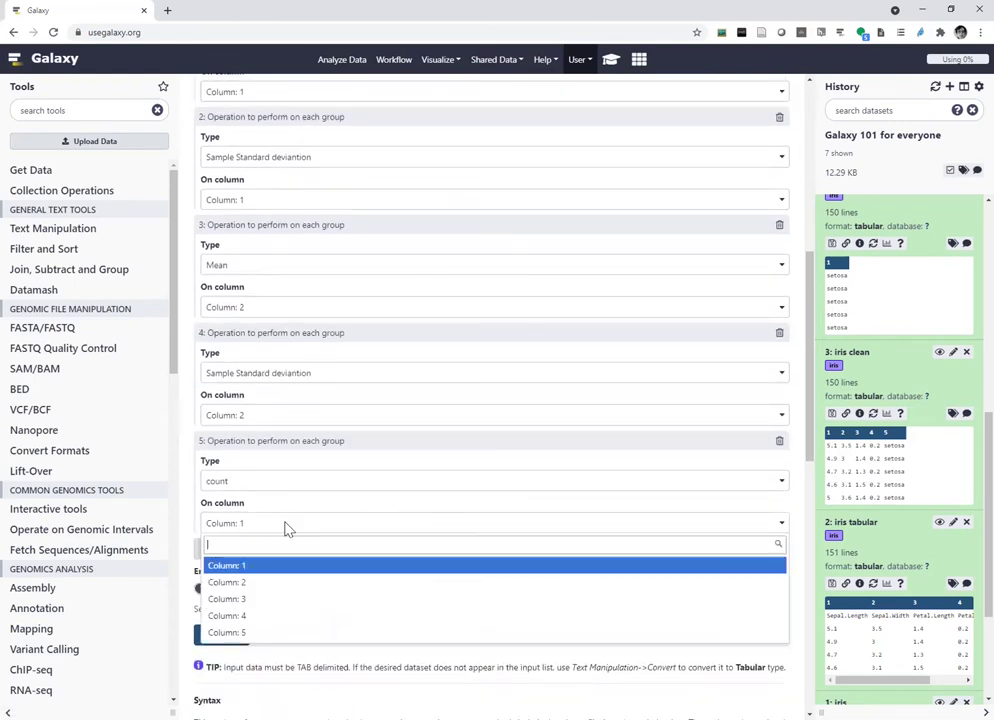
left_click(260, 599)
left_click(253, 528)
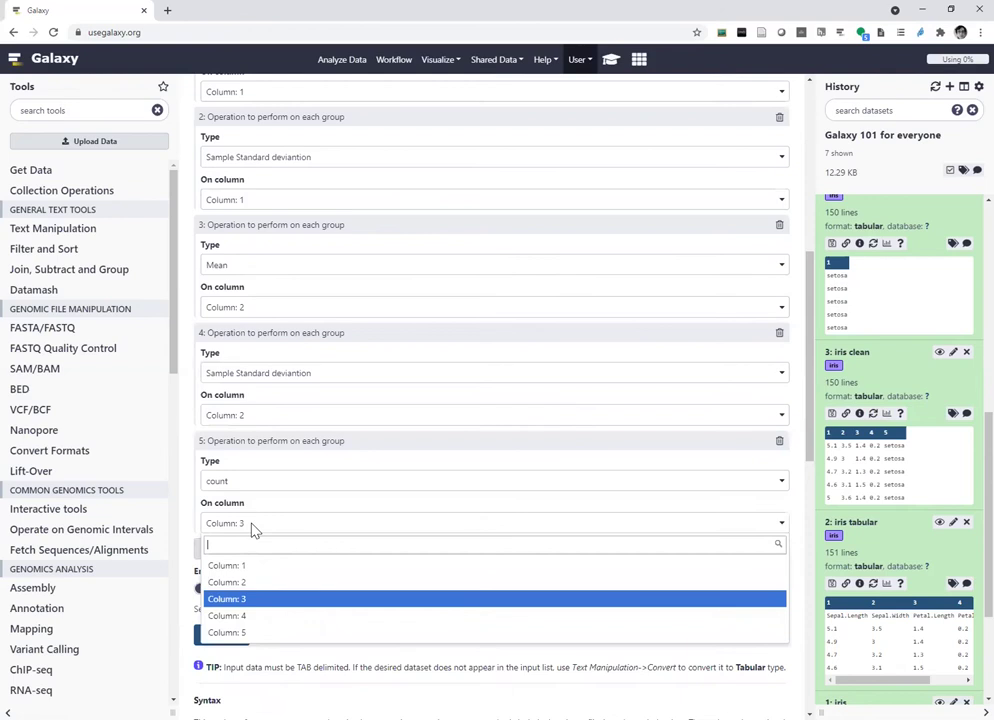
left_click(284, 495)
left_click(284, 487)
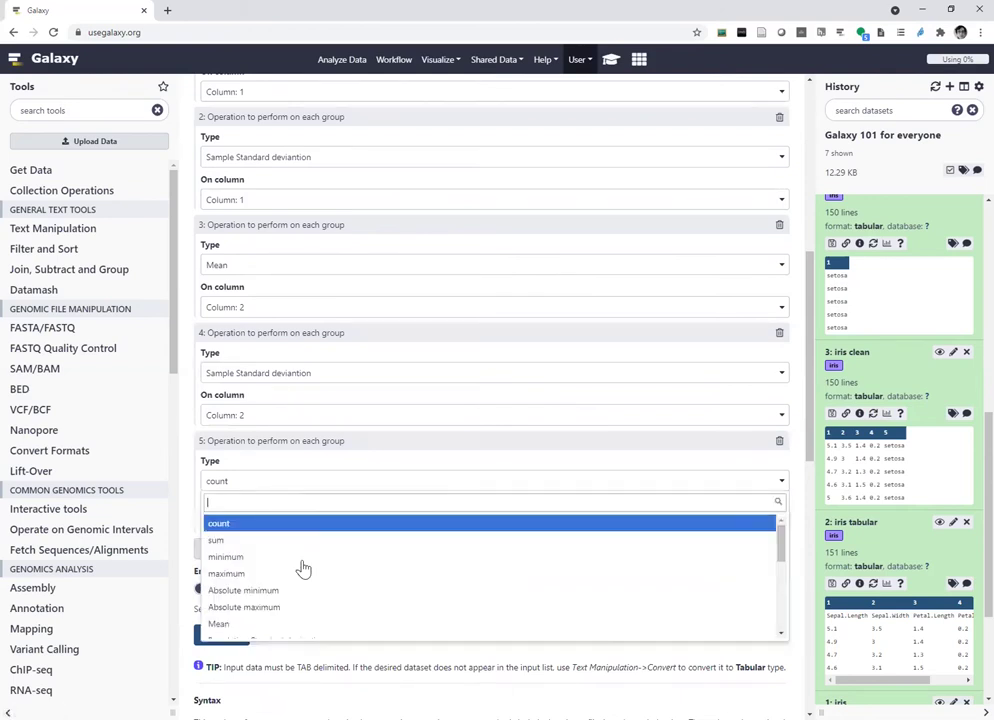
left_click(266, 622)
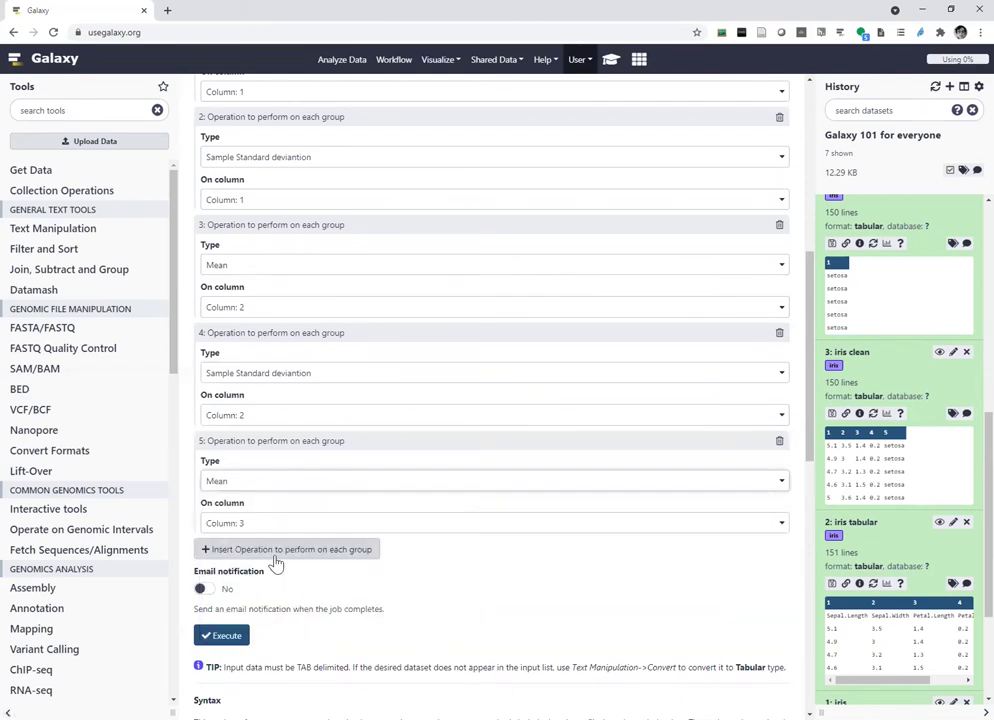
Insert a sixth operation on each group that computes the sample standard deviation on Column: 3
left_click(277, 563)
left_click(262, 596)
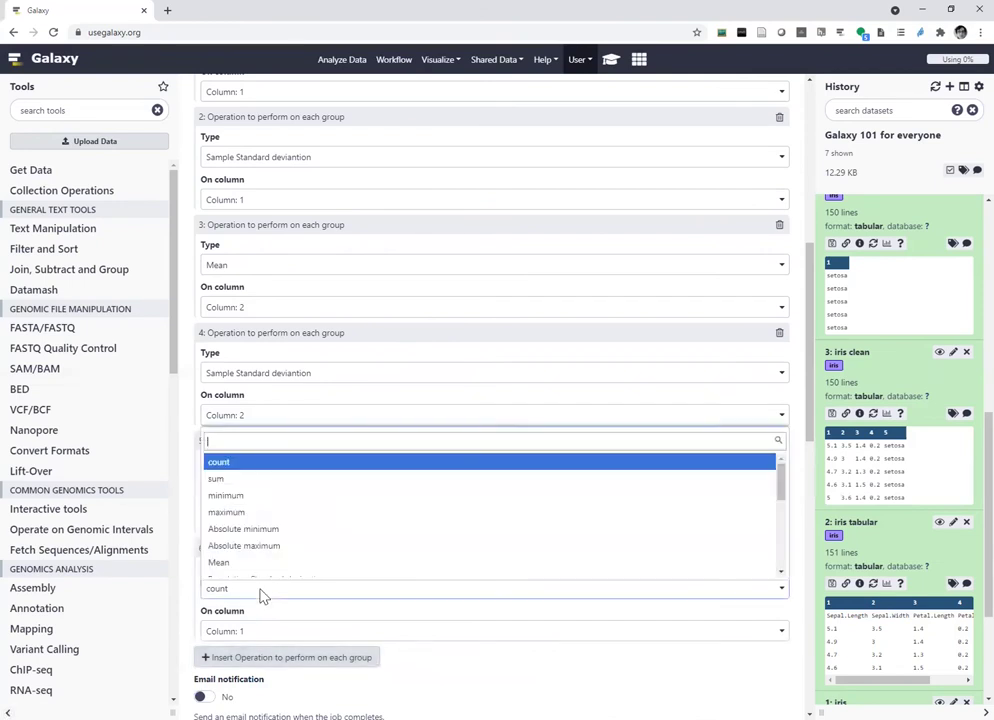
type("sam")
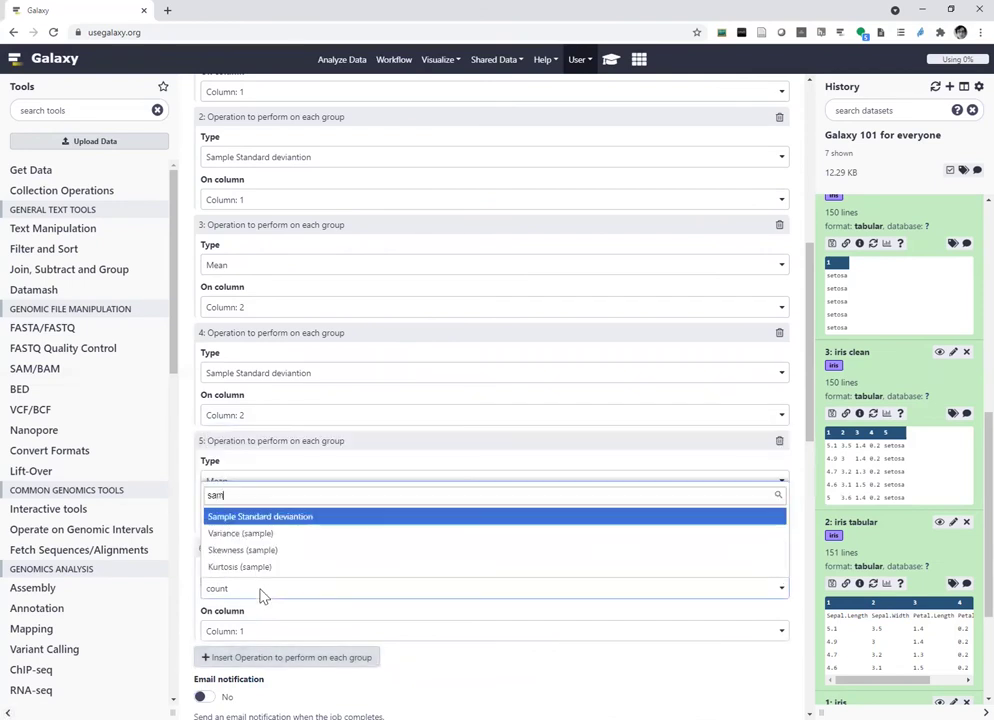
left_click(305, 517)
scroll(292, 578, "down", 1)
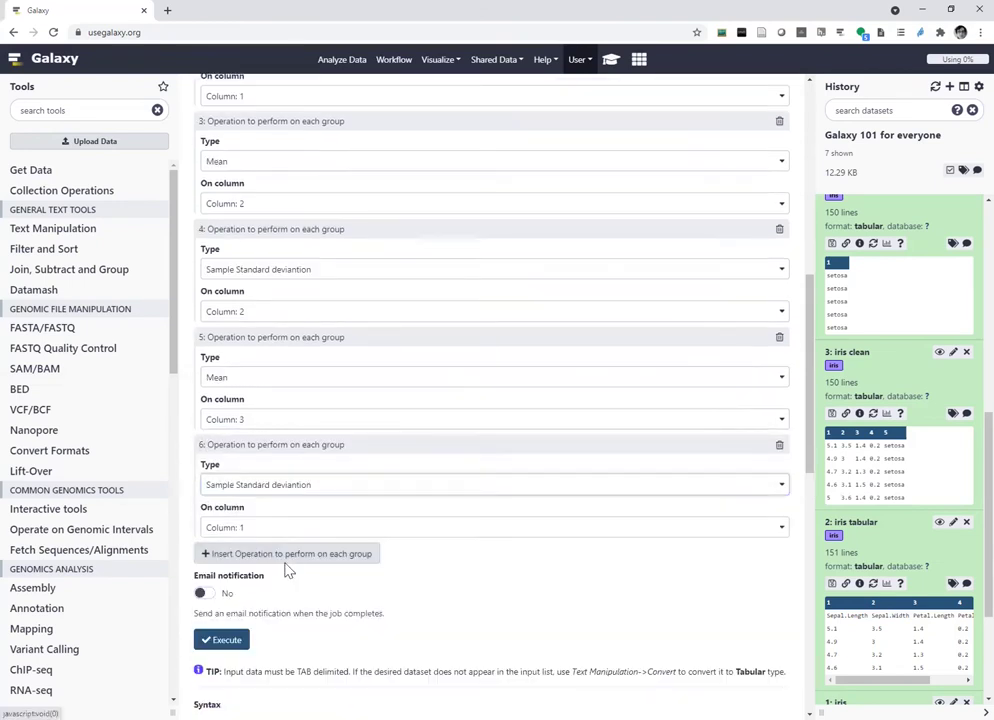
left_click(271, 532)
left_click(264, 601)
Insert a seventh operation on each group that computes the Mean on Column: 4
left_click(277, 556)
scroll(282, 556, "down", 1)
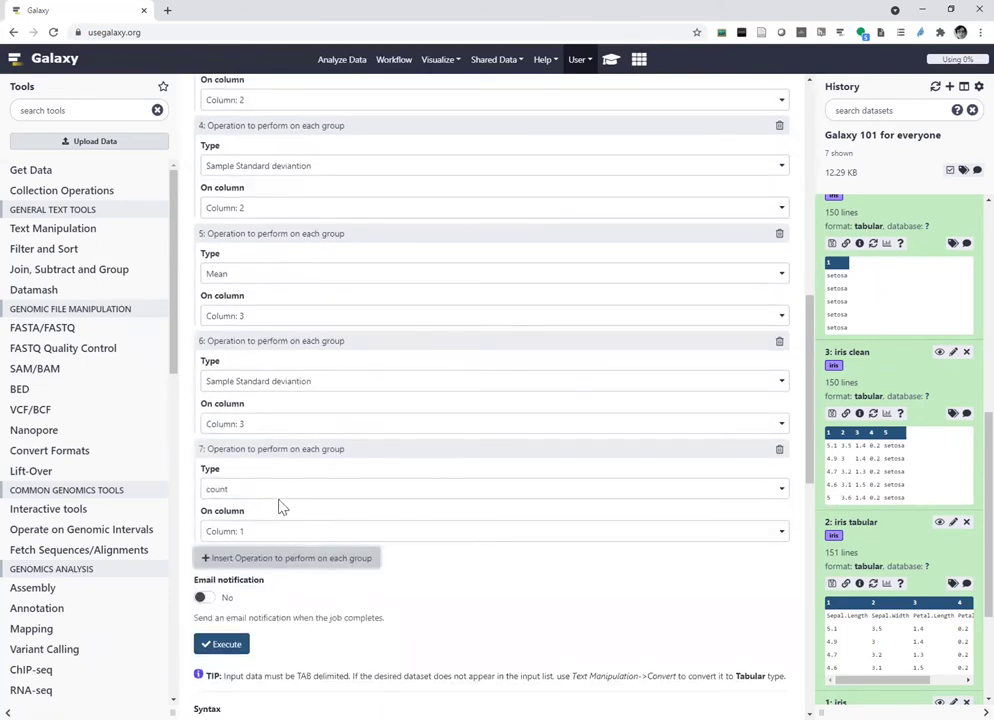
left_click(275, 495)
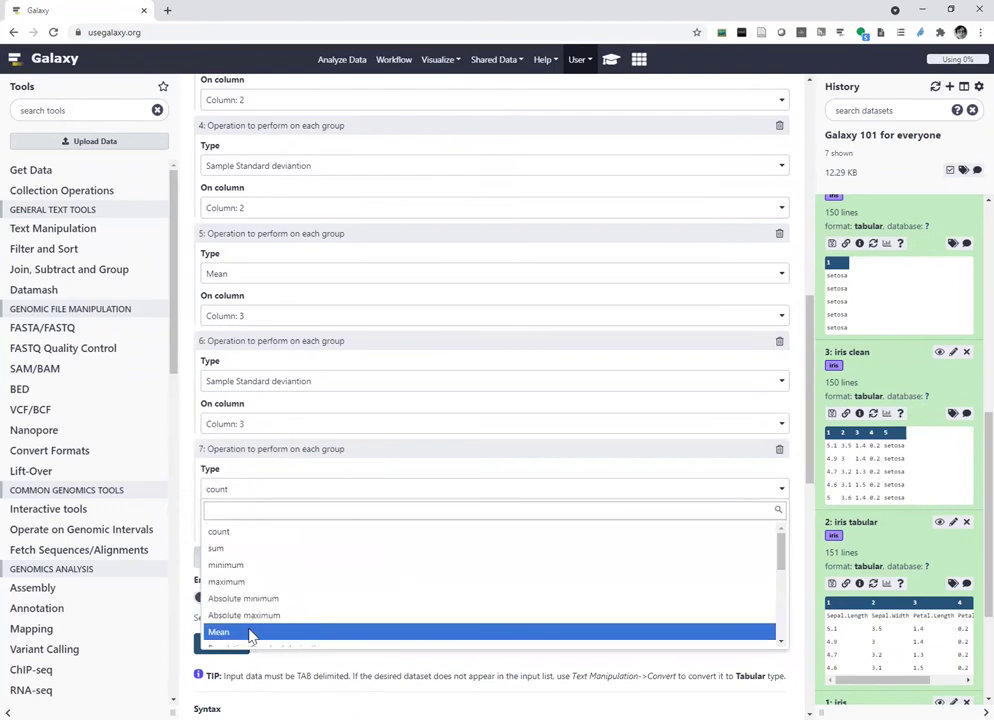
left_click(249, 632)
left_click(257, 532)
left_click(263, 625)
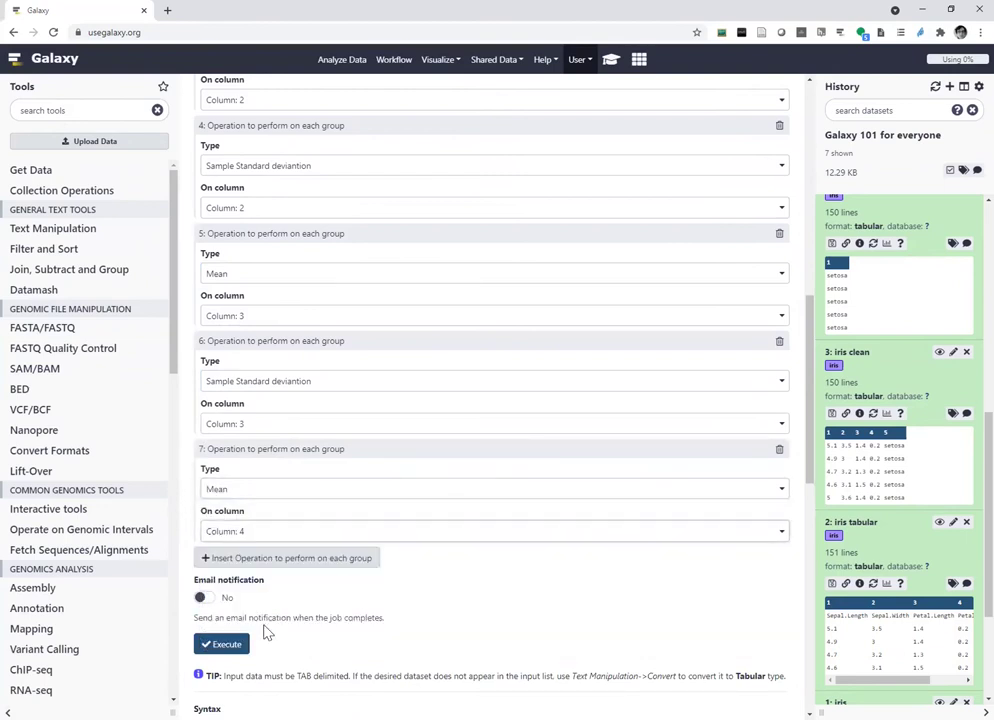
Insert an eighth operation on each group with the sample standard deviation on Column: 4, and run Datamash
left_click(277, 559)
left_click(262, 600)
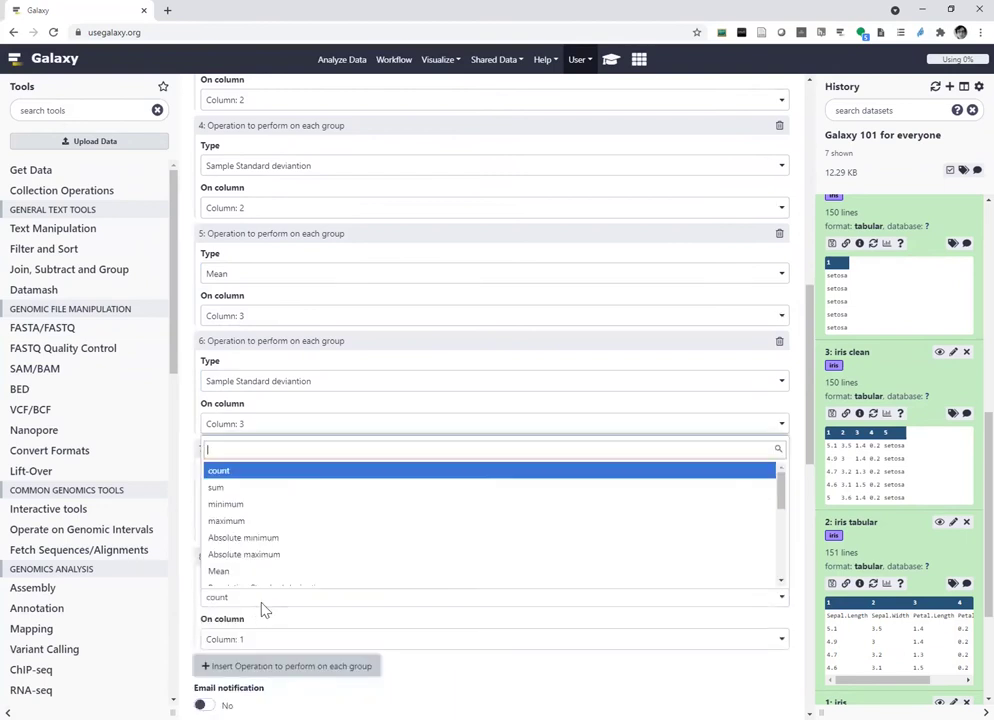
type("sa")
key("BackSpace")
type("a")
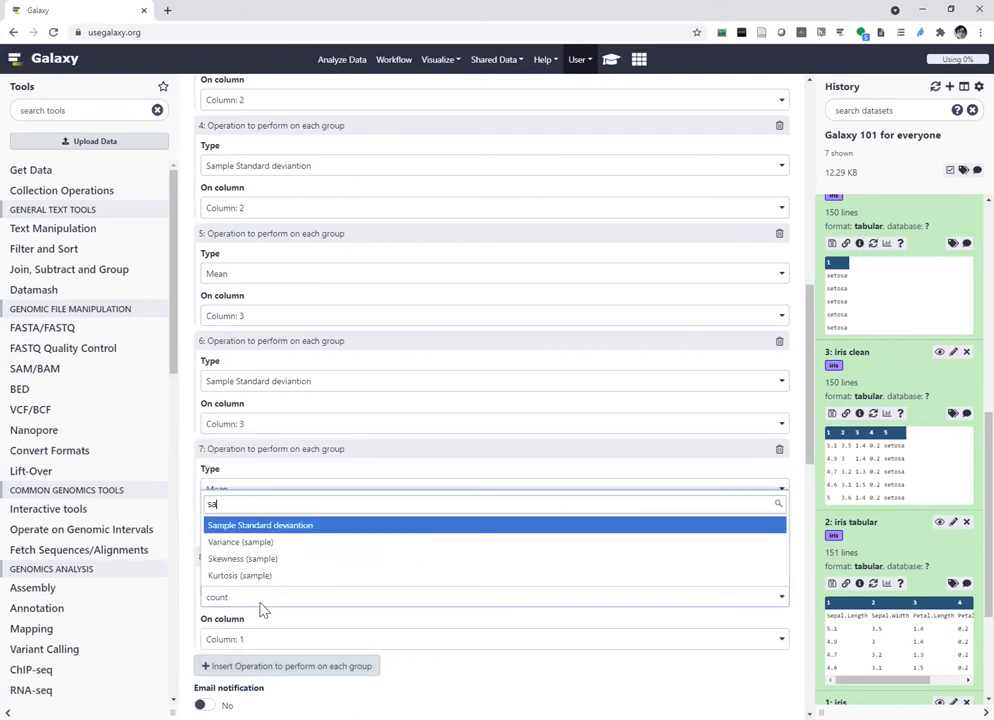
left_click(295, 527)
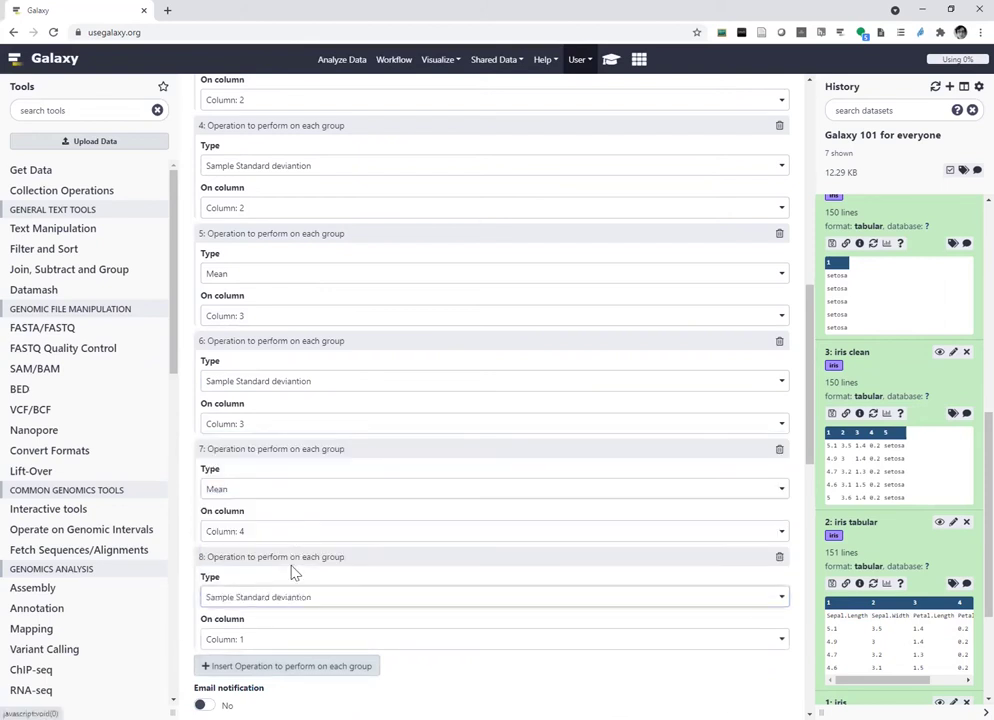
scroll(271, 610, "down", 3)
left_click(277, 436)
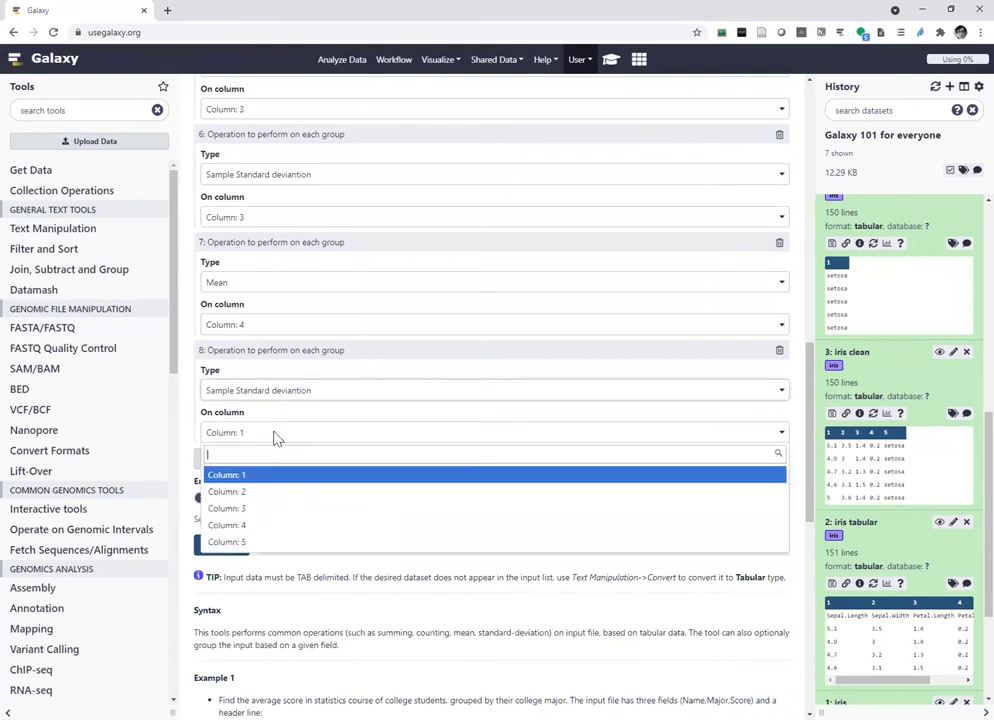
left_click(248, 525)
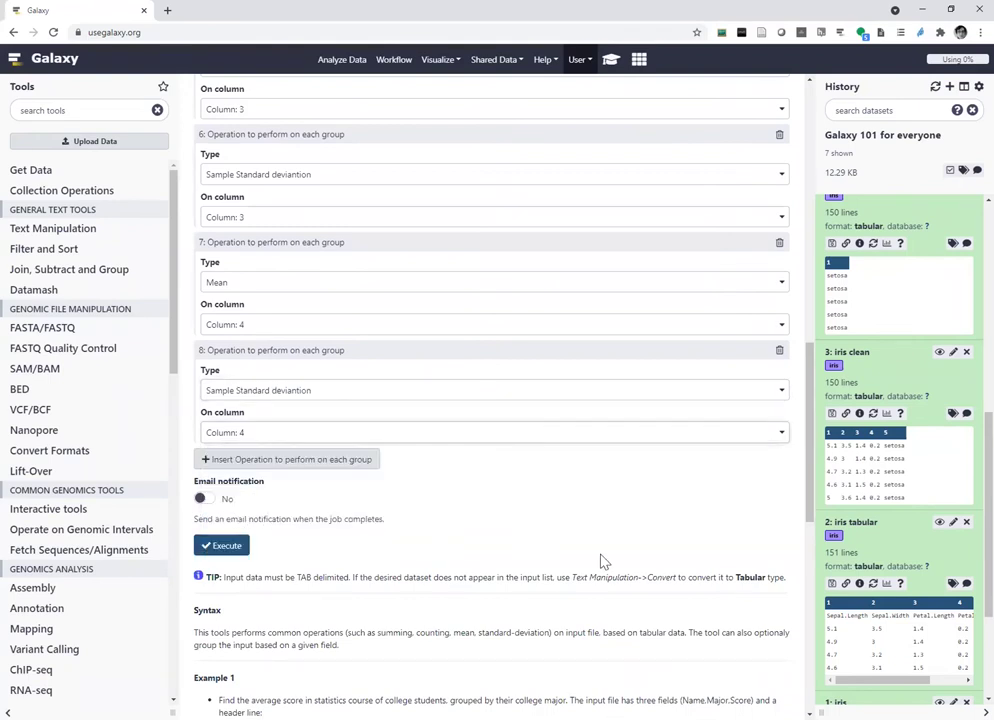
left_click(223, 550)
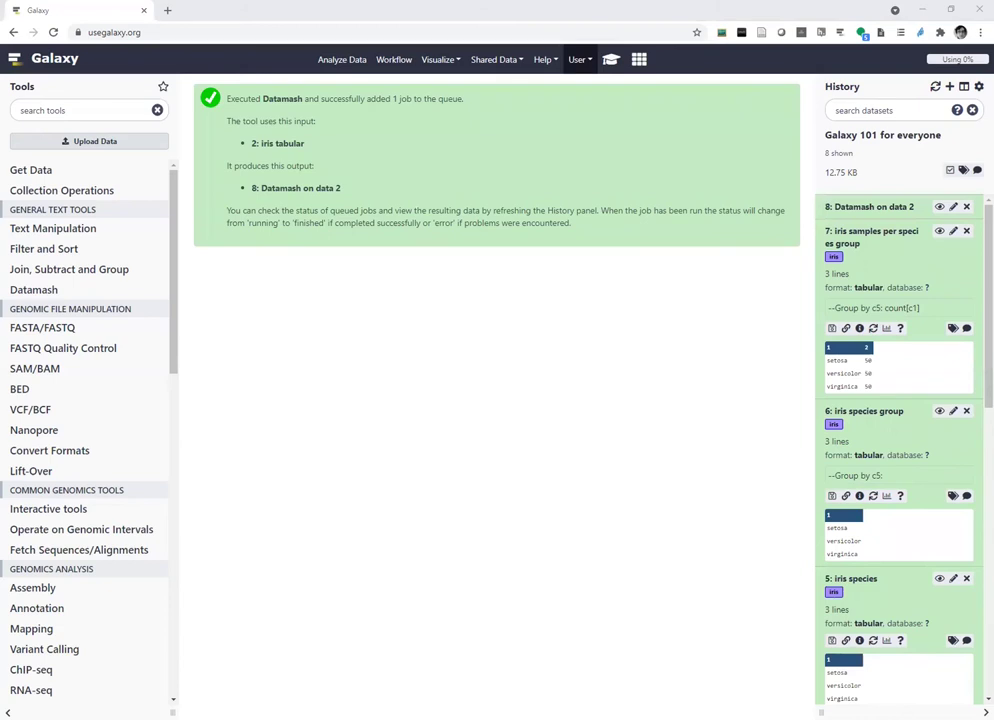
Expand the new Datamash output in the history, rename it "iris summary and statistics" and save its attributes
left_click(879, 208)
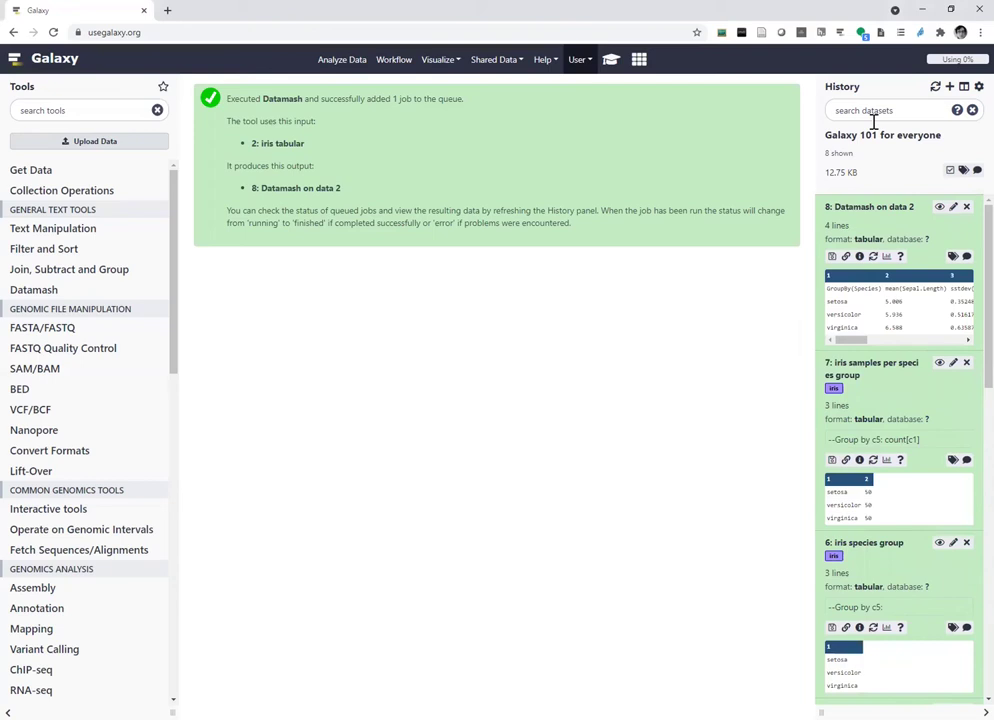
left_click(953, 208)
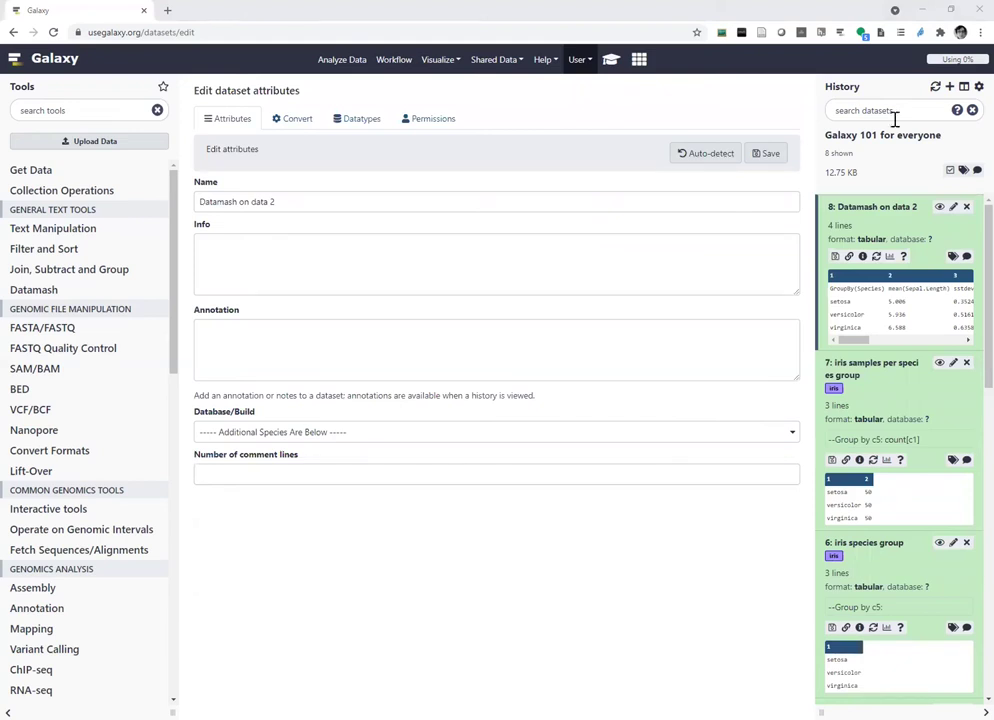
left_click(352, 206)
key("BackSpace")
key("BackSpace")
key("BackSpace")
key("BackSpace")
key("BackSpace")
key("BackSpace")
key("BackSpace")
key("BackSpace")
key("BackSpace")
key("BackSpace")
key("BackSpace")
key("BackSpace")
key("BackSpace")
key("BackSpace")
key("BackSpace")
key("BackSpace")
key("BackSpace")
key("BackSpace")
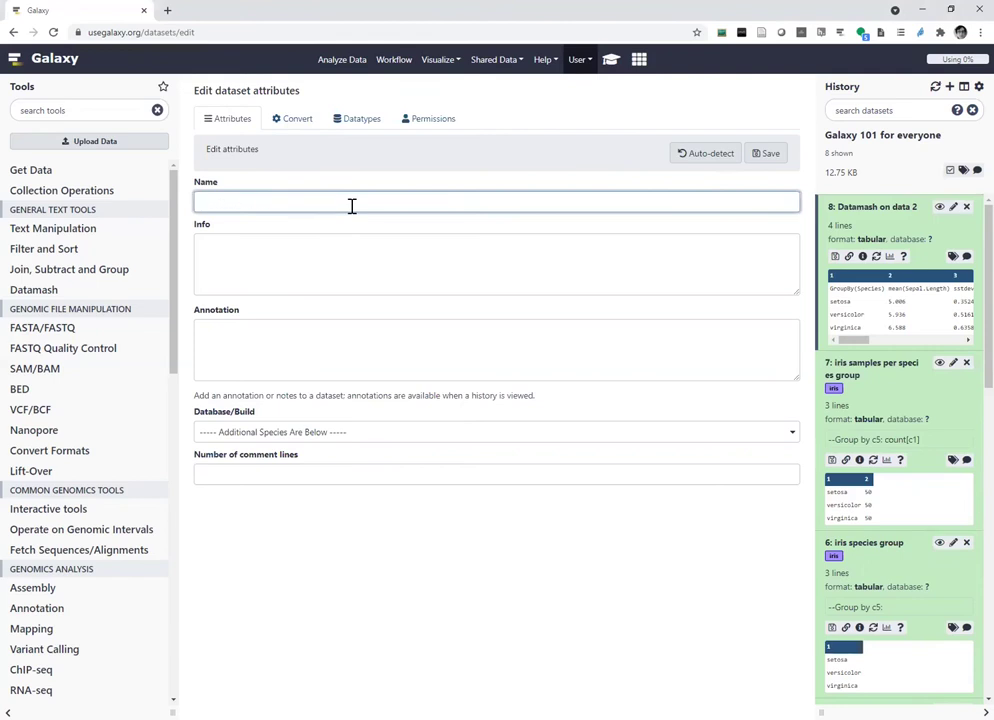
type("iris summary and statistics")
left_click(767, 156)
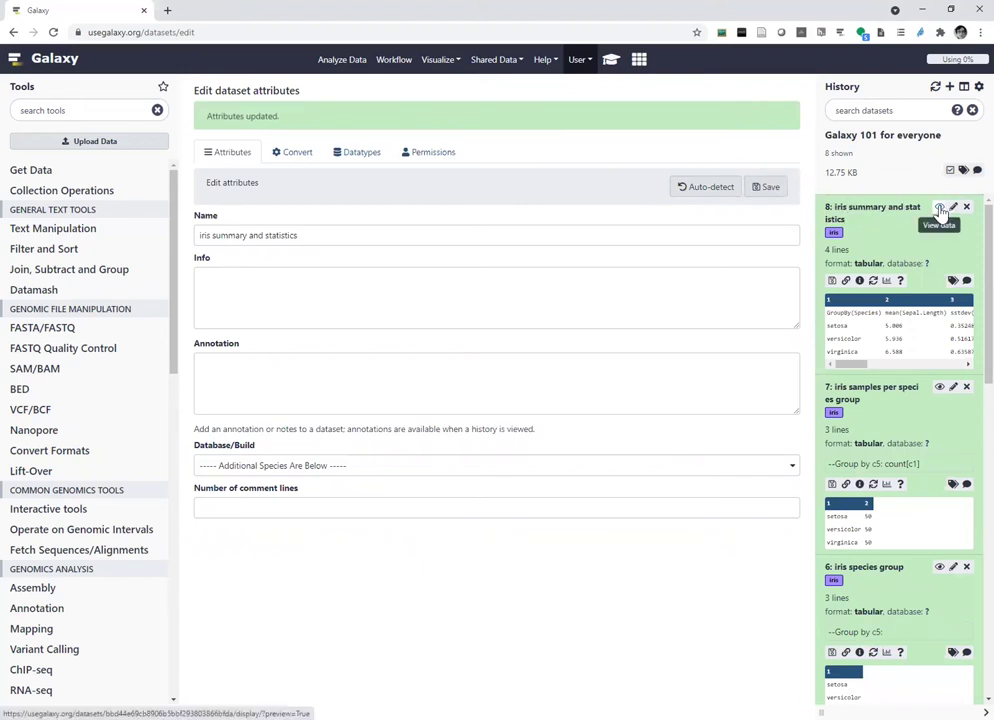
View the data of the iris summary and statistics dataset and examine the mean and standard deviation columns for each species
left_click(939, 207)
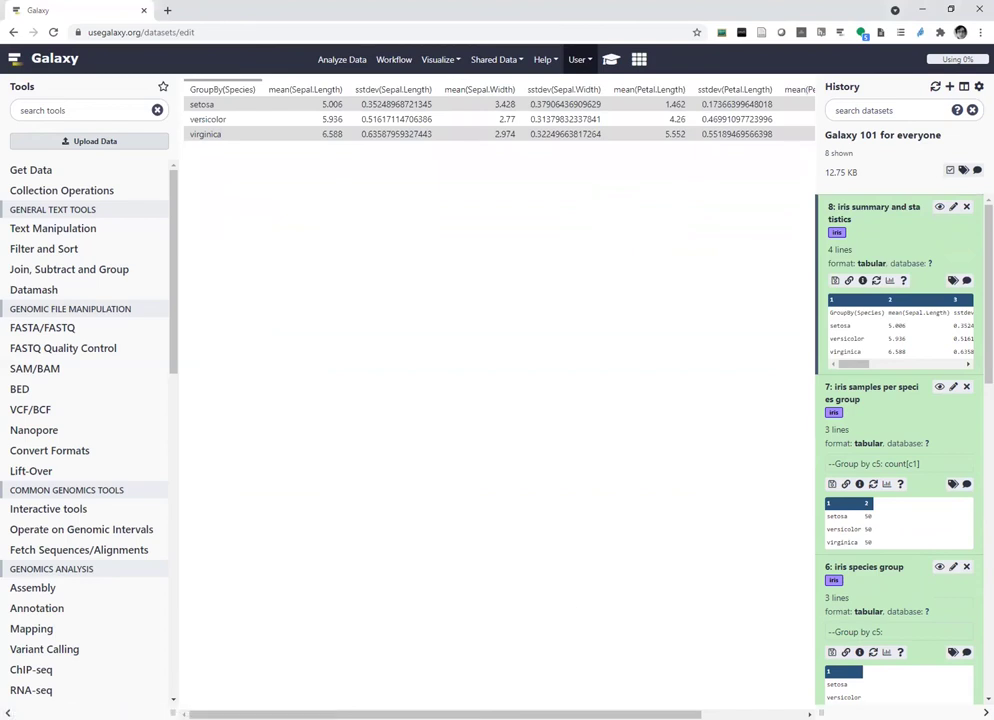
scroll(676, 601, "right", 5)
scroll(676, 601, "left", 5)
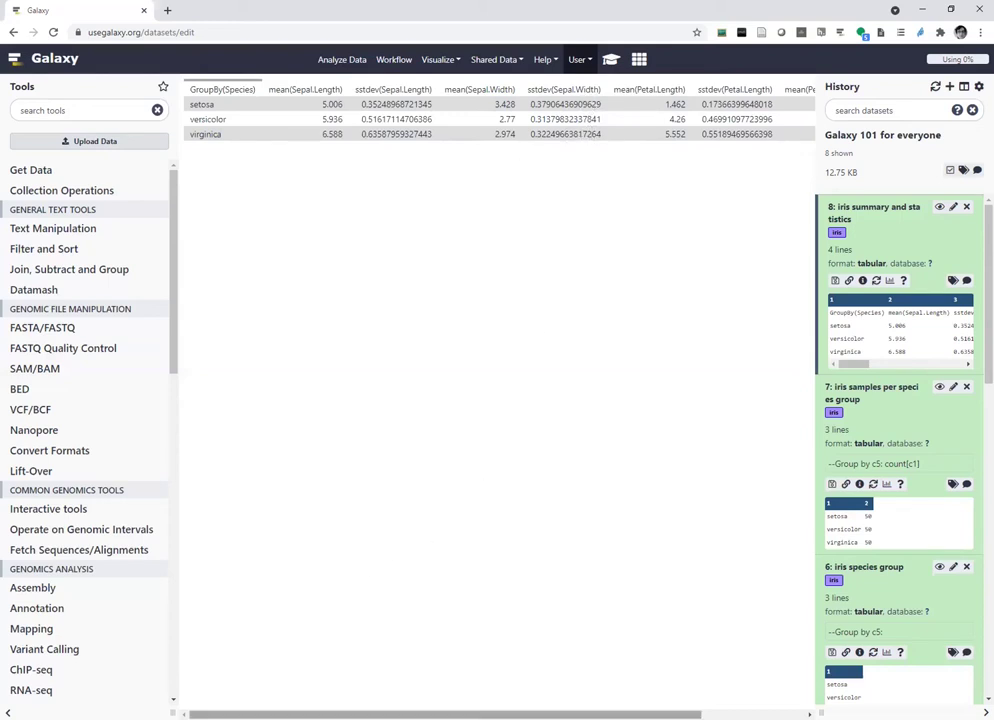
scroll(497, 112, "right", 4)
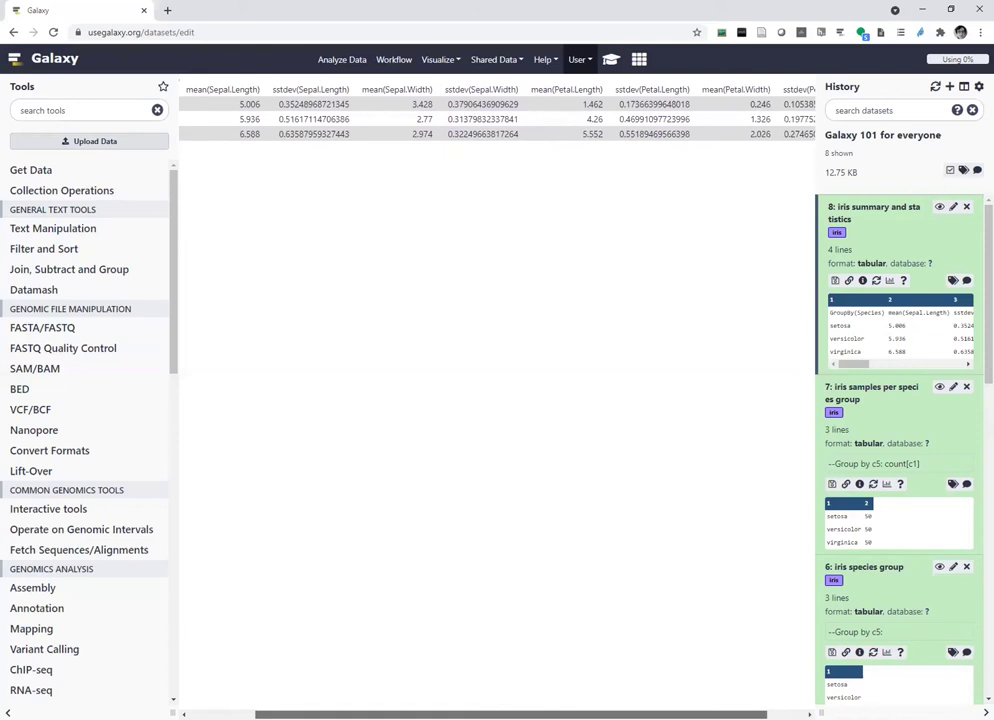
Examine the mean and standard deviation columns for each species in the iris summary and statistics table
scroll(497, 112, "right", 3)
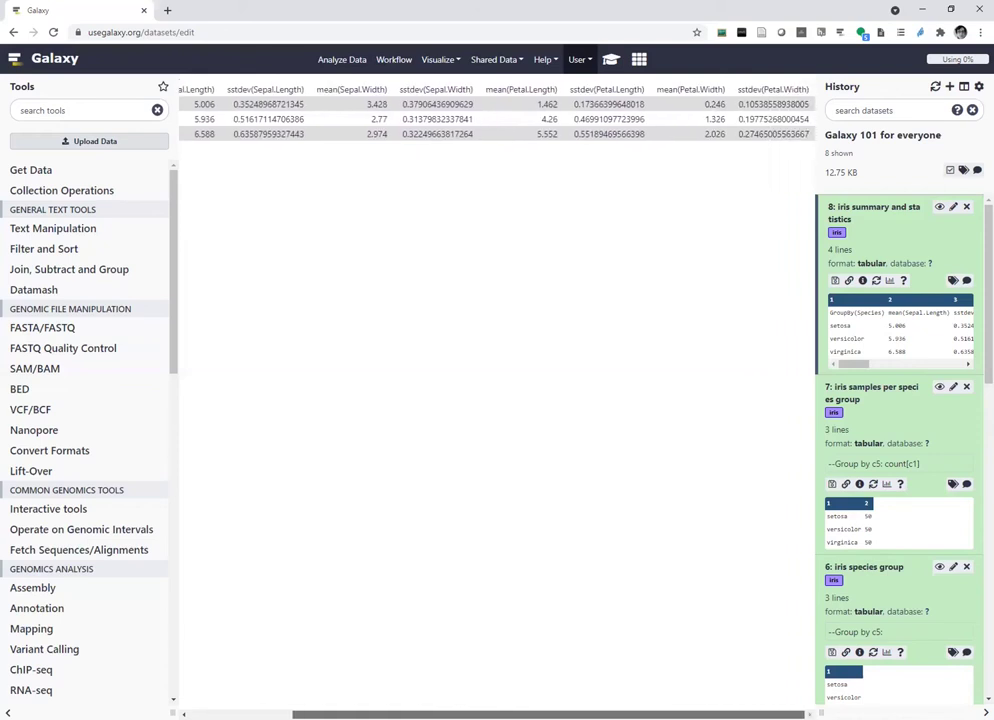
scroll(308, 676, "left", 7)
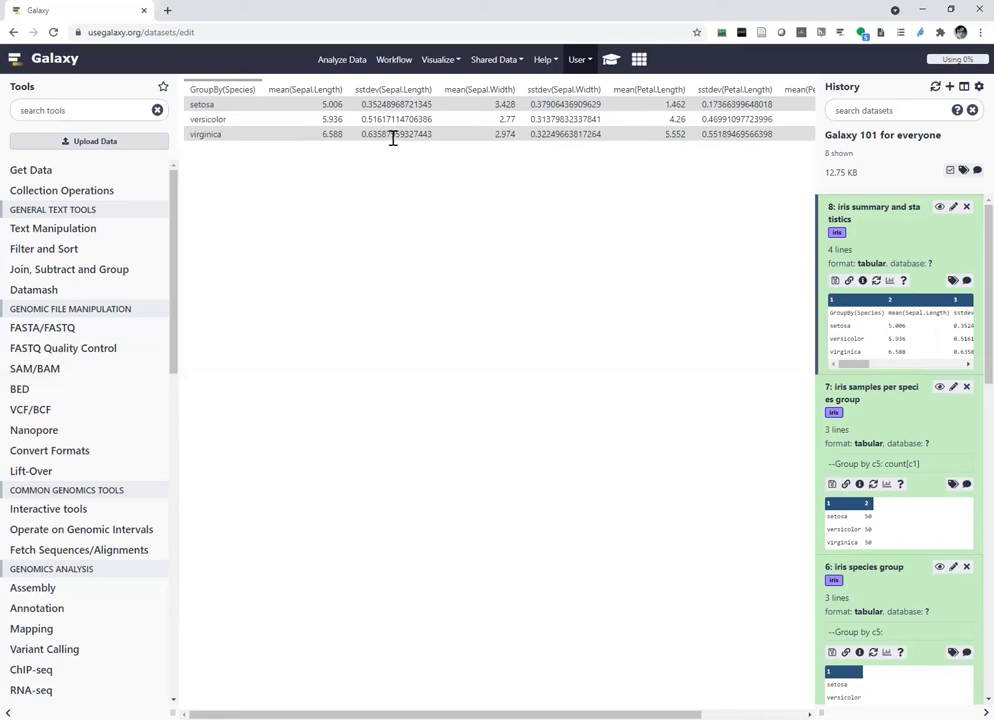
left_click_drag(362, 104, 388, 112)
double_click(667, 104)
left_click_drag(445, 714, 548, 714)
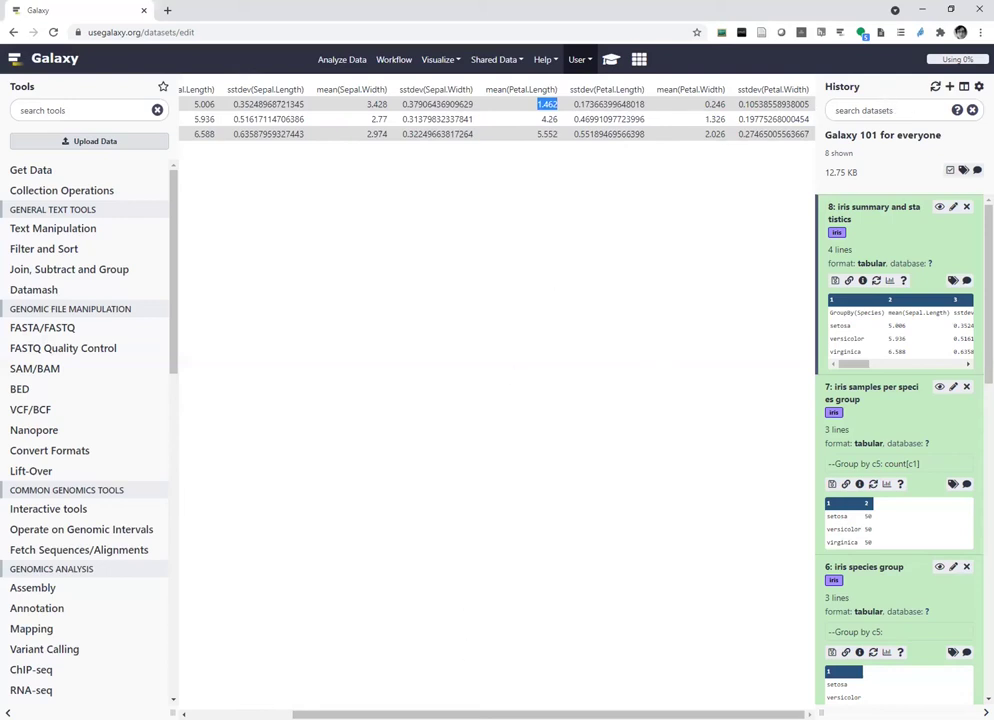
left_click_drag(550, 714, 492, 714)
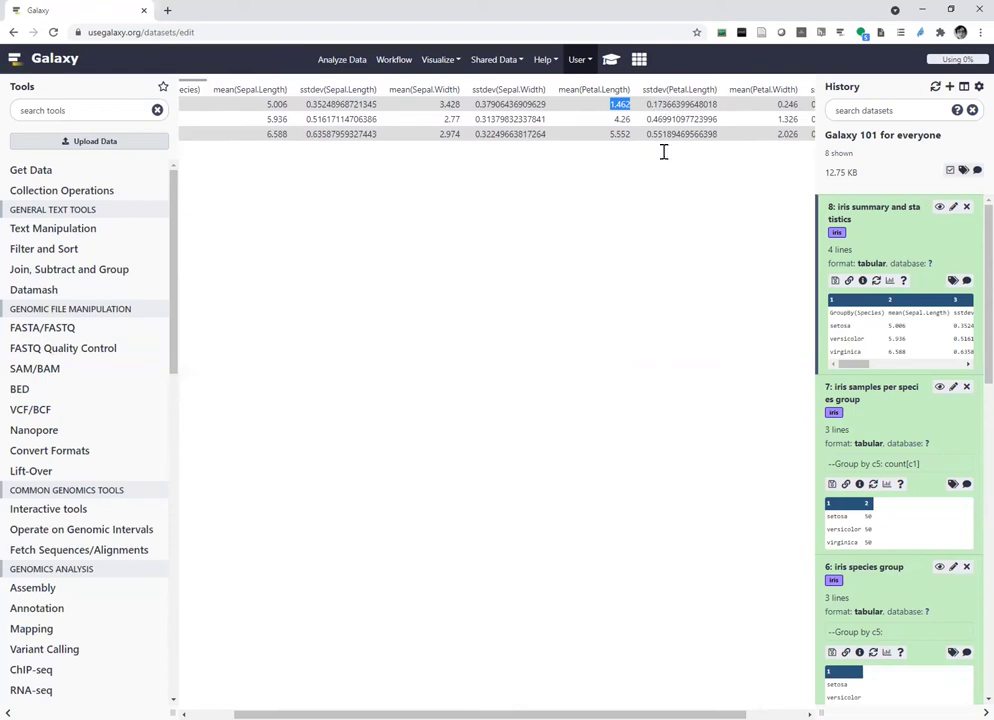
key("ctrl+a")
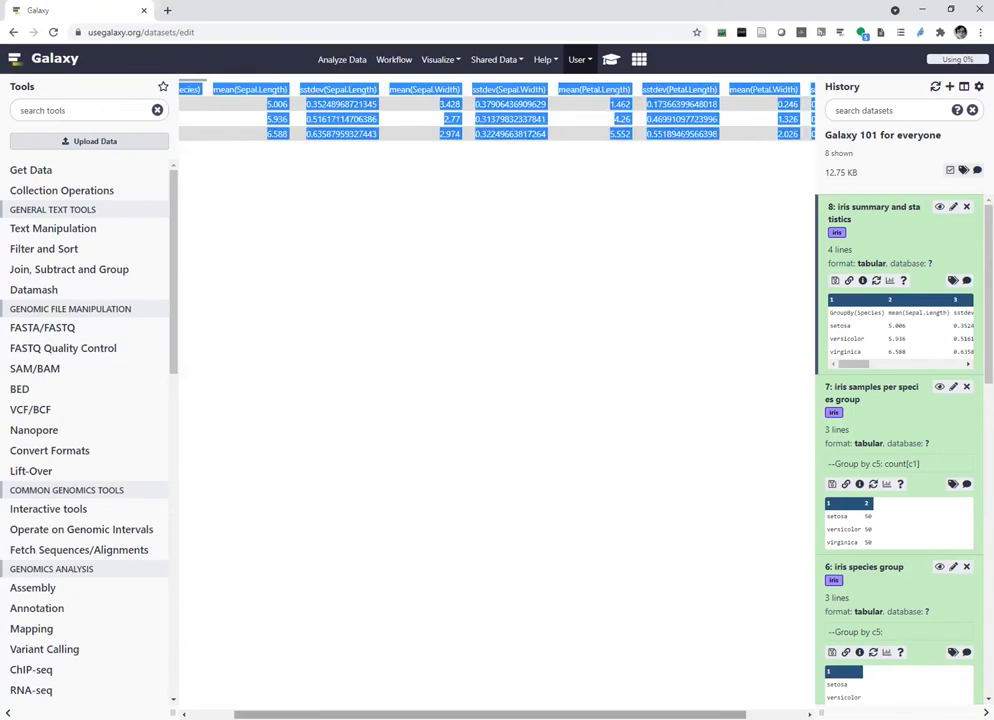
left_click(486, 594)
scroll(497, 112, "left", 2)
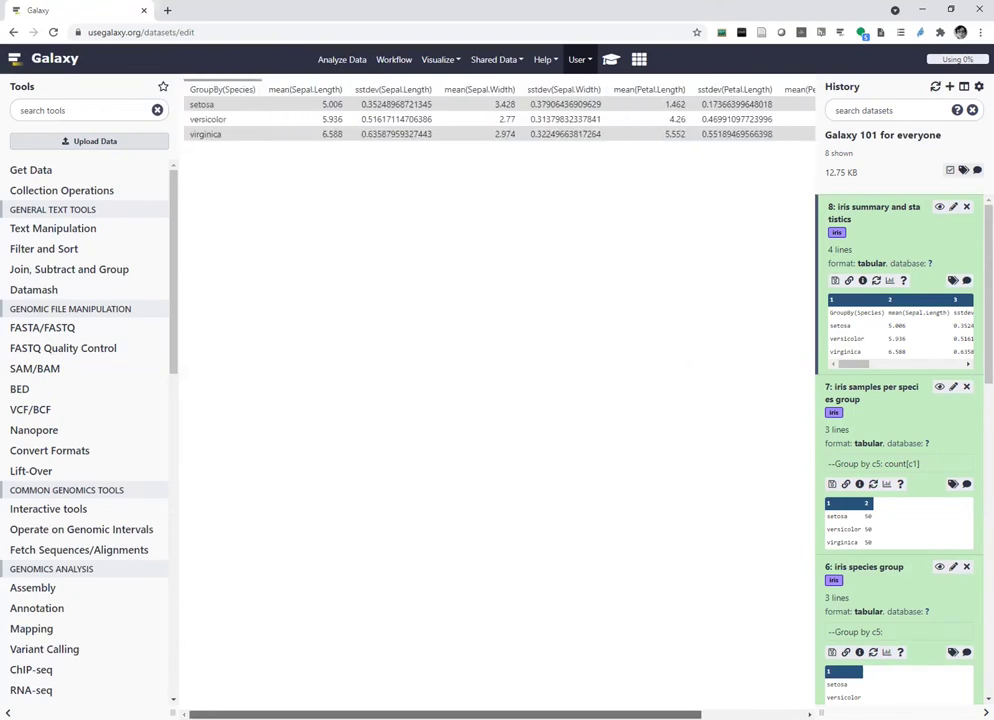
scroll(497, 112, "right", 3)
scroll(497, 112, "left", 3)
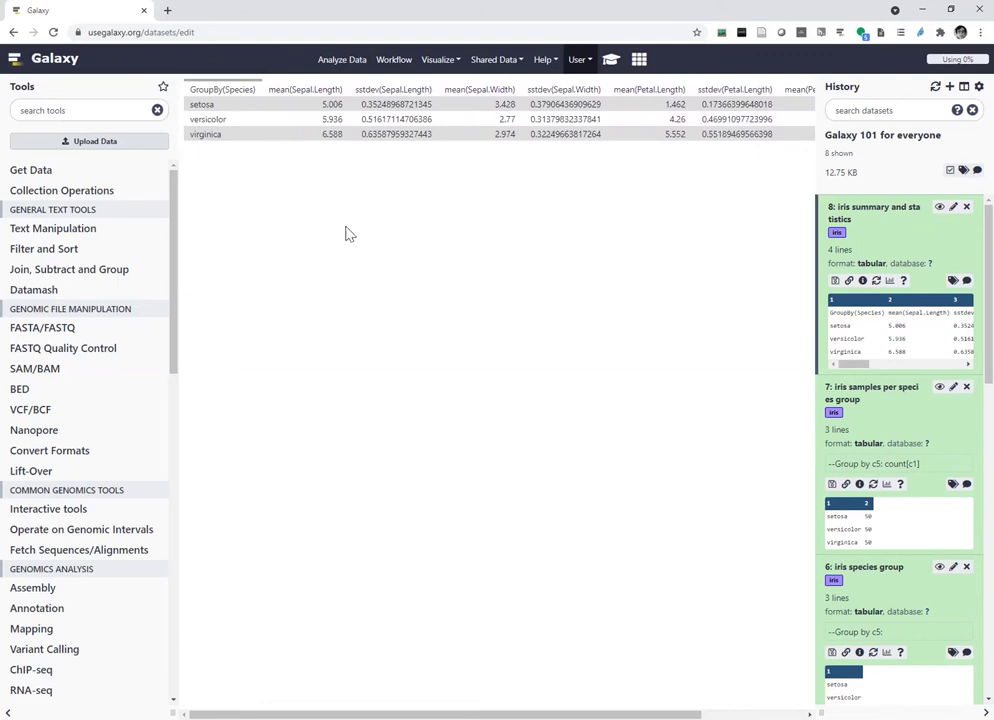
double_click(203, 104)
Open the Galaxy training material and reveal the solution to the question about differentiating the Iris flower species
left_click(610, 62)
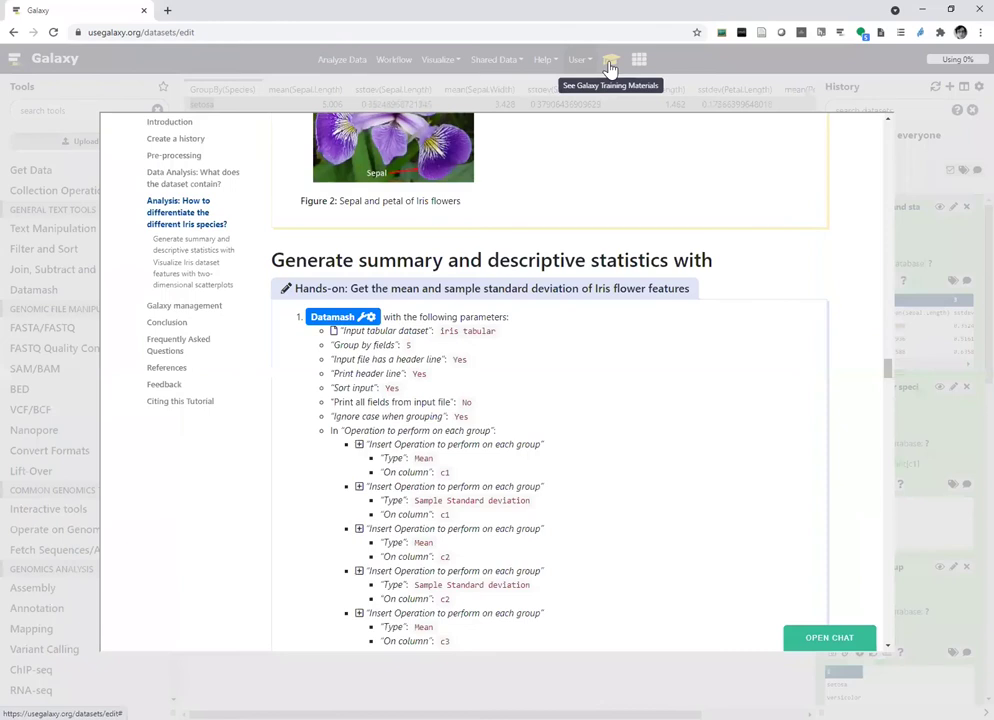
scroll(664, 258, "down", 5)
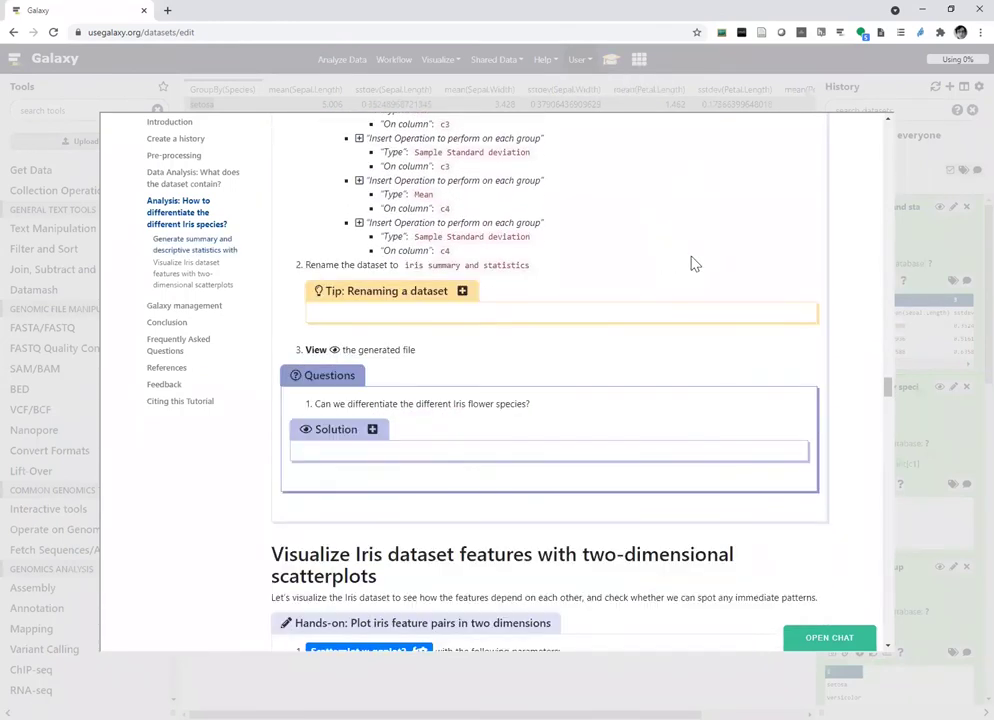
left_click(372, 433)
scroll(443, 396, "down", 1)
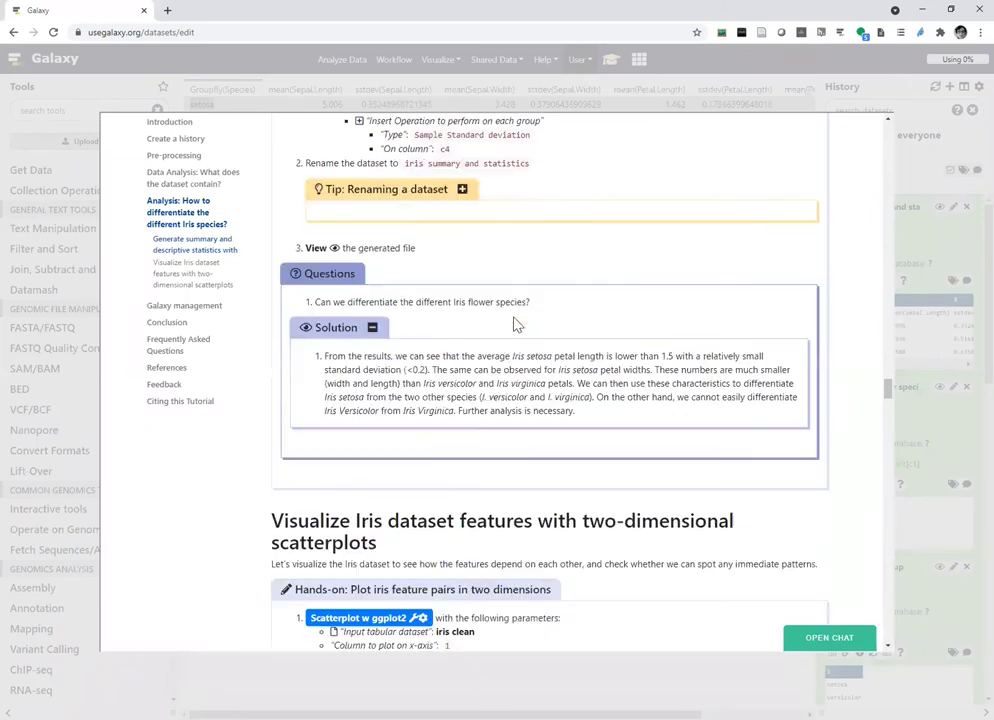
scroll(605, 344, "down", 1)
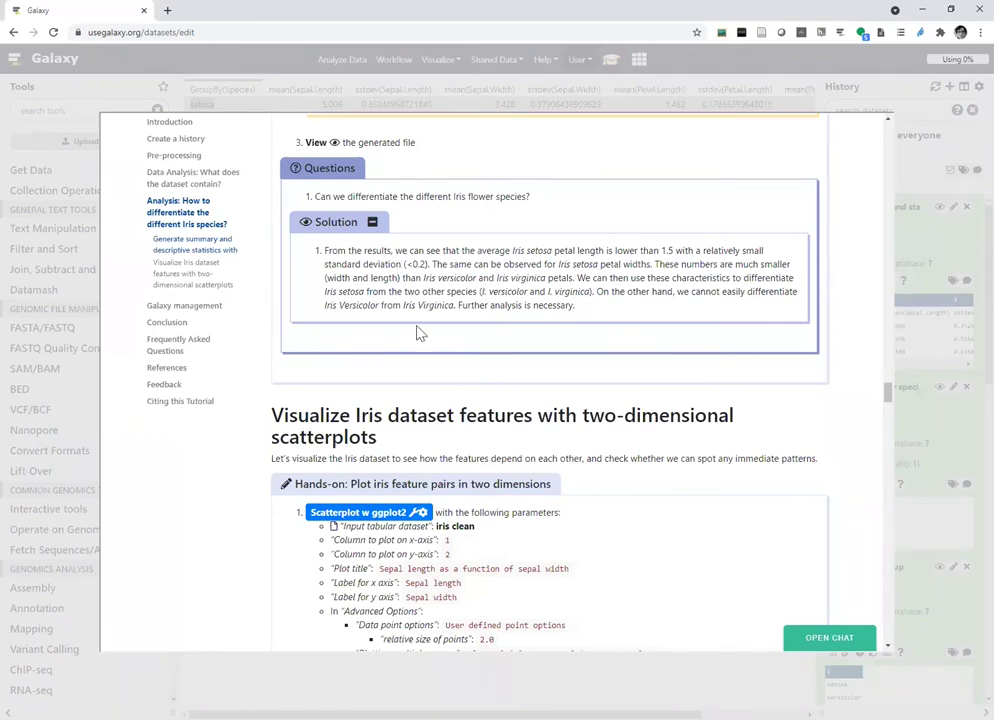
Read the tutorial's scatterplot exercise on plotting iris feature pairs in two dimensions, and close the tutorial
scroll(601, 330, "down", 2)
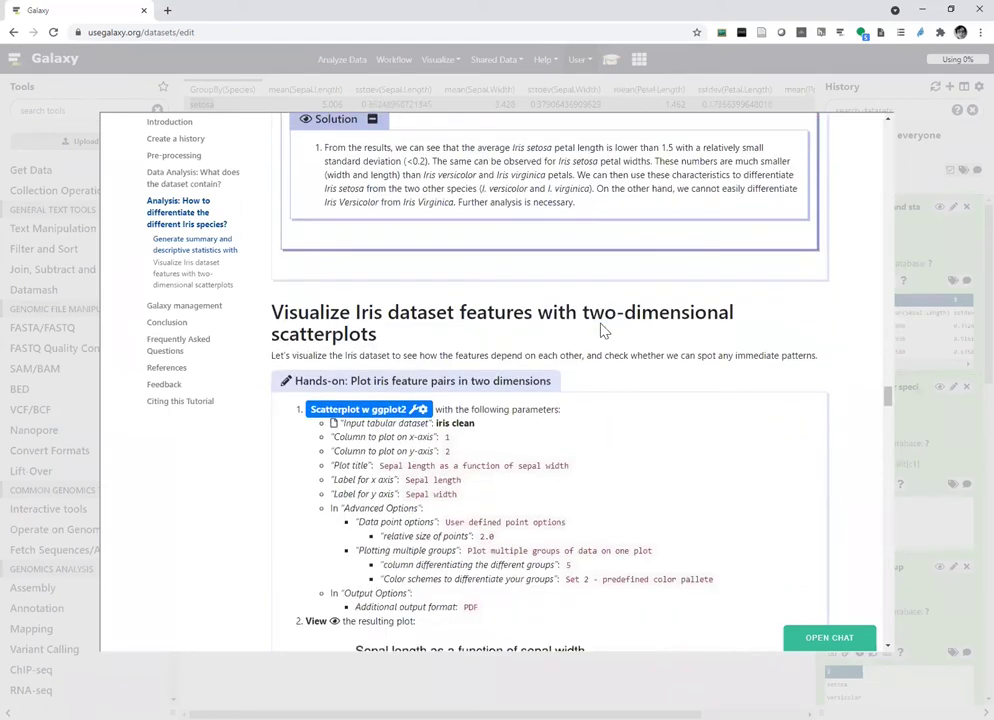
scroll(601, 330, "down", 2)
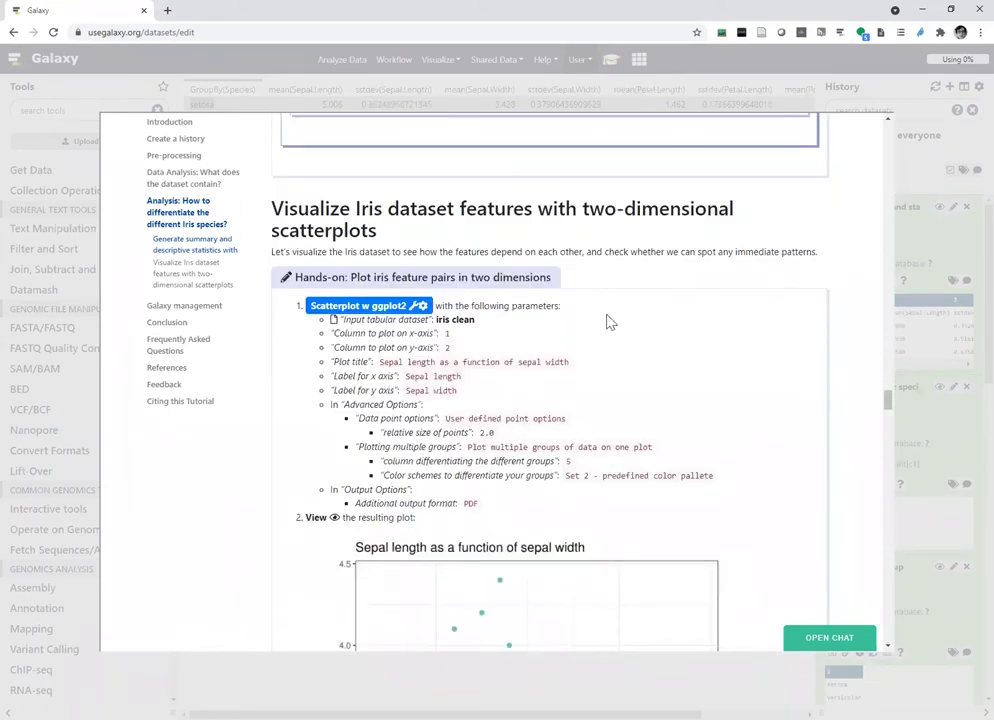
scroll(608, 322, "down", 1)
scroll(609, 320, "up", 1)
scroll(608, 322, "down", 3)
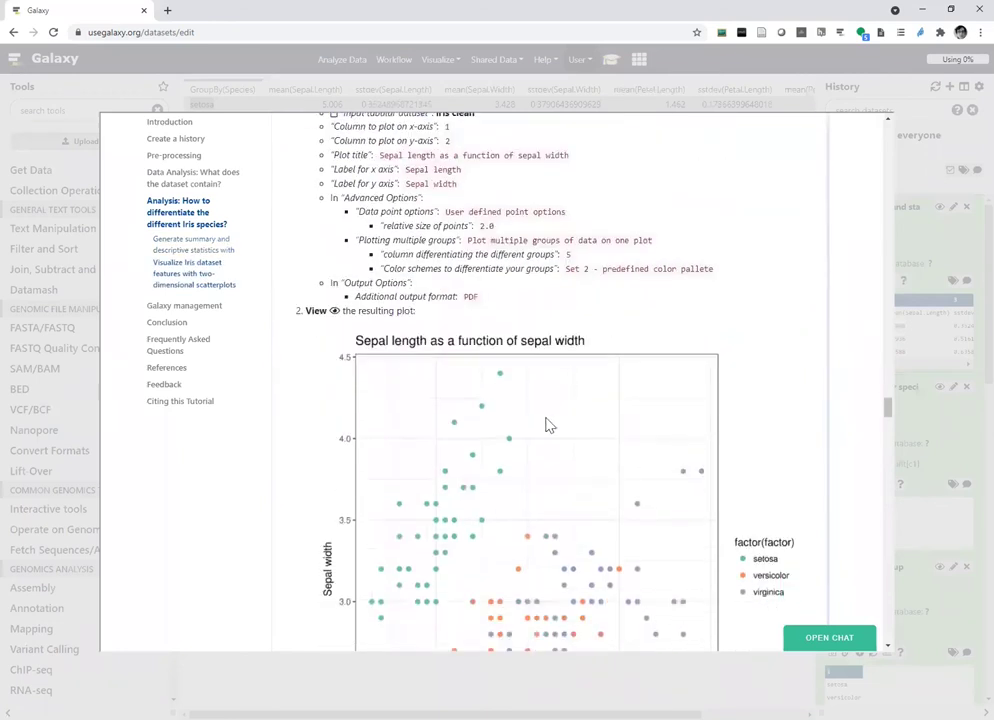
scroll(659, 286, "up", 2)
scroll(659, 286, "up", 2)
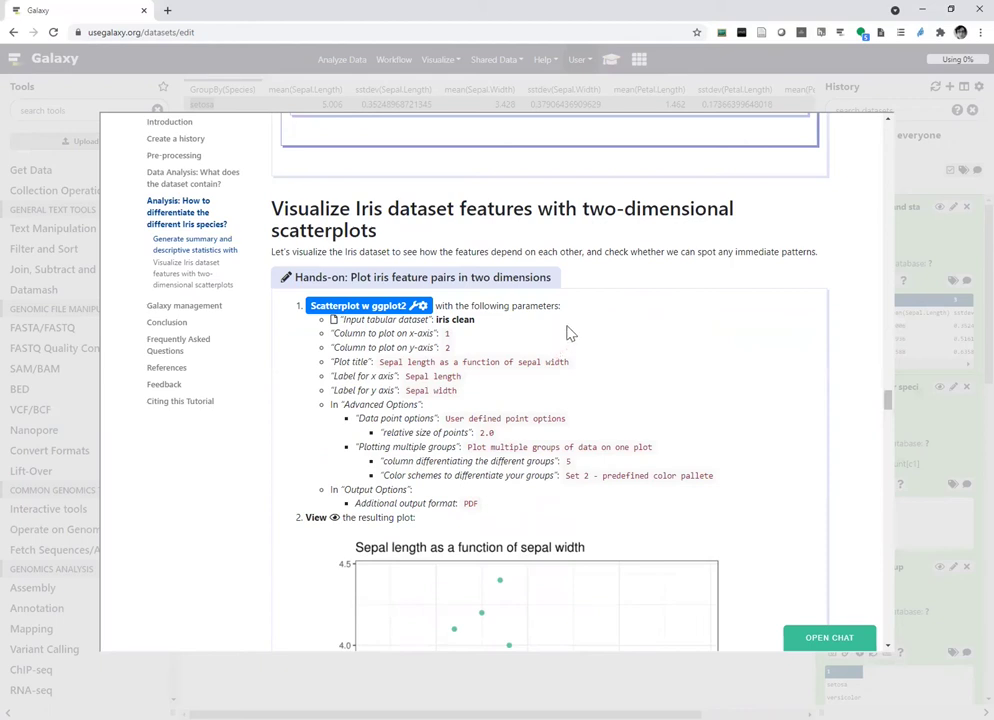
scroll(574, 330, "down", 2)
scroll(576, 325, "up", 1)
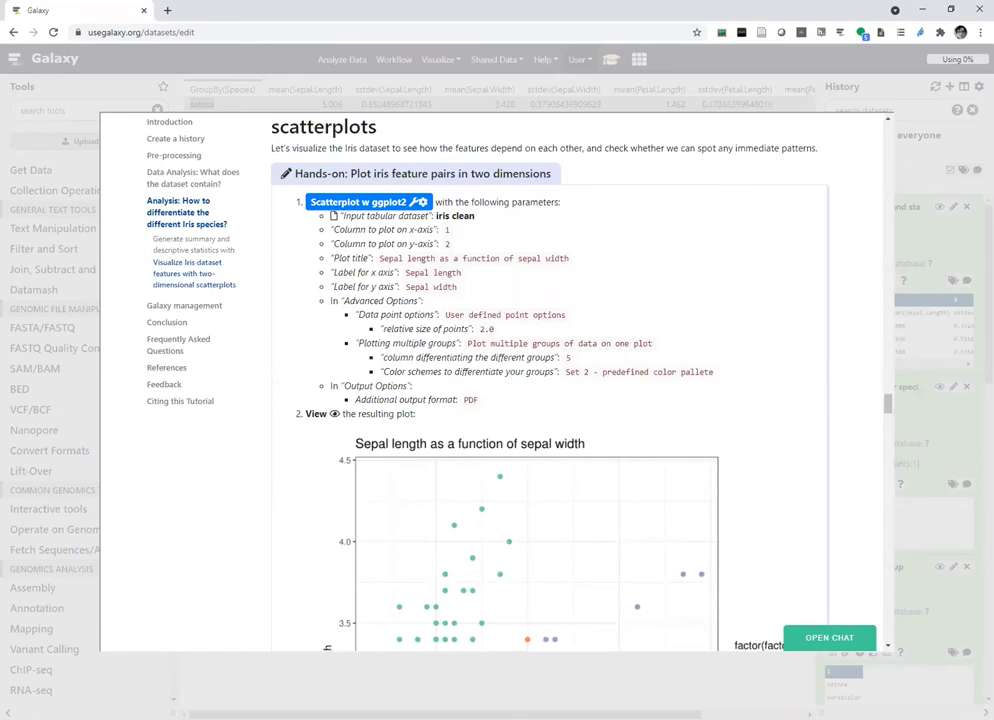
left_click(774, 690)
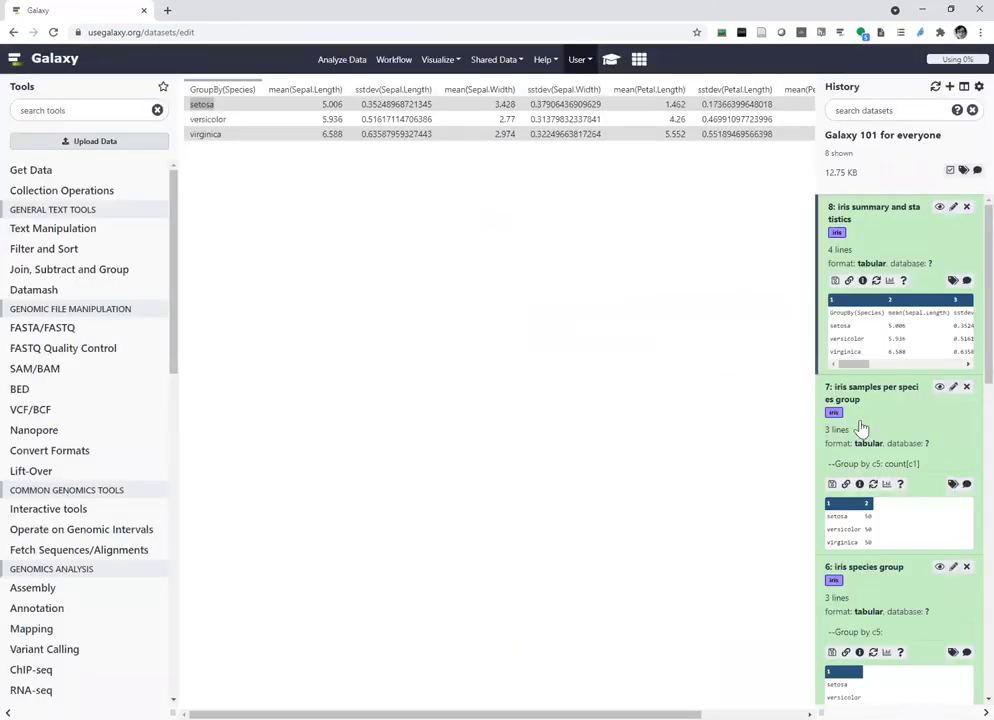
View the contents of the iris tabular dataset from the history
scroll(884, 470, "down", 5)
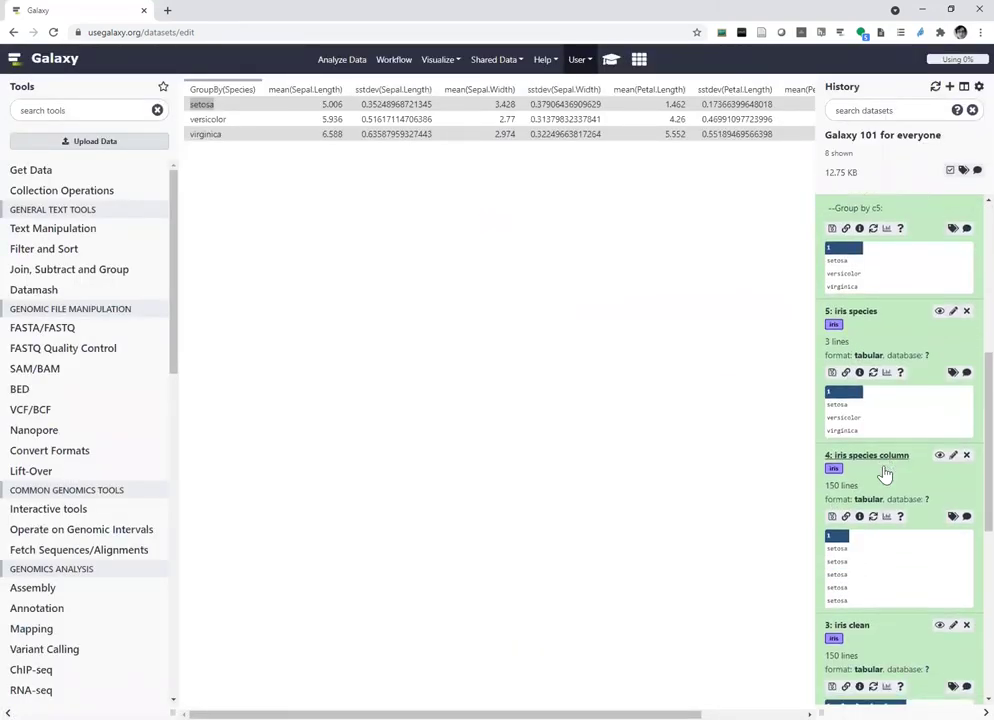
scroll(884, 470, "down", 3)
scroll(886, 455, "down", 2)
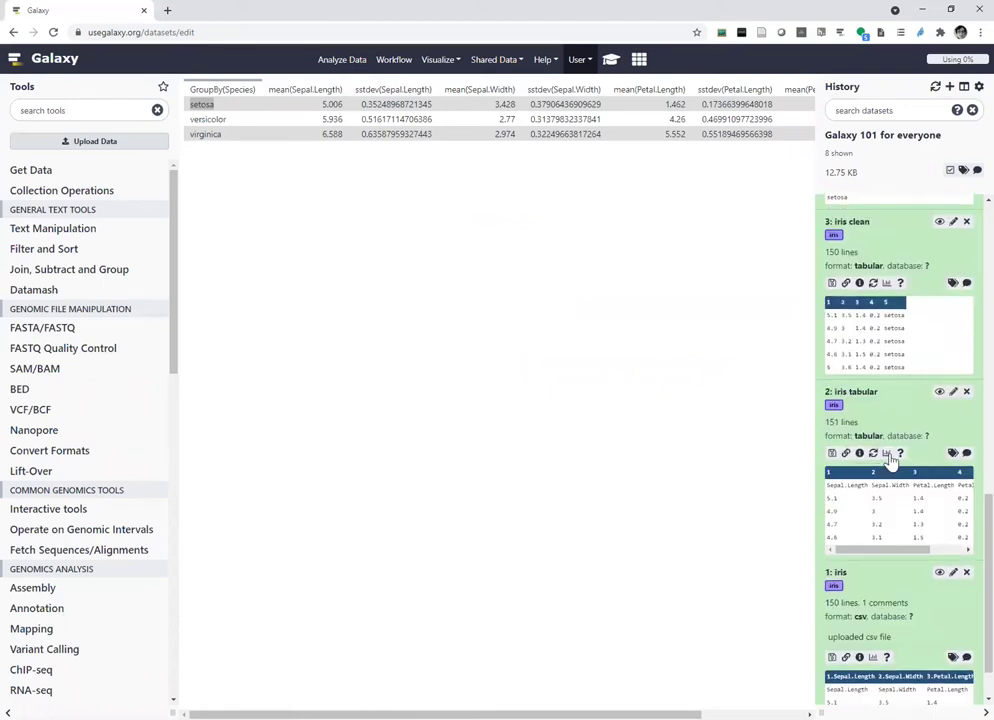
left_click(938, 394)
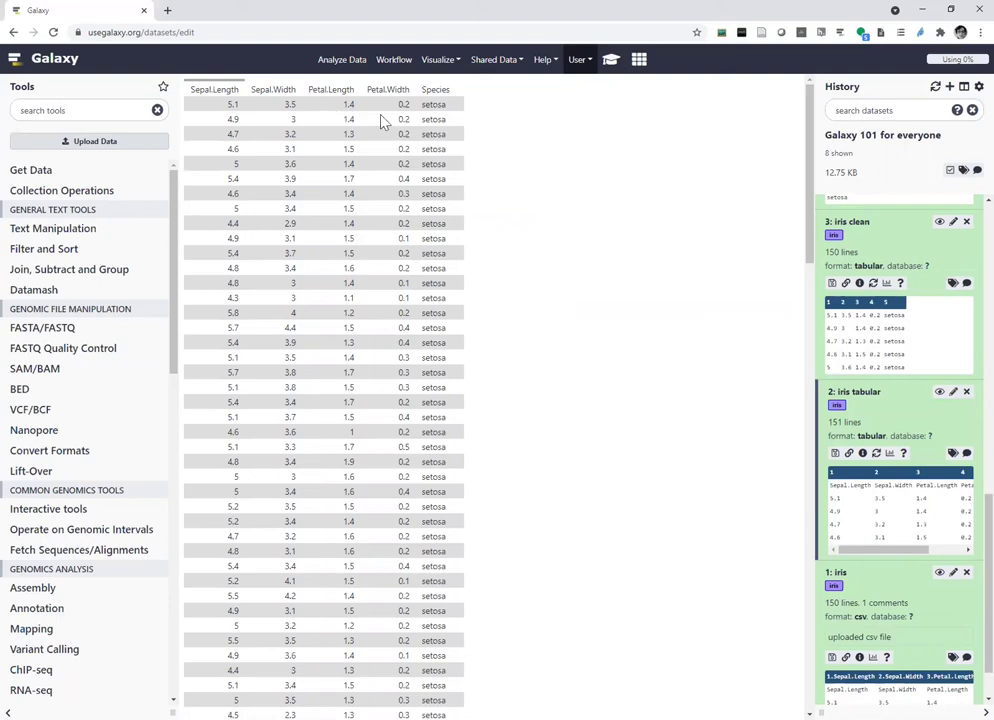
Reopen the tutorial's scatterplot exercise, review the example plot, and select the plot title text "Sepal length as a function of sepal width"
left_click(611, 59)
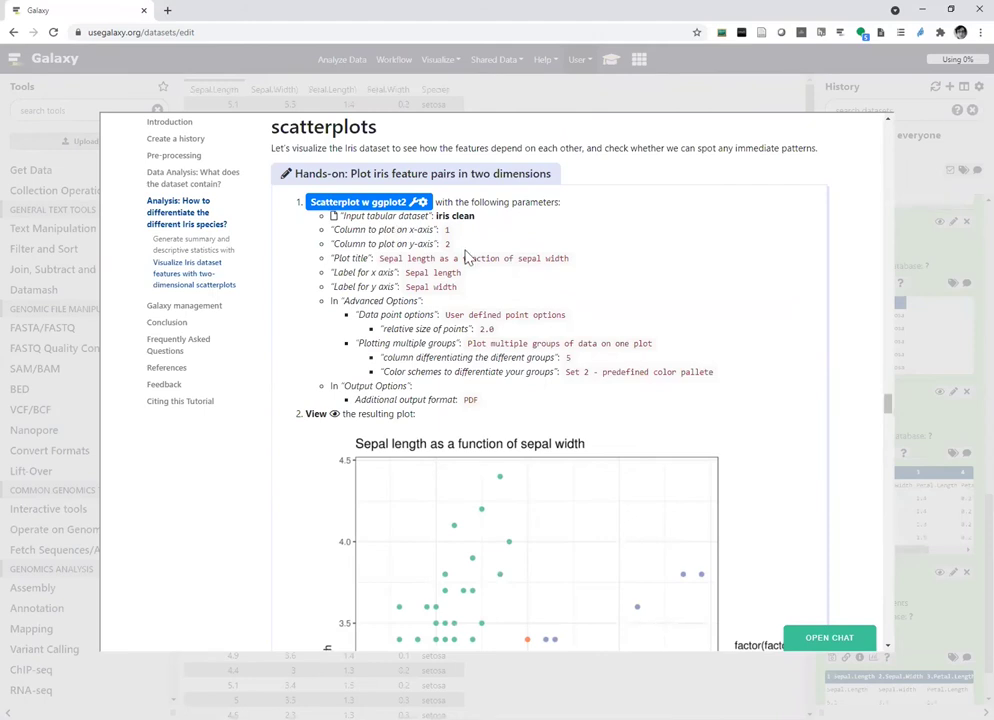
scroll(465, 256, "down", 5)
scroll(465, 256, "up", 1)
scroll(465, 256, "down", 1)
scroll(465, 256, "up", 1)
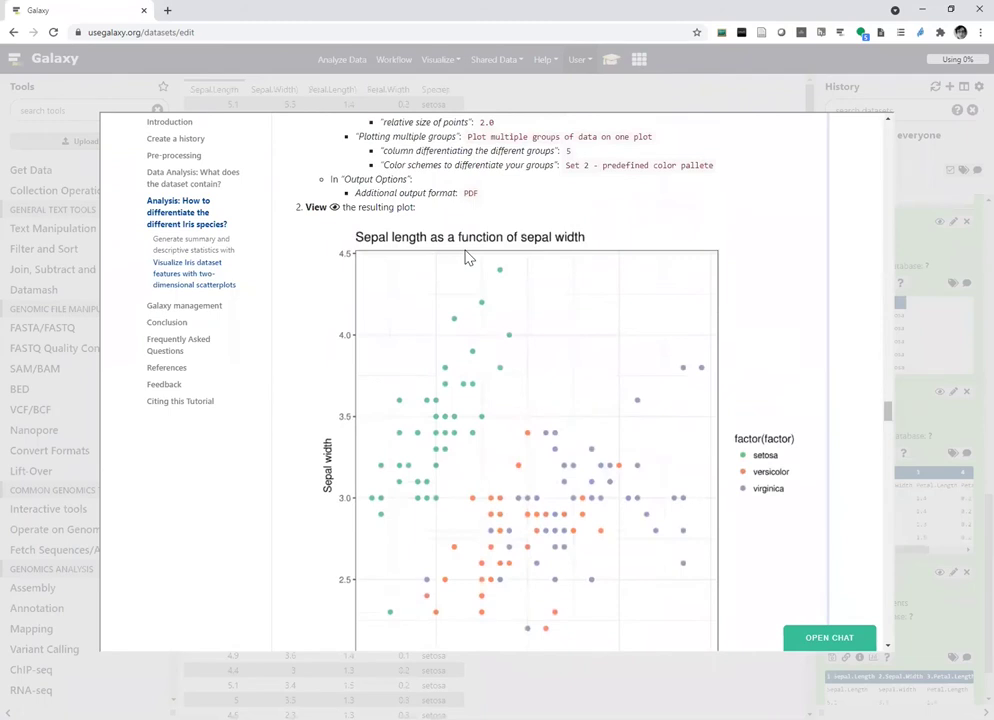
scroll(465, 256, "up", 2)
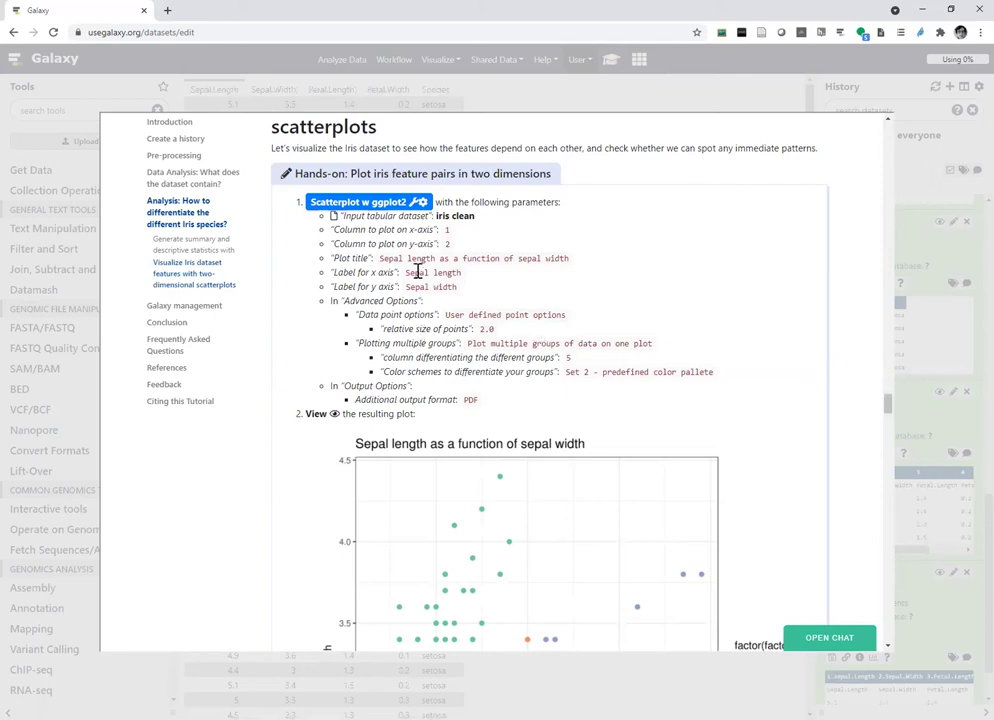
left_click_drag(380, 259, 575, 266)
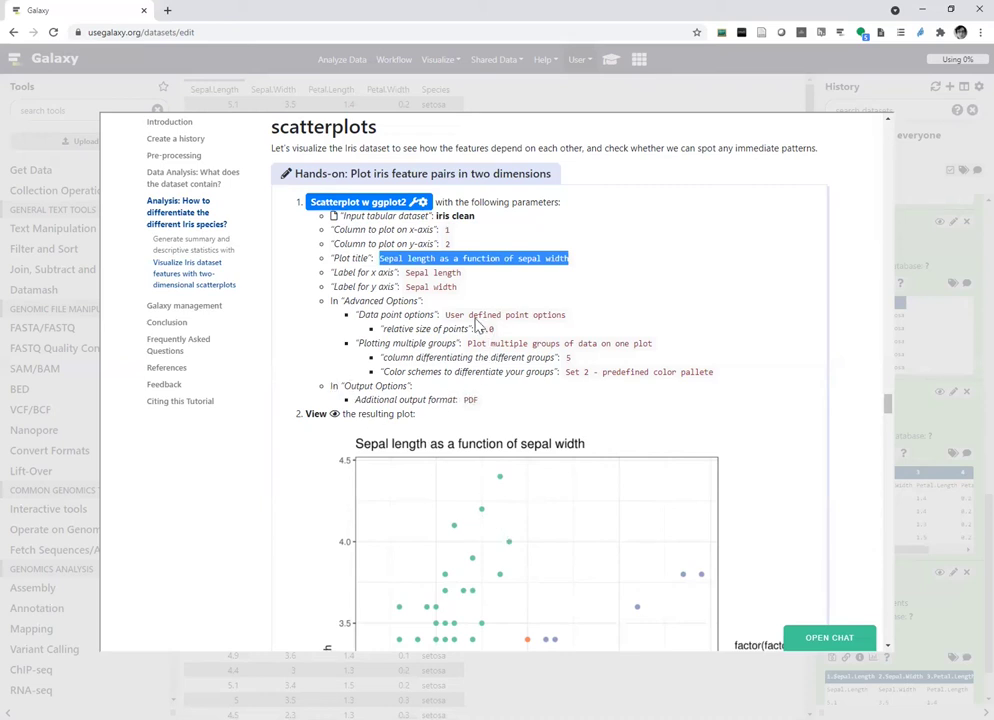
Open the Scatterplot w ggplot2 tool from the tutorial and set its input dataset to "3: iris clean"
left_click(360, 203)
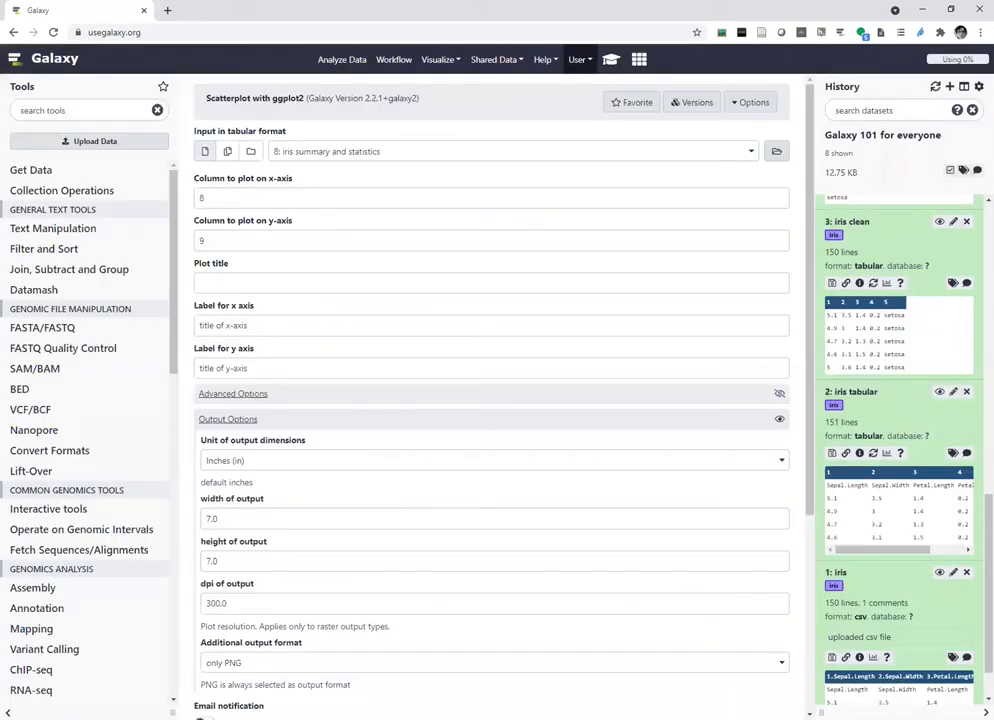
left_click(506, 156)
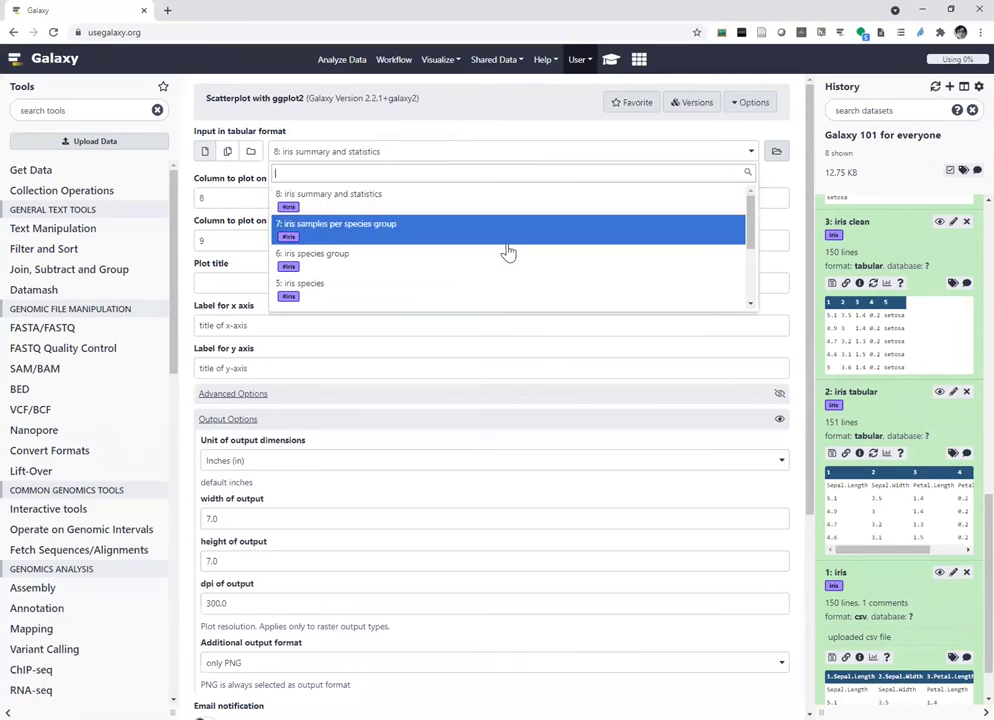
scroll(506, 262, "down", 2)
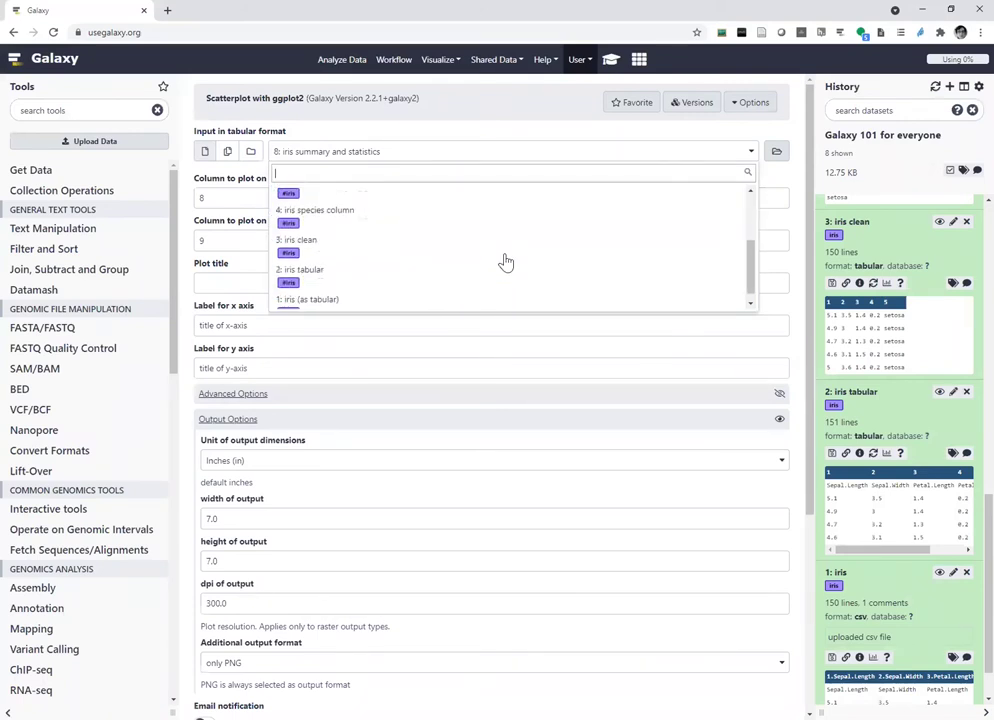
left_click(375, 250)
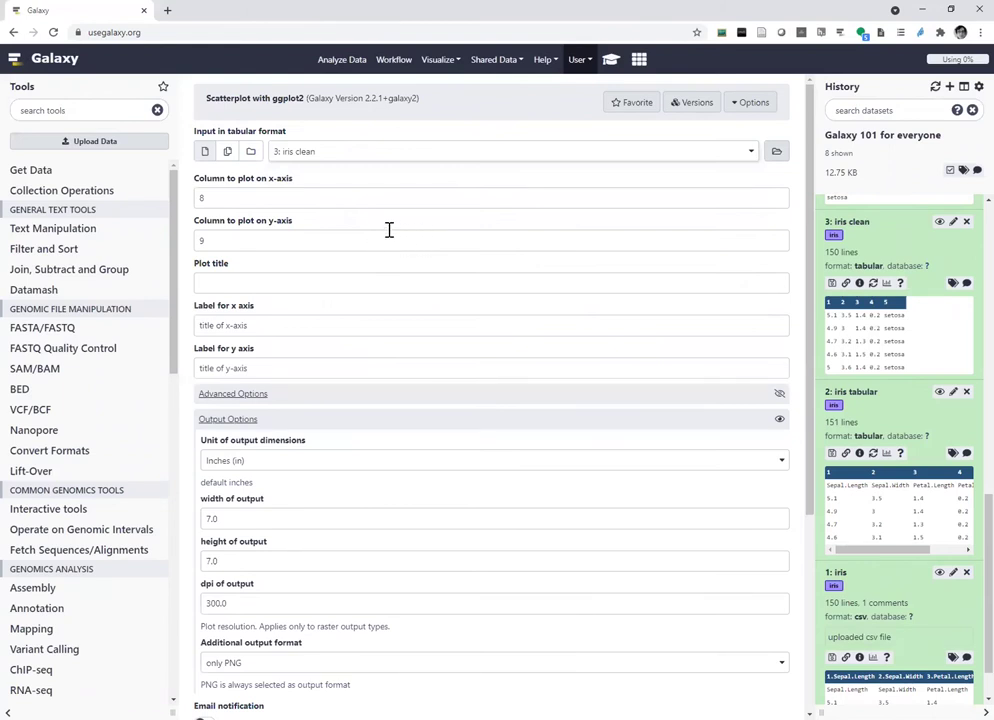
Set the column to plot on the x-axis to 1 and on the y-axis to 2
left_click(324, 204)
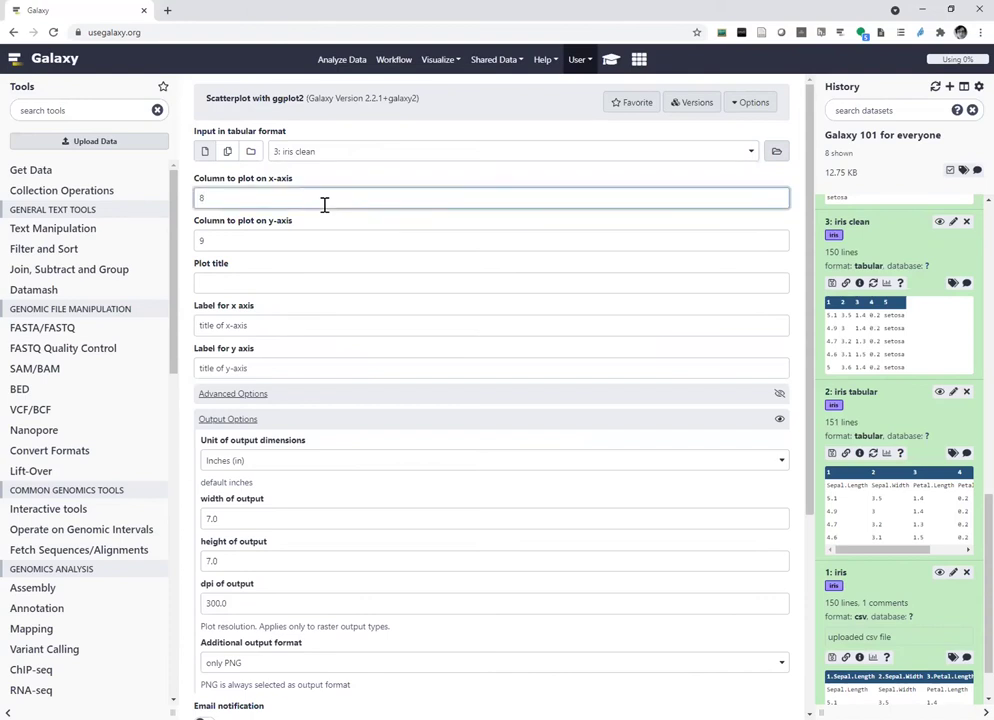
key("BackSpace")
type("1")
left_click(242, 249)
key("BackSpace")
type("2")
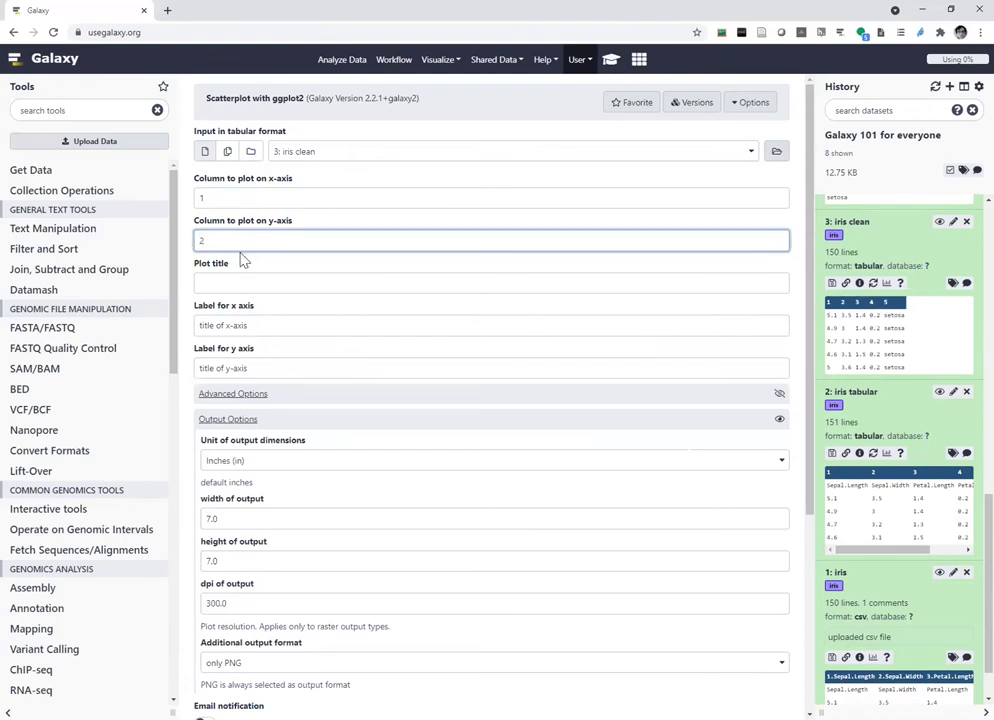
Set the plot title to "Sepal length as a function of sepal width" and the x axis label to "Sepal length"
left_click(235, 282)
type("Sepal length as a function of sepal width")
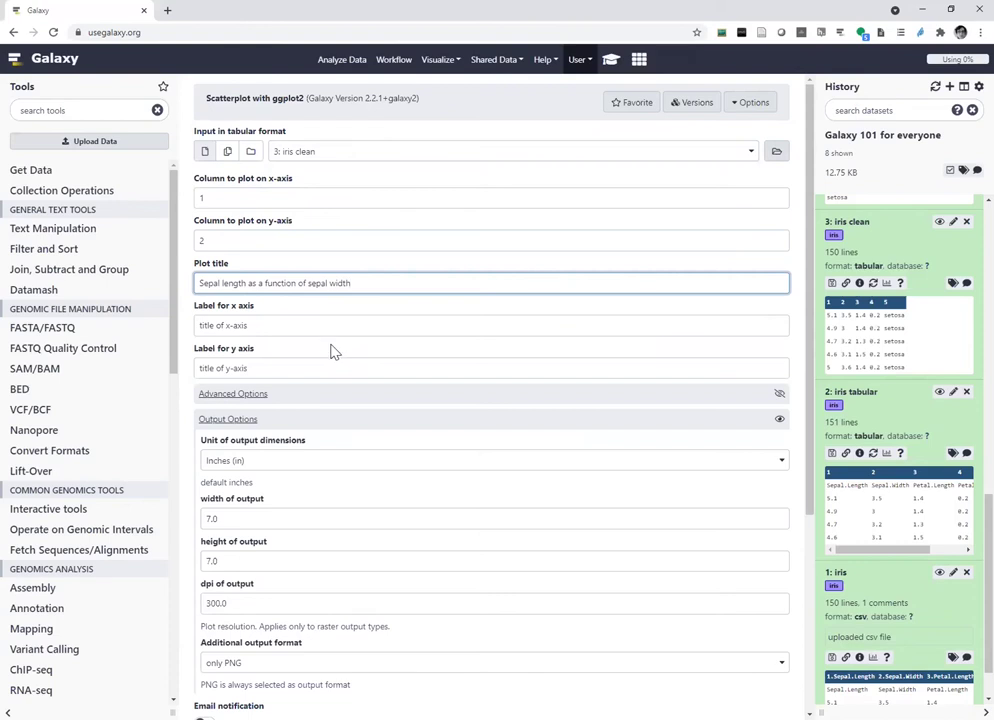
left_click(307, 323)
key("BackSpace")
key("BackSpace")
key("BackSpace")
key("BackSpace")
key("BackSpace")
key("BackSpace")
key("BackSpace")
key("BackSpace")
key("BackSpace")
key("BackSpace")
key("BackSpace")
key("BackSpace")
key("BackSpace")
key("BackSpace")
key("BackSpace")
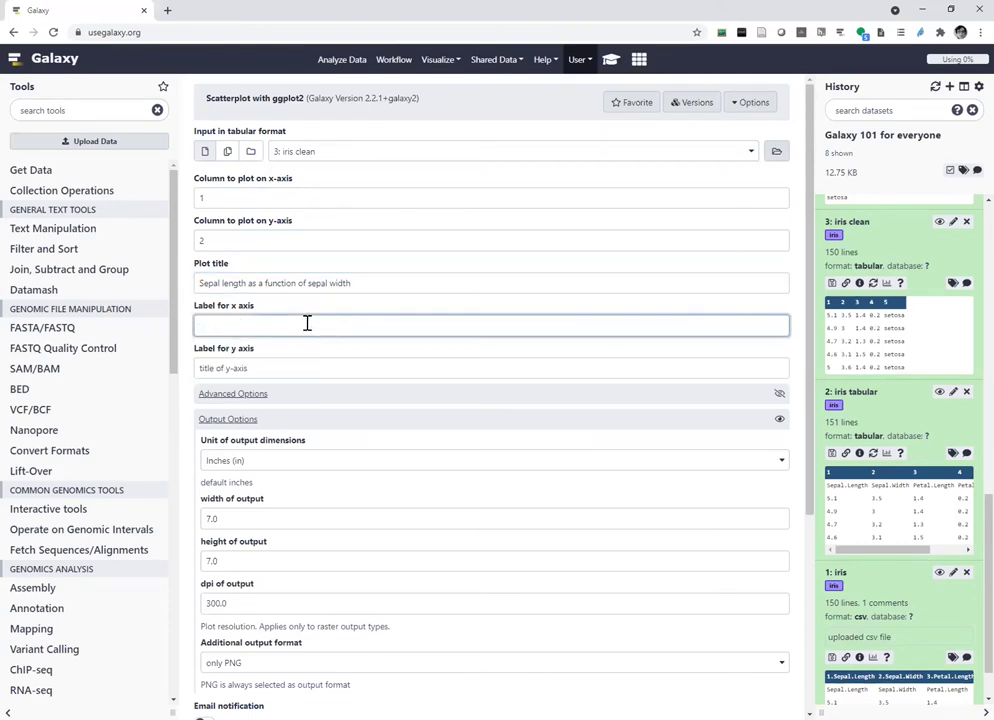
type("Sepal length")
Set the y axis label to "Sepal width" and expand the scatterplot's Advanced Options
triple_click(288, 372)
type("Sep")
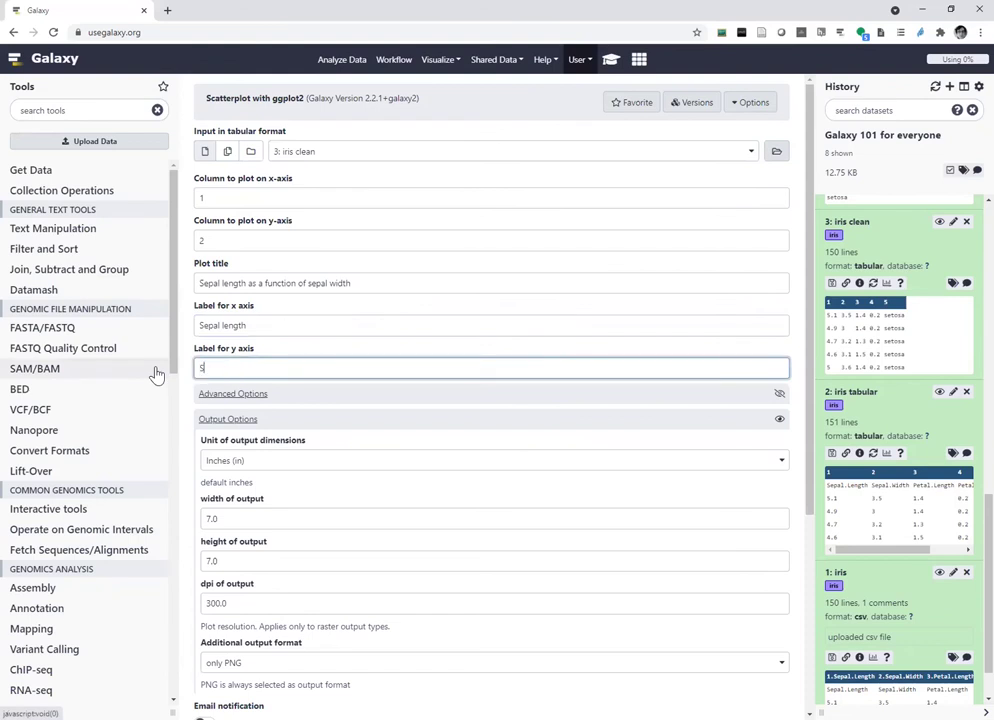
type("al width")
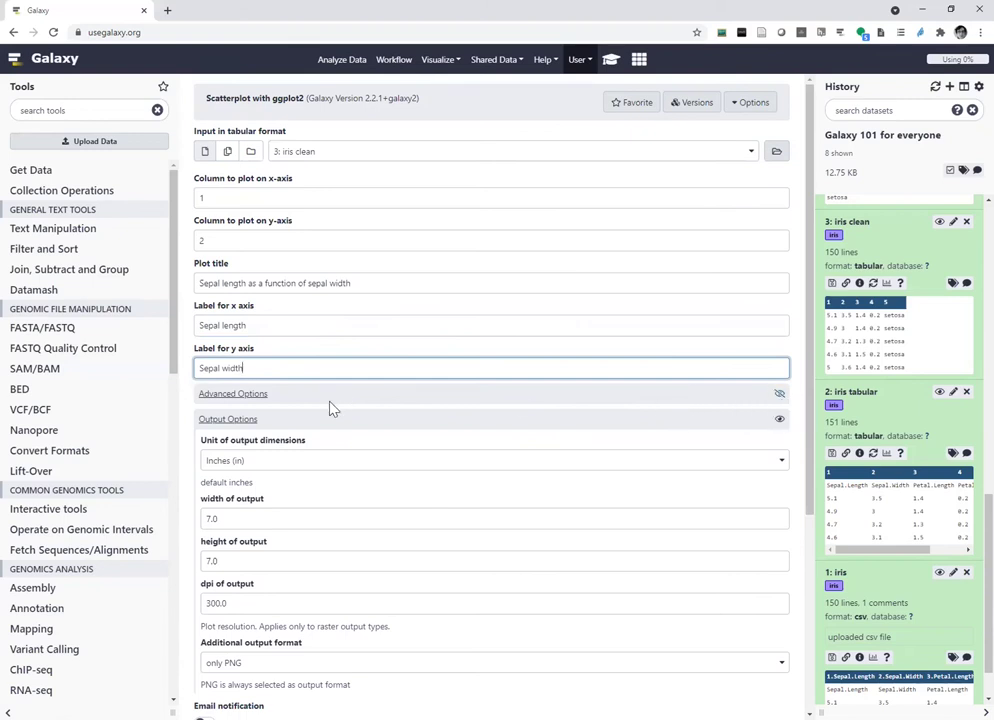
left_click(250, 398)
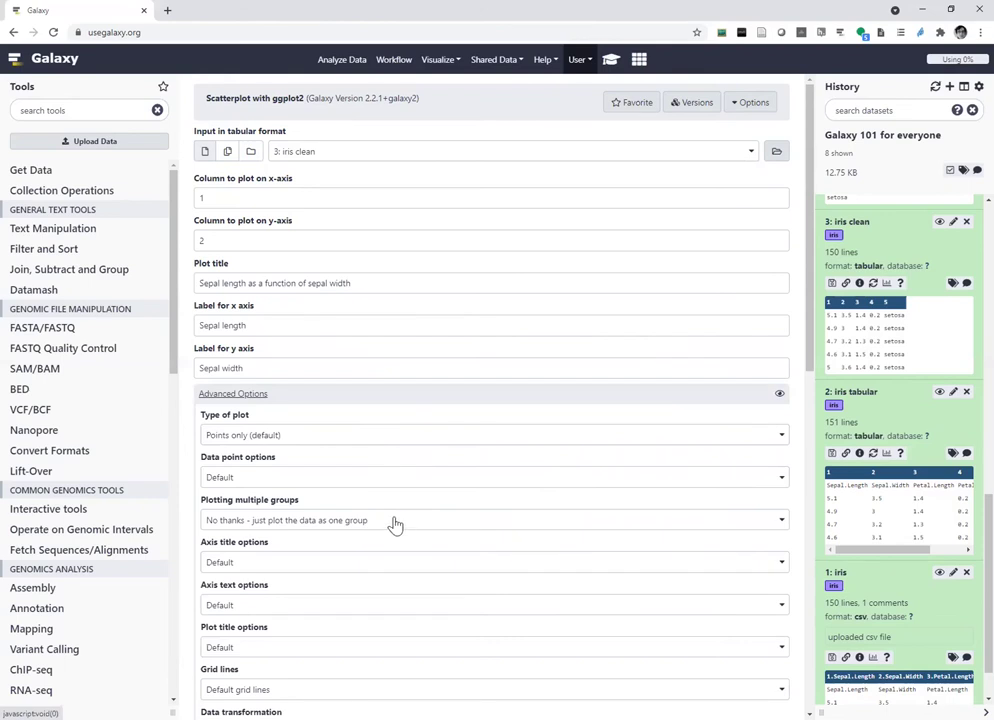
Switch the data point options to User defined point options and set the relative size of points to 2
left_click(310, 484)
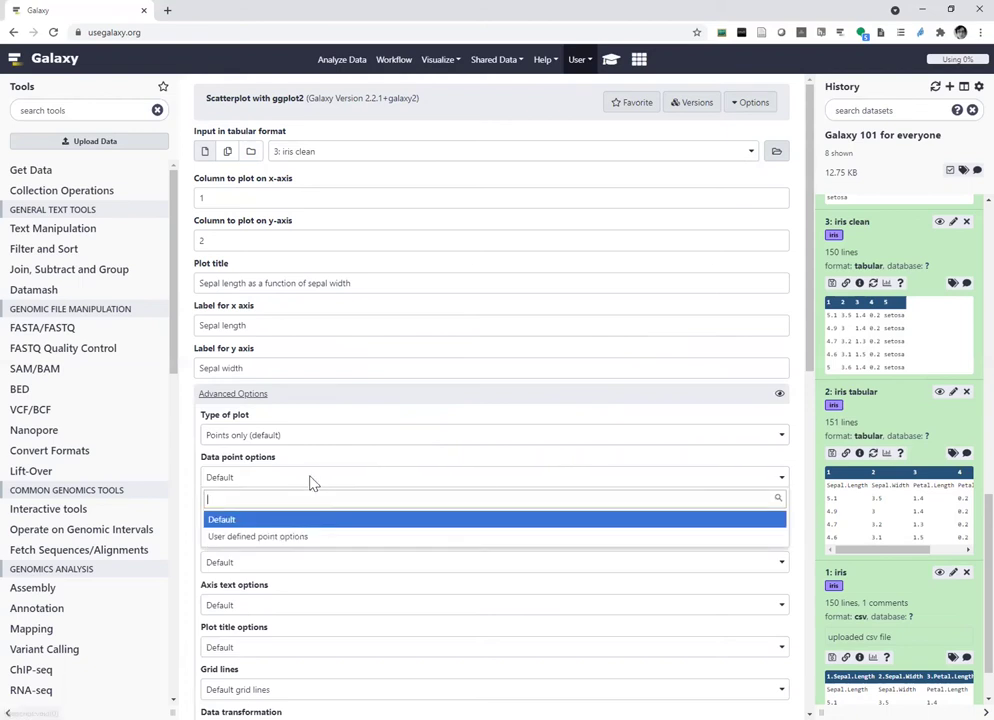
left_click(274, 545)
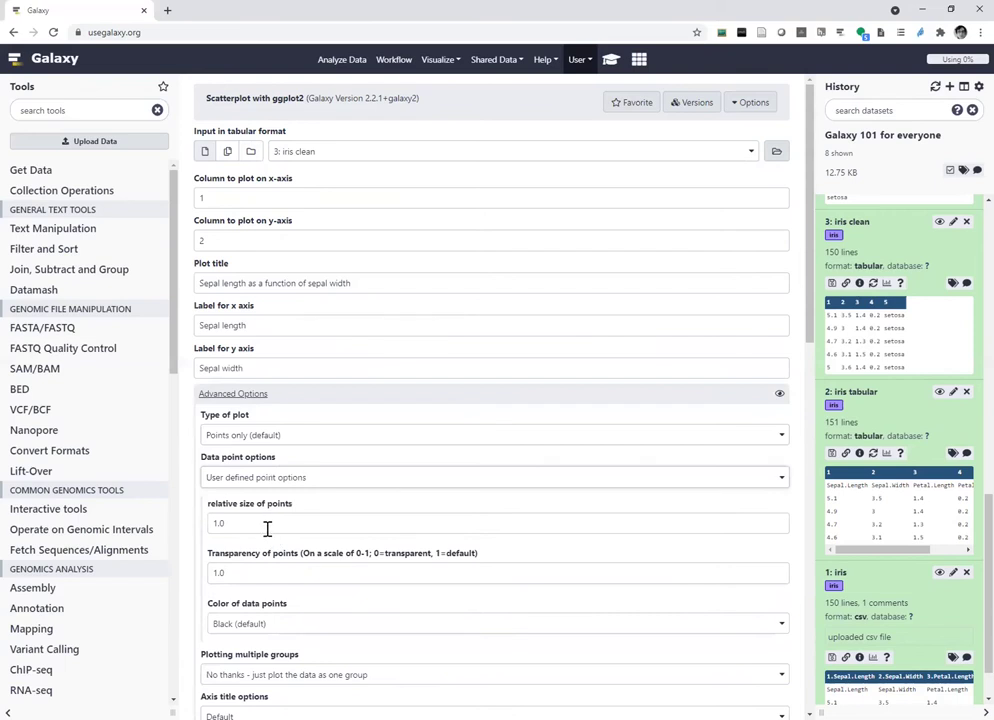
left_click(217, 521)
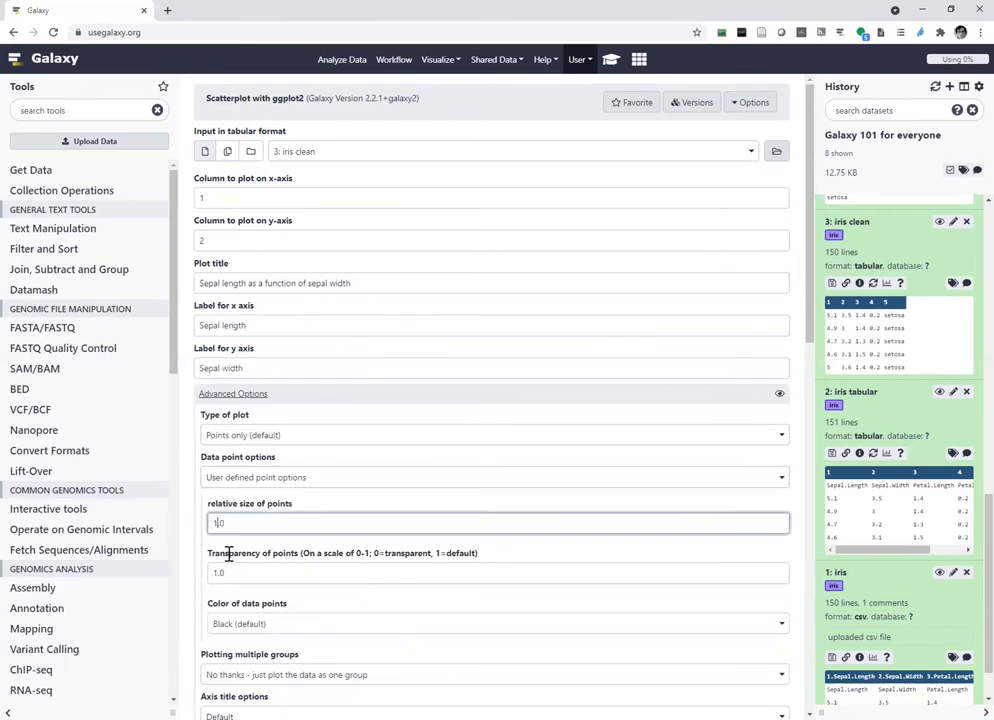
key("BackSpace")
key("BackSpace")
key("Delete")
type("2")
Choose to plot multiple groups of data on one plot, with column 5 differentiating the groups
scroll(319, 514, "down", 3)
scroll(319, 508, "down", 1)
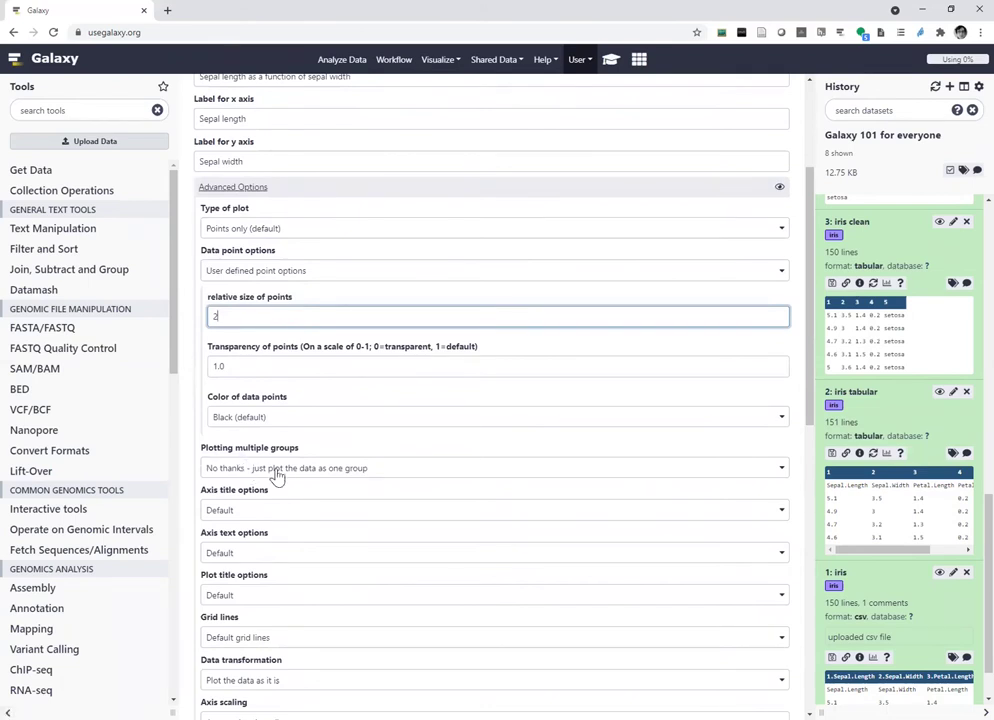
left_click(277, 470)
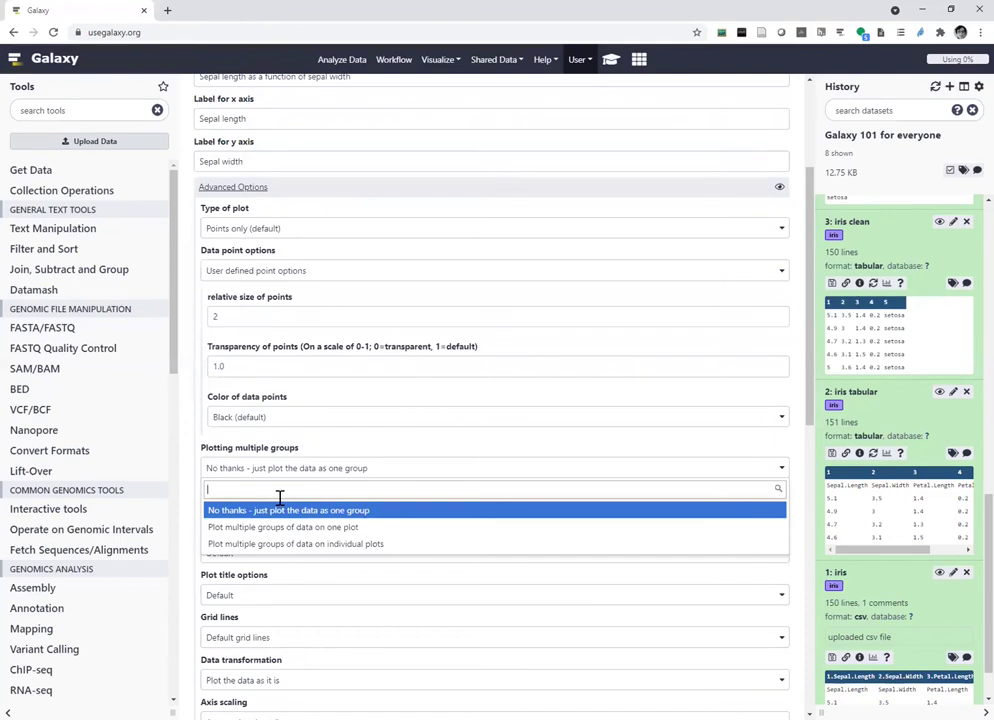
left_click(291, 530)
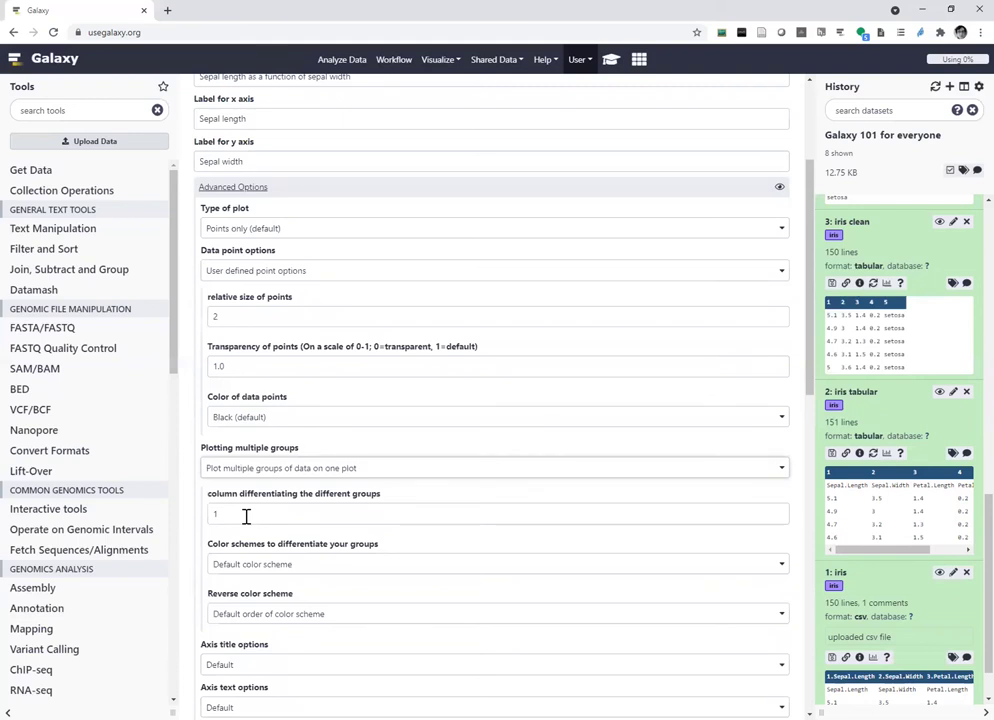
left_click(246, 516)
key("BackSpace")
type("5")
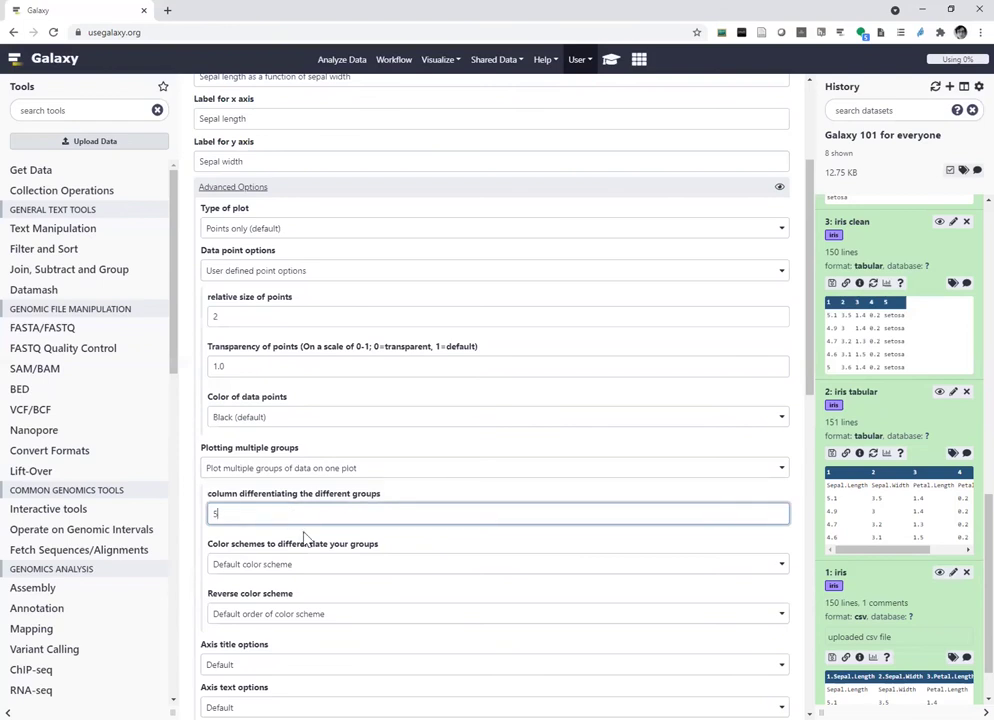
Set the color scheme differentiating the groups to "Set 2 - predefined color pallete (discrete, max=8 colors)"
scroll(304, 539, "down", 2)
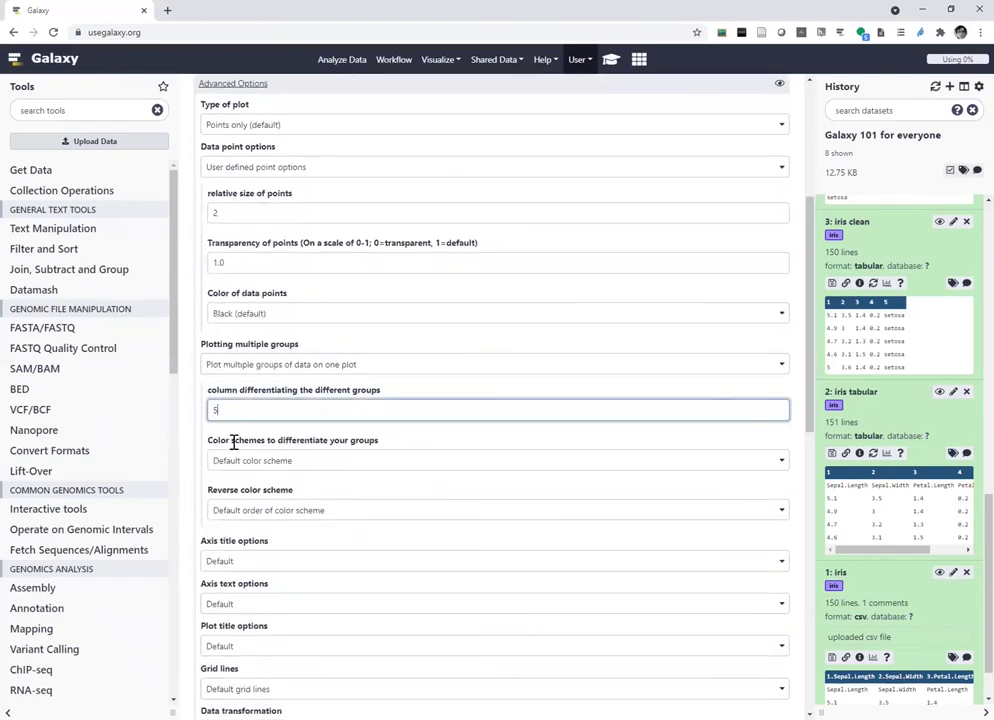
left_click(344, 467)
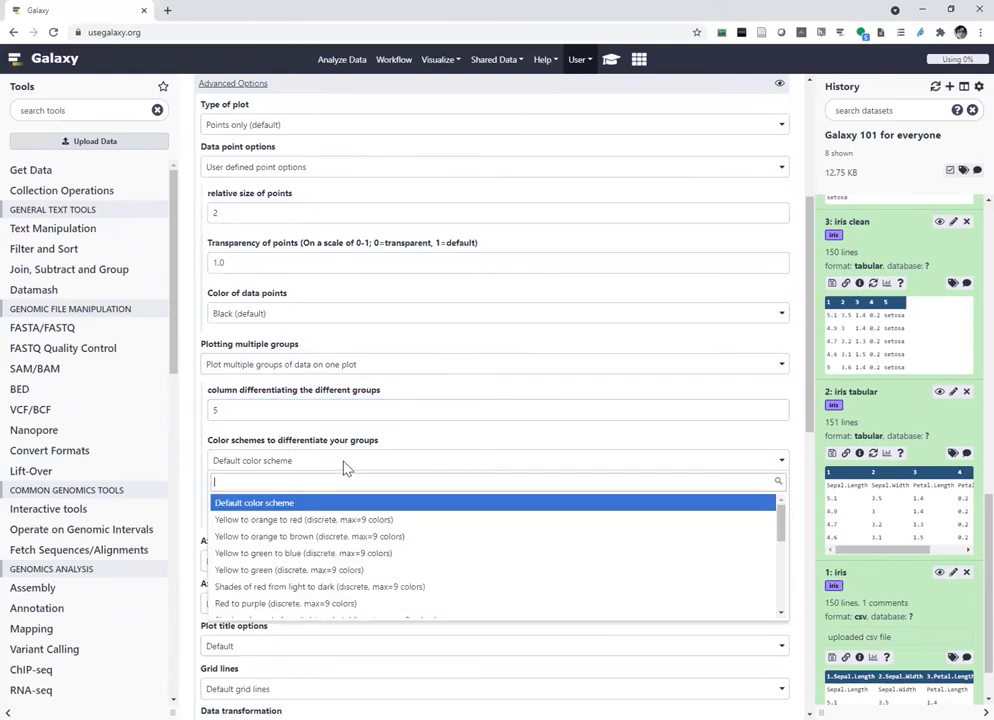
scroll(408, 511, "down", 8)
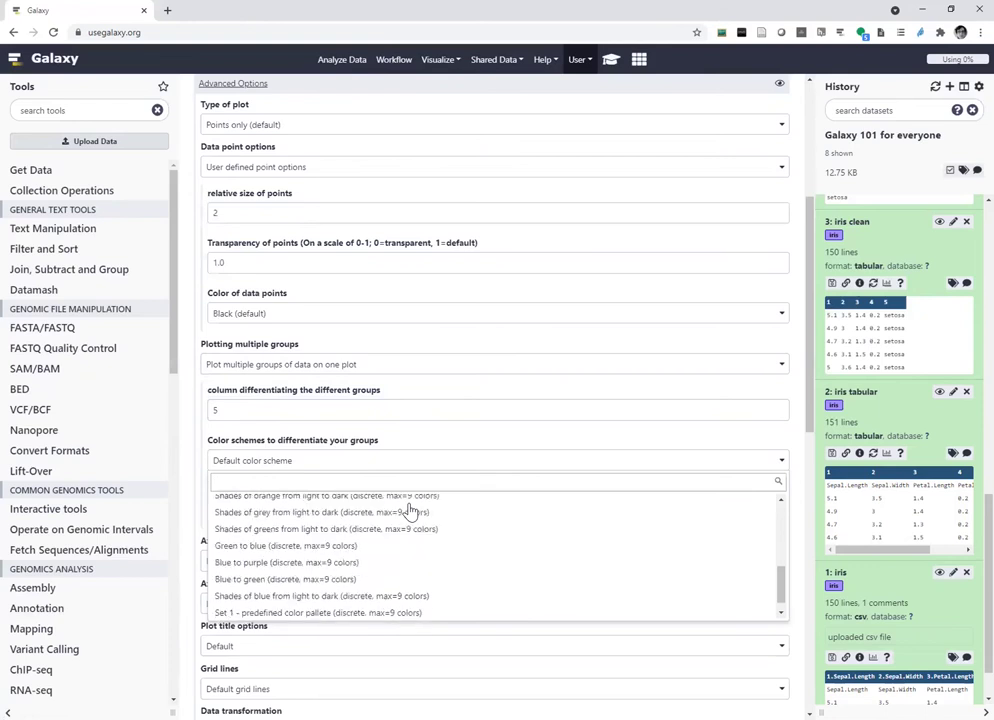
scroll(390, 595, "down", 3)
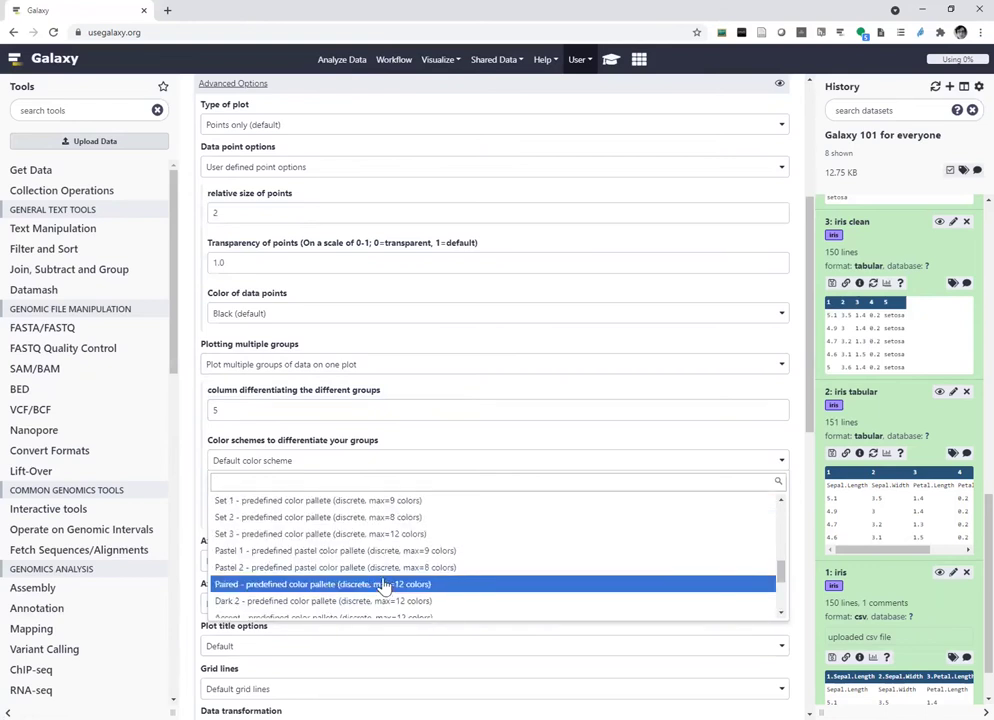
left_click(365, 517)
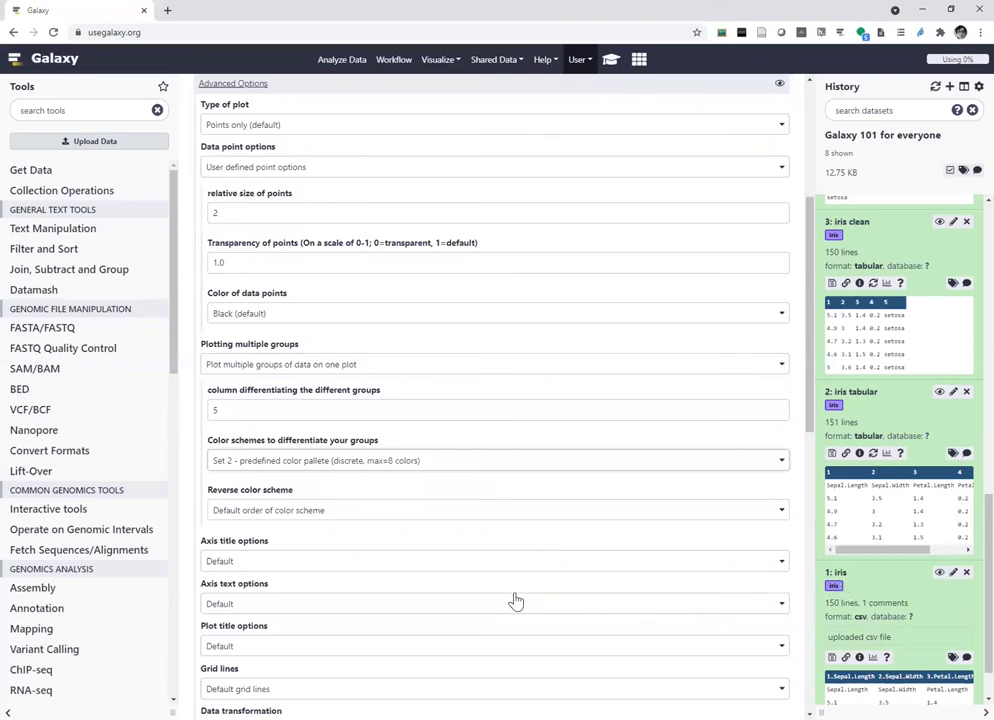
Set the additional output format to PDF and run the scatterplot tool
scroll(495, 597, "down", 1)
scroll(490, 595, "down", 2)
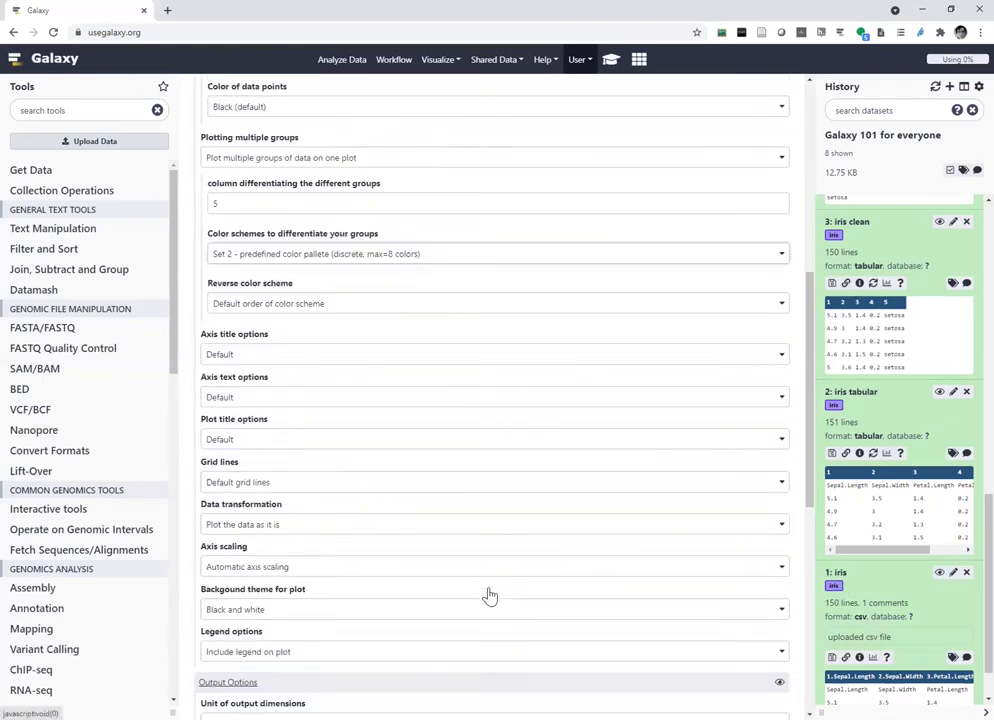
scroll(490, 595, "down", 2)
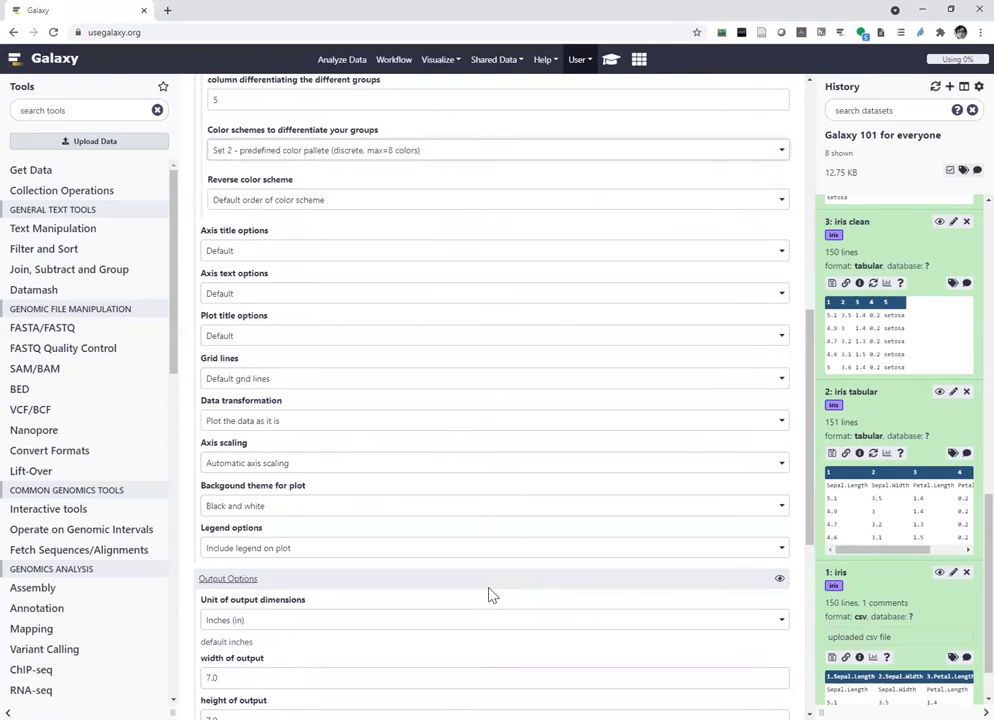
scroll(490, 595, "down", 1)
scroll(490, 595, "down", 1)
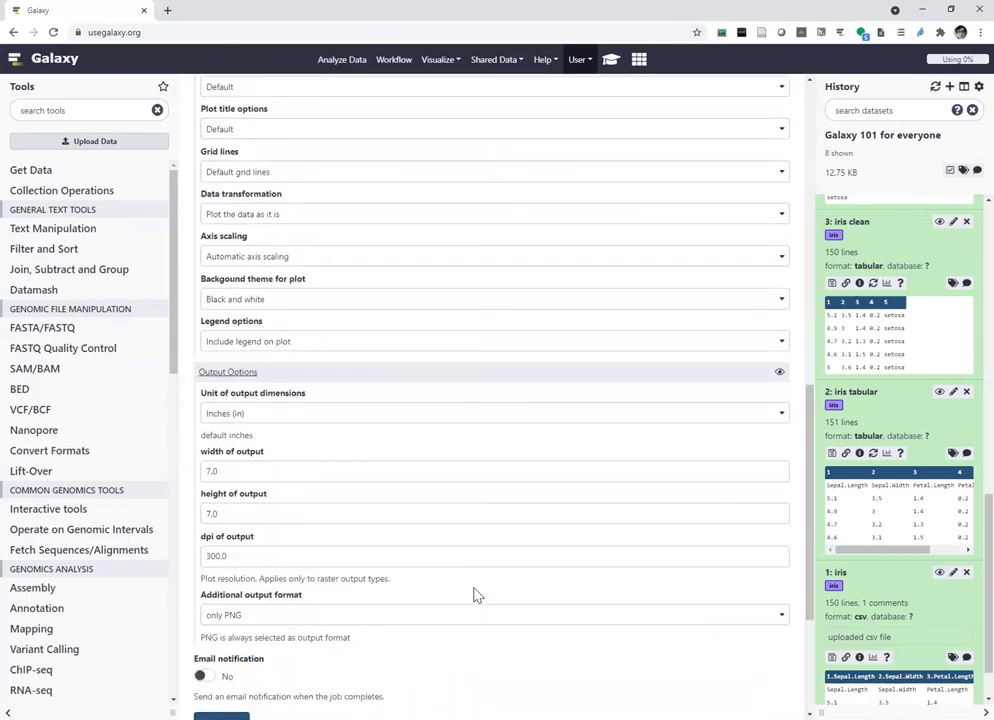
left_click(256, 619)
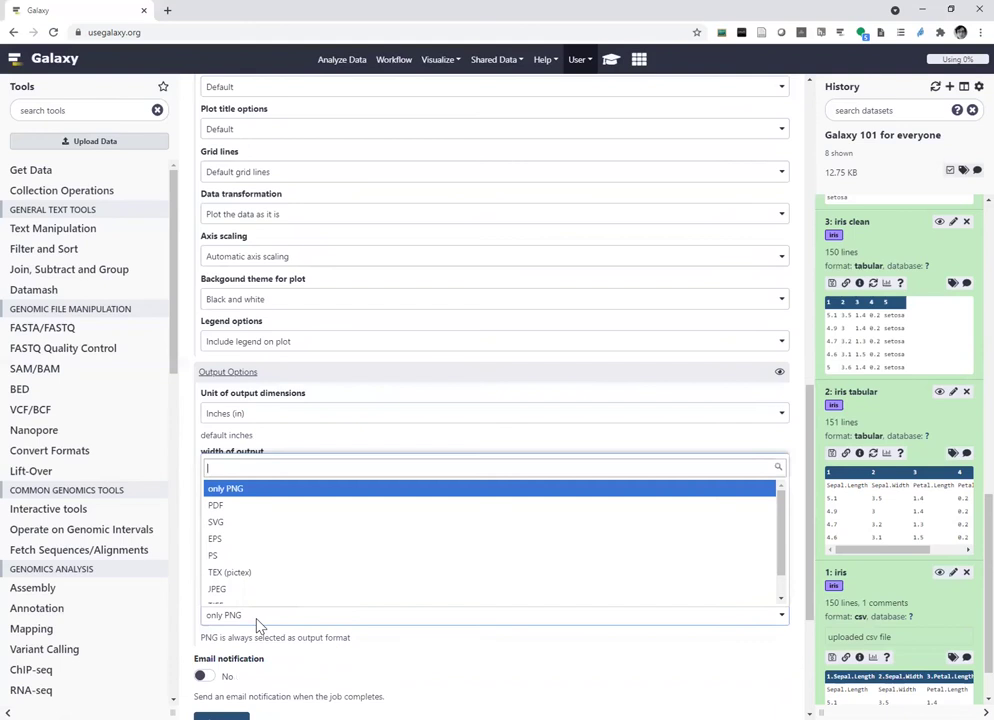
left_click(235, 506)
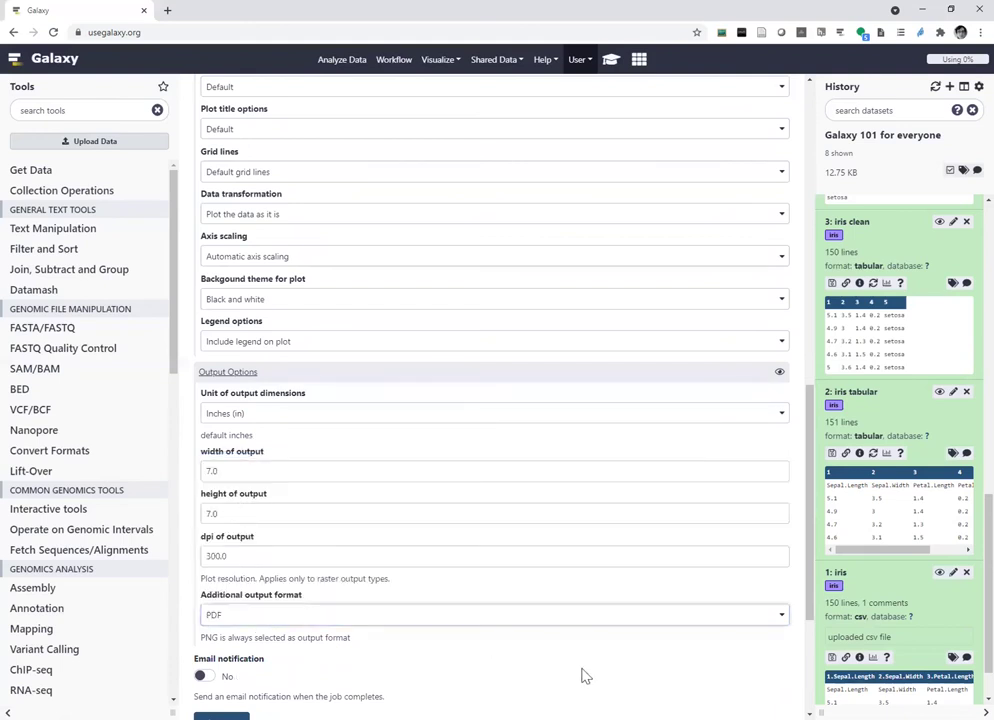
scroll(570, 670, "down", 2)
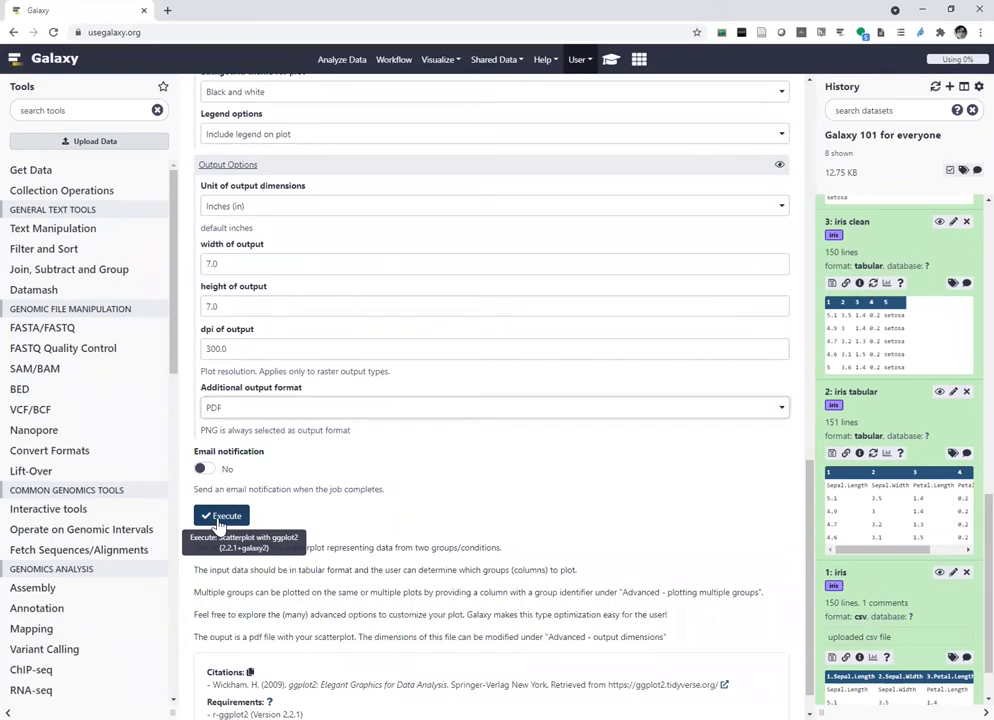
left_click(217, 520)
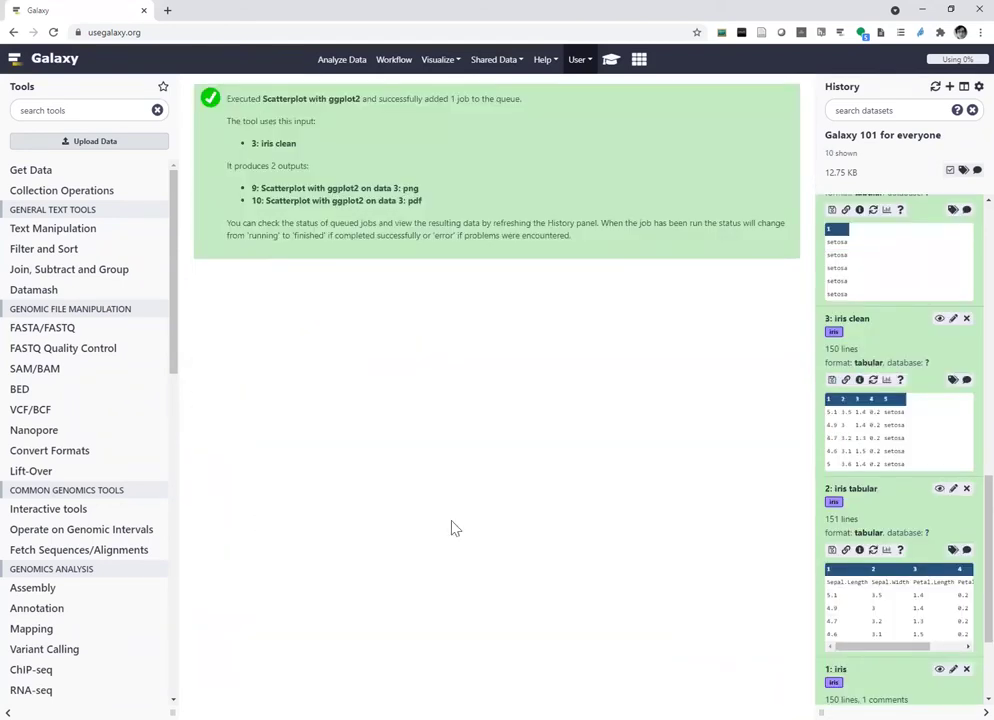
Expand the scatterplot PDF dataset (10) in the history and view its plot of sepal length and width
scroll(905, 486, "up", 10)
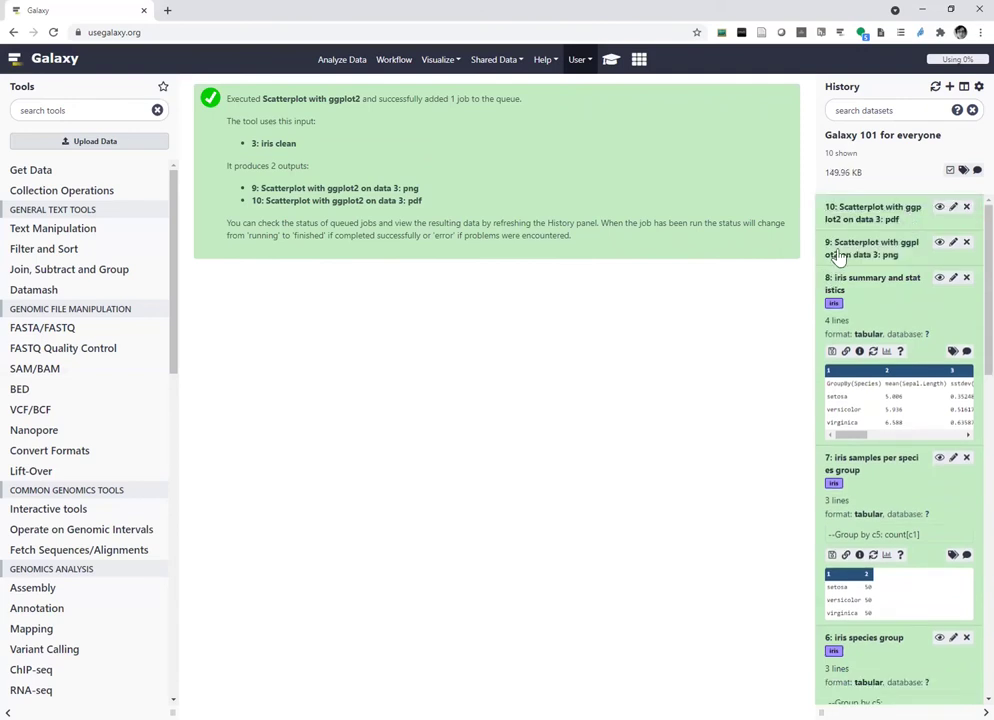
left_click(865, 220)
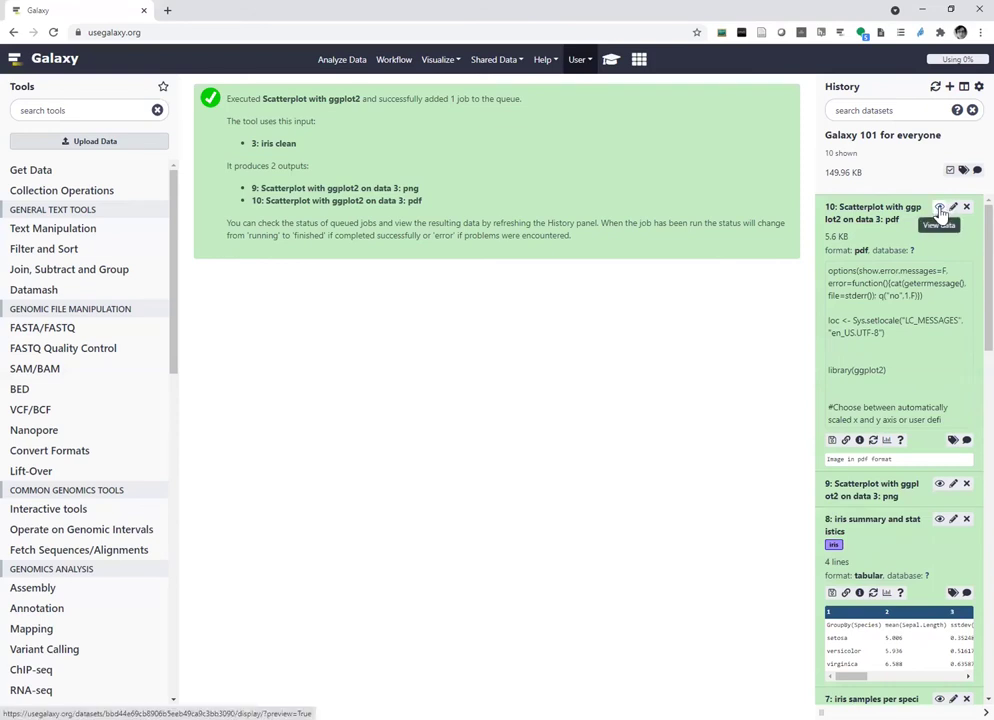
left_click(940, 209)
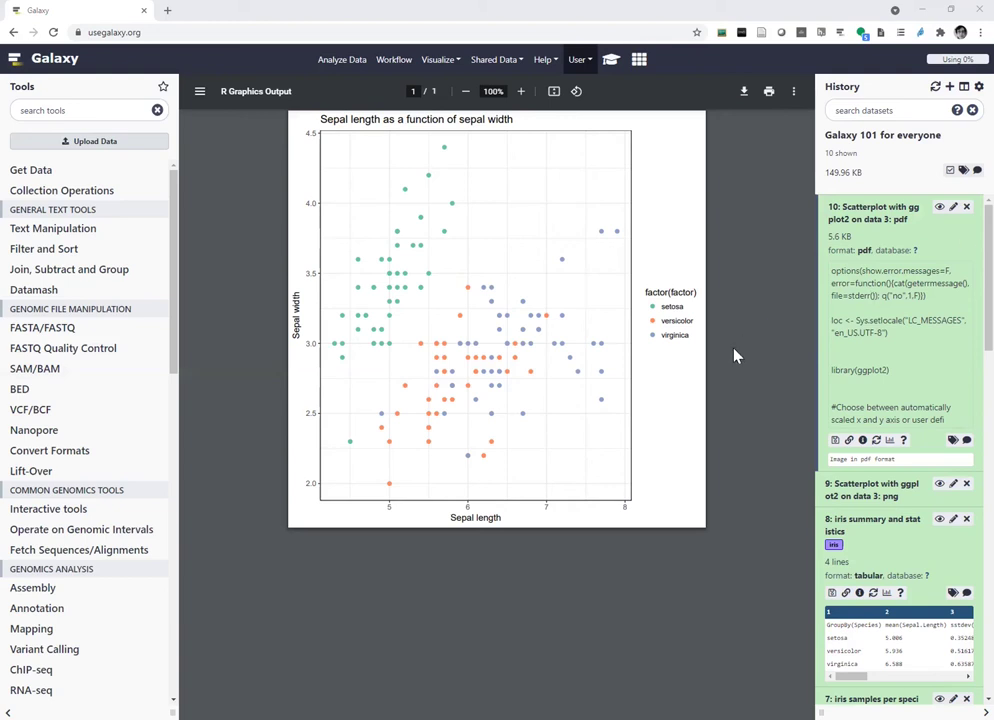
Reopen the sepal scatterplot job for a rerun and set the x-axis column to 3 and the y-axis column to 4
left_click(876, 441)
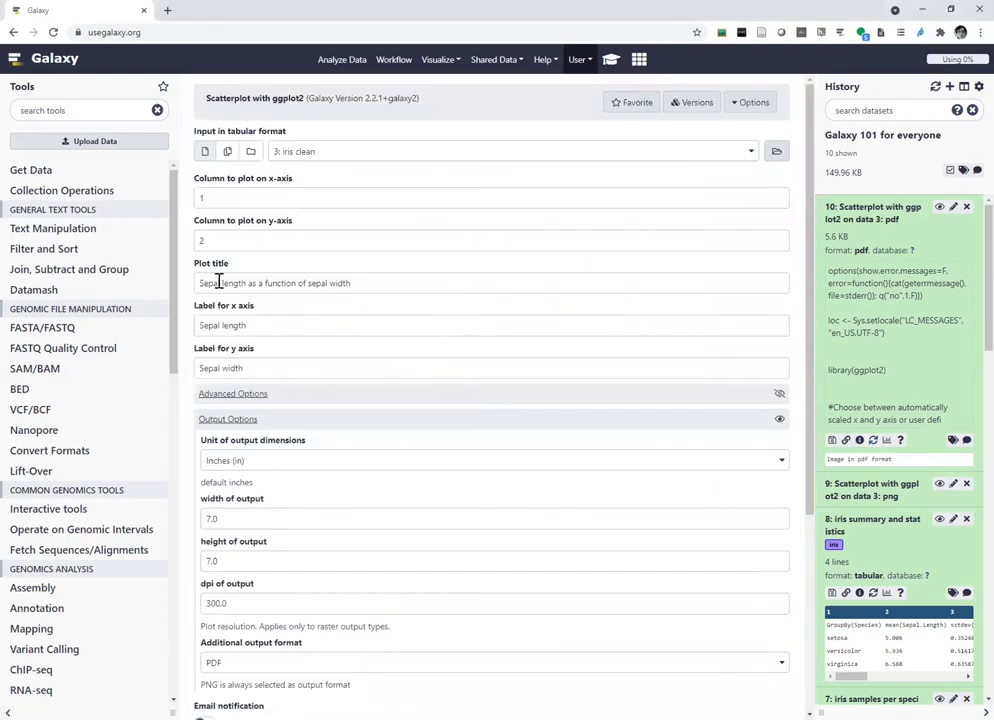
left_click(227, 198)
key("BackSpace")
type("3")
left_click(233, 243)
key("BackSpace")
type("4")
Change the plot title to "Petal length as a function of petal width", the x axis label to "Petal length" and the y axis label to "Petal width"
double_click(207, 283)
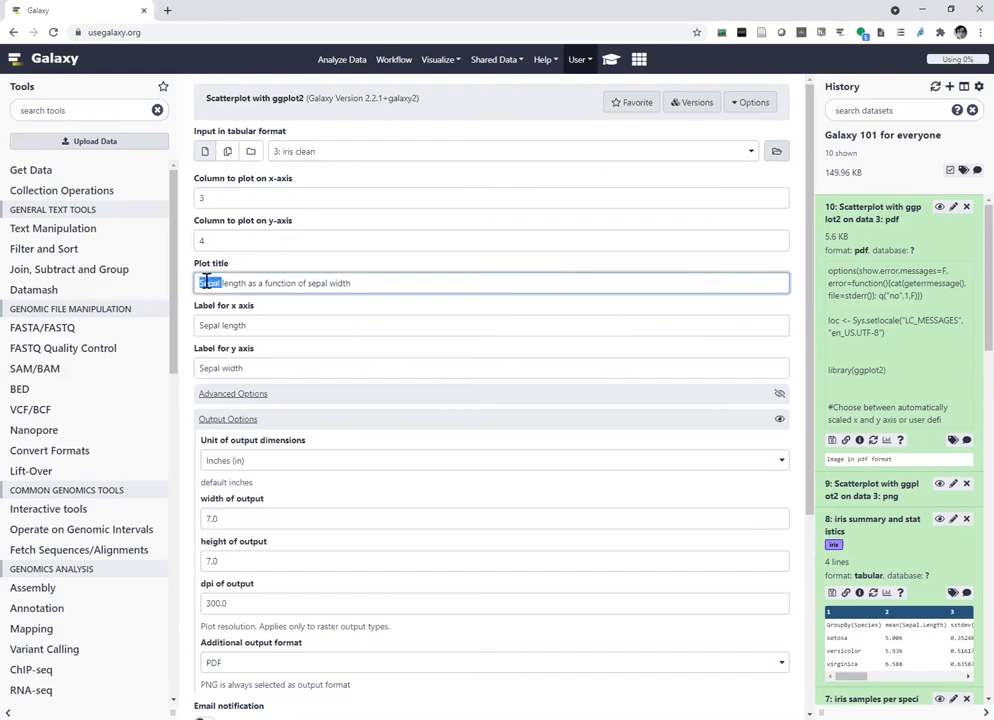
type("Petal")
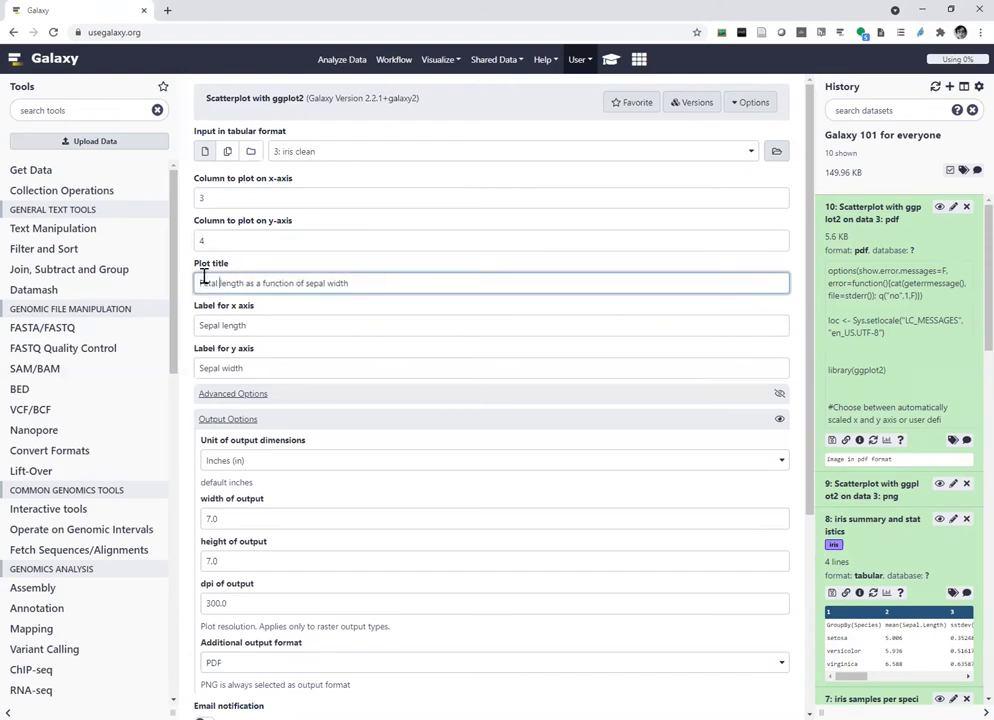
double_click(207, 325)
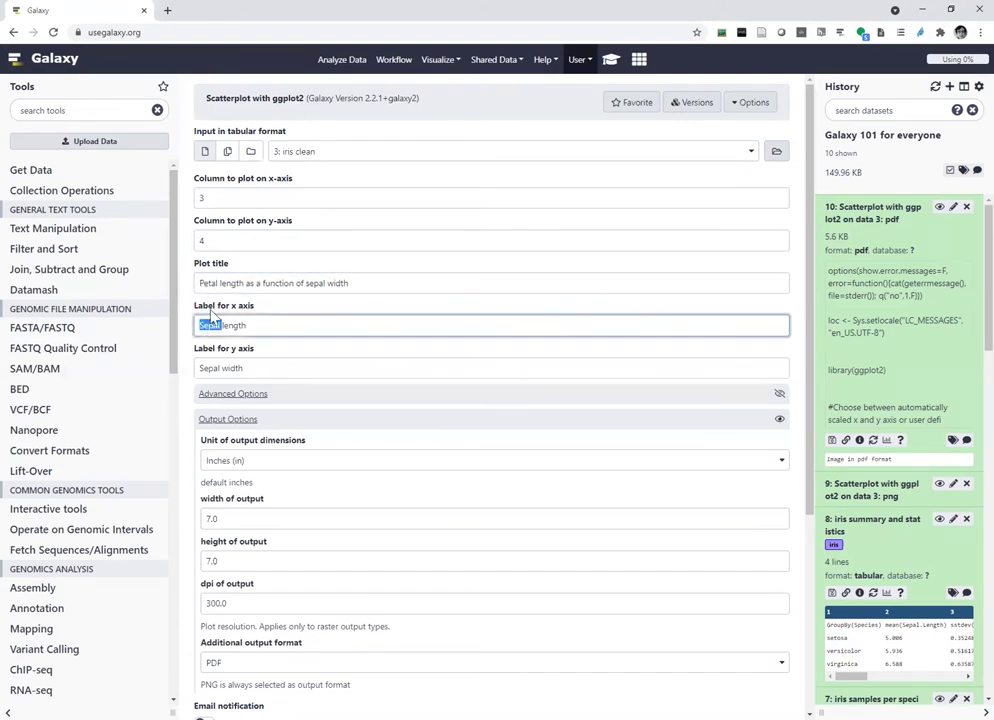
type("Petal")
double_click(317, 283)
type("petal")
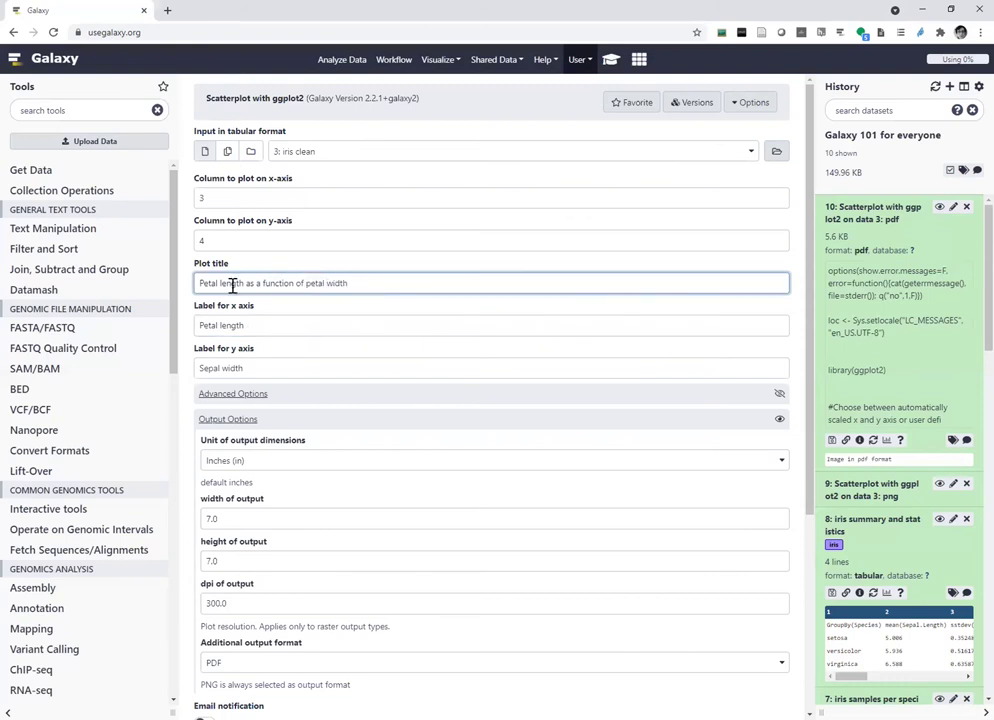
double_click(204, 368)
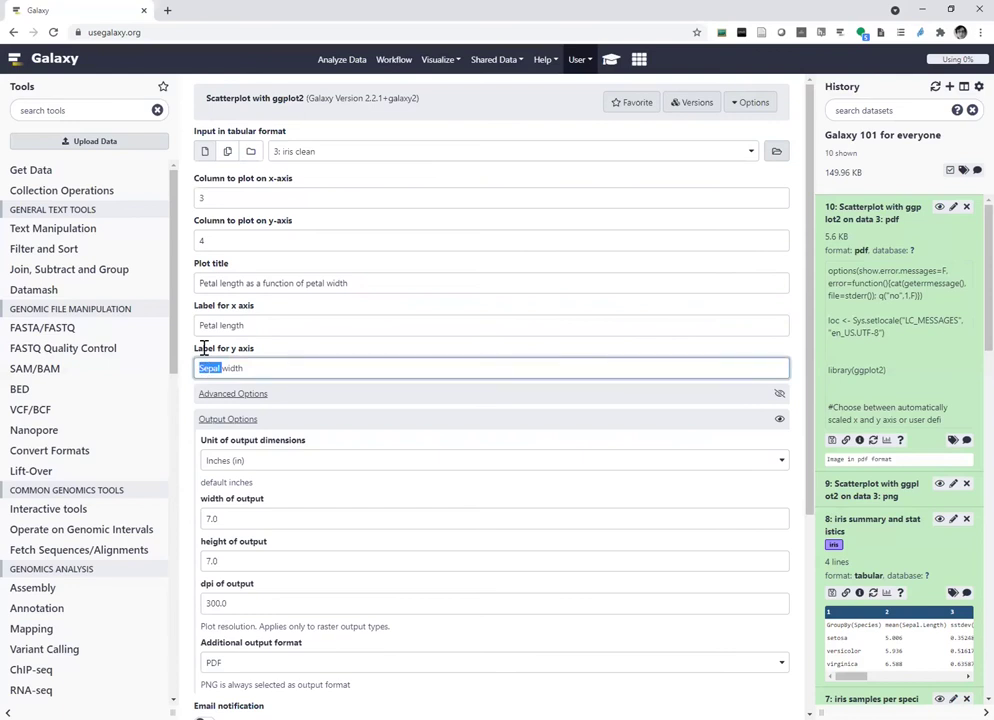
key("BackSpace")
type("Petal")
Expand the Advanced Options to check the carried-over settings and run the petal scatterplot
left_click(253, 400)
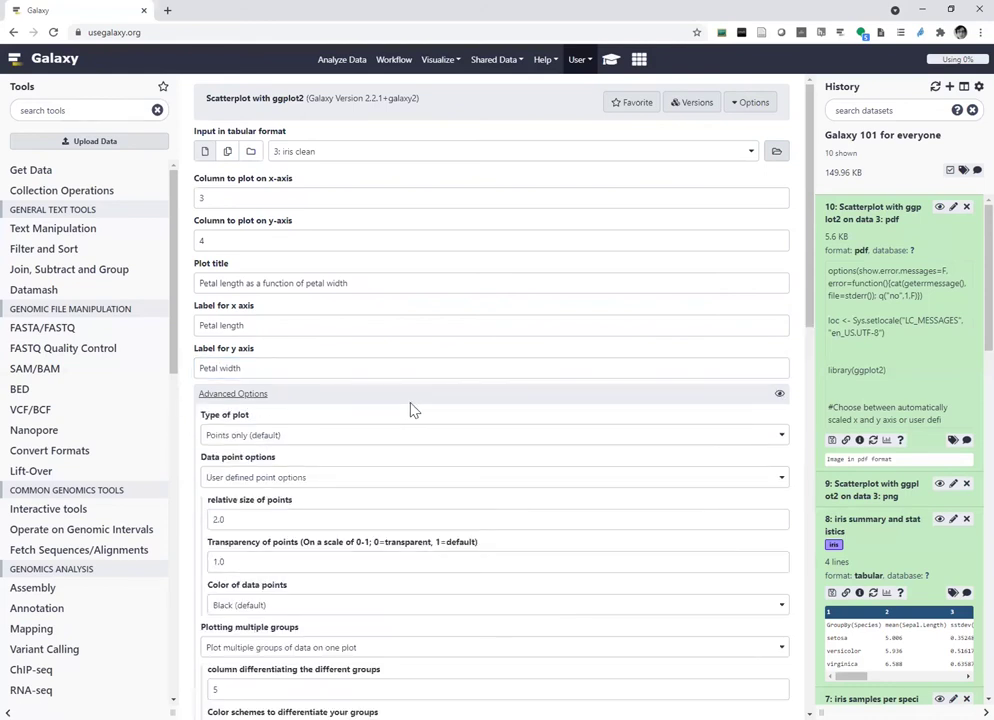
scroll(413, 410, "down", 2)
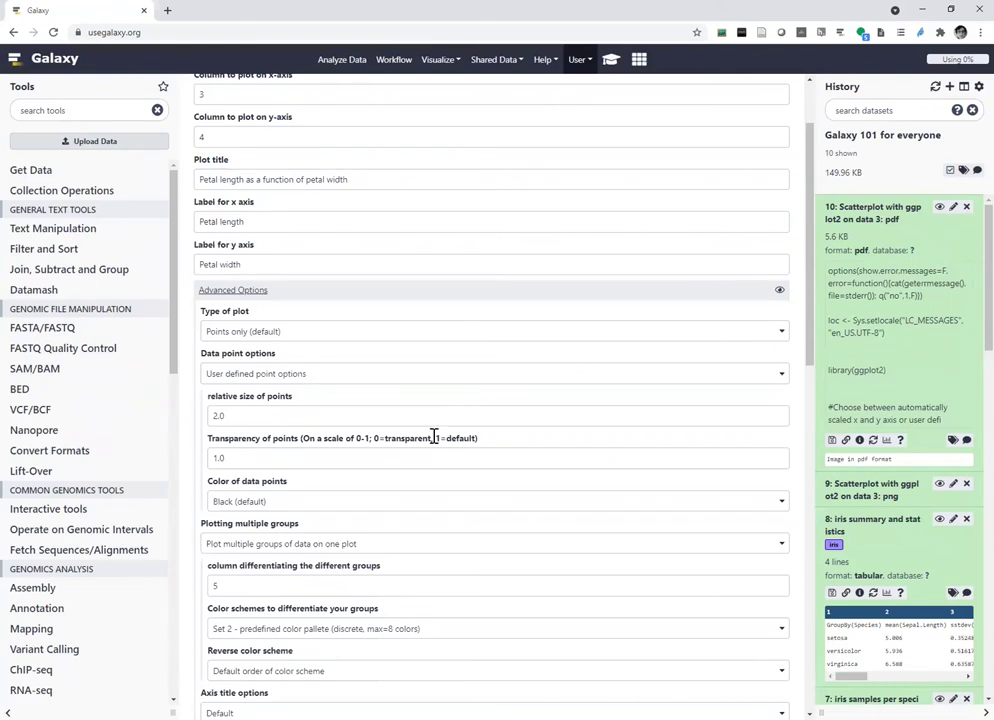
scroll(435, 437, "down", 15)
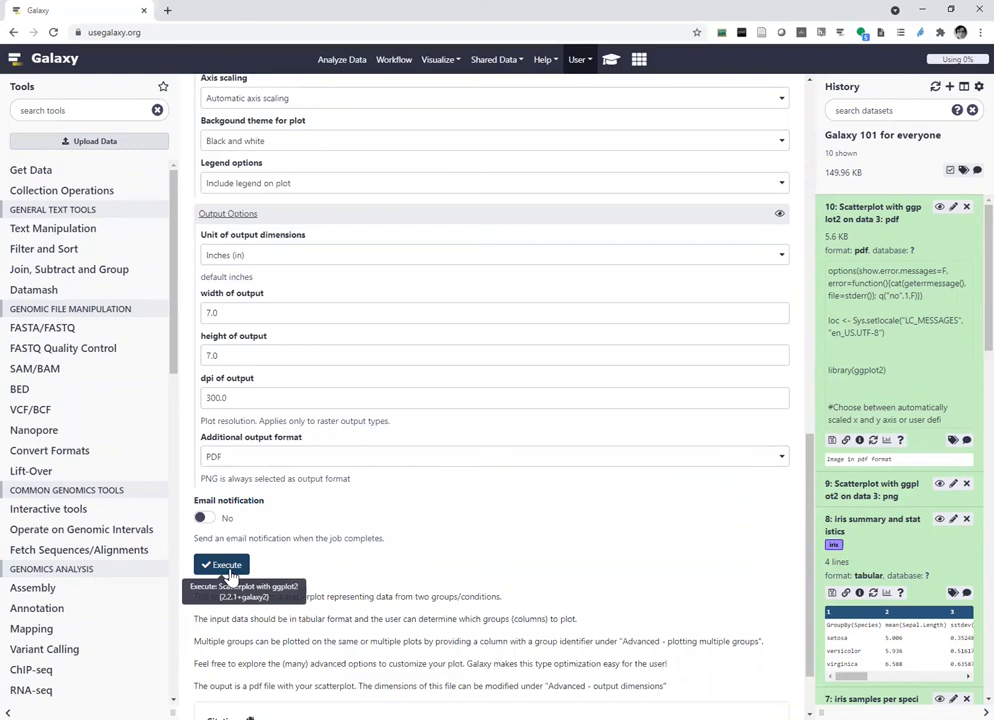
left_click(229, 573)
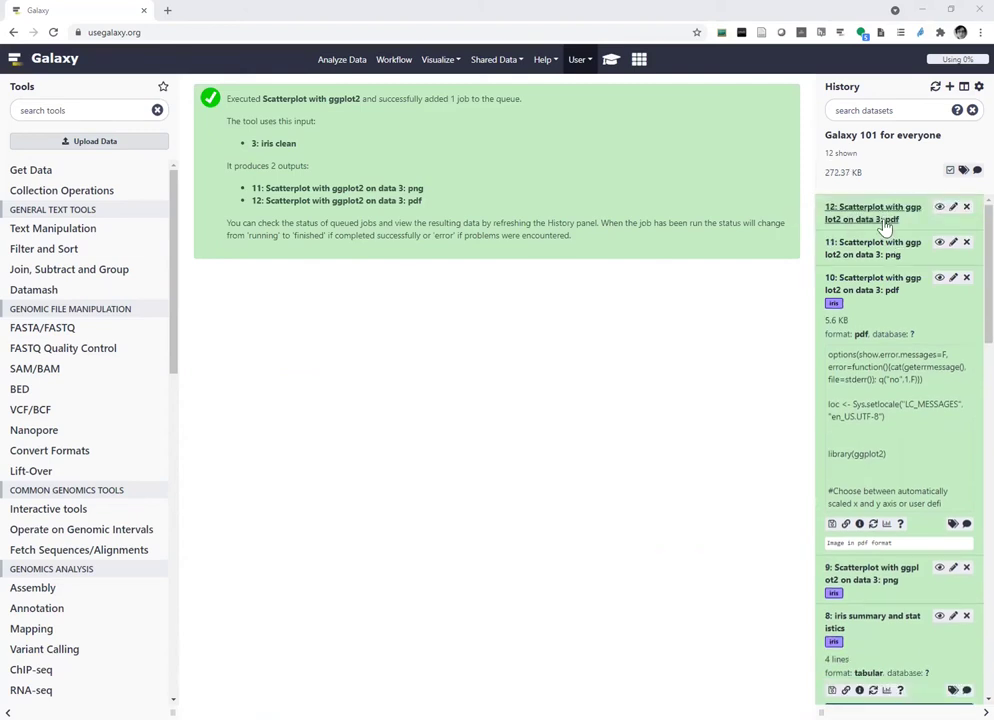
View the new petal scatterplot outputs in the history, the PDF (12) and the PNG (11)
left_click(886, 214)
left_click(939, 208)
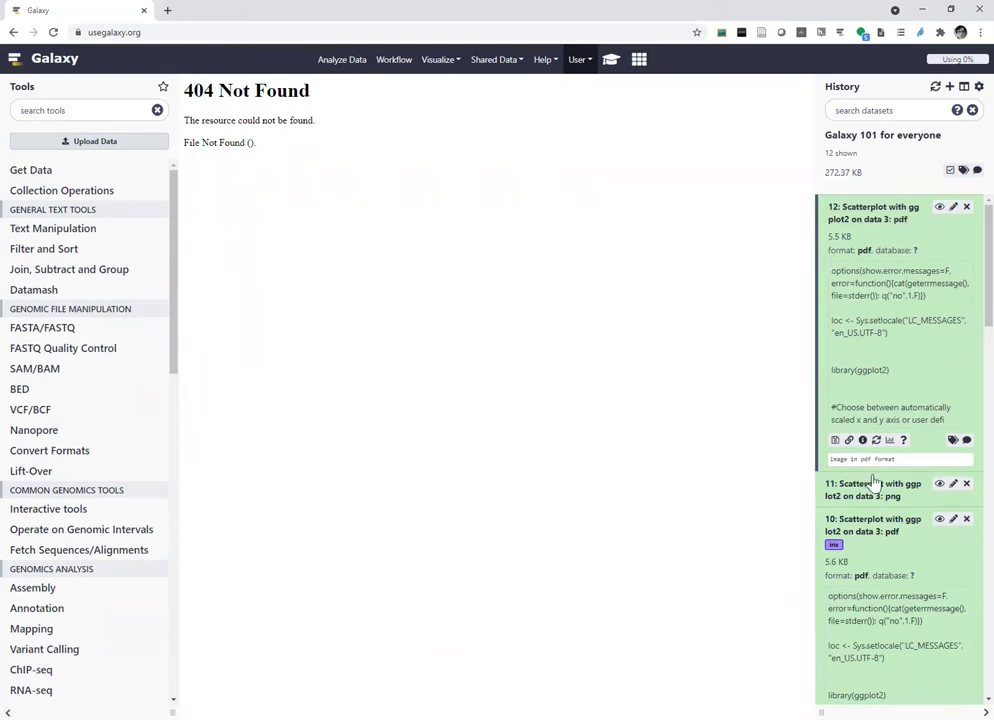
left_click(939, 485)
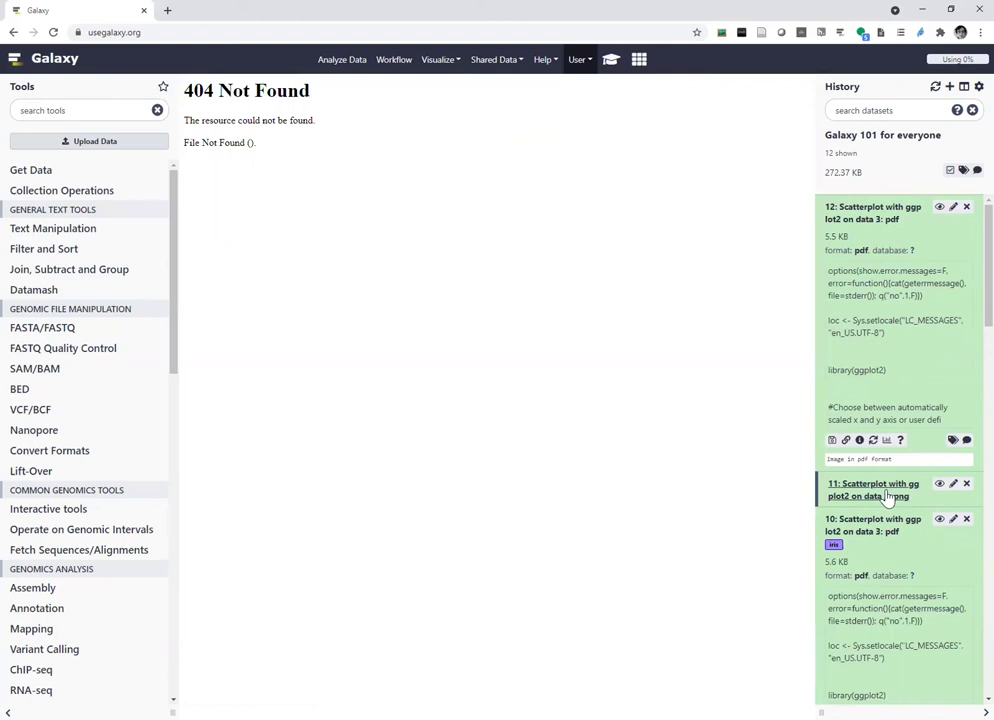
left_click(940, 207)
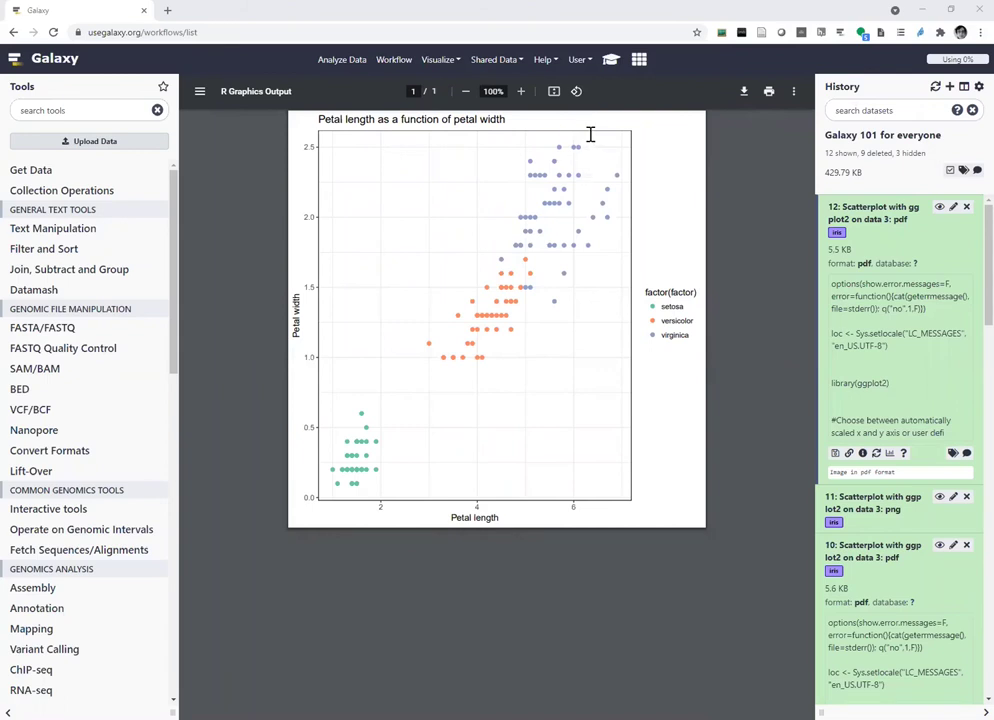
Read the tutorial's "Convert your analysis history into a workflow" section, including the Extract workflow hands-on instructions
left_click(611, 59)
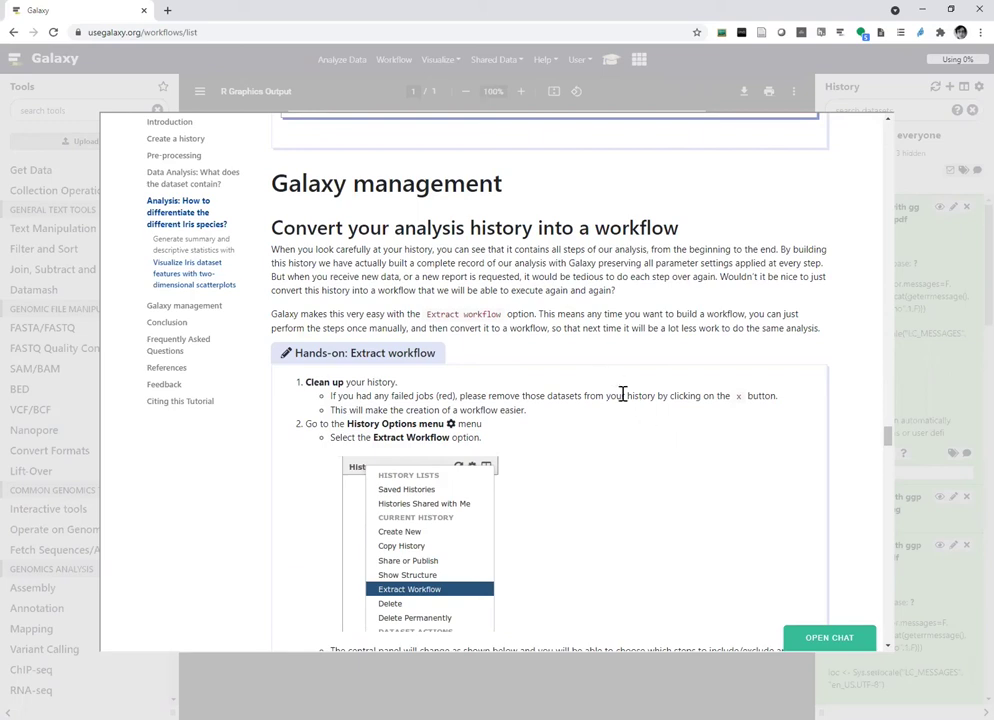
scroll(537, 374, "down", 2)
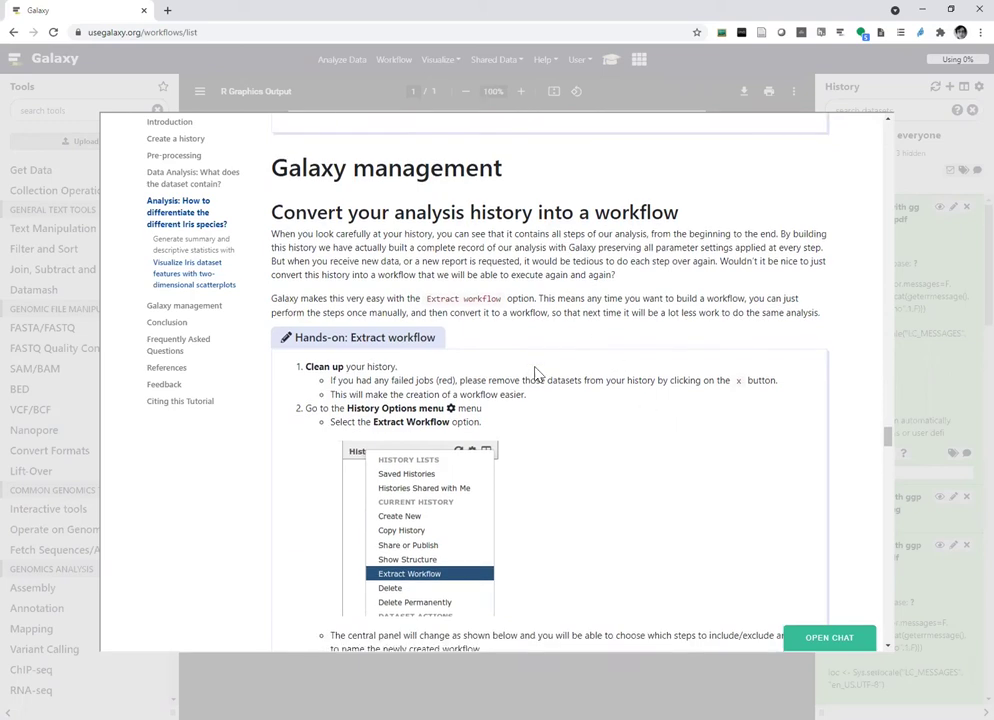
scroll(537, 374, "down", 2)
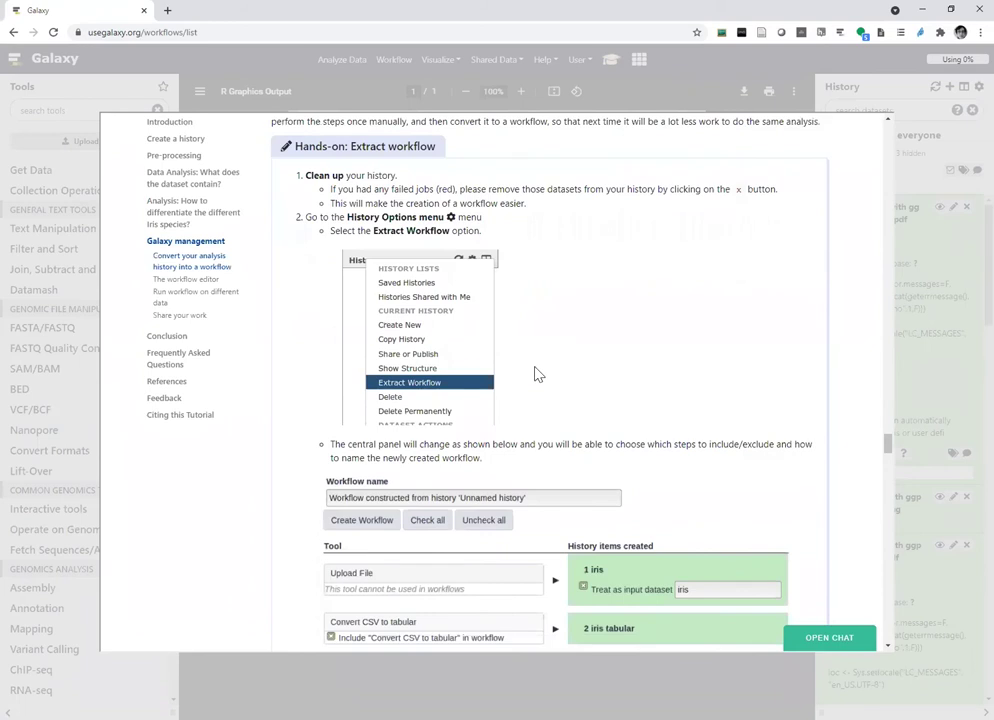
scroll(537, 374, "down", 2)
scroll(537, 374, "down", 2)
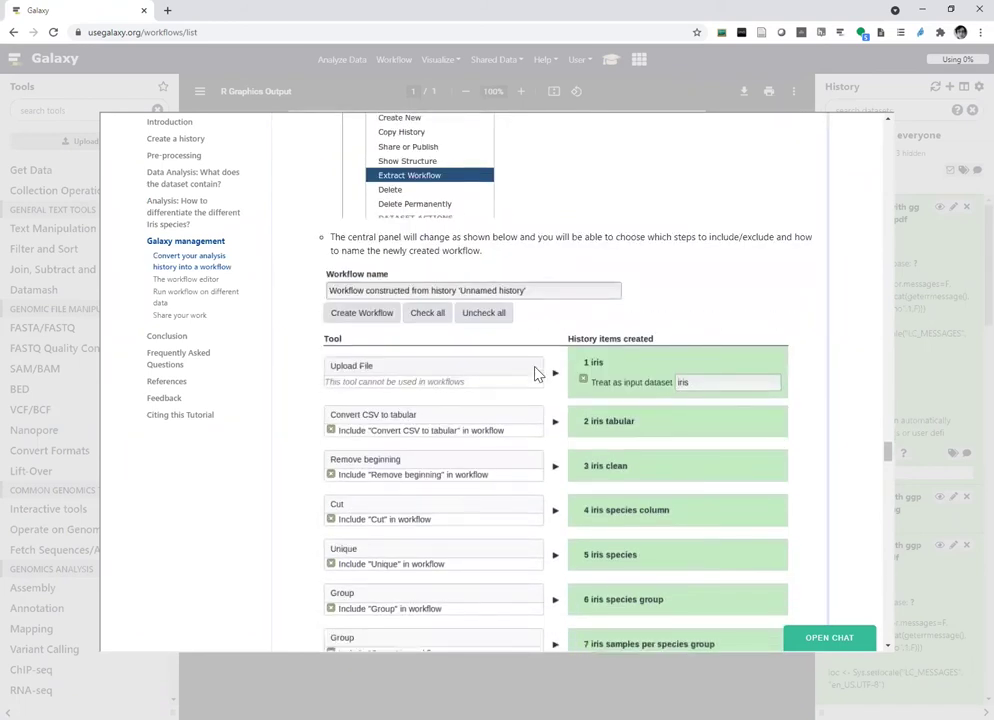
scroll(537, 374, "down", 6)
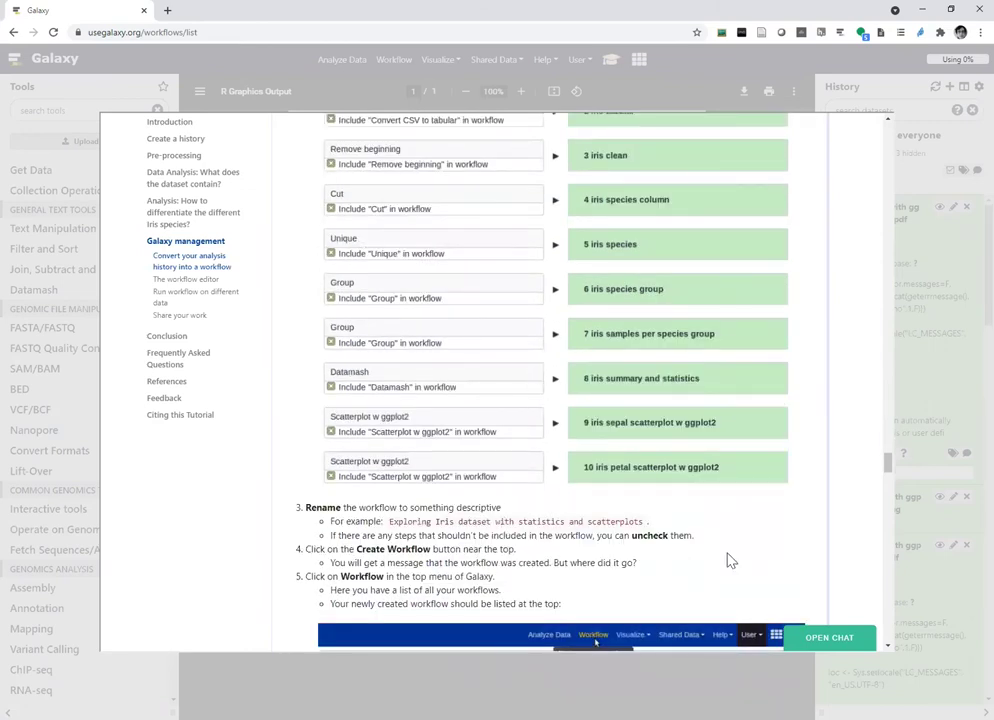
scroll(834, 504, "down", 2)
scroll(688, 493, "down", 2)
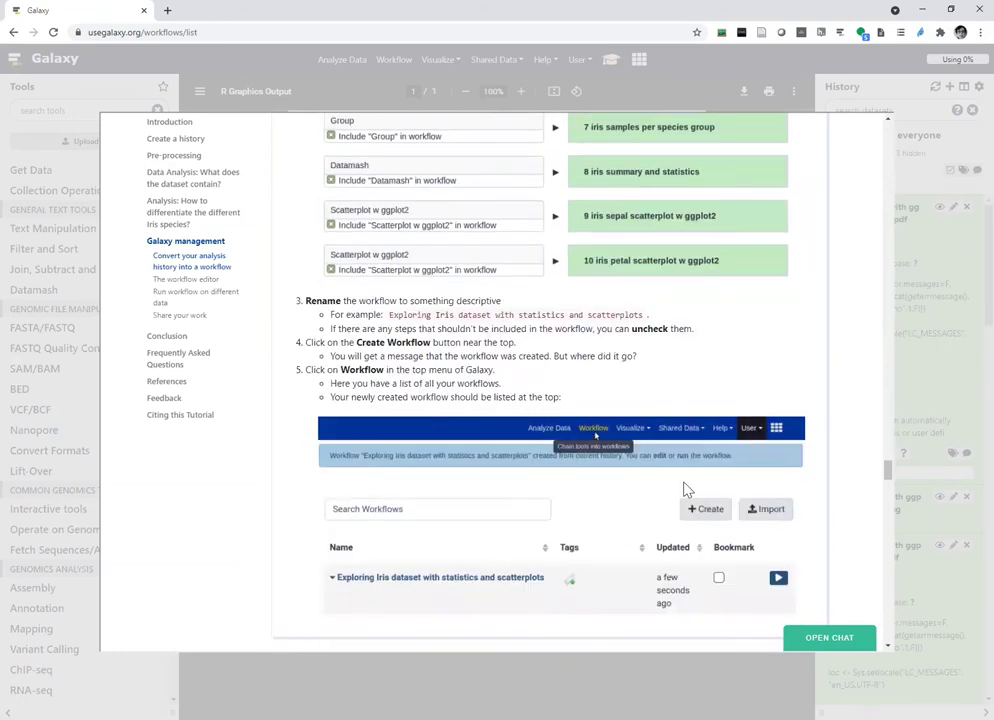
left_click(683, 680)
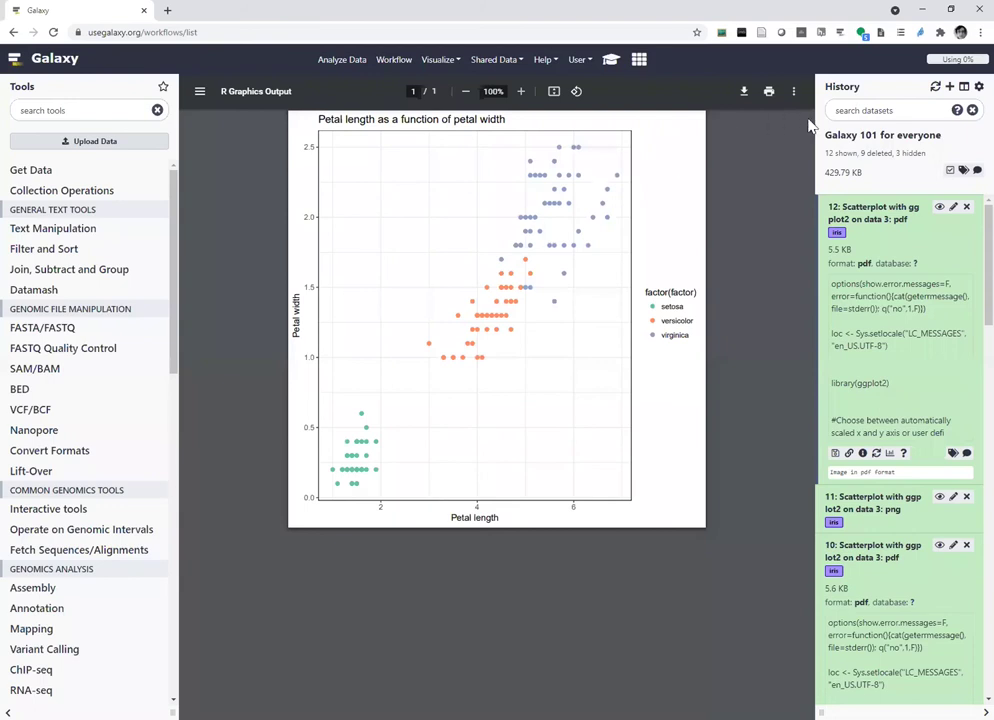
Look over the datasets in the "Galaxy 101 for everyone" history and start extracting a workflow from it
left_click(964, 87)
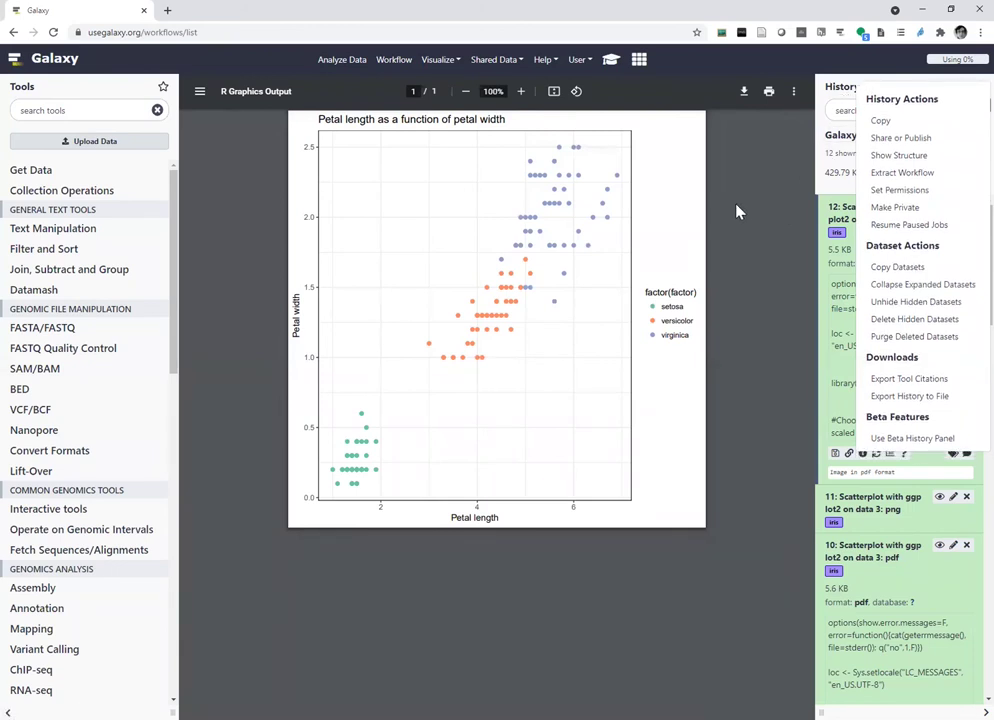
left_click(877, 68)
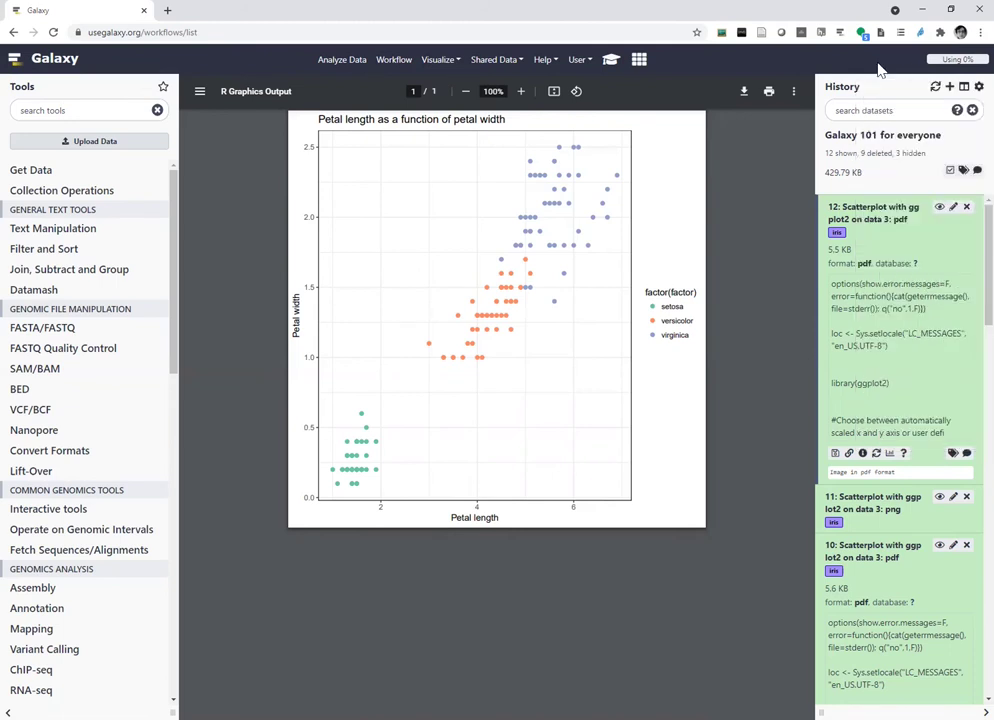
scroll(966, 228, "down", 15)
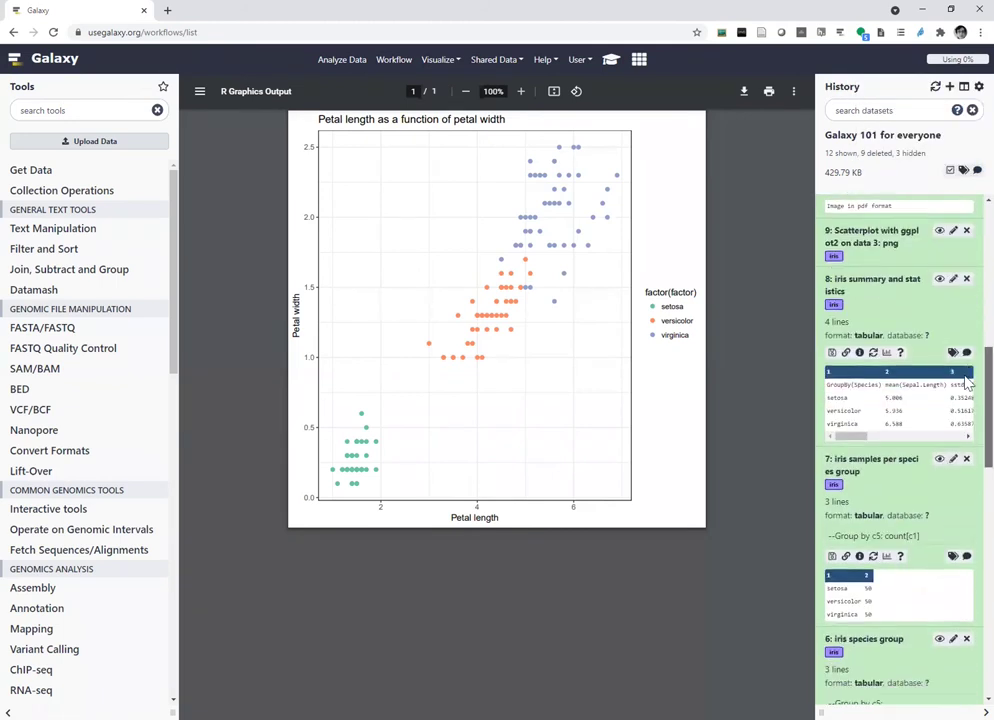
scroll(965, 600, "up", 15)
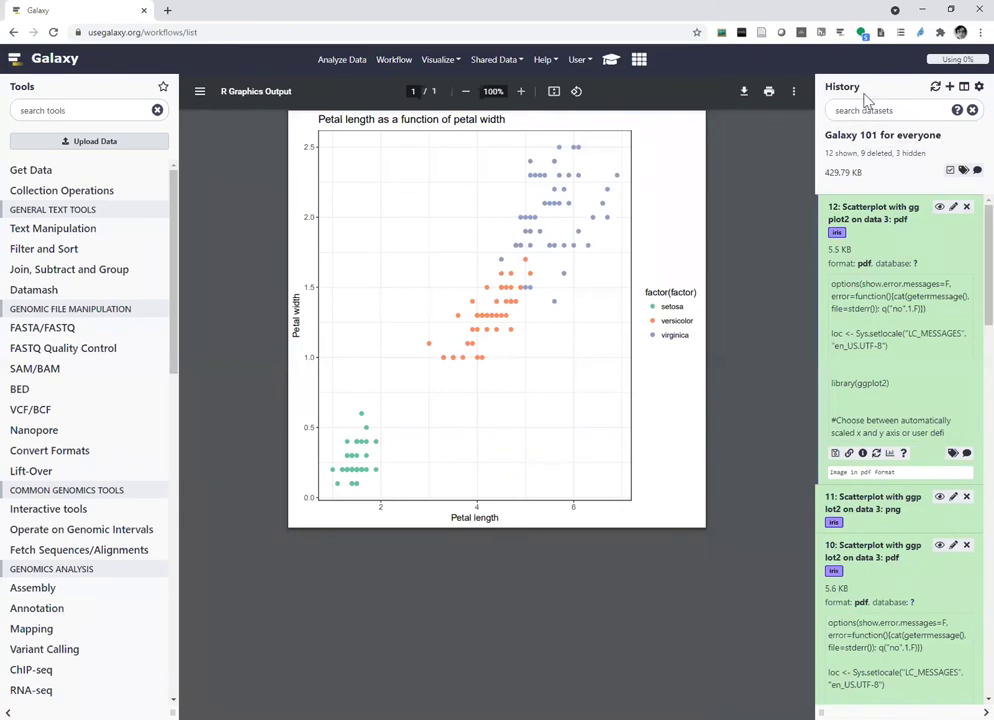
left_click(979, 87)
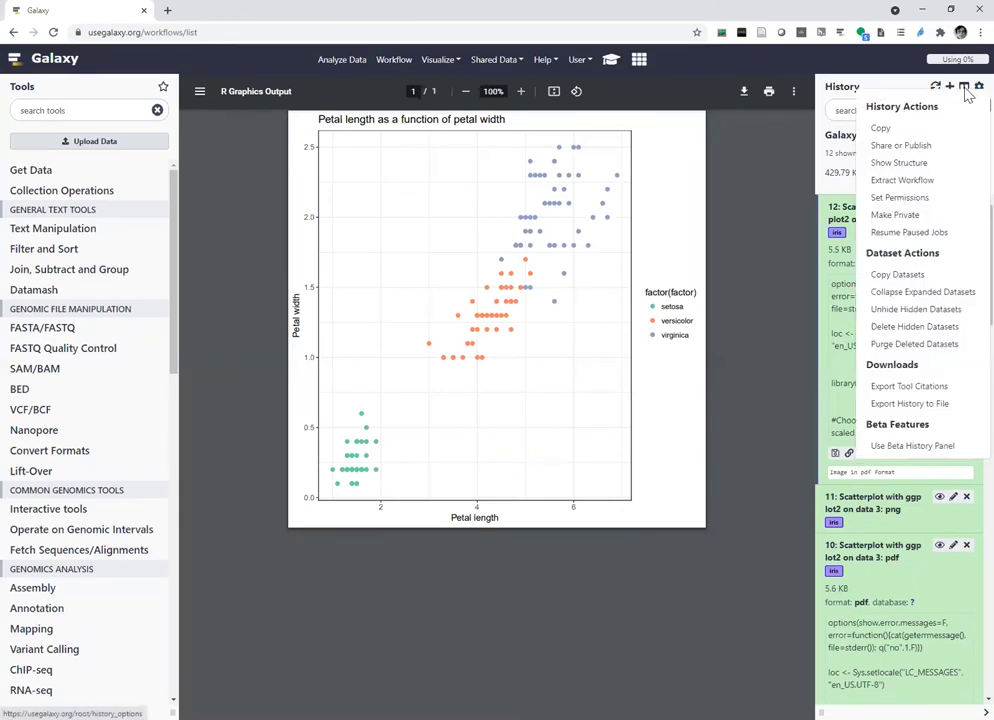
left_click(933, 181)
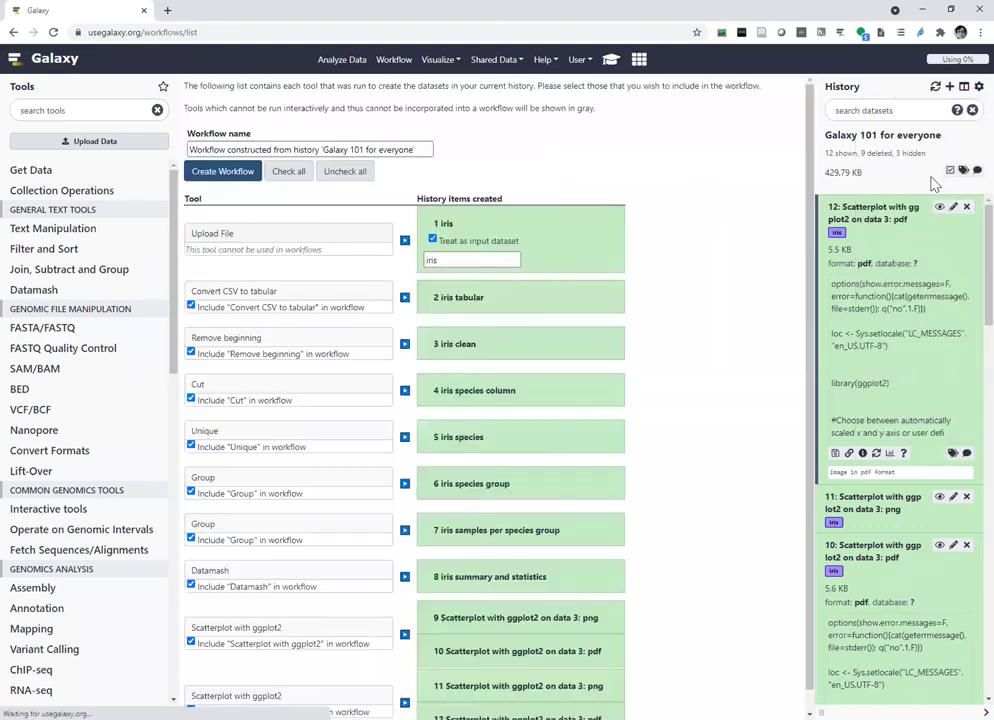
scroll(697, 211, "down", 1)
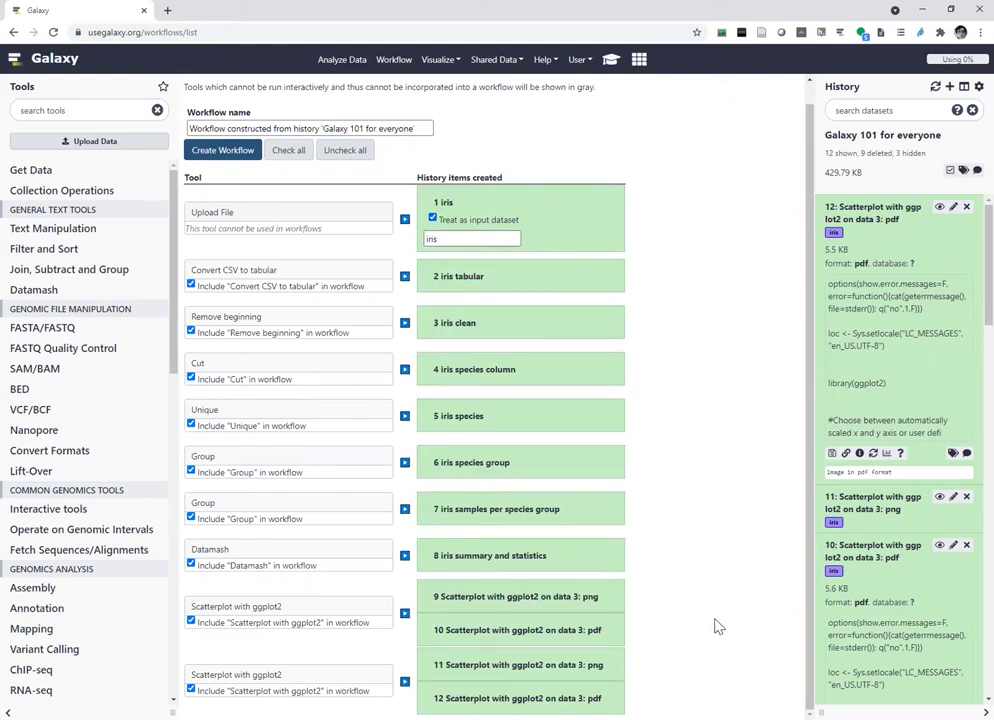
Name the workflow "Exploring Iris dataset with statistics and scatterplots" and create it with all listed tools included
left_click(429, 128)
left_click_drag(429, 128, 186, 127)
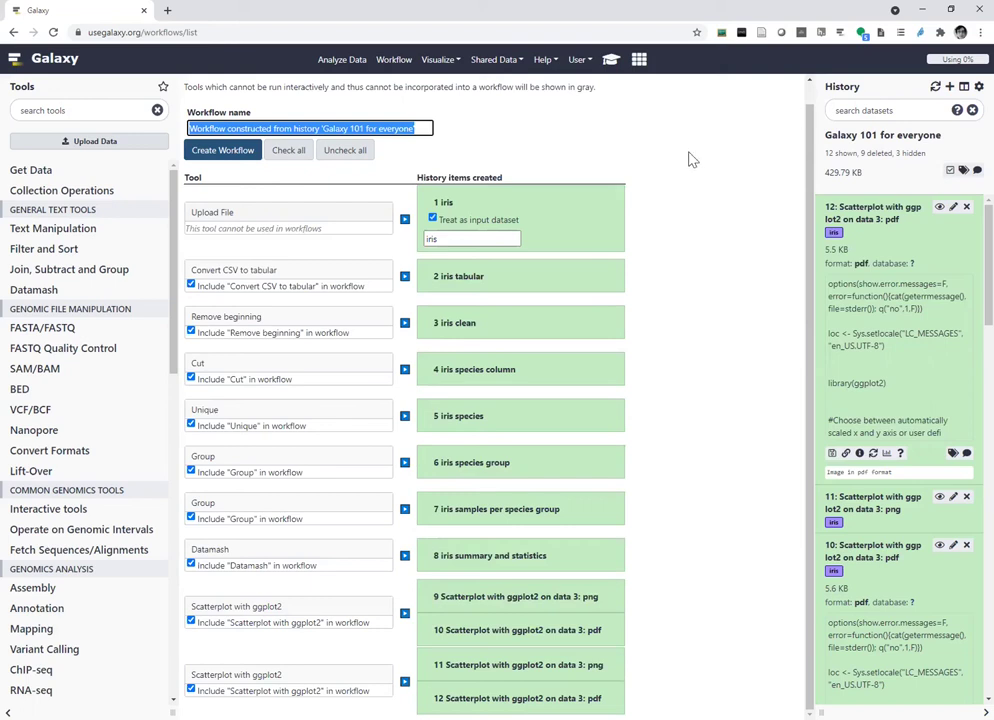
key("BackSpace")
type("Exploring")
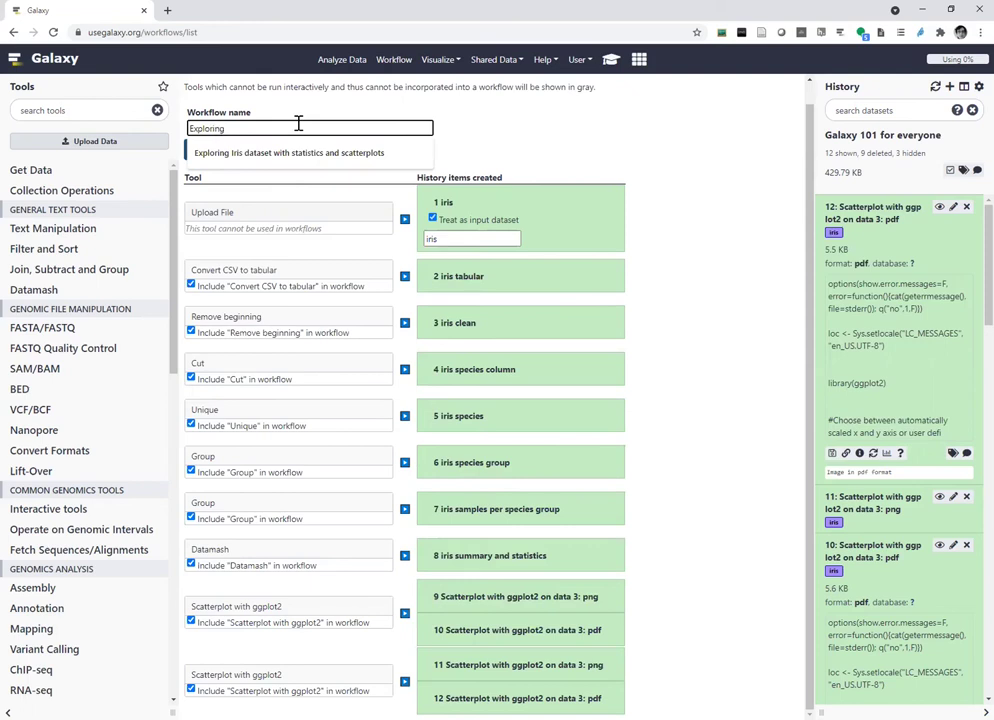
type(" Iris dataset with statistics and scatterplots")
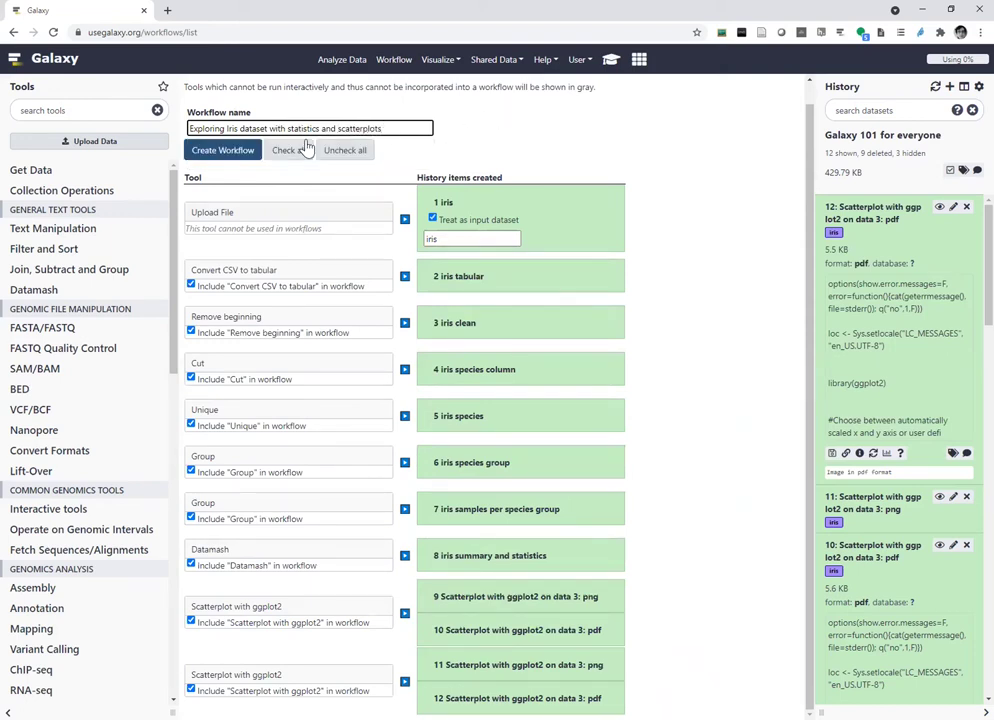
left_click(221, 153)
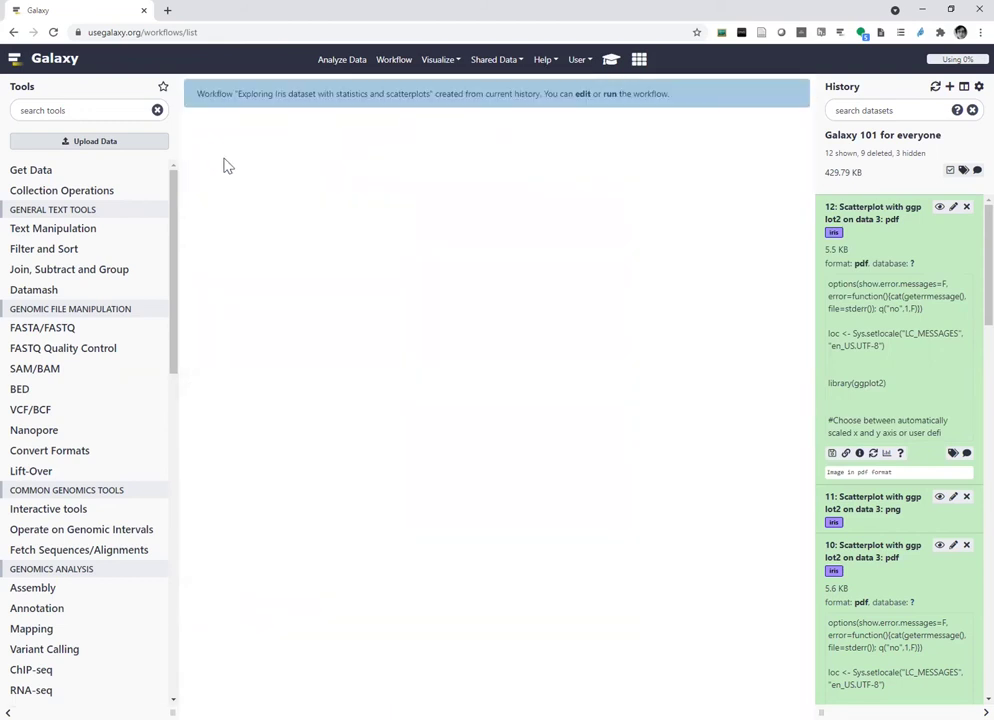
Open the "Exploring Iris dataset with statistics and scatterplots" workflow for editing and view the Convert CSV to tabular step's settings
left_click(396, 64)
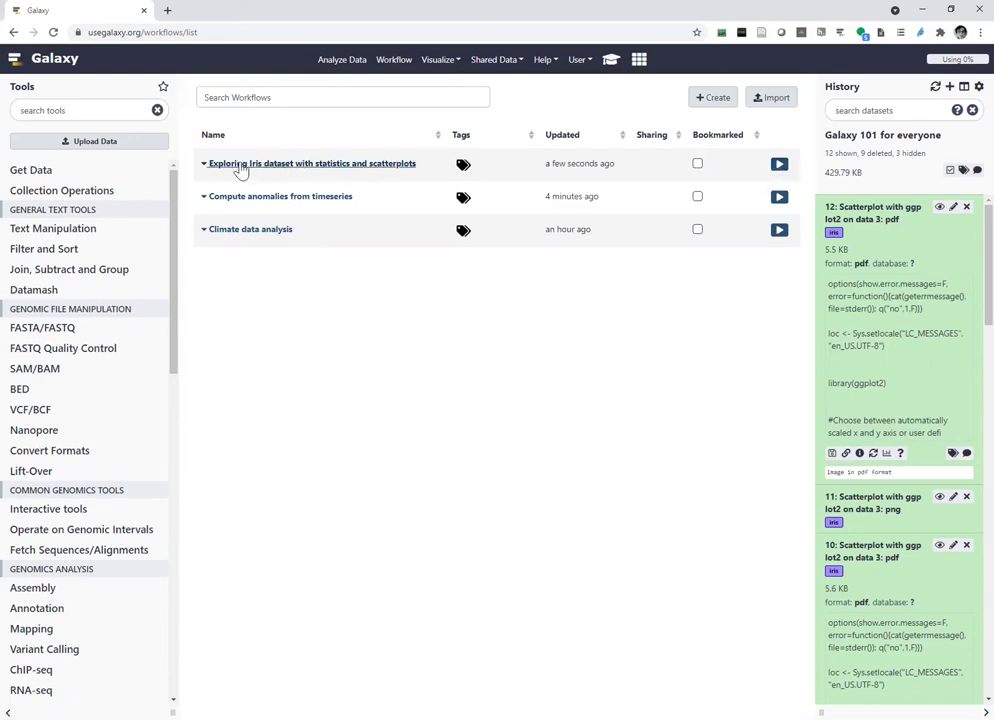
left_click(204, 165)
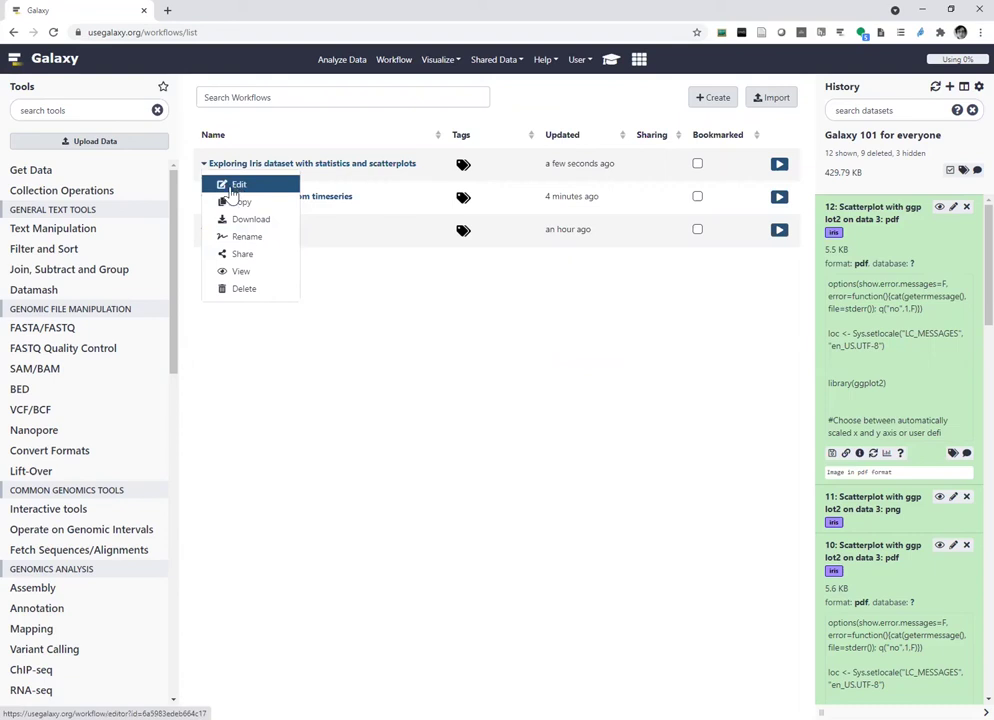
left_click(231, 189)
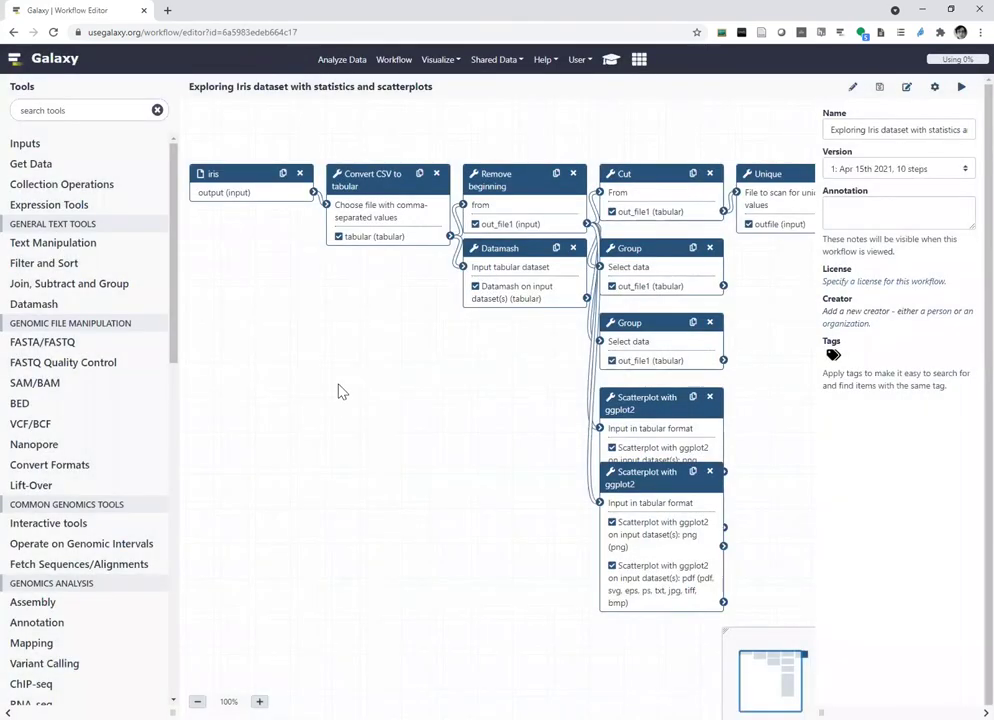
left_click_drag(331, 388, 260, 360)
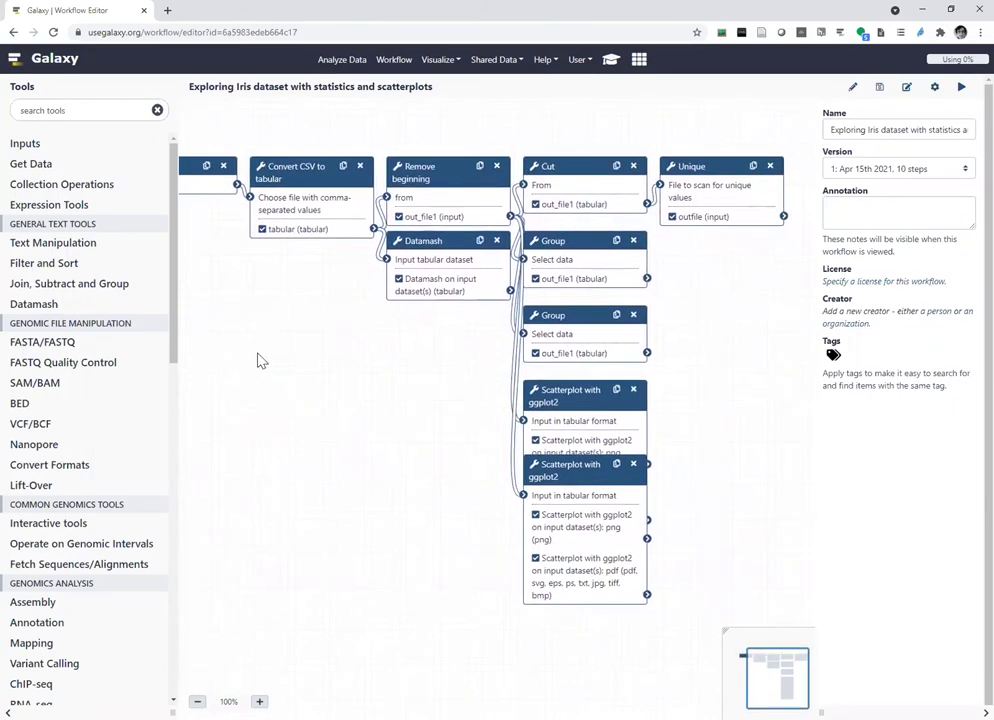
left_click(288, 170)
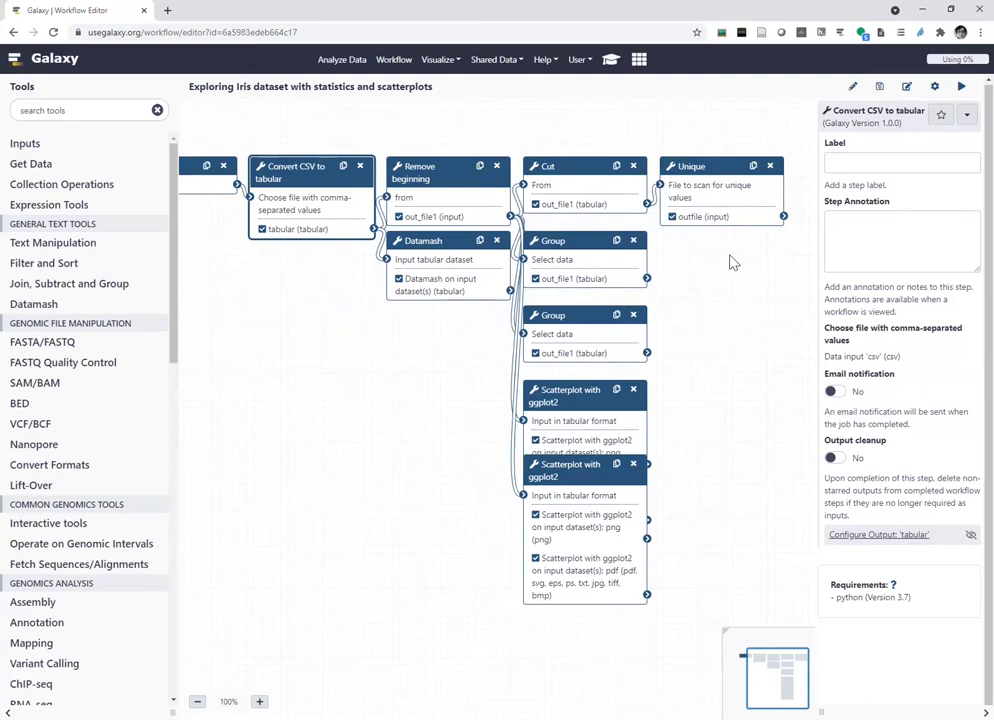
Move the upper Group box to below Unique and unmark the outputs of Cut, Remove beginning and Convert CSV to tabular
left_click_drag(572, 244, 648, 251)
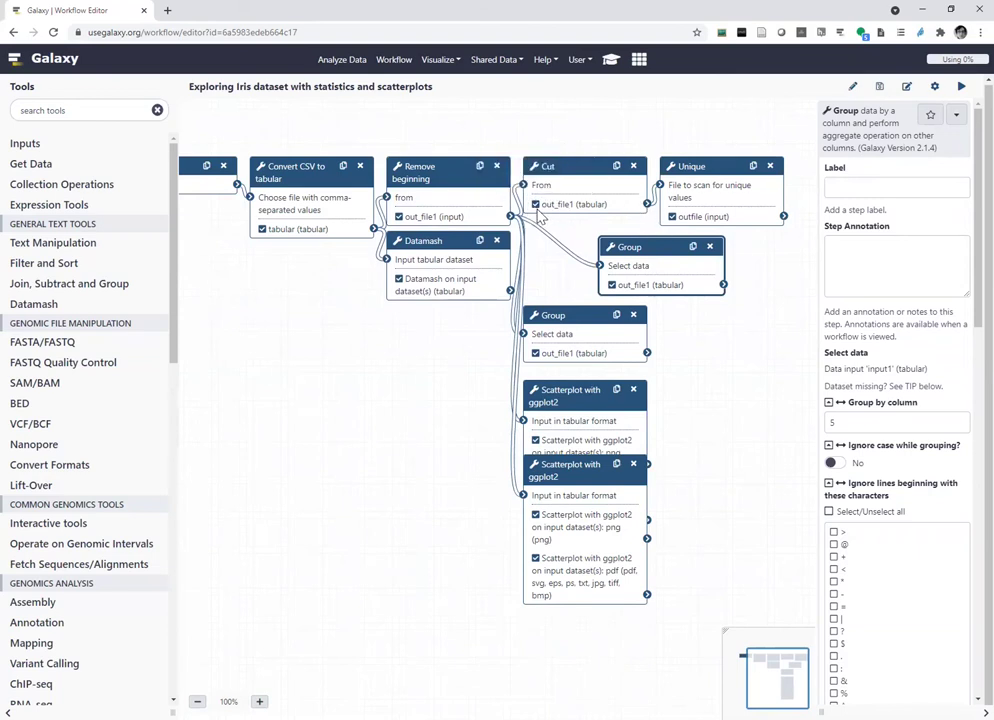
left_click(536, 204)
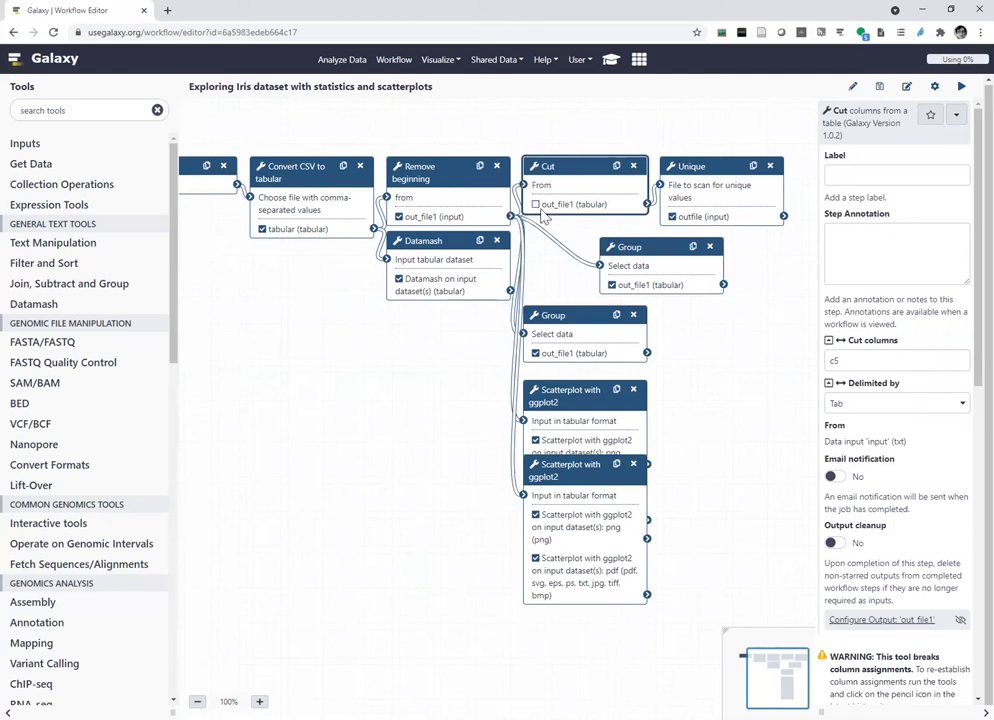
left_click(400, 217)
left_click(262, 230)
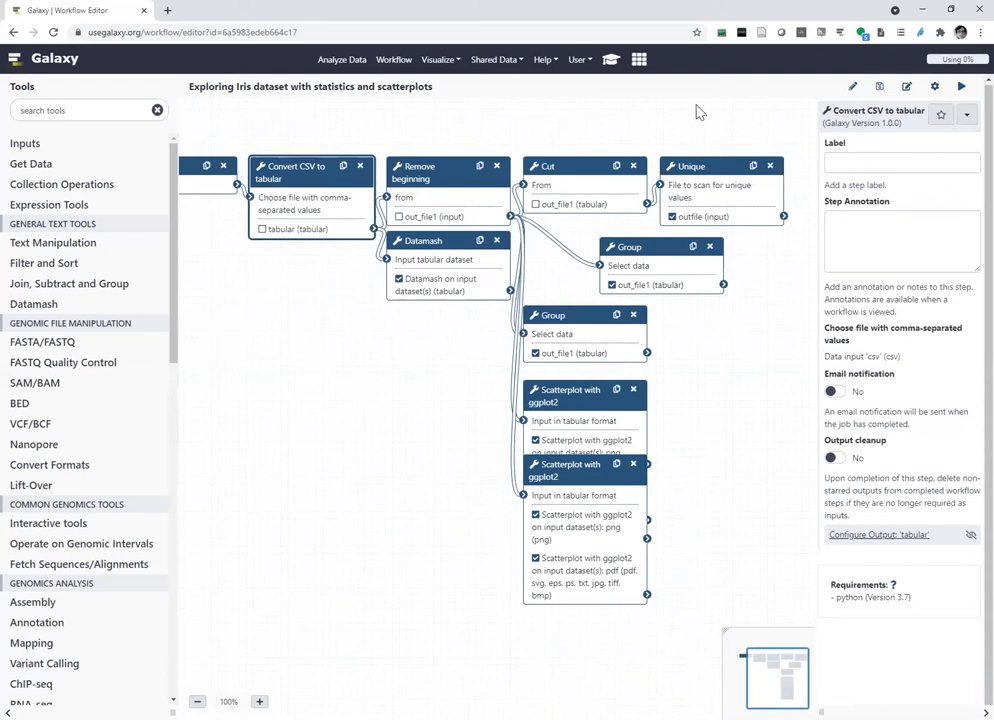
Configure the Unique step's output so that its dataset is renamed to "unique categories"
left_click(700, 170)
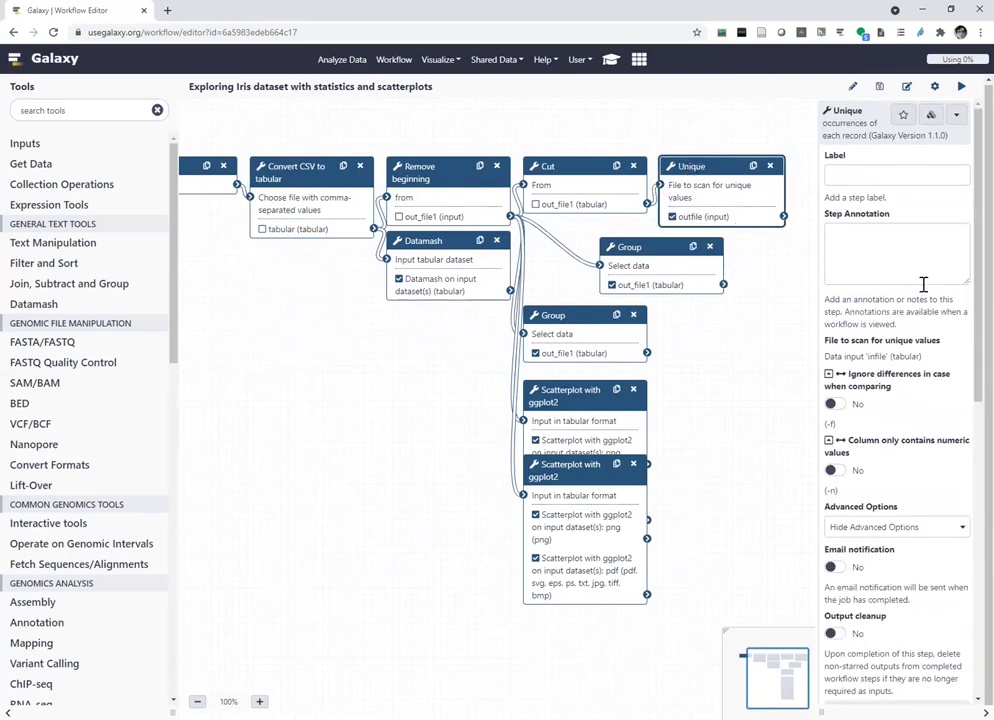
scroll(920, 284, "down", 5)
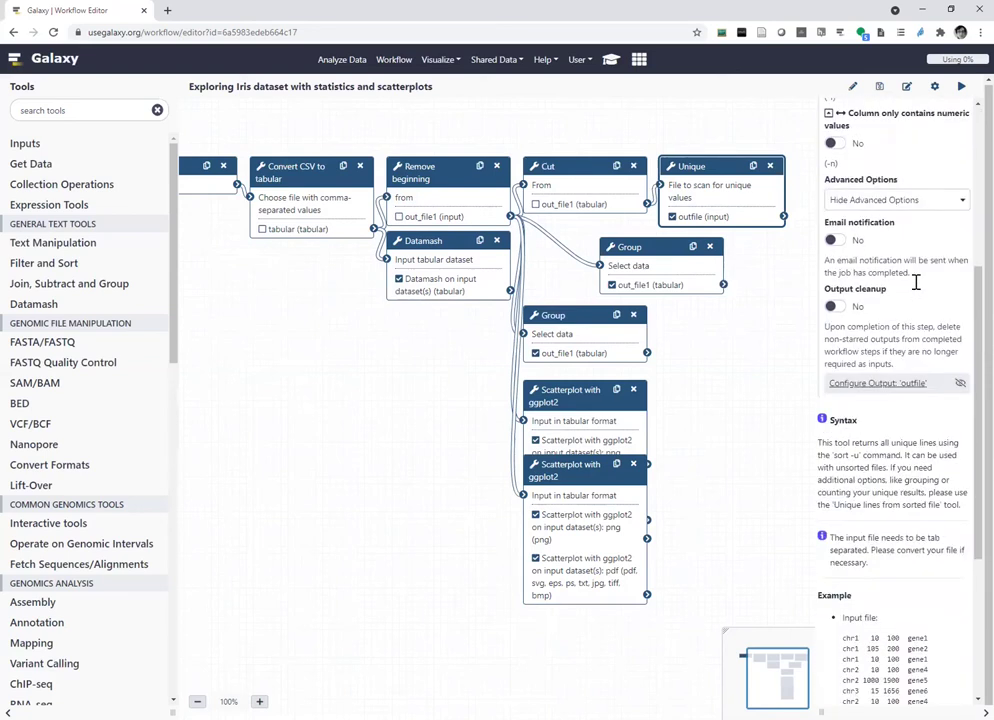
scroll(915, 283, "down", 2)
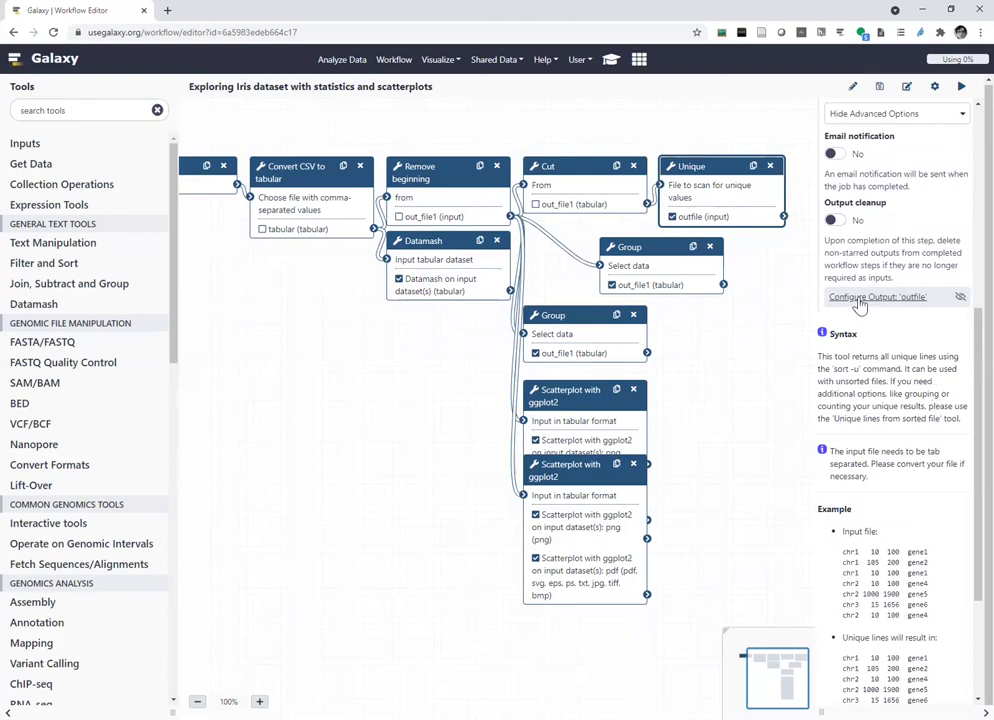
left_click(959, 299)
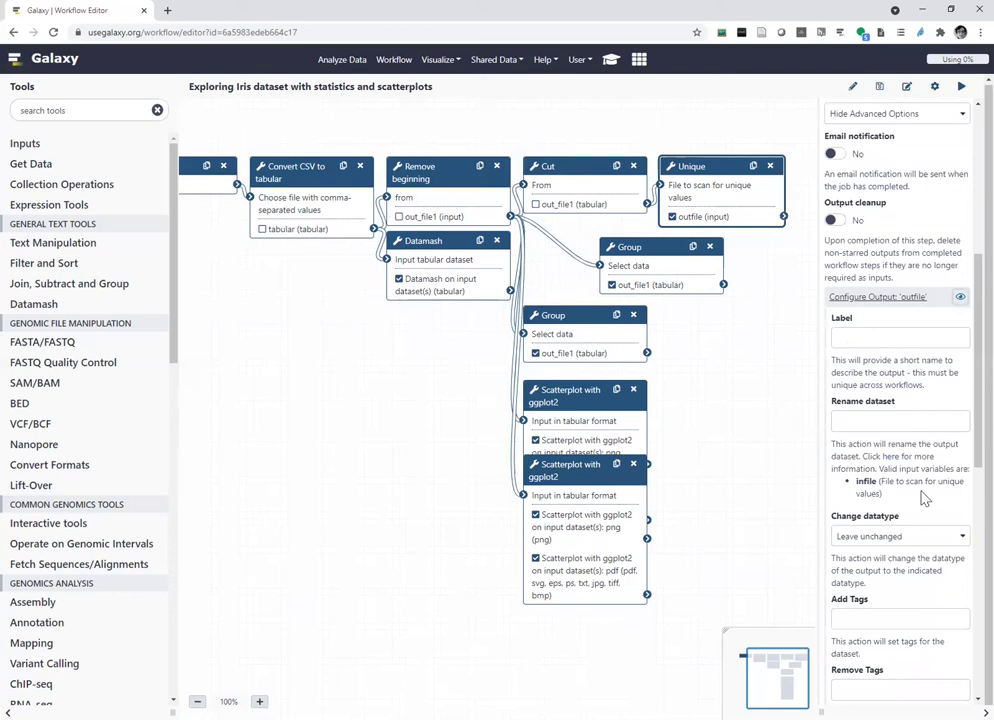
left_click(880, 423)
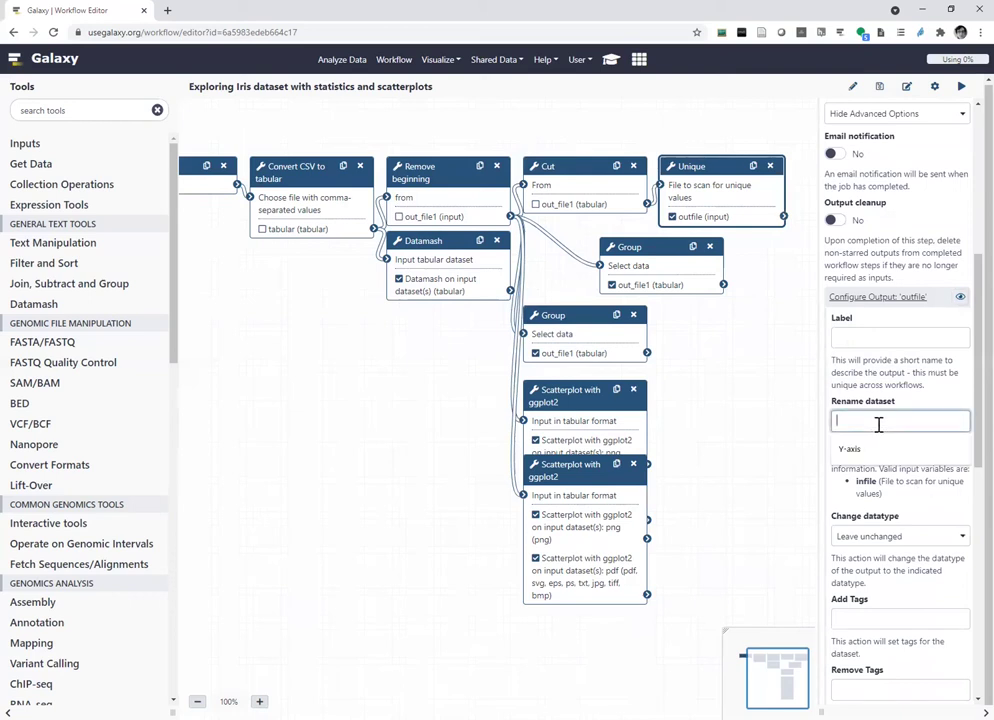
type("categories")
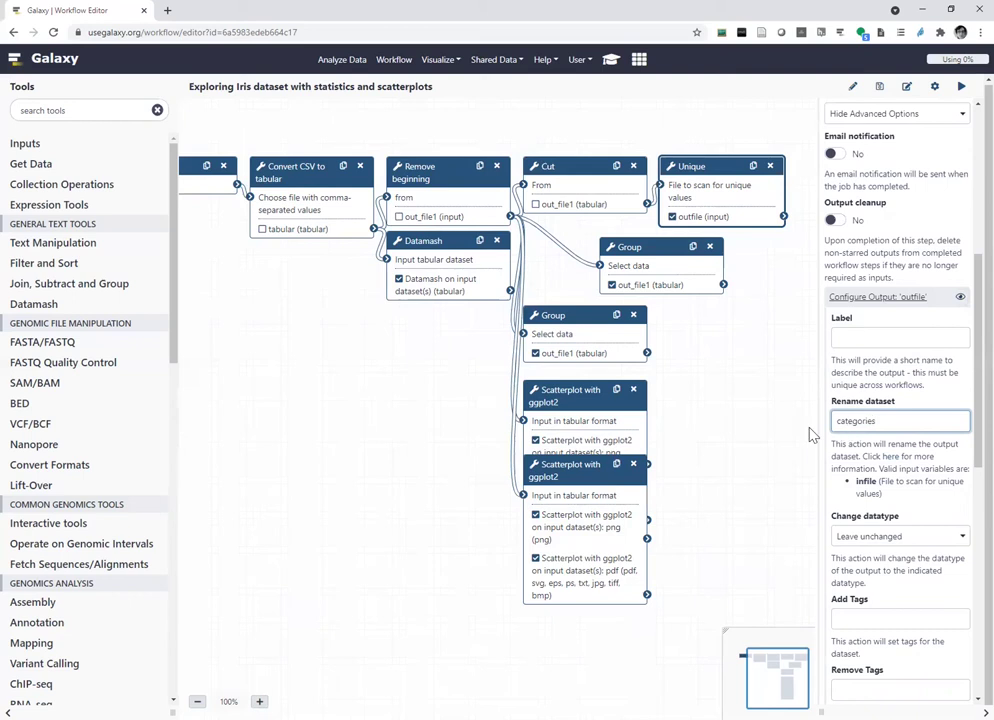
left_click(838, 421)
type("unique")
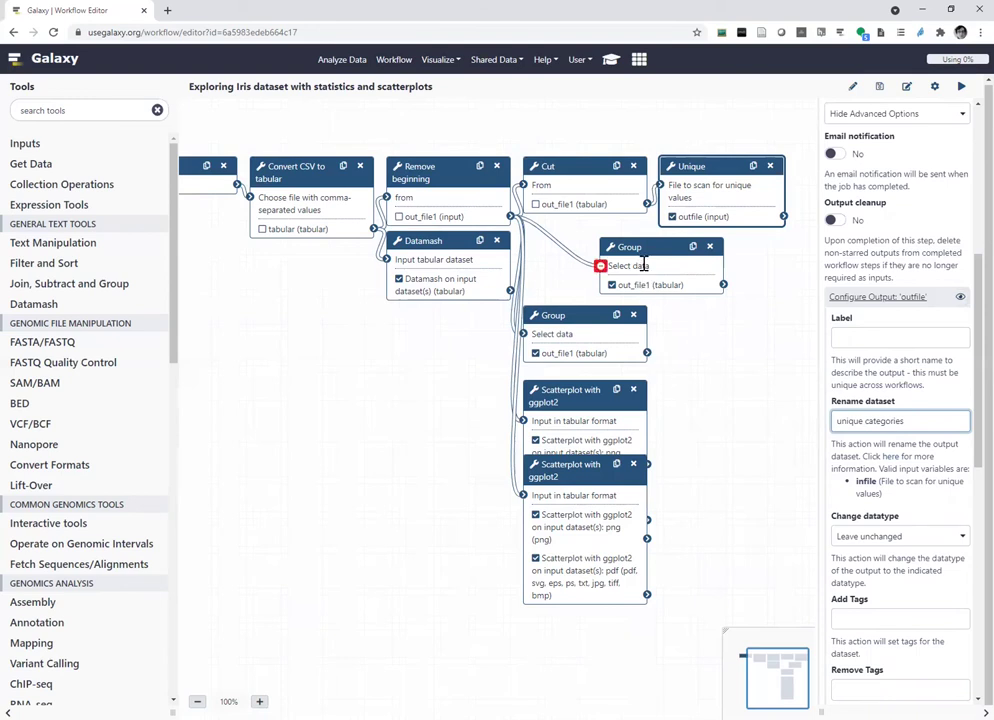
Configure the output of the Group step below Unique so that its dataset is renamed to "categories from group"
left_click(648, 250)
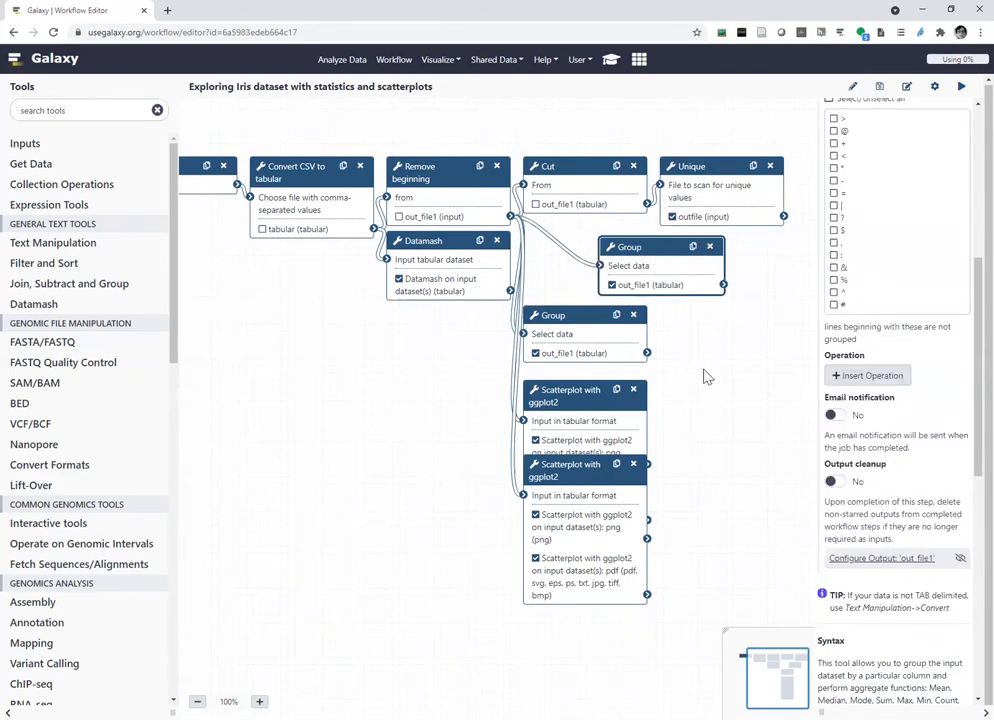
scroll(888, 412, "down", 2)
scroll(888, 412, "down", 6)
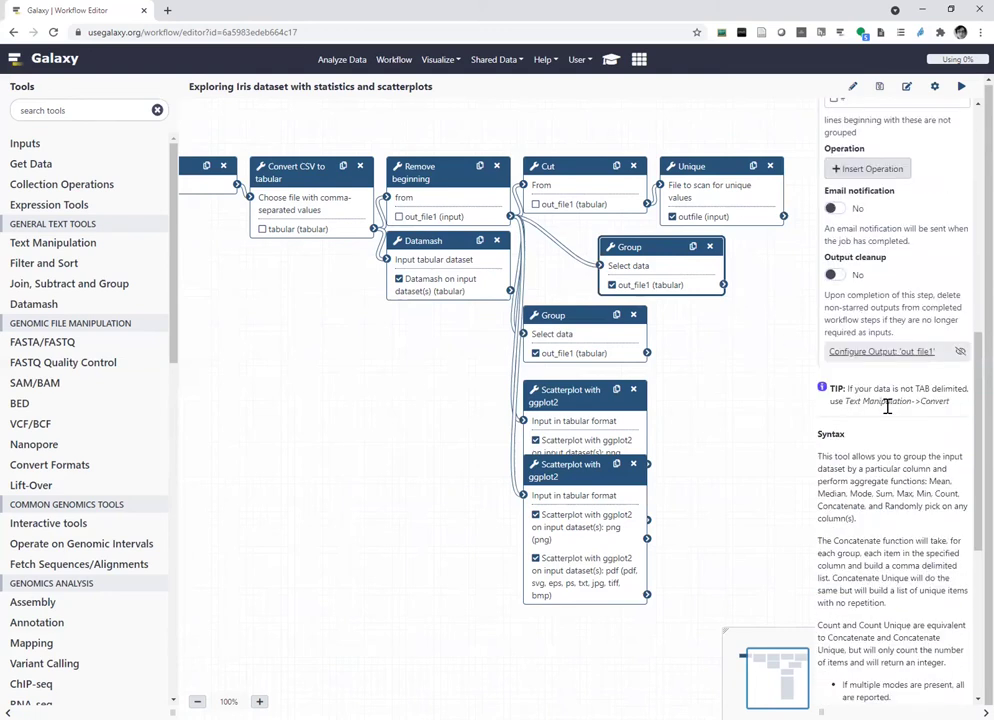
scroll(888, 408, "up", 7)
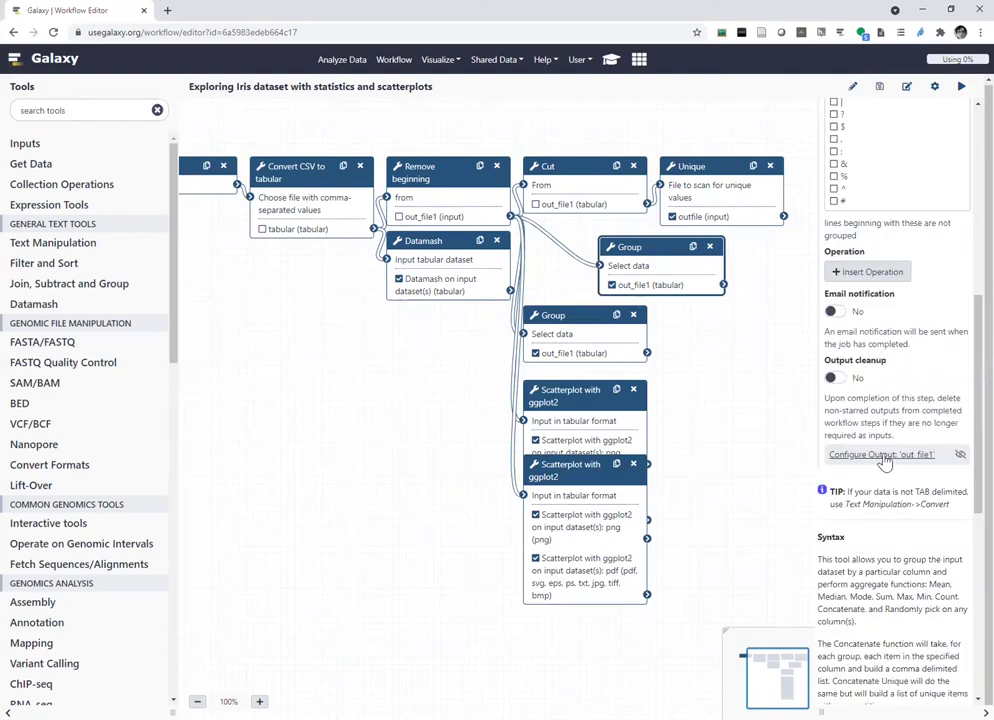
left_click(882, 456)
left_click(860, 578)
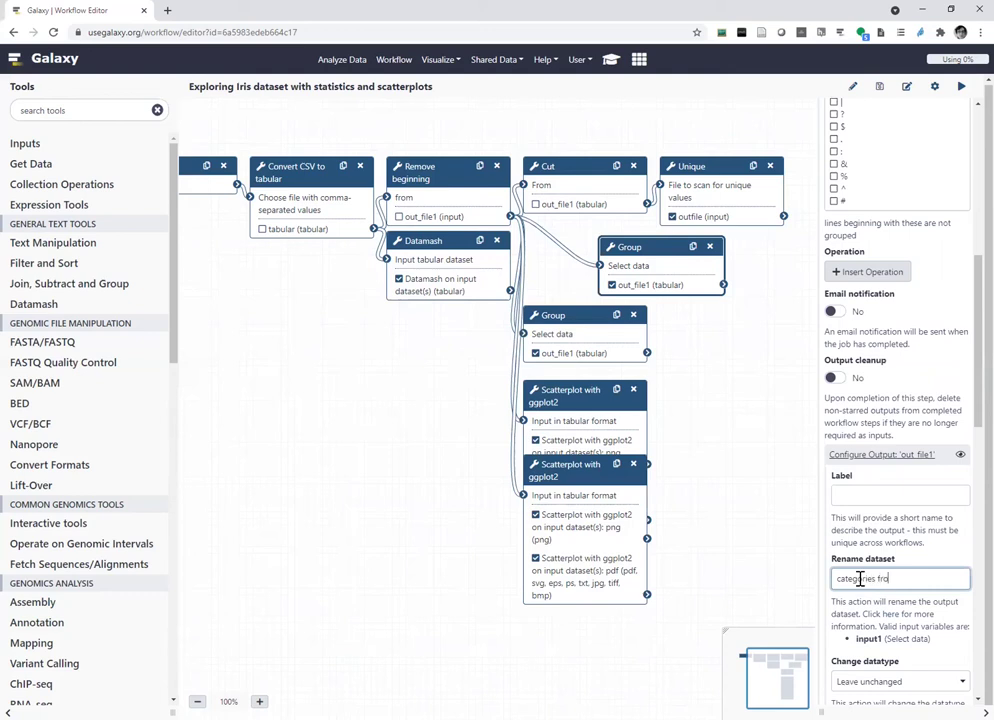
type("categories from group")
Label the output of the lower Group step, which performs the Count operation, "sample per categories"
left_click(547, 314)
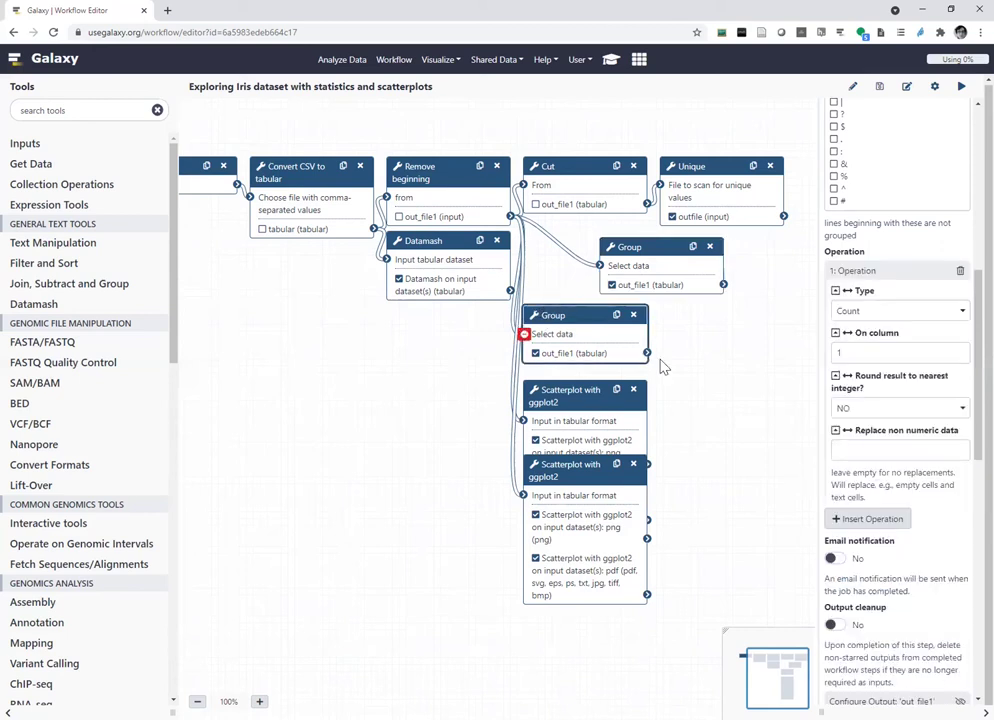
scroll(910, 537, "down", 1)
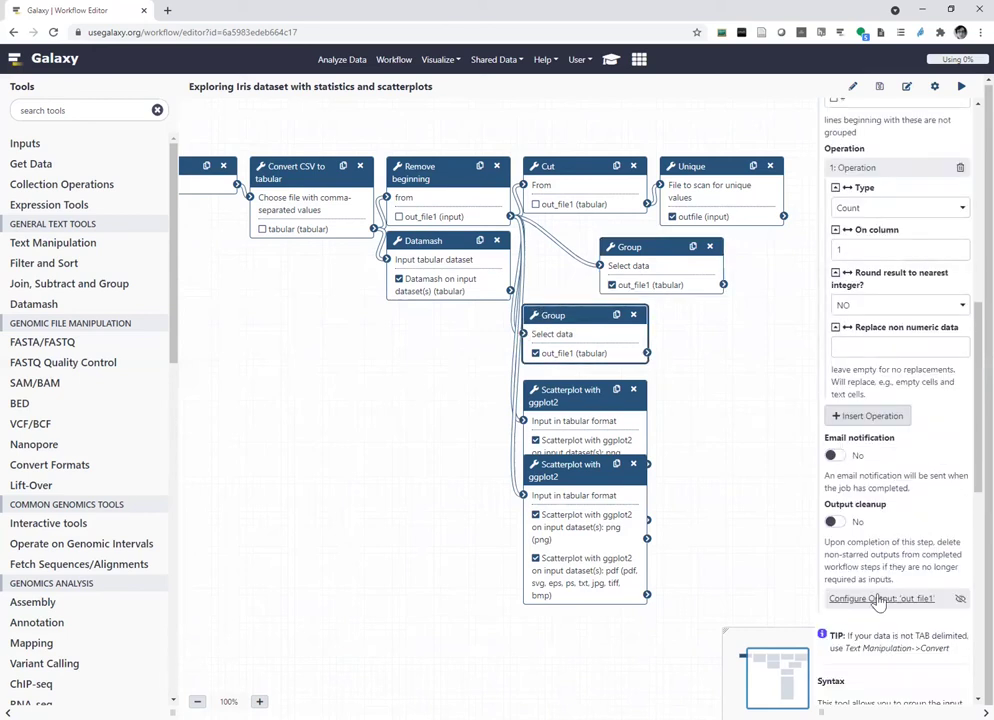
left_click(860, 636)
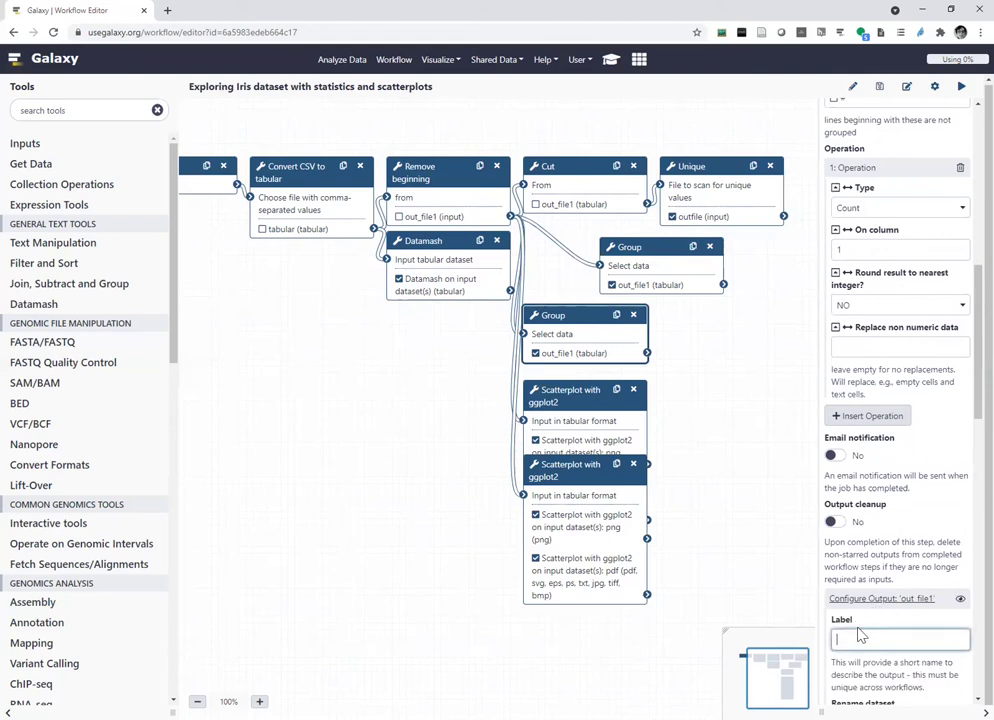
type("sample per ca")
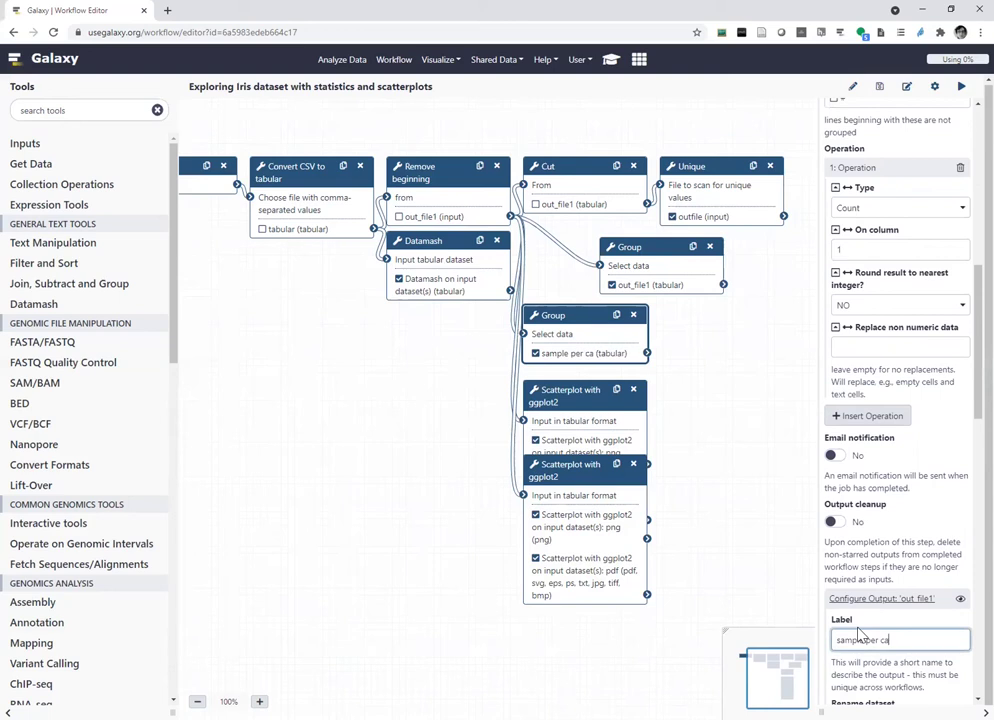
type("tegories")
scroll(866, 574, "down", 2)
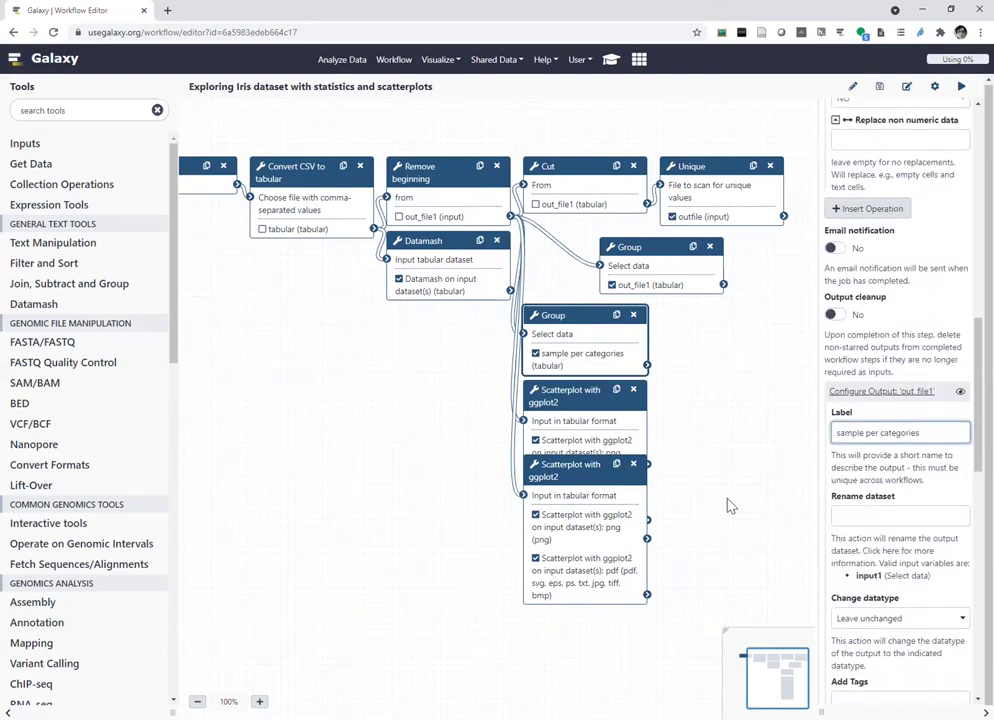
Set the upper Scatterplot with ggplot2 step to rename its png output dataset to "Figure1.png" and its pdf output dataset to "Figrue1.pdf"
left_click(575, 437)
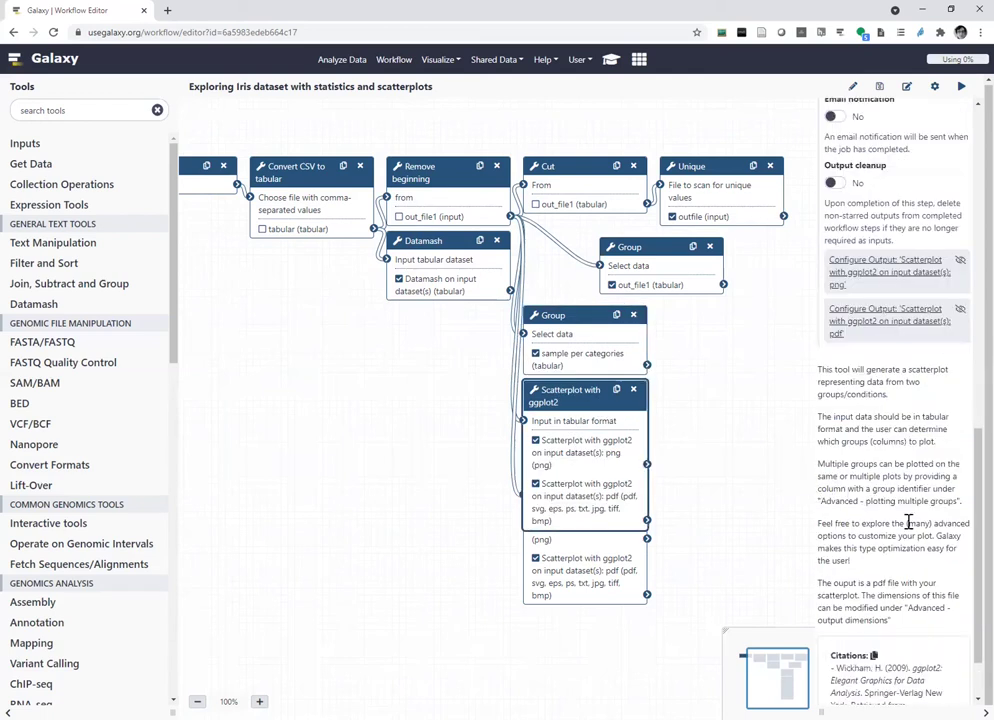
left_click(880, 266)
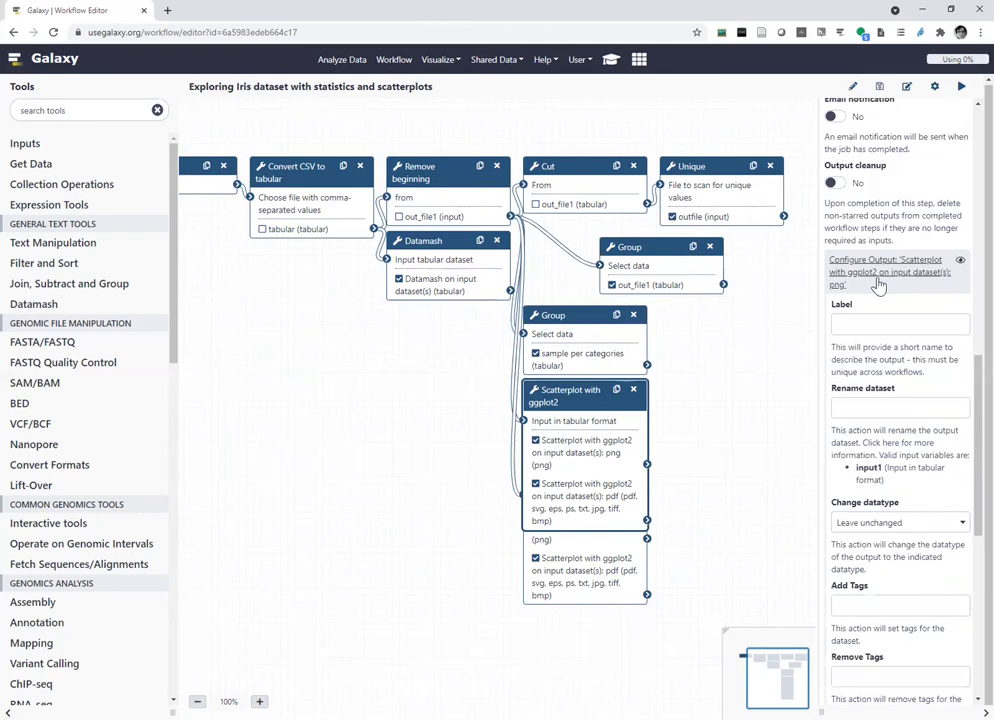
left_click(870, 410)
type("Figure1.png")
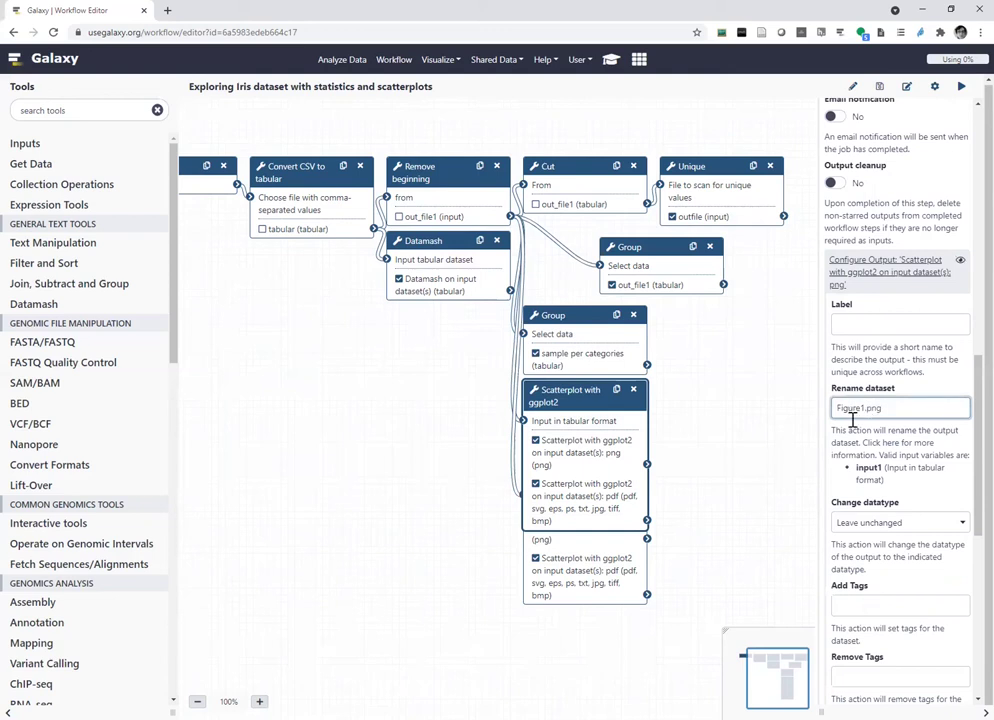
scroll(876, 470, "down", 5)
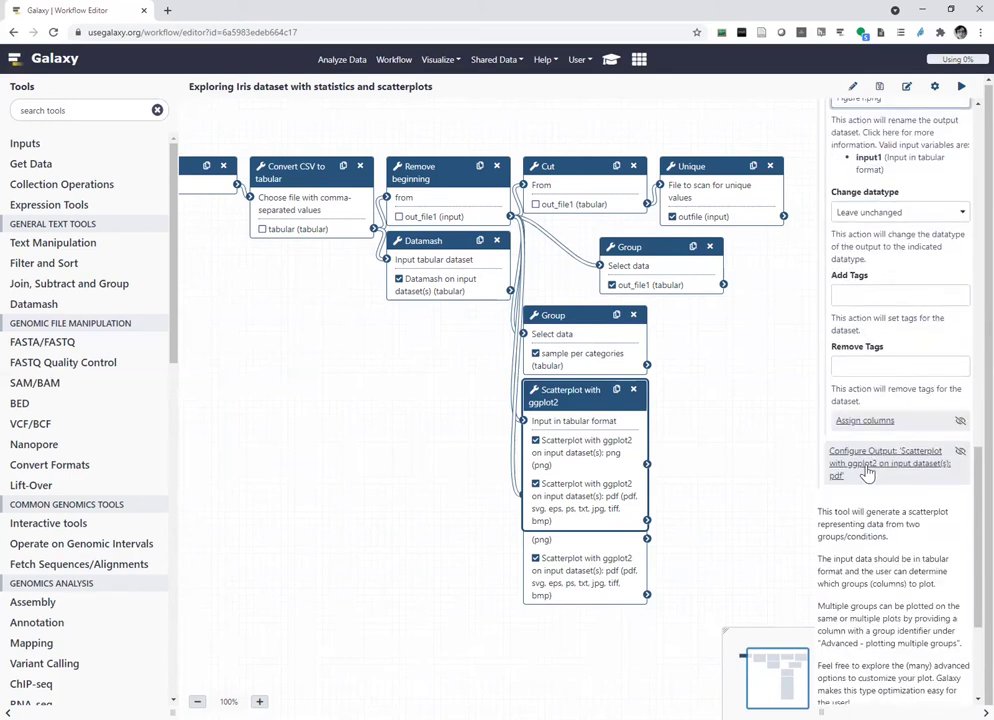
left_click(868, 470)
scroll(862, 512, "down", 2)
left_click(860, 500)
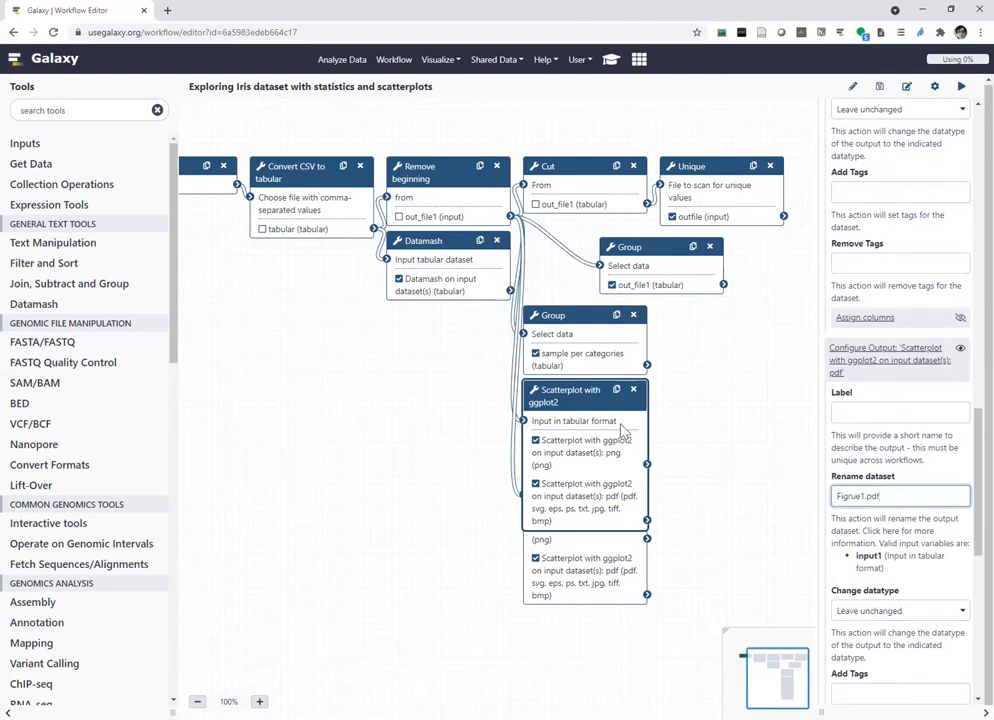
Set the lower Scatterplot with ggplot2 step to rename its png output dataset to "Figure2.png" and its pdf output dataset to "Figure2.pdf"
left_click(582, 560)
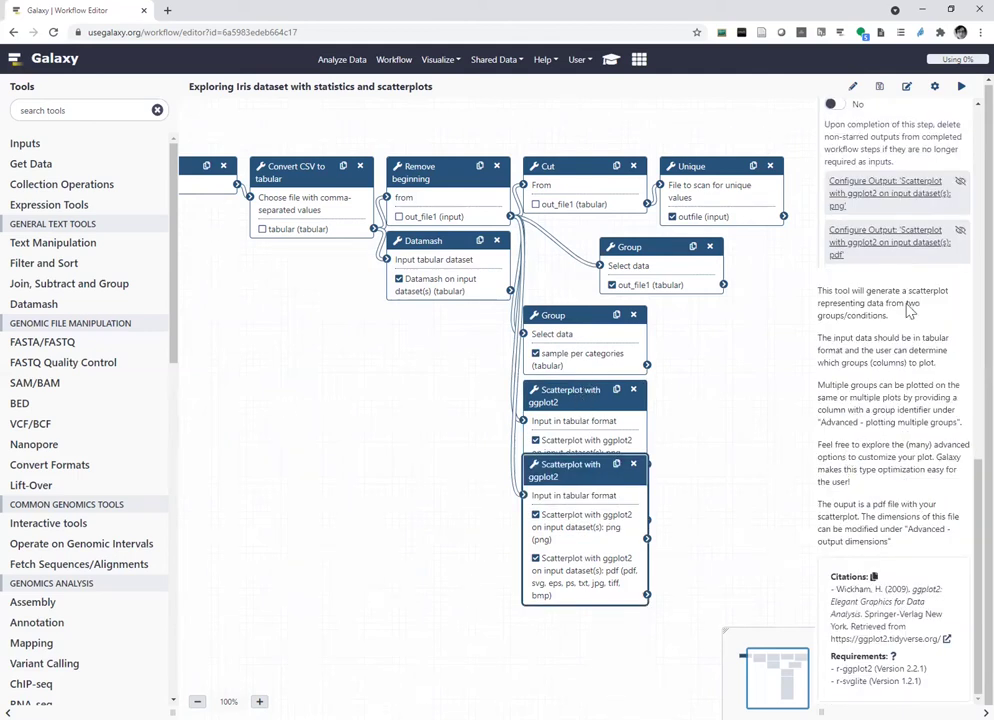
left_click(870, 192)
scroll(870, 220, "down", 3)
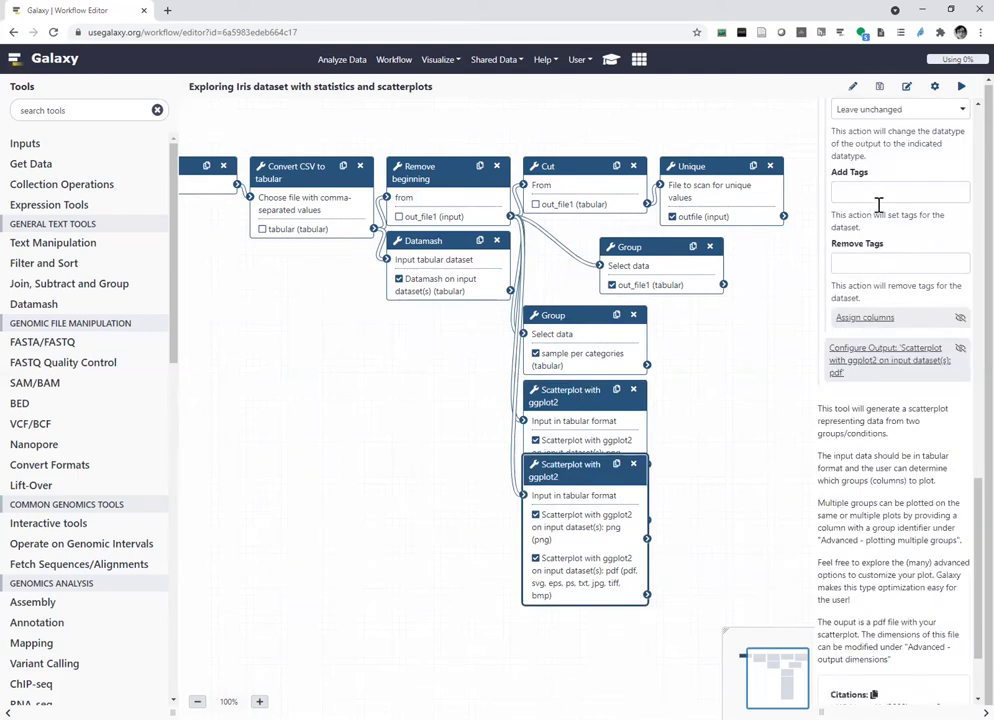
scroll(876, 206, "up", 3)
left_click(870, 205)
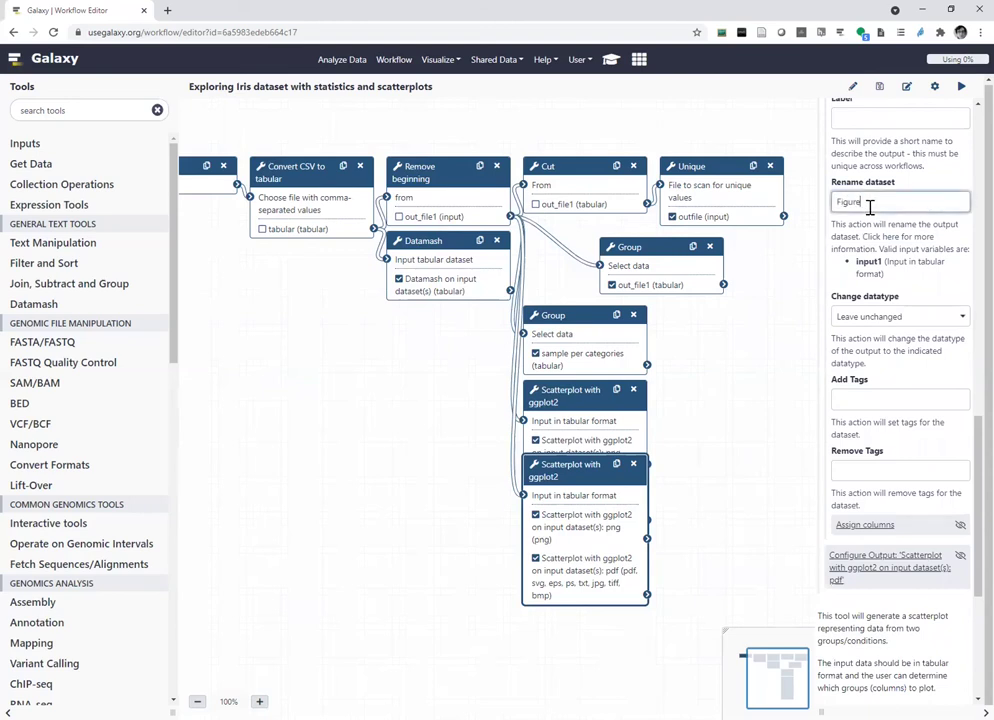
type("Figure2.png")
left_click(876, 570)
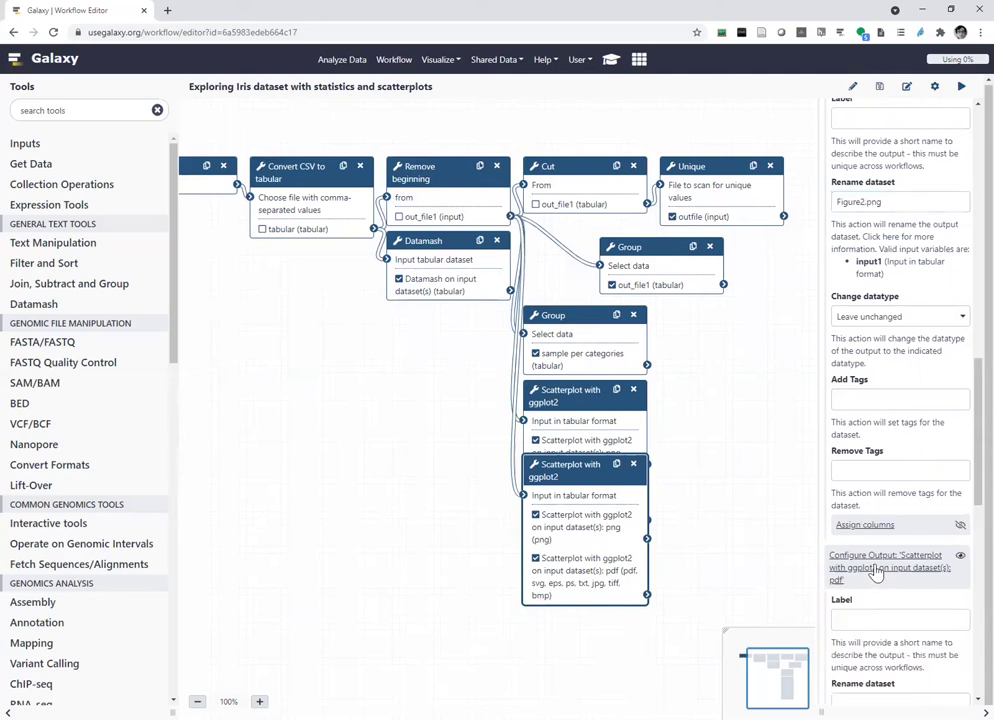
scroll(876, 572, "down", 2)
left_click(872, 490)
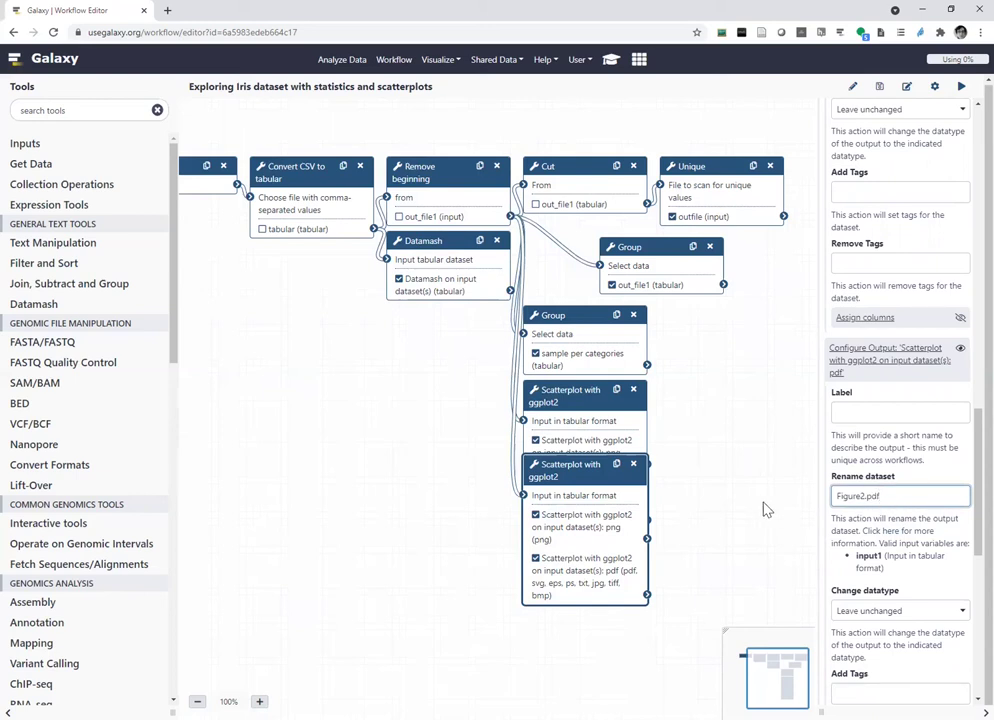
Save the edited workflow and return to the data analysis view
left_click_drag(279, 355, 281, 353)
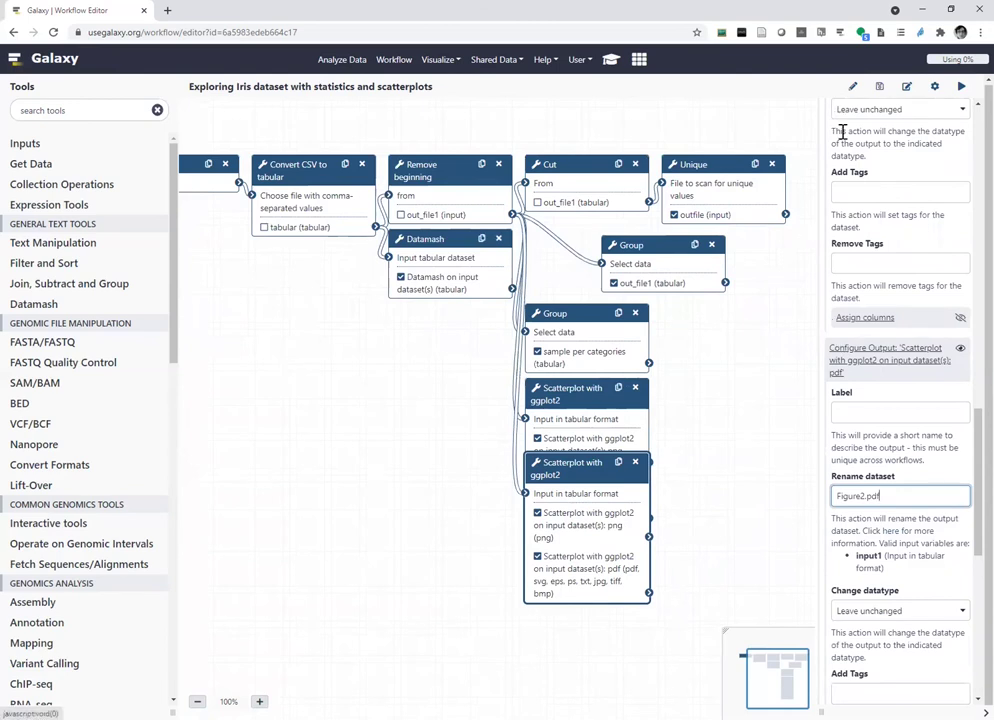
left_click(879, 91)
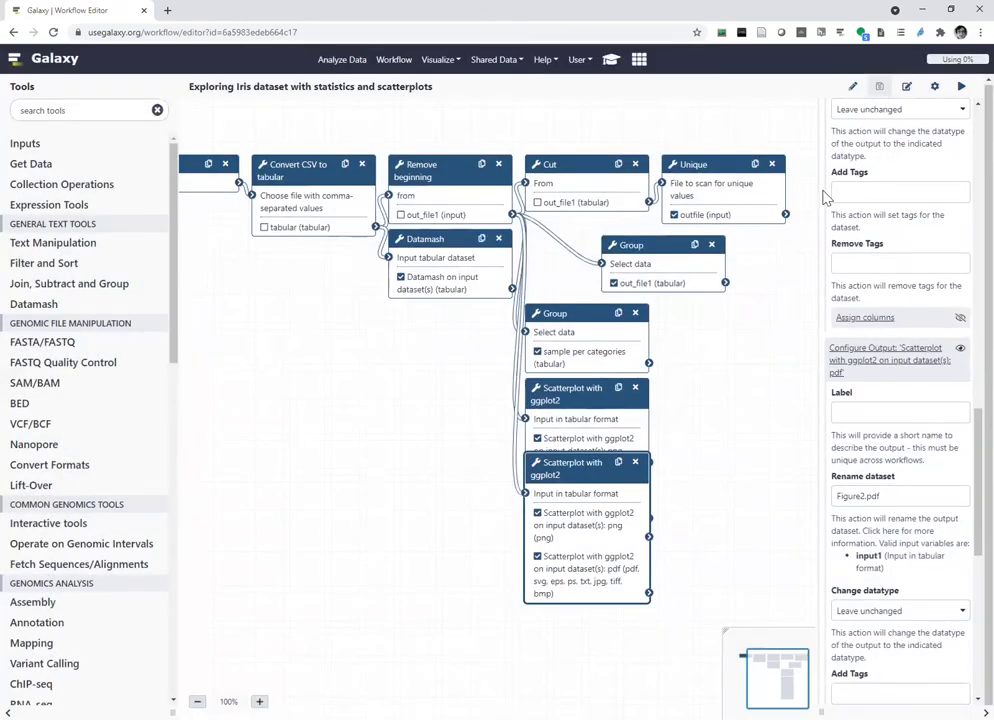
left_click(324, 66)
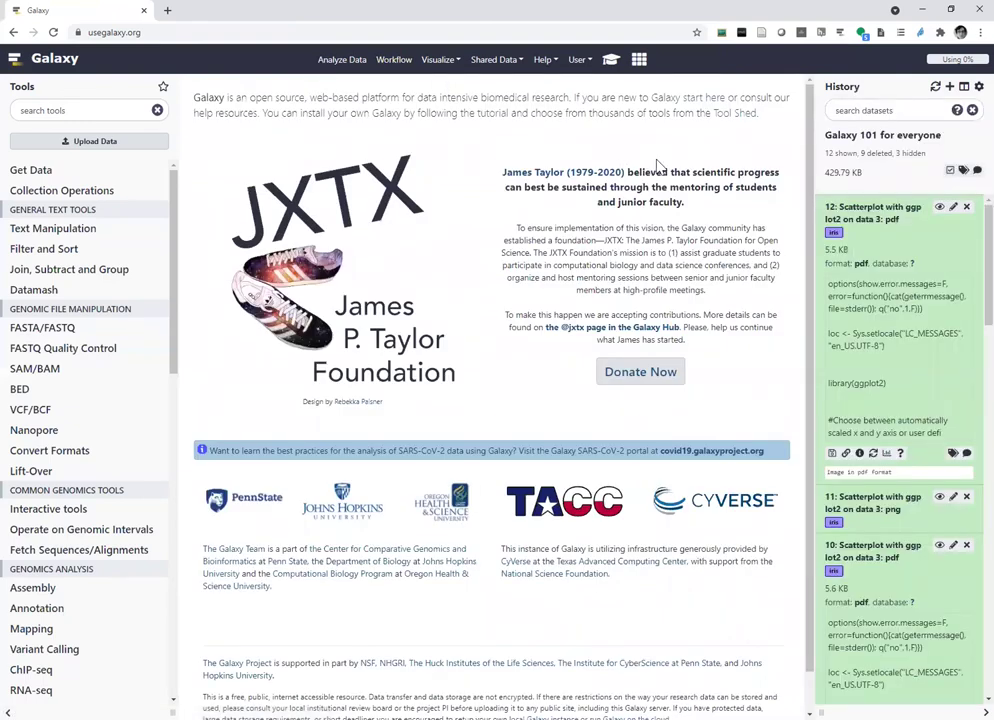
Open the Galaxy 101 for everyone tutorial and copy the Zenodo link to diamonds.csv from its "Run workflow on different data" section
left_click(611, 62)
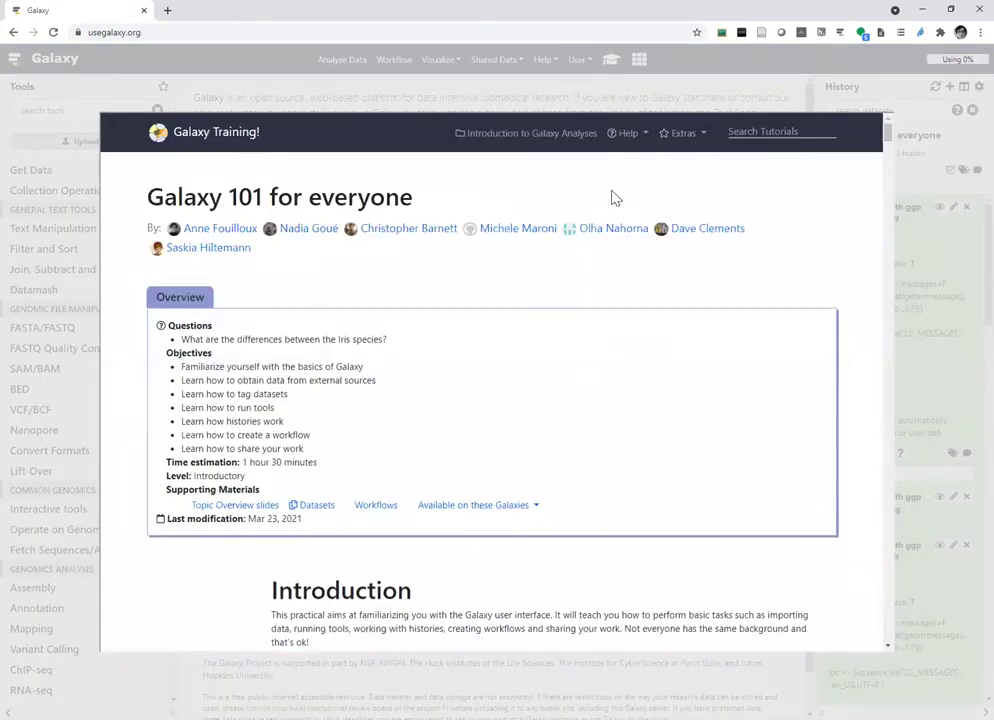
scroll(526, 326, "down", 20)
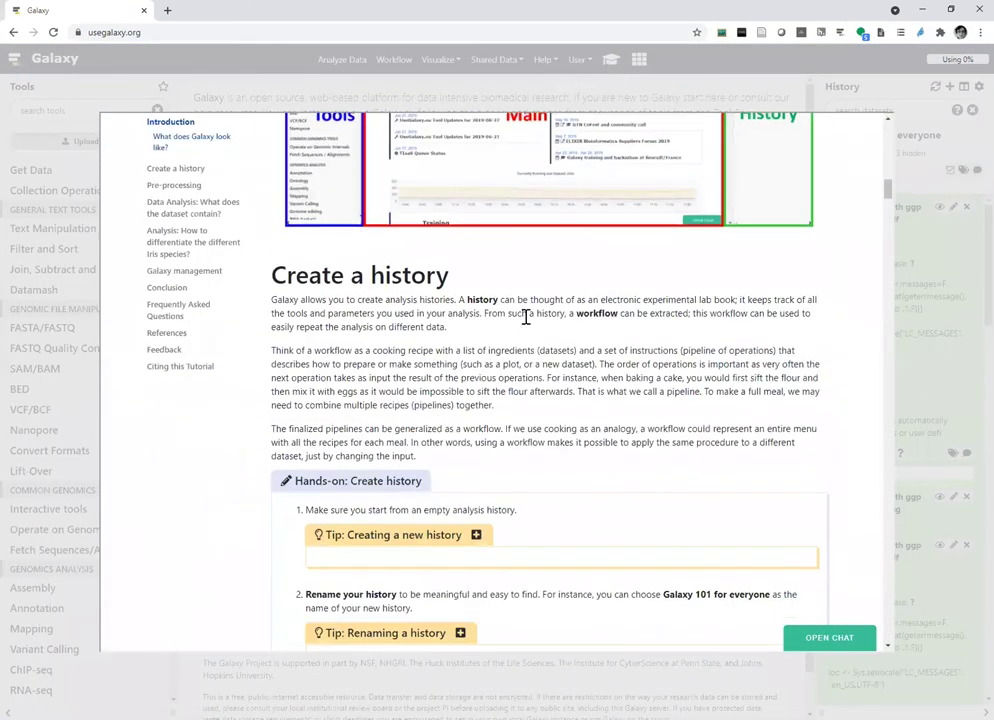
scroll(526, 317, "down", 20)
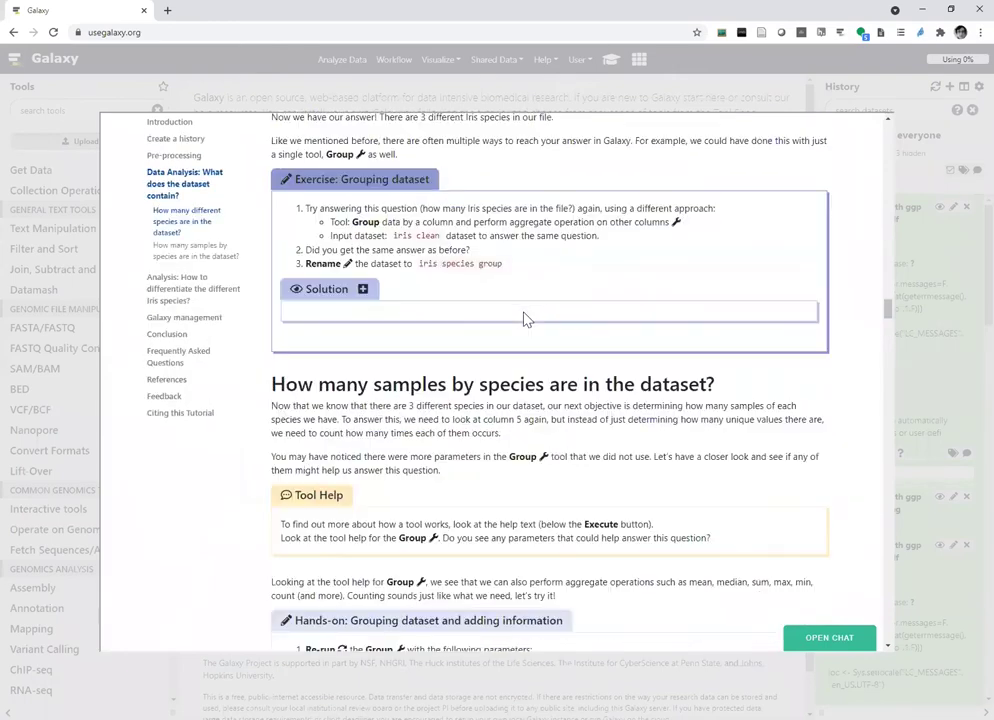
scroll(526, 320, "down", 20)
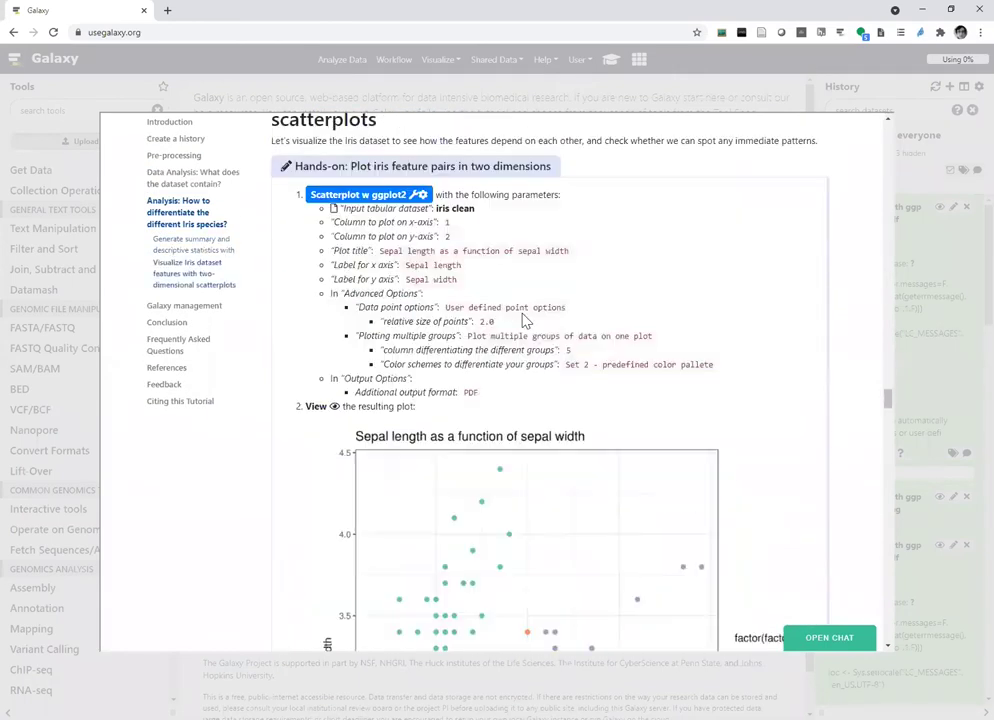
scroll(526, 320, "down", 20)
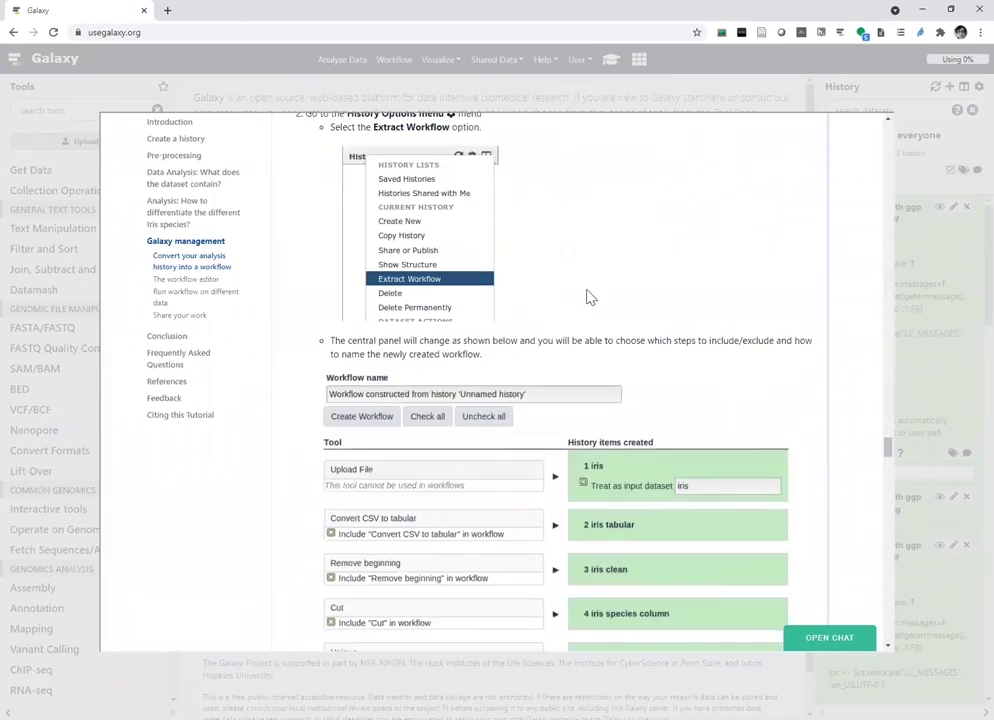
scroll(586, 298, "down", 2)
scroll(586, 298, "down", 8)
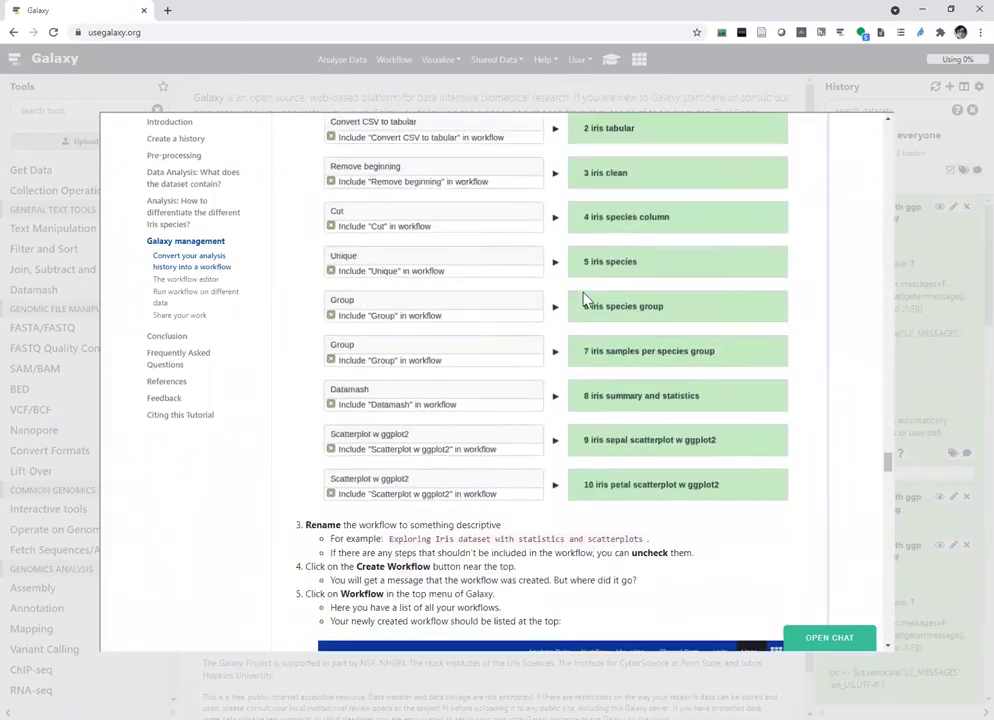
scroll(586, 300, "down", 12)
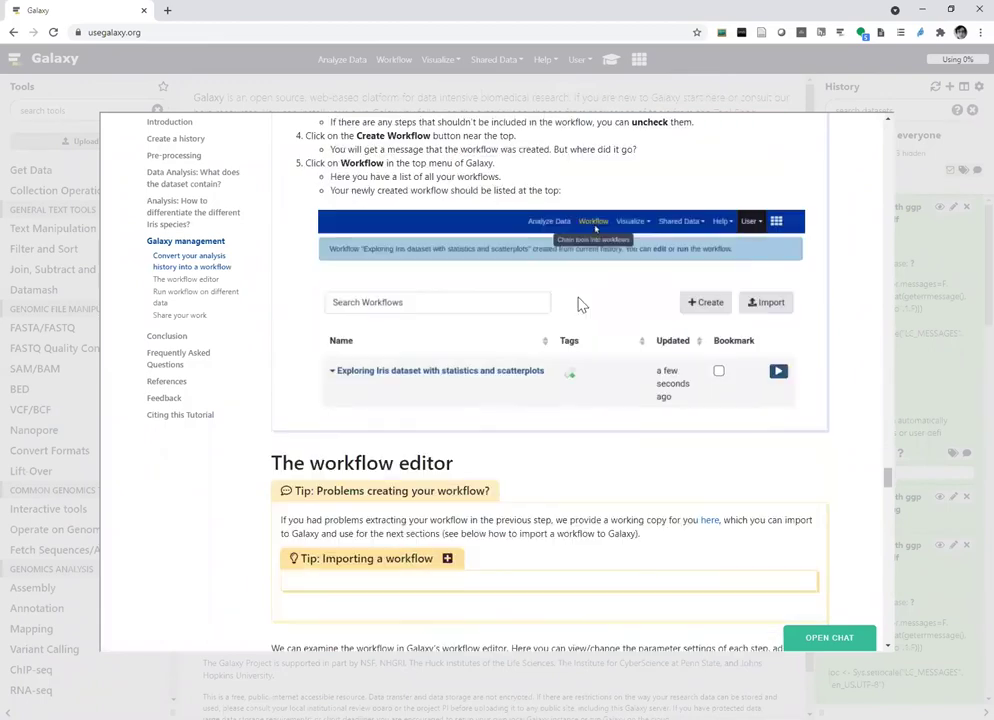
scroll(578, 300, "down", 20)
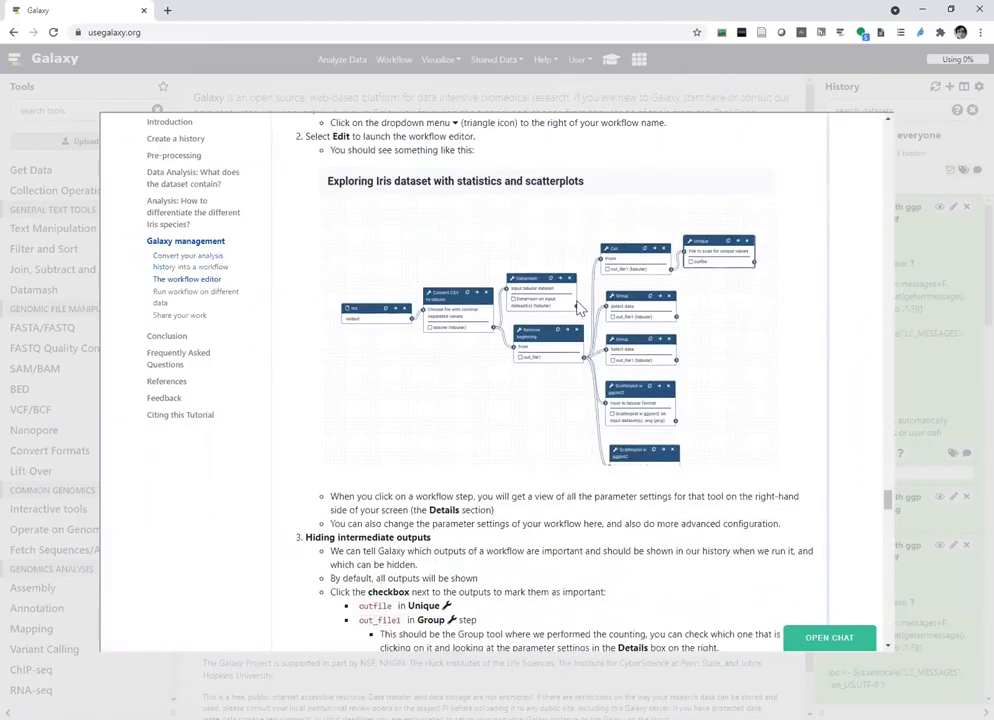
mouse_move(790, 362)
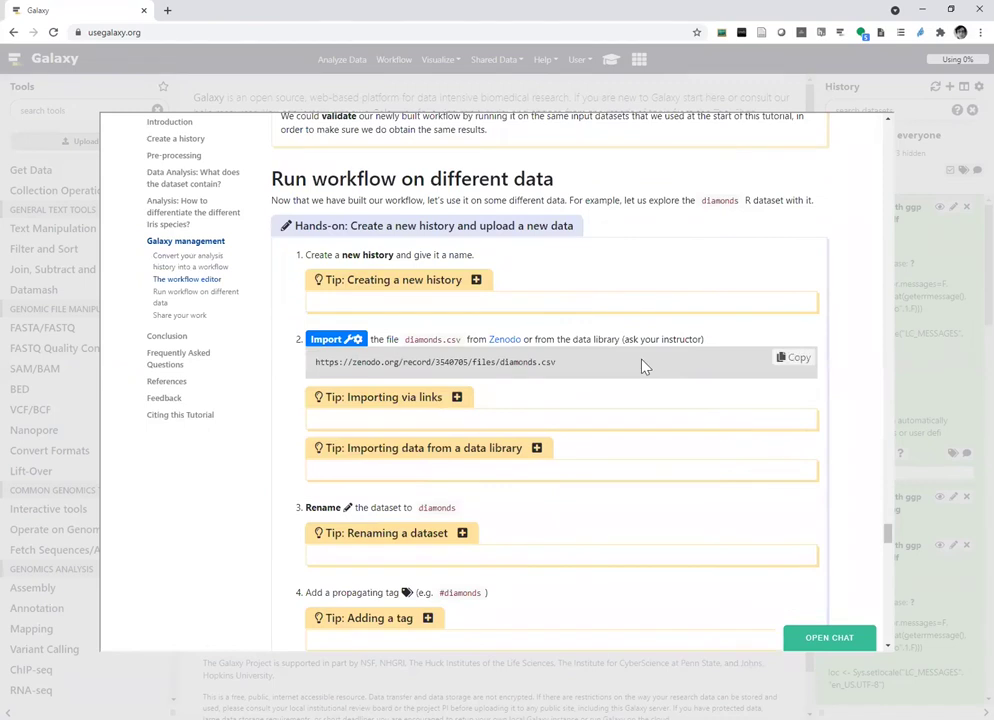
left_click(797, 358)
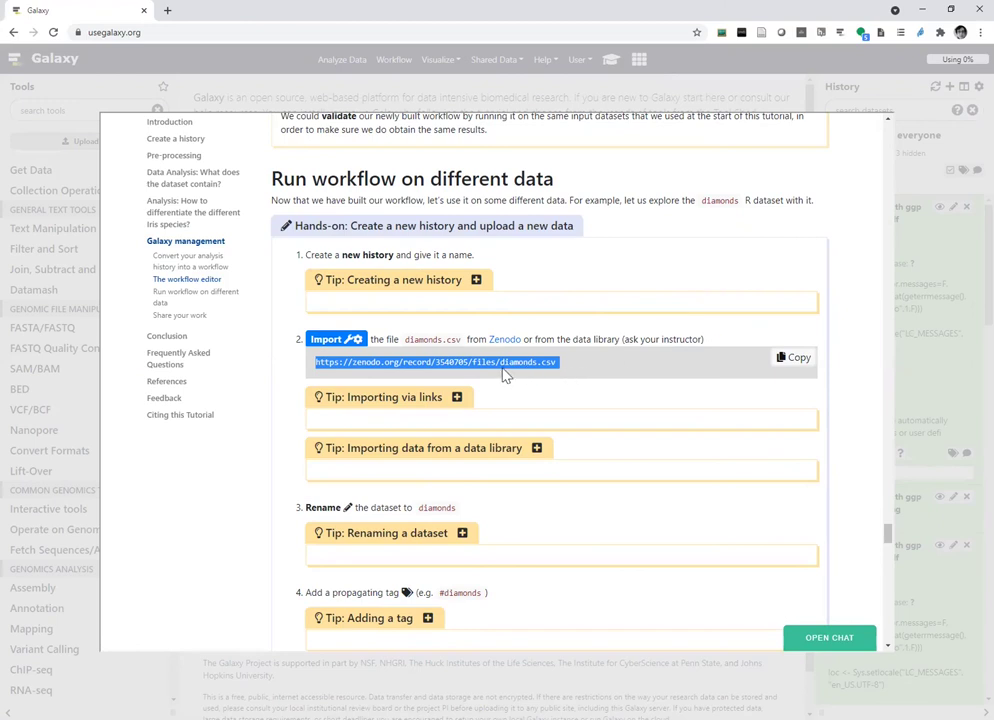
Review the tutorial's instructions for renaming the diamonds dataset and adding a propagating tag
scroll(617, 455, "down", 1)
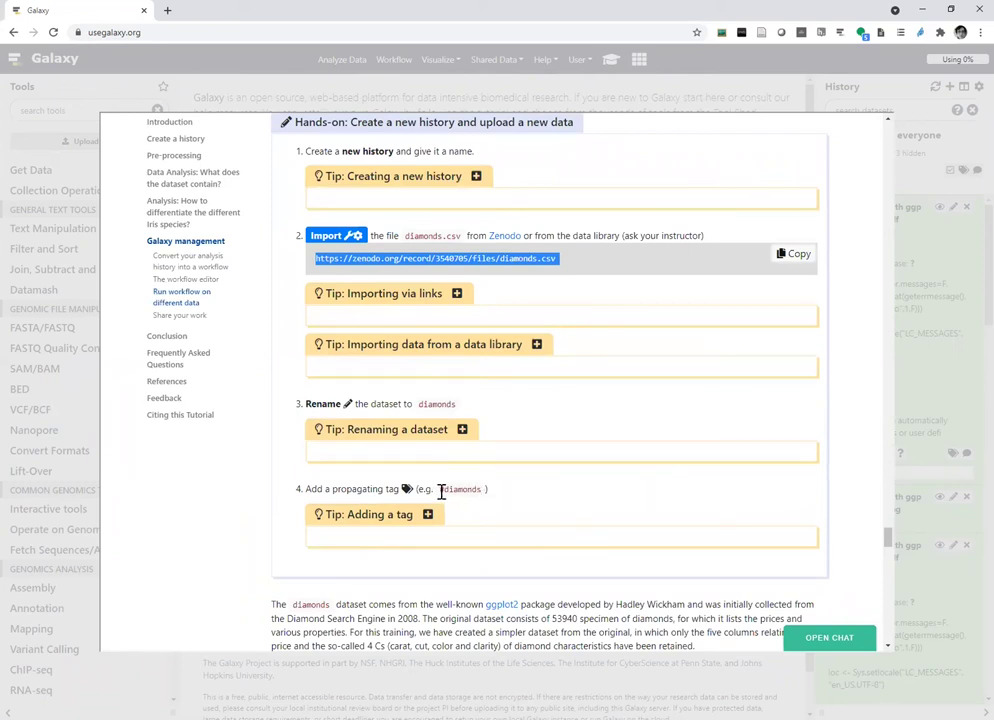
left_click_drag(441, 492, 444, 492)
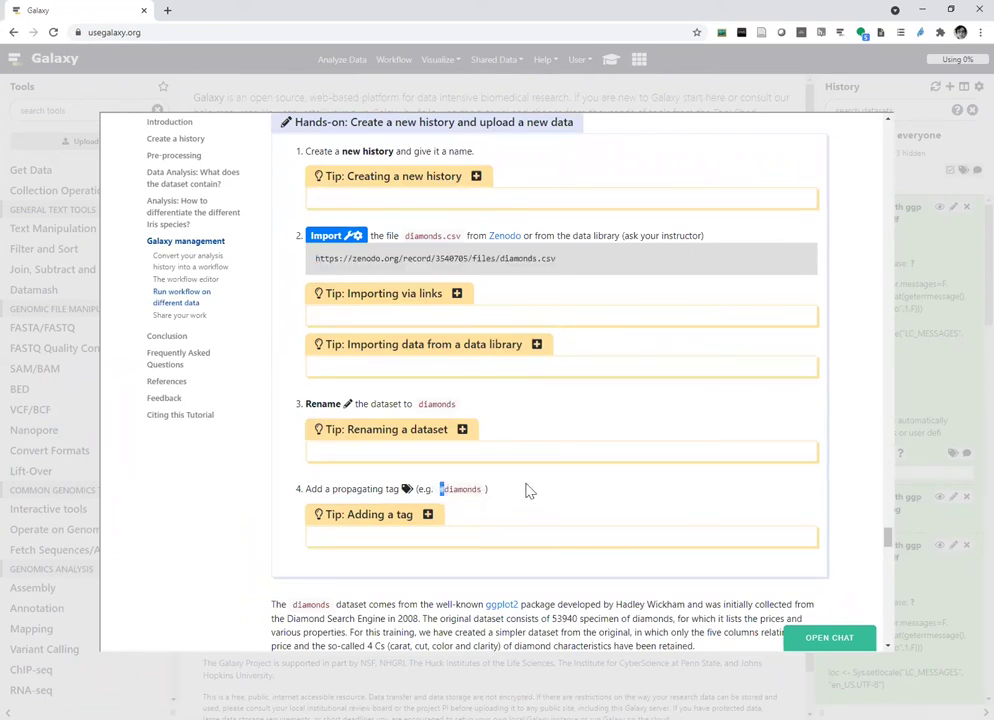
scroll(550, 460, "up", 2)
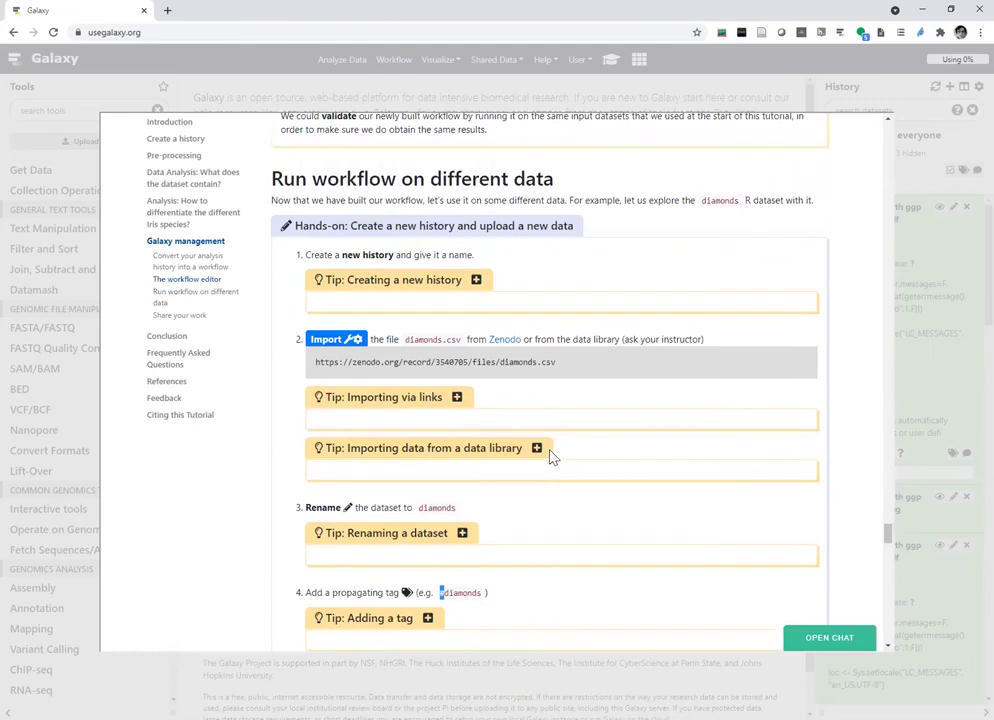
Copy the Zenodo link to diamonds.csv from the tutorial, check the tagging instructions, and return to the data analysis view
left_click(790, 358)
key("ctrl+c")
scroll(748, 394, "down", 3)
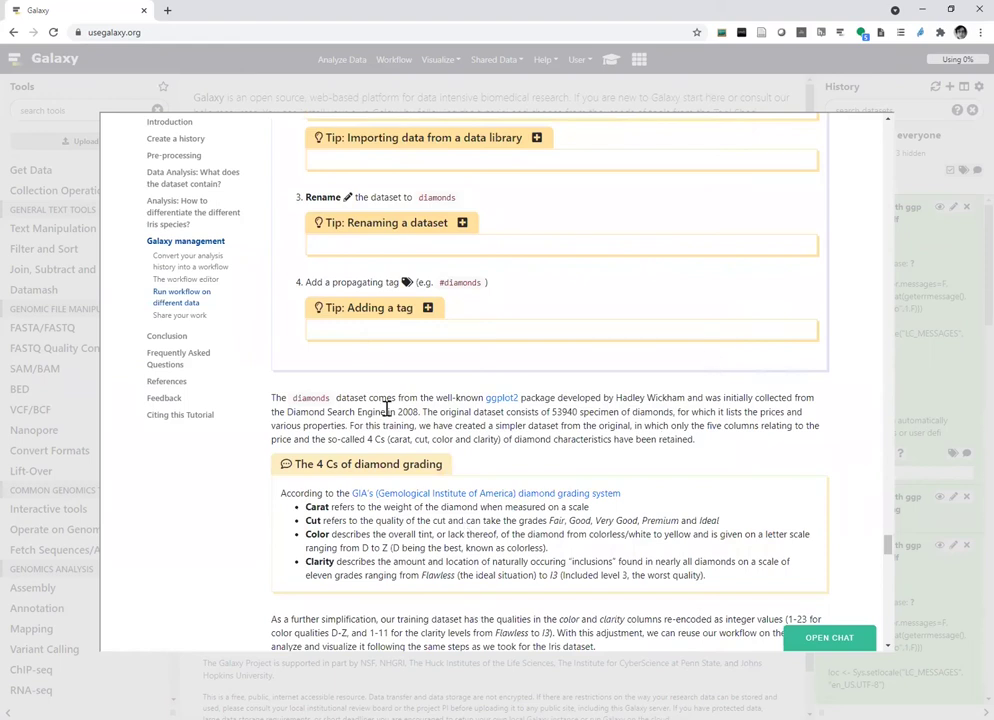
left_click(676, 681)
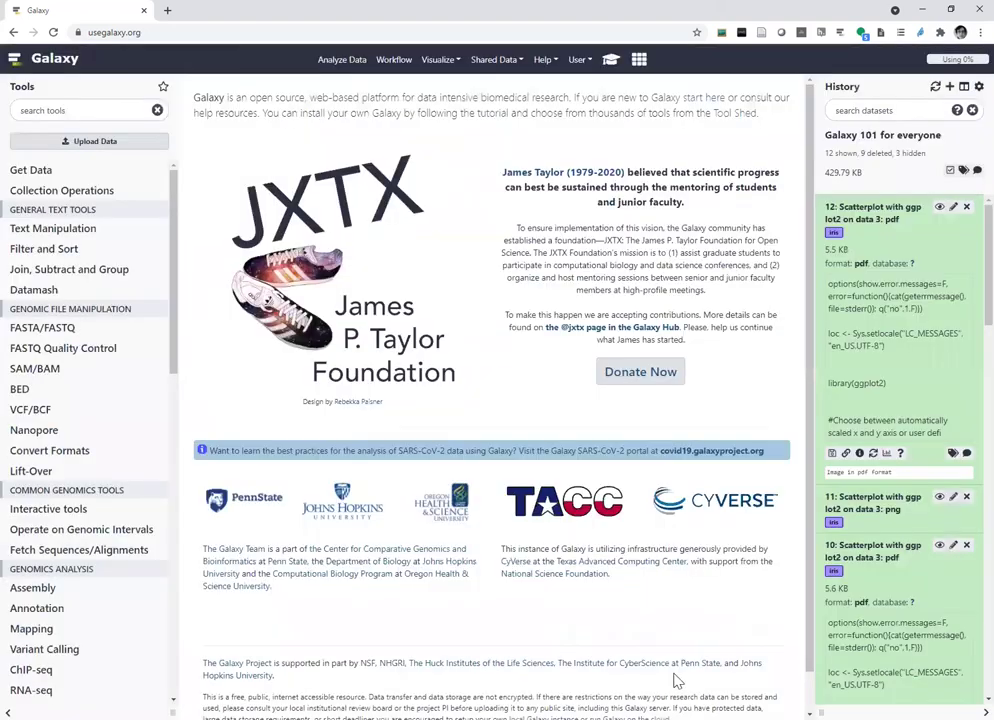
Create a new history and name it "diamonds analysis"
left_click(951, 87)
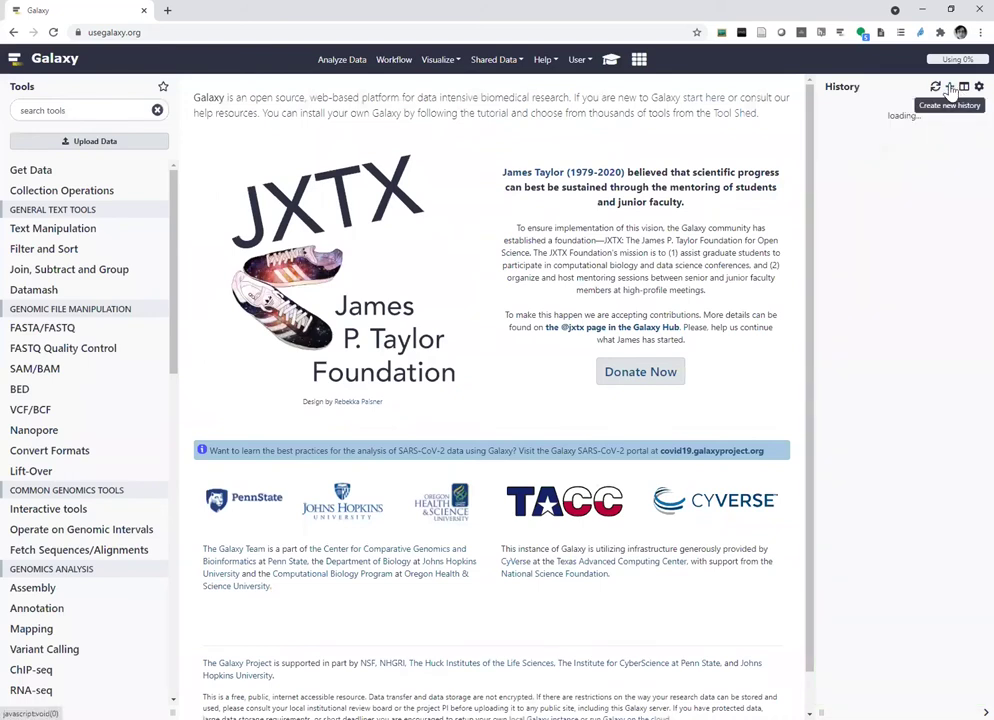
left_click(901, 111)
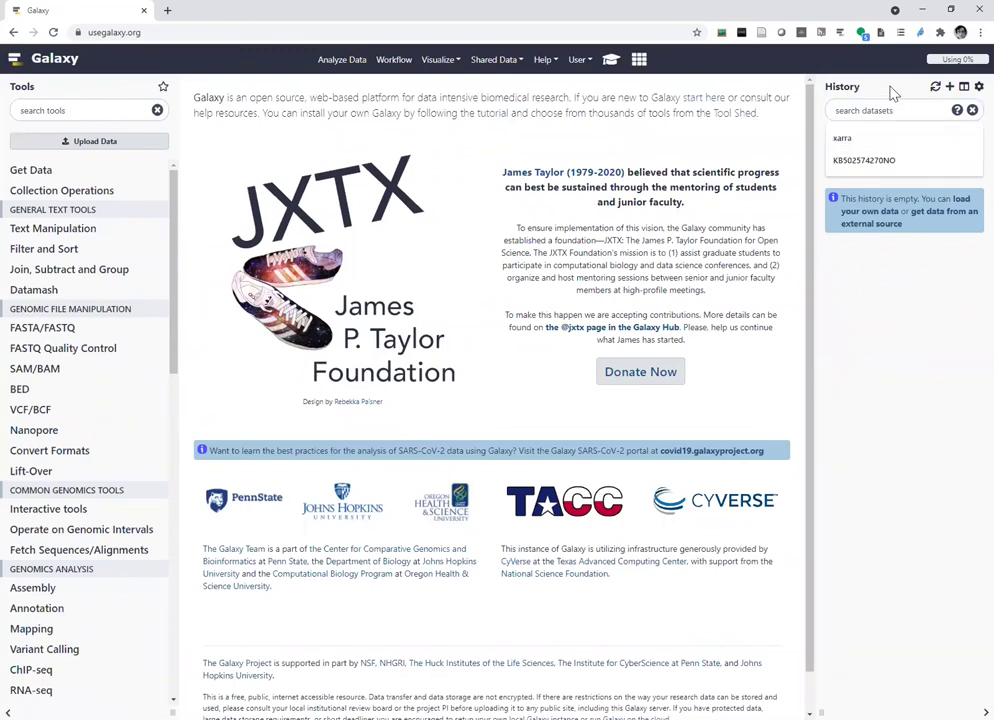
left_click(845, 139)
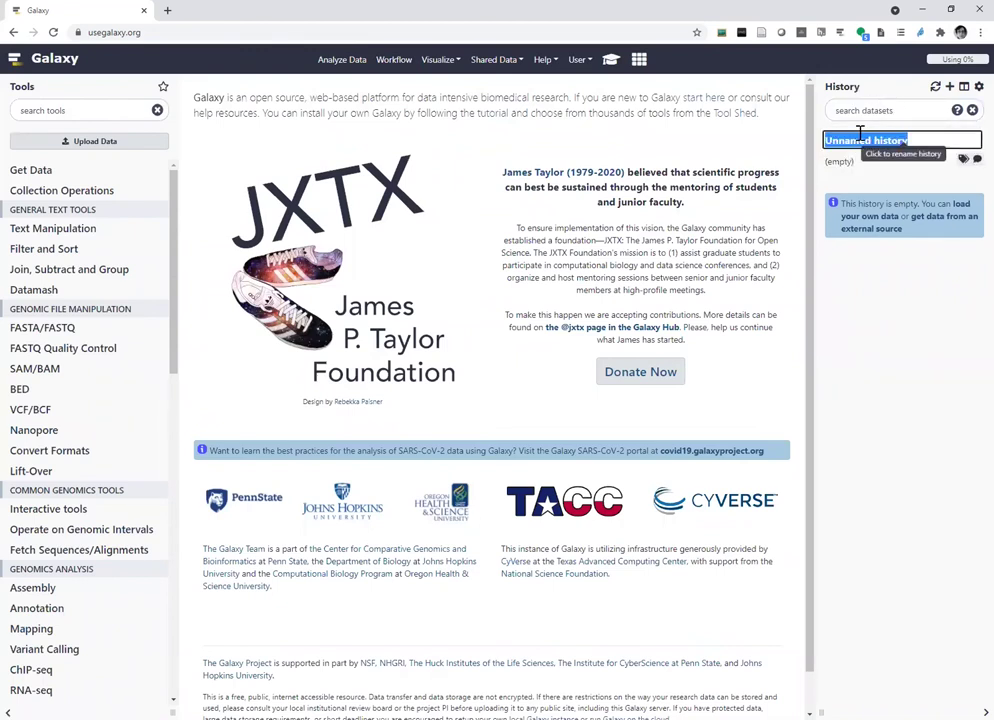
type("diamonds analysis")
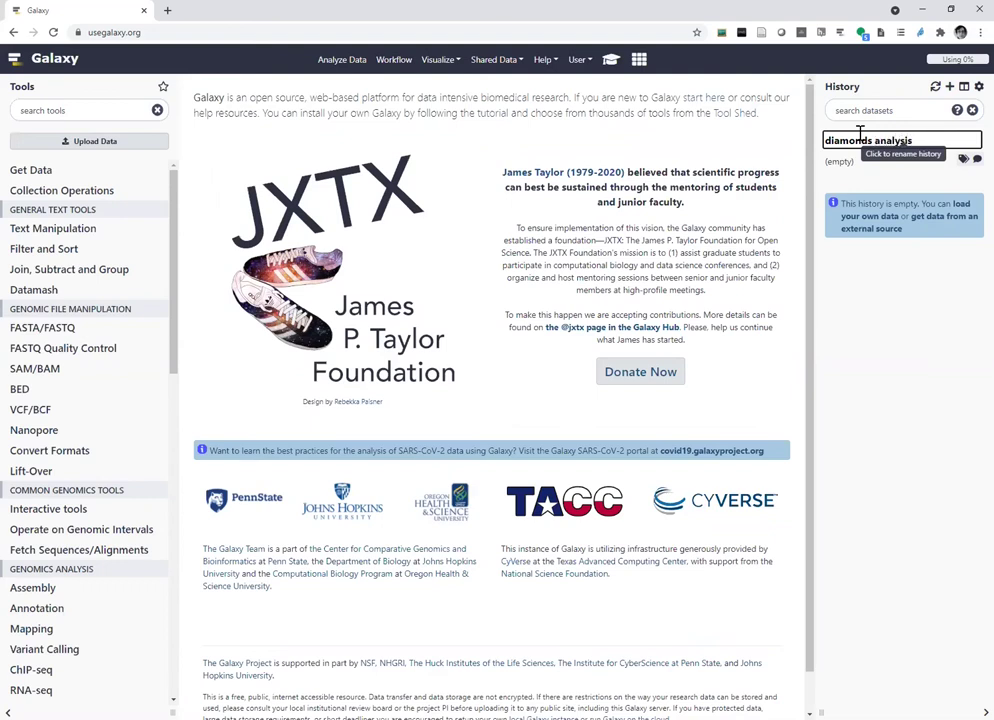
key("Return")
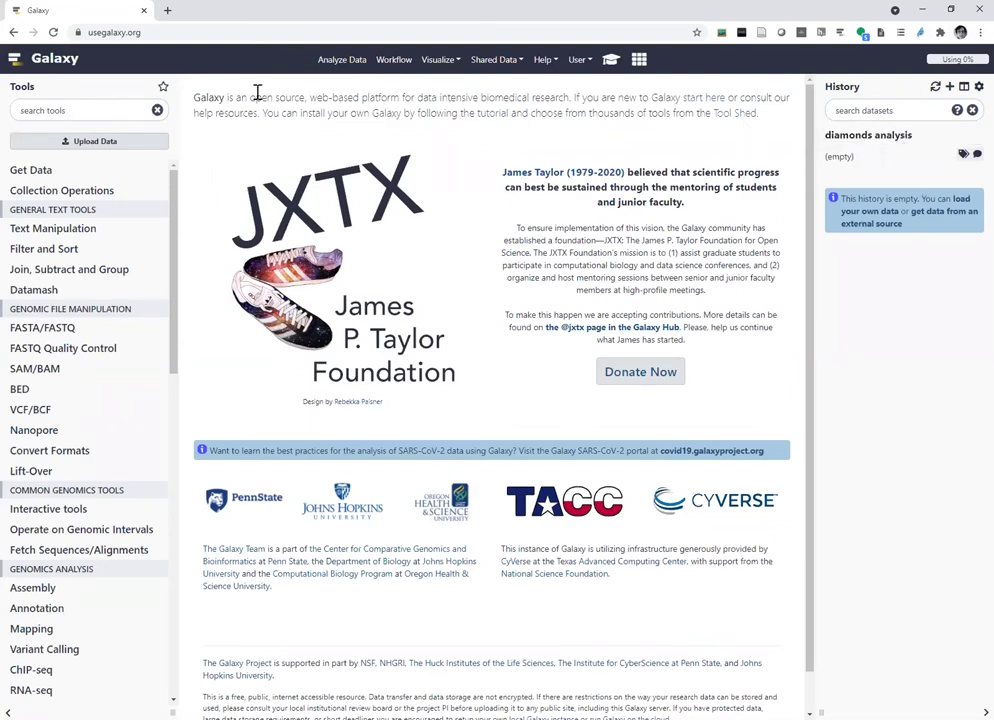
left_click(77, 145)
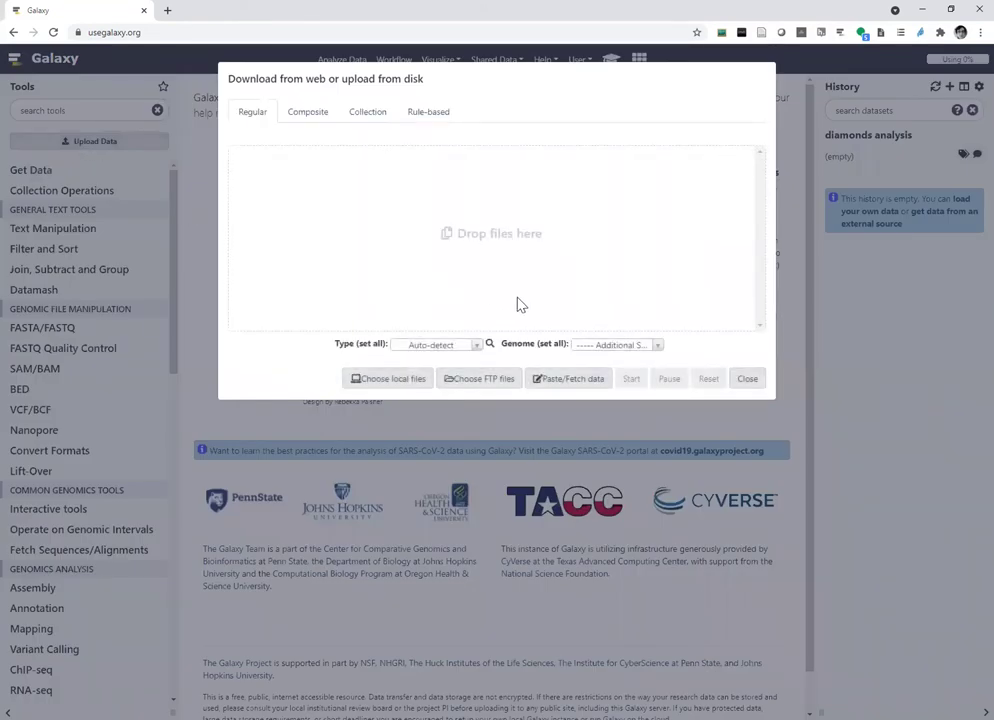
left_click(560, 381)
left_click(328, 229)
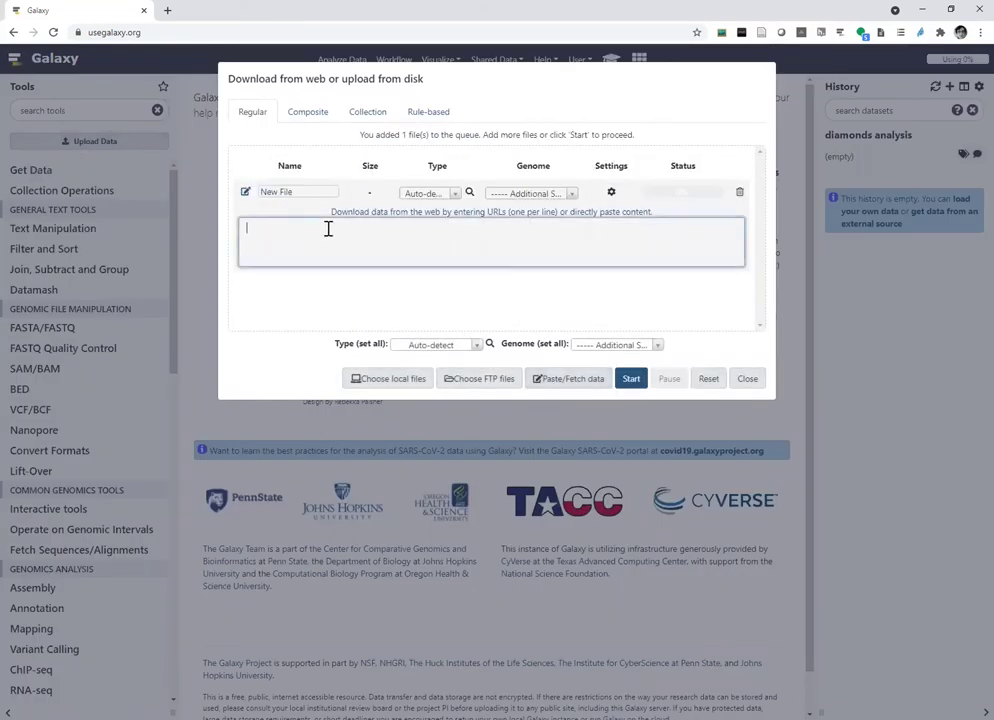
key("ctrl+v")
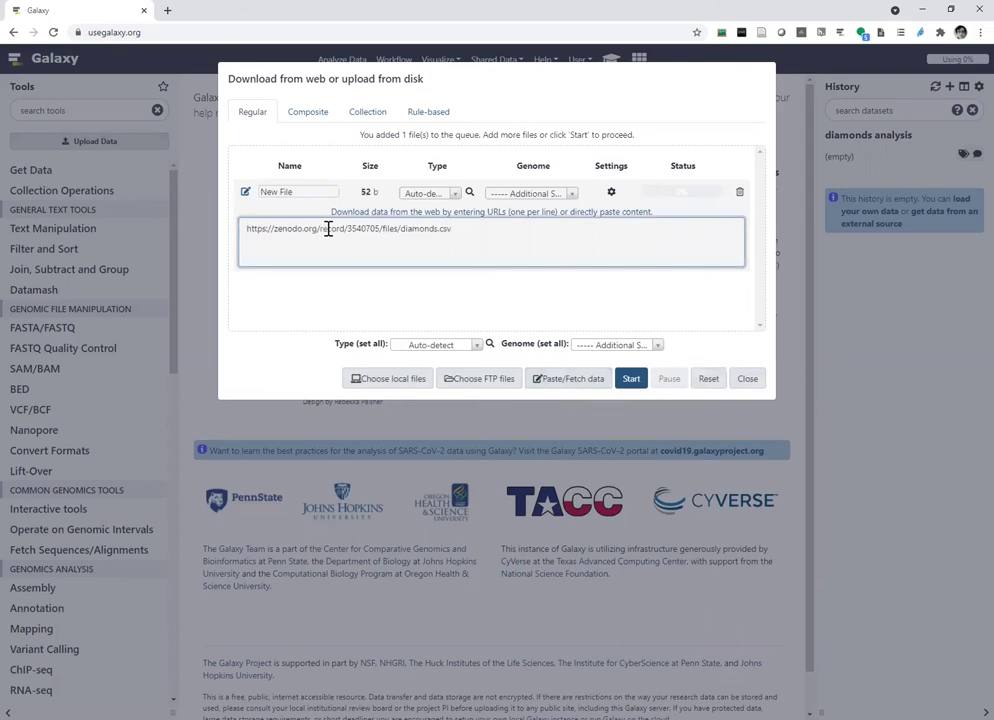
left_click(631, 379)
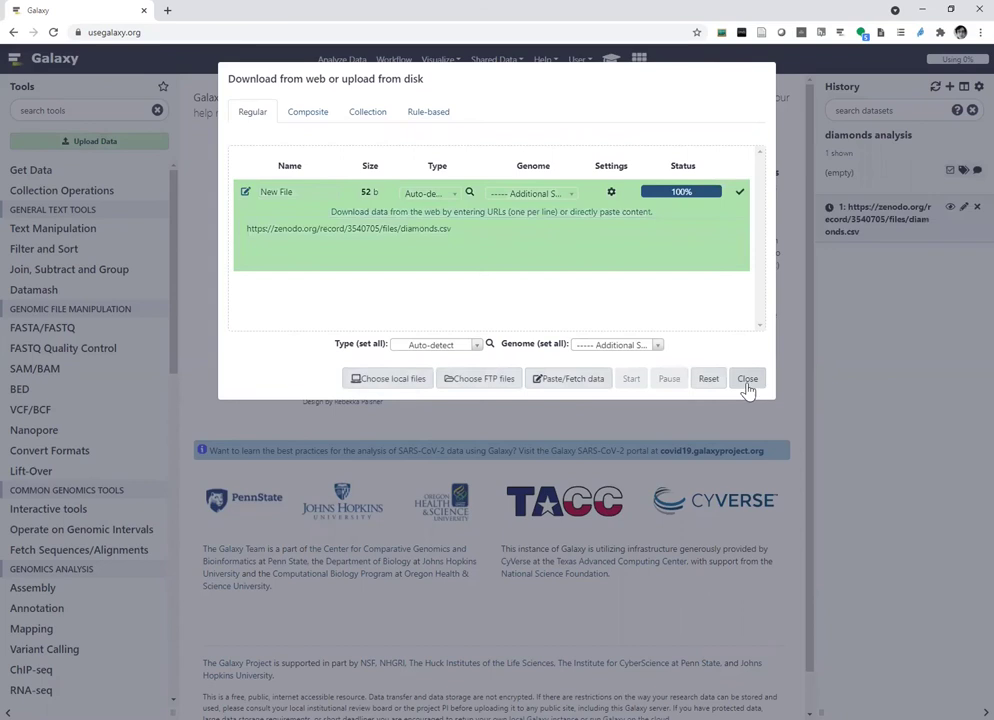
left_click(746, 380)
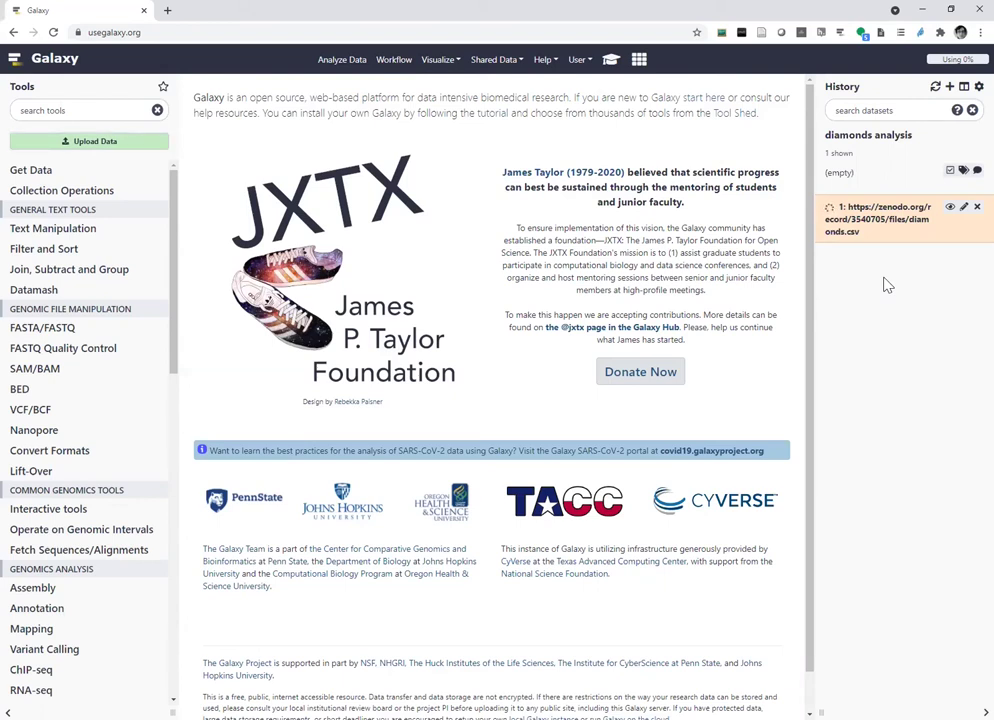
Rename the uploaded diamonds.csv dataset to "diamonds" and save its attributes
left_click(880, 215)
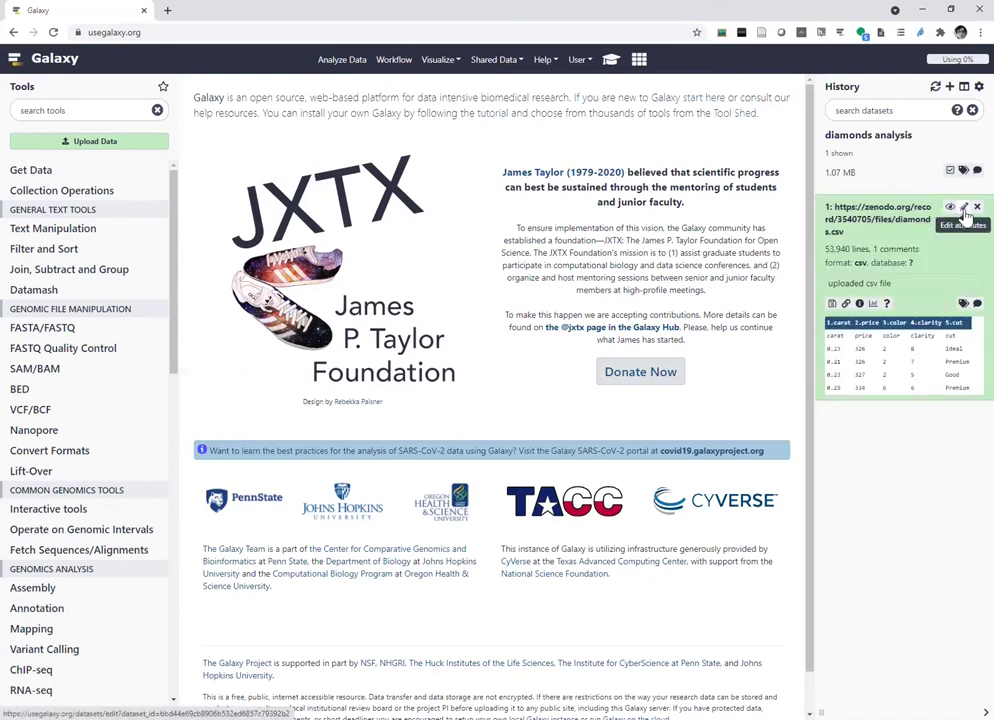
left_click(964, 209)
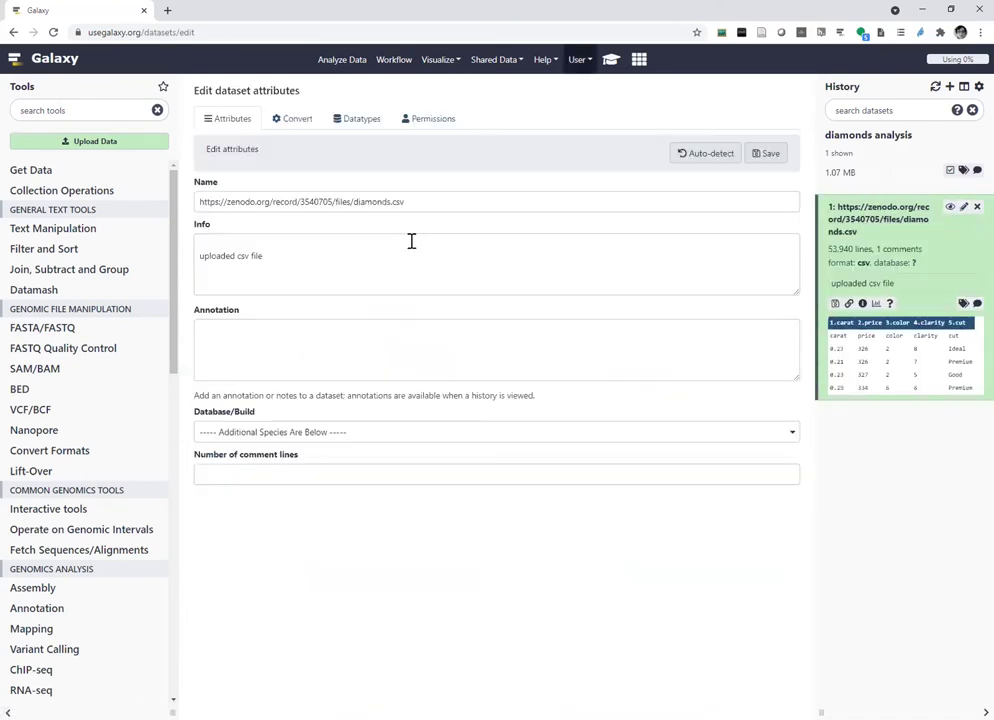
left_click_drag(392, 201, 470, 203)
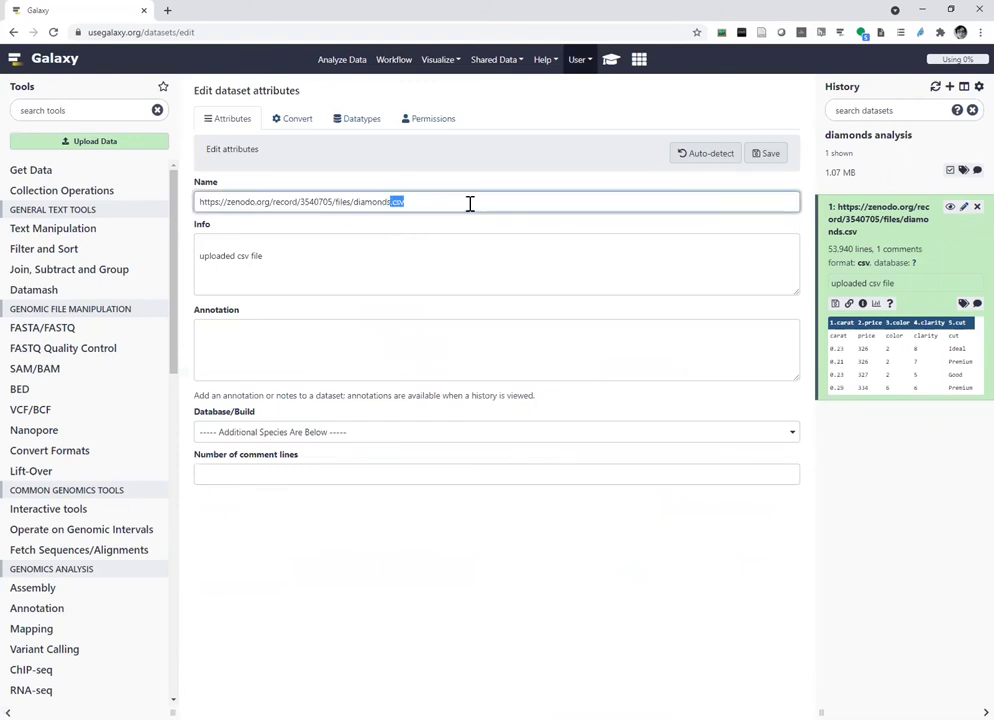
key("BackSpace")
left_click_drag(355, 201, 124, 193)
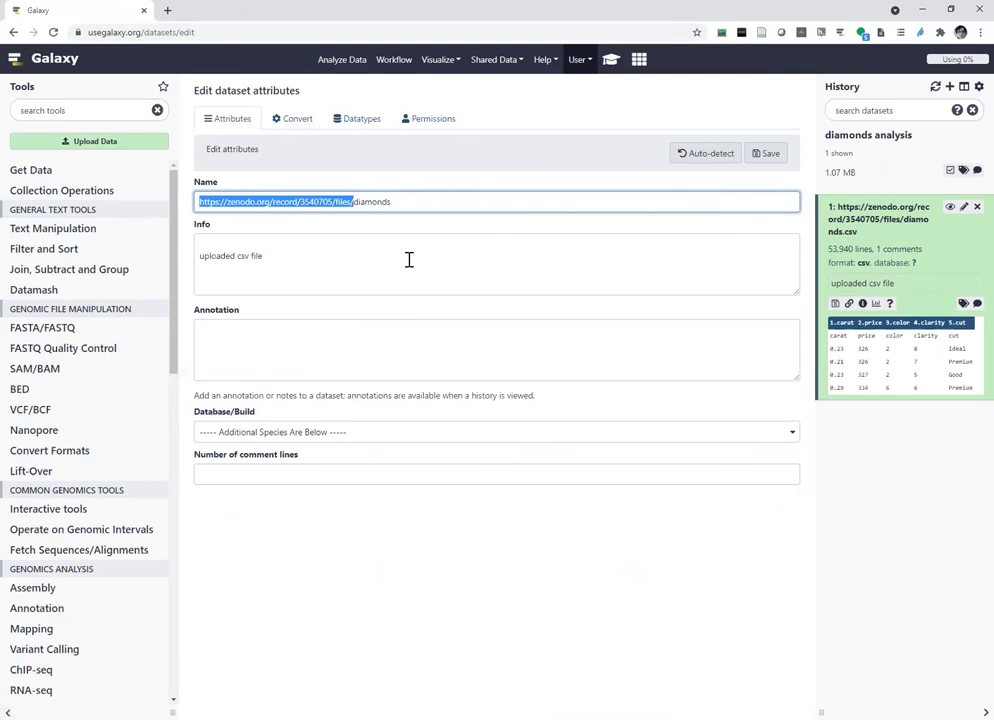
key("BackSpace")
left_click(765, 154)
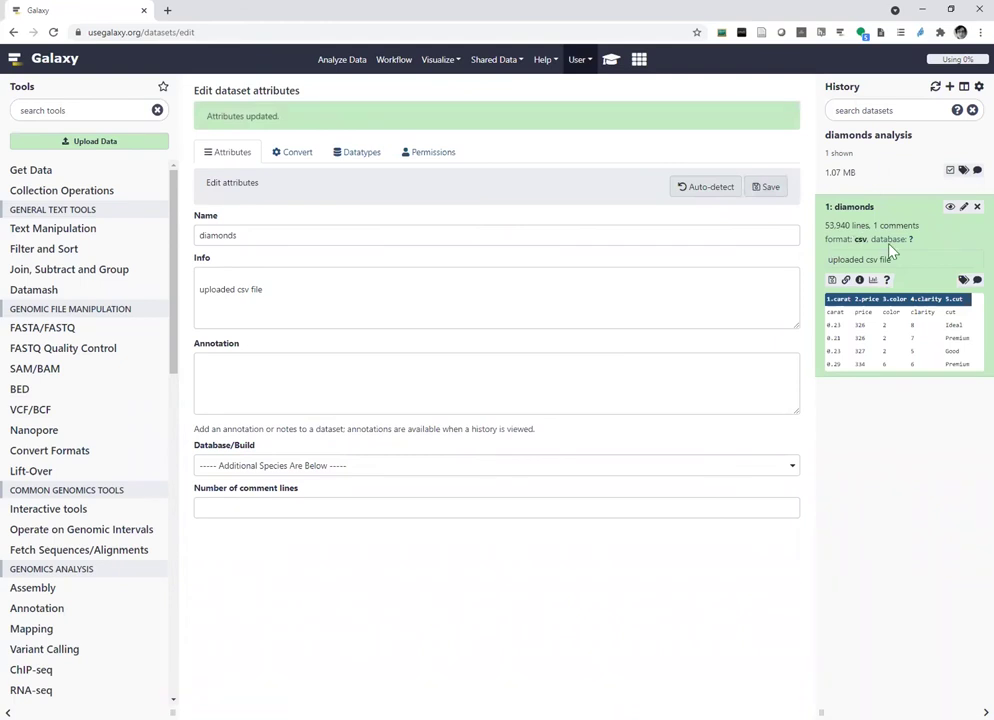
View the contents of the diamonds dataset and examine its header row and columns
left_click(963, 206)
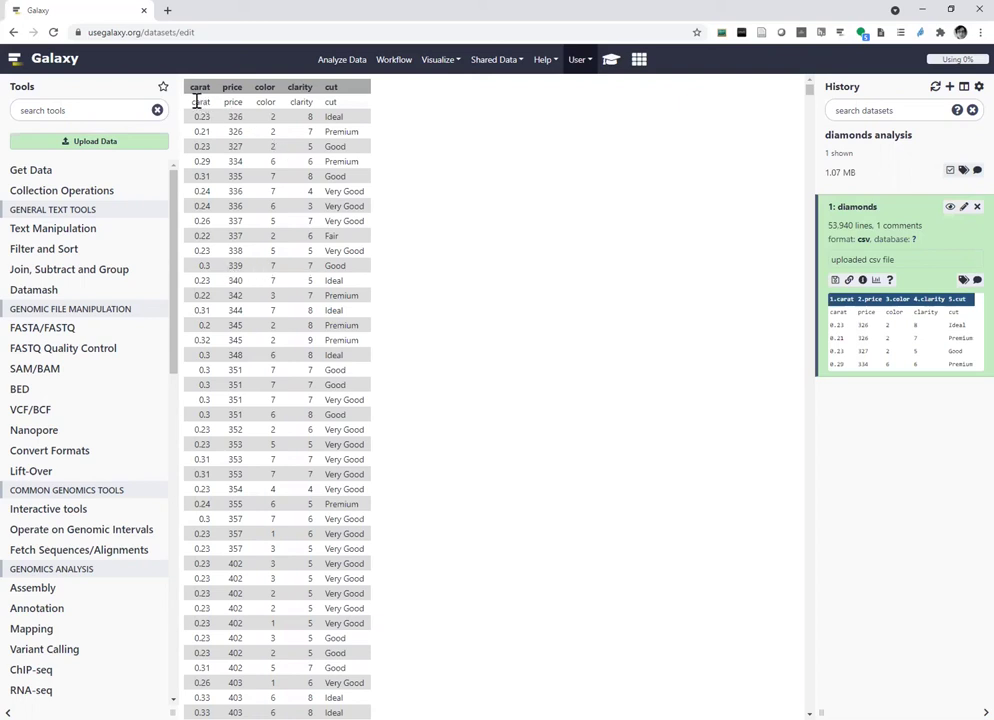
left_click_drag(200, 101, 364, 102)
left_click(326, 152)
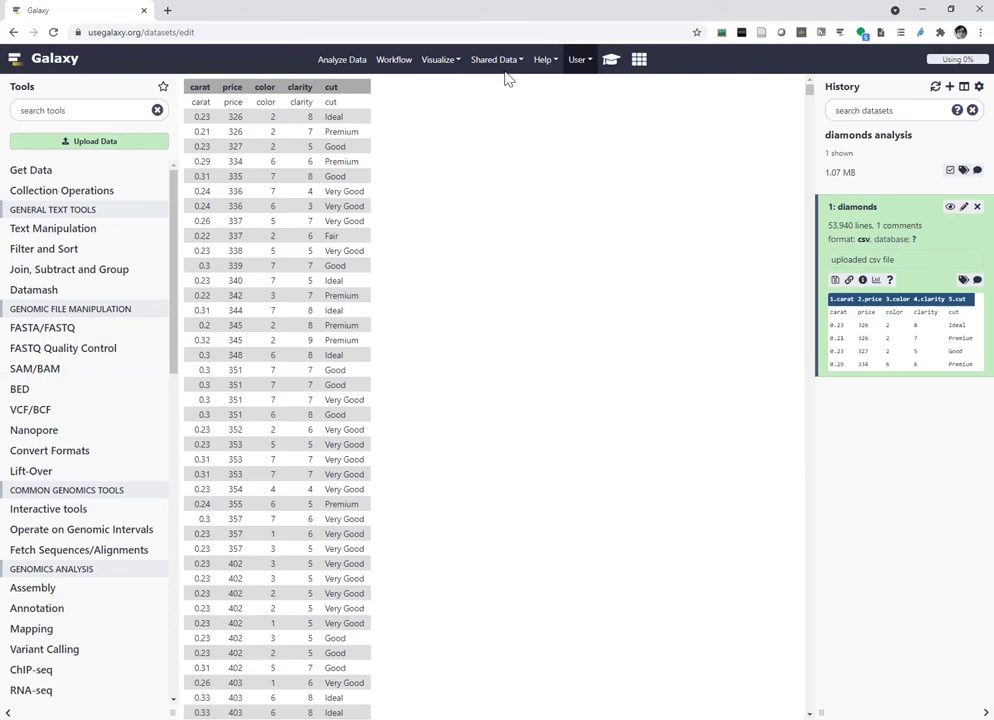
Read the tutorial's section on the 4 Cs of diamond grading and open its GIA grading system link in a new browser tab
left_click(610, 62)
scroll(632, 282, "down", 2)
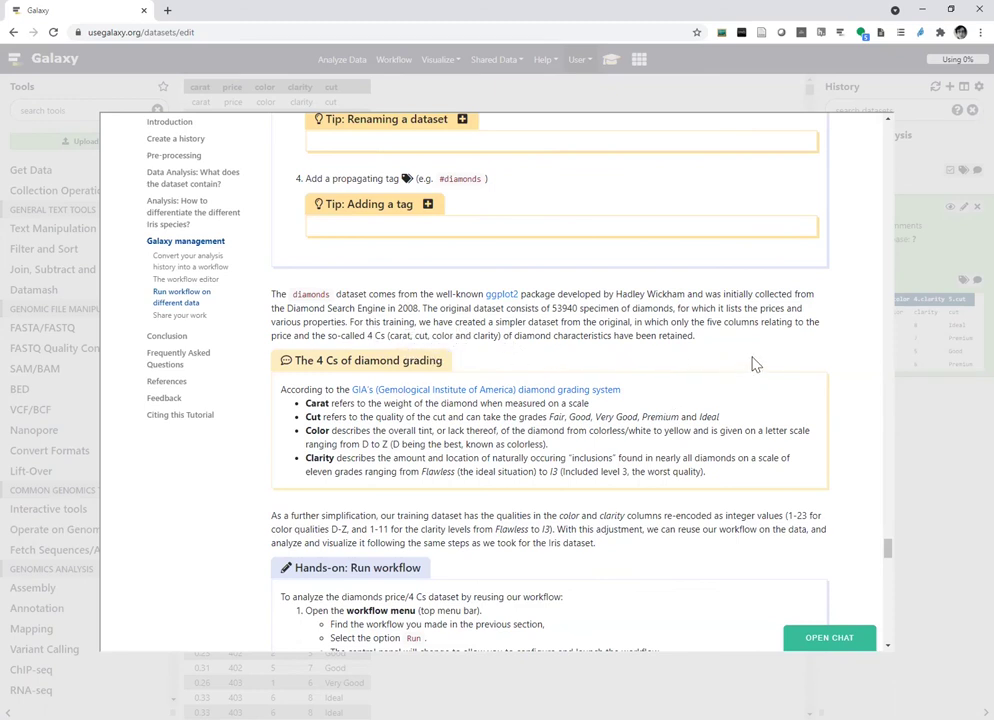
scroll(688, 358, "down", 1)
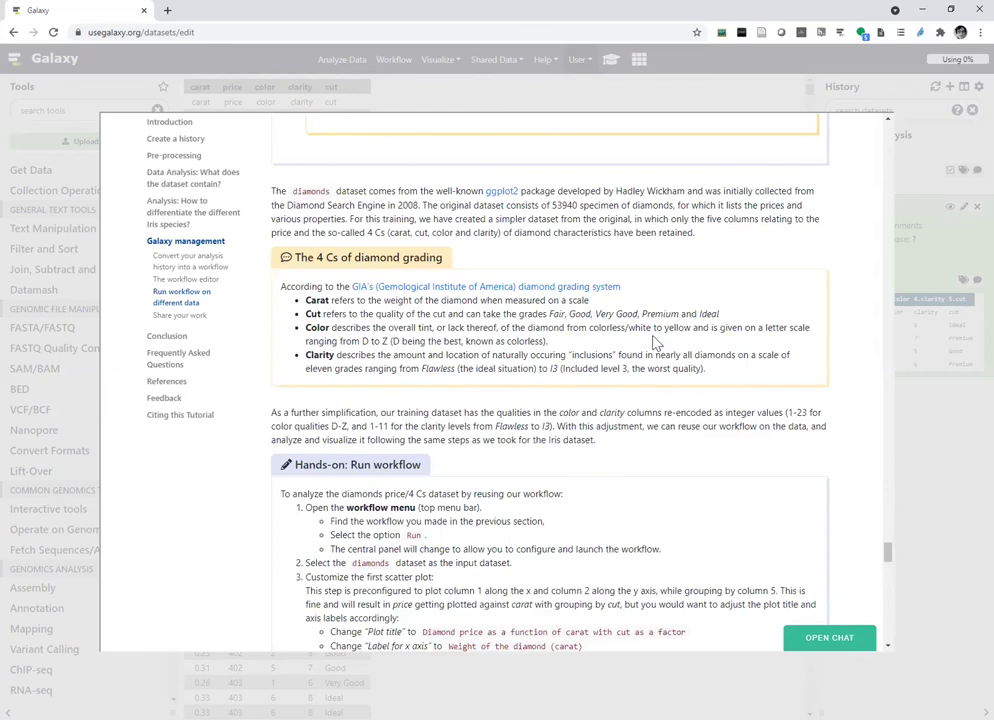
right_click(578, 289)
left_click(590, 297)
left_click(215, 10)
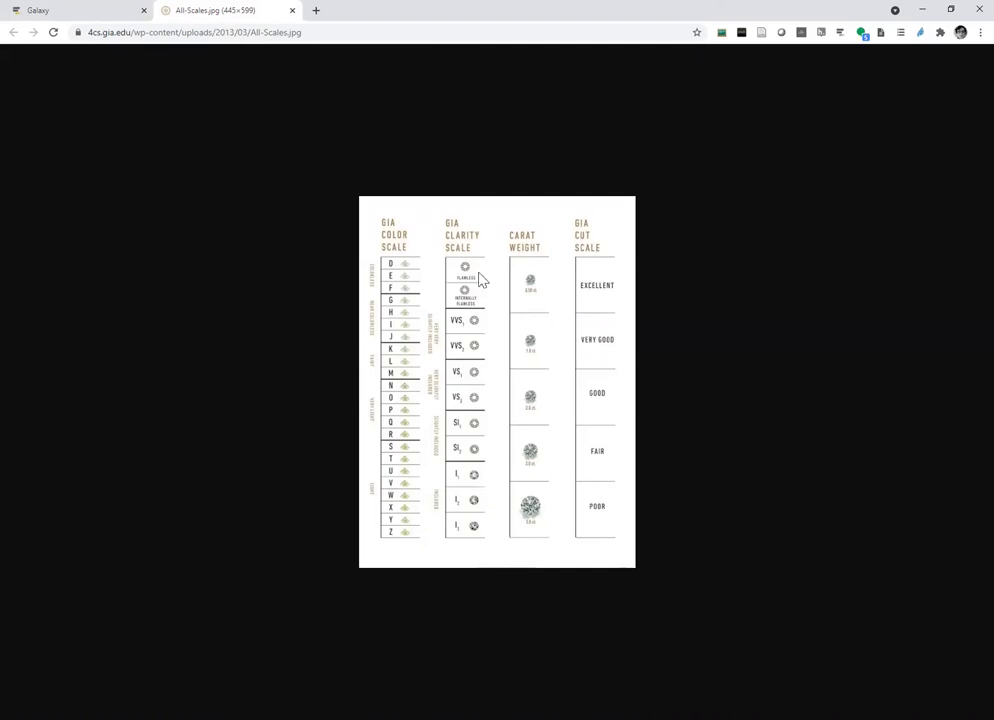
Compare the GIA grading scales chart with the tutorial's 4 Cs descriptions, and close the tutorial
left_click(92, 9)
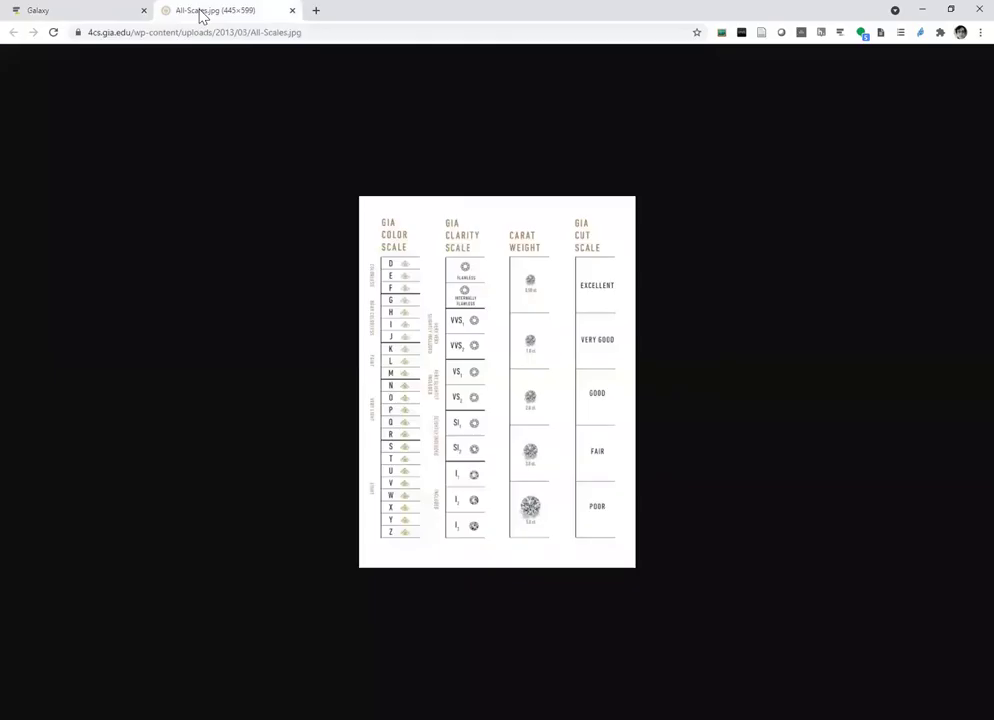
left_click(160, 12)
left_click(75, 8)
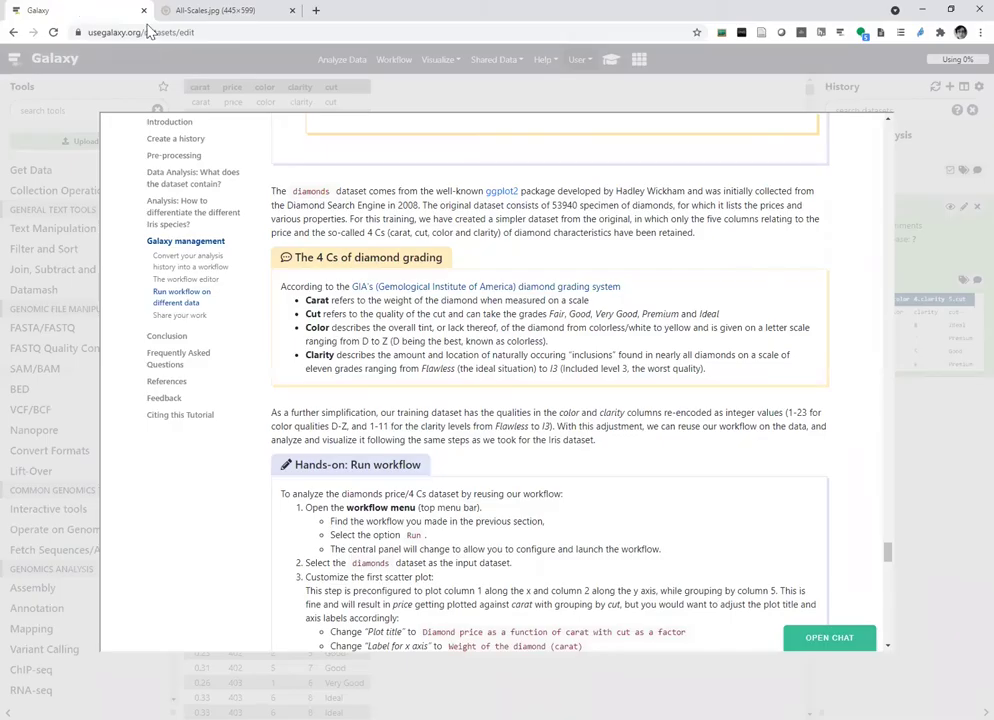
left_click(957, 506)
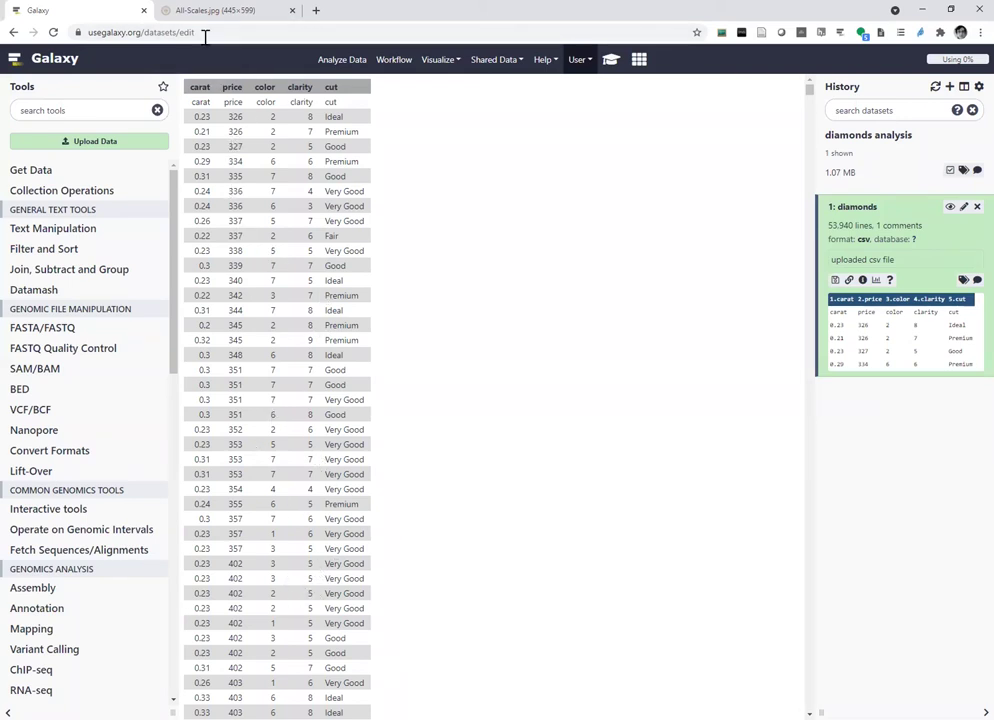
Reopen the tutorial and read the "Run workflow" instructions for customizing the first scatter plot's title and axis labels
left_click(611, 59)
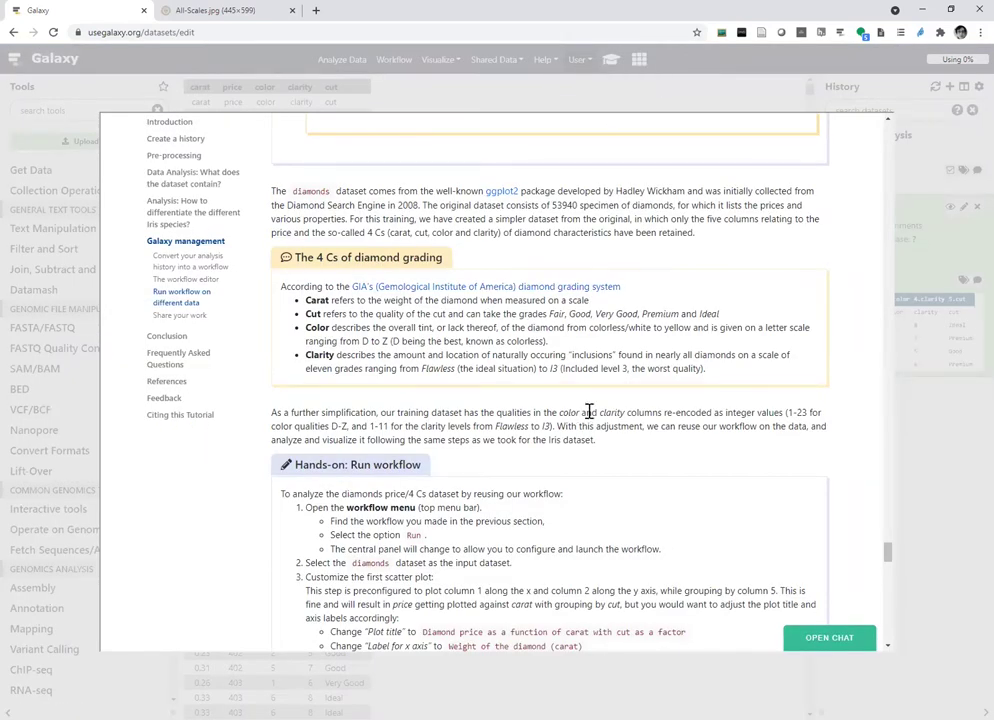
scroll(590, 411, "down", 1)
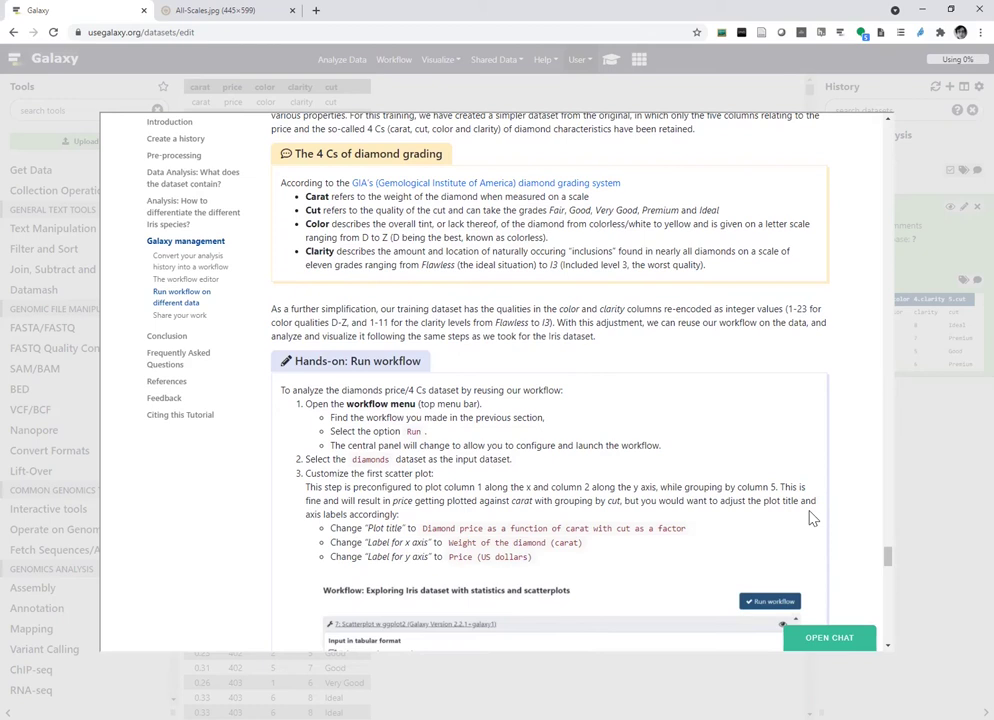
scroll(516, 346, "down", 1)
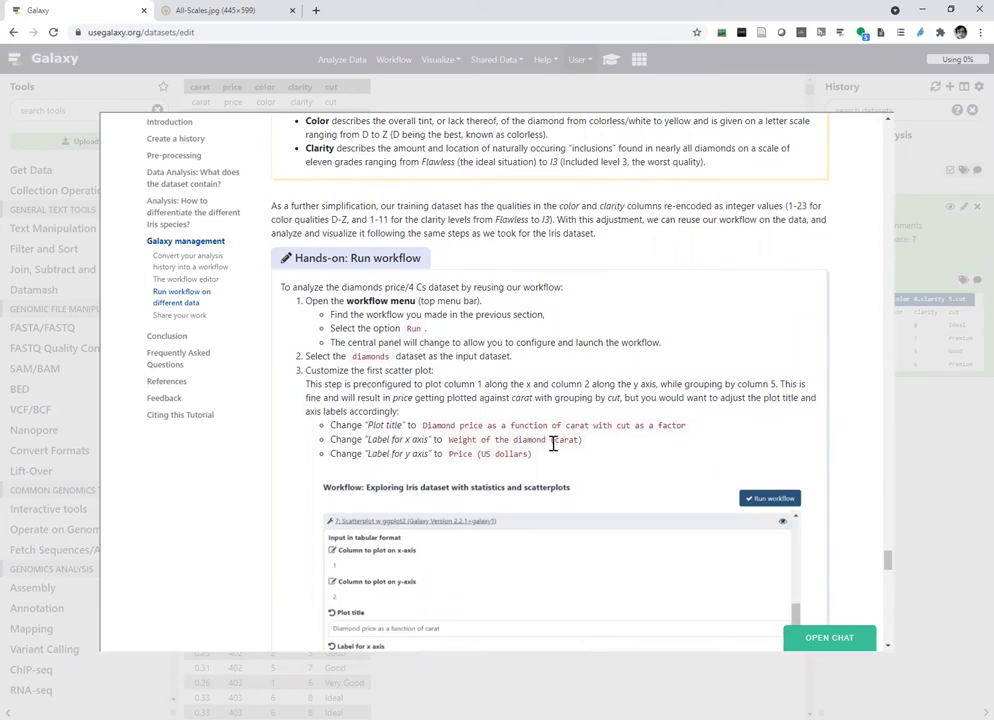
left_click(965, 477)
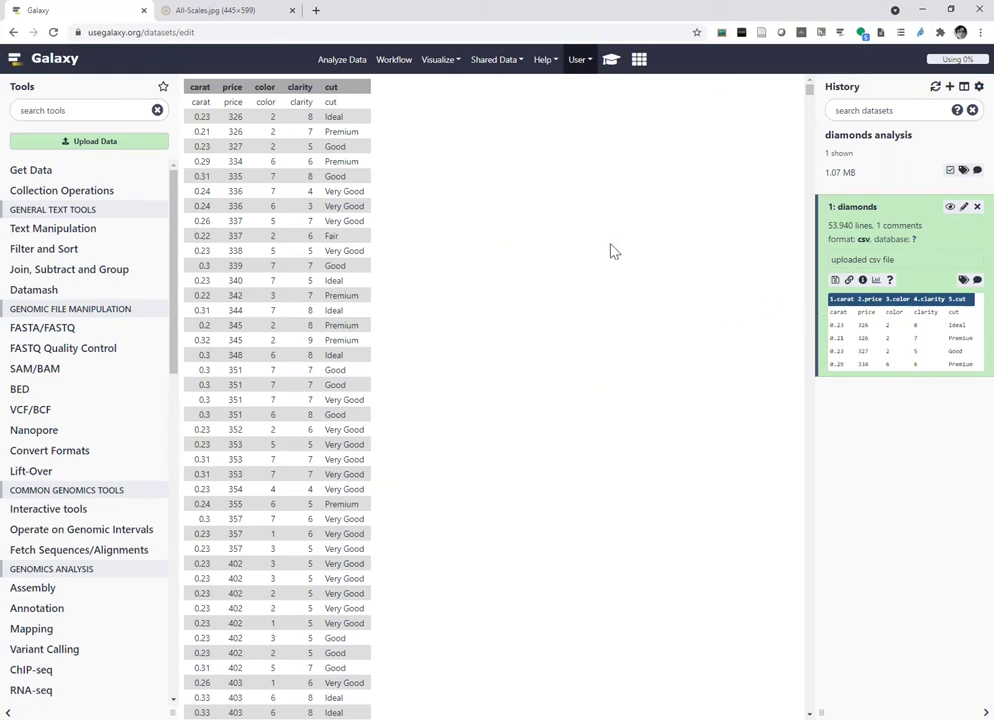
Open the run form of the workflow "Exploring Iris dataset with statistics and scatterplots" and expand it to the full workflow form
left_click(393, 60)
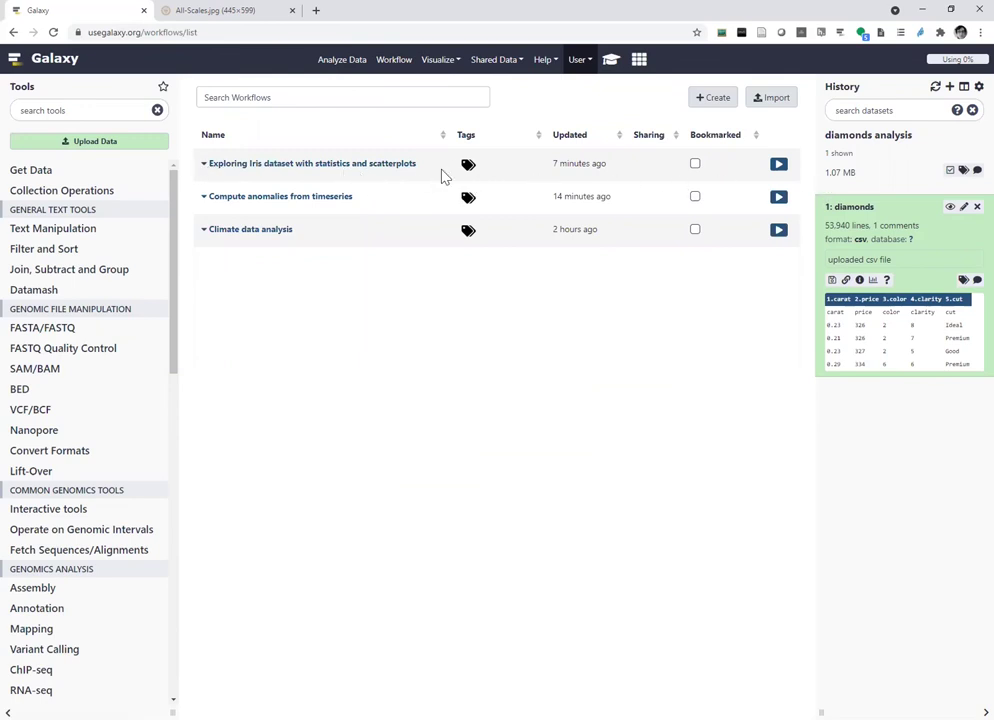
left_click(779, 166)
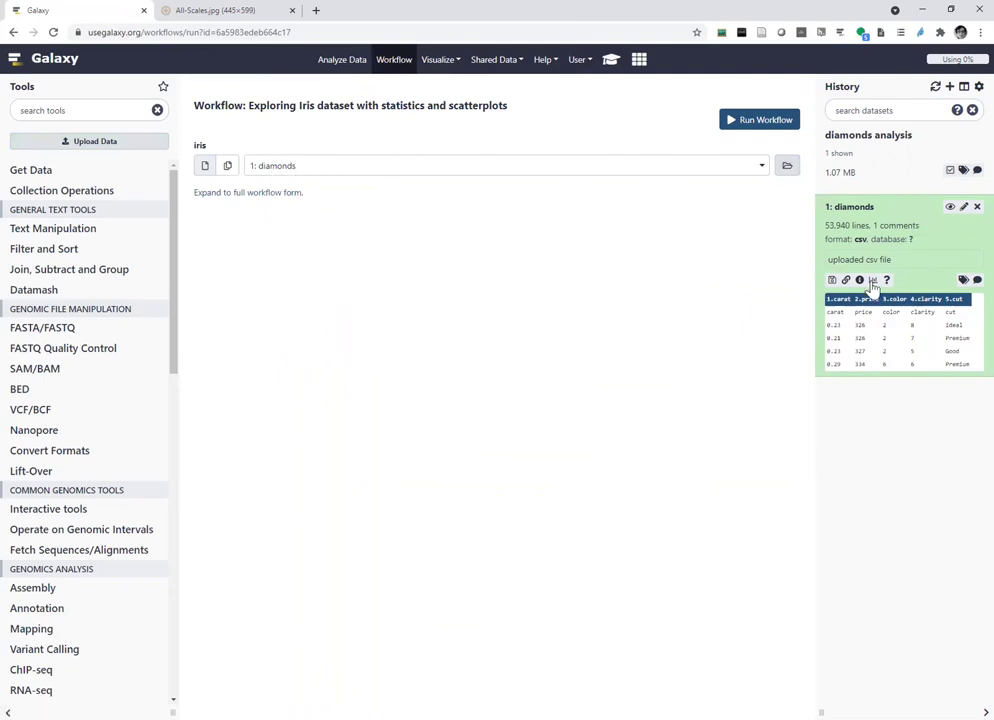
left_click(231, 195)
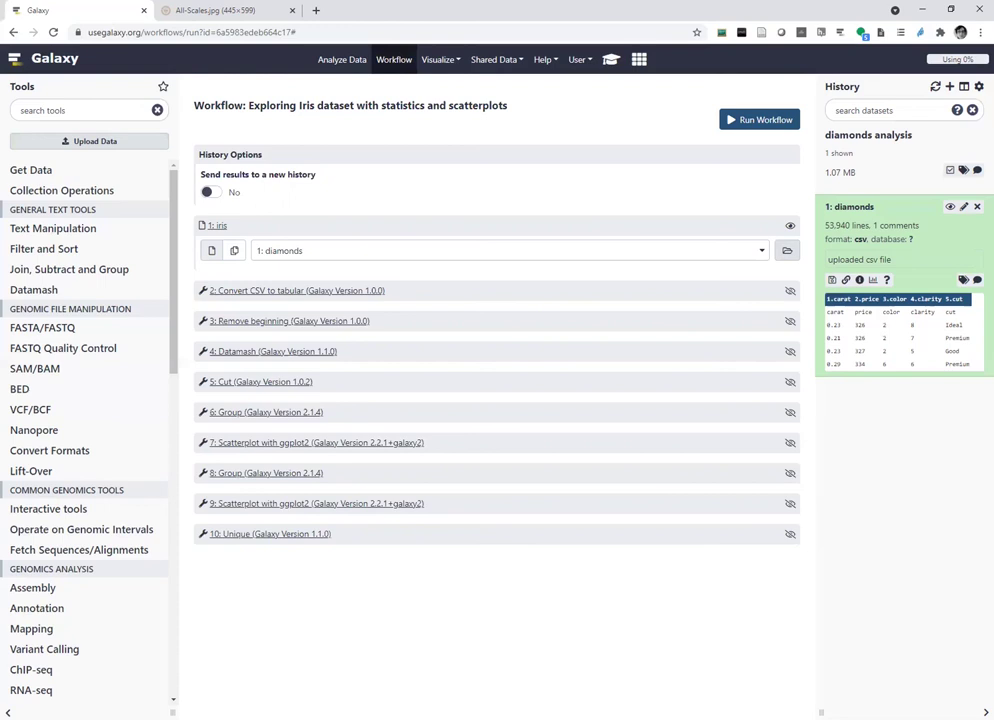
In the step 7 scatterplot, set the plot title to "Diamond price ad a function of carat with cut as a factor"
left_click(310, 445)
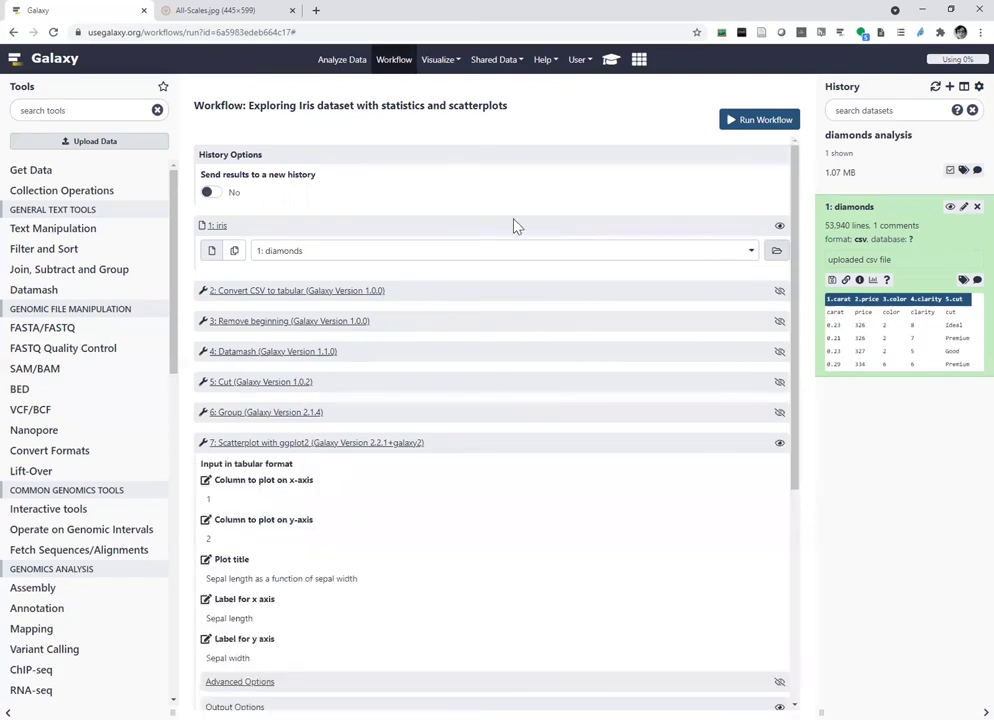
scroll(515, 220, "down", 2)
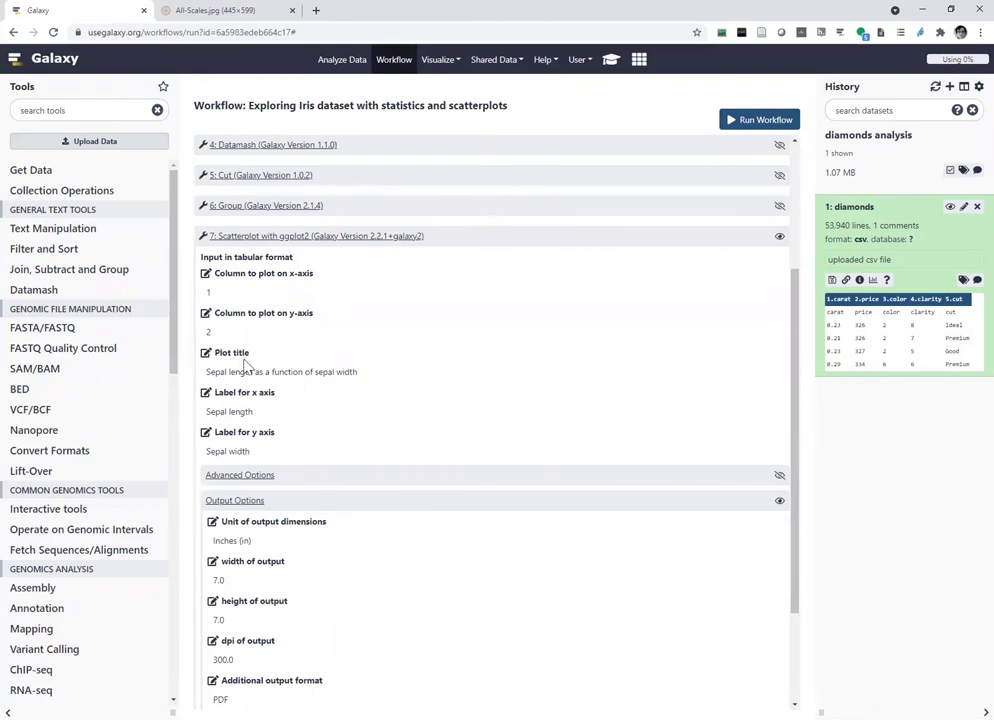
left_click(207, 358)
left_click_drag(417, 377, 193, 381)
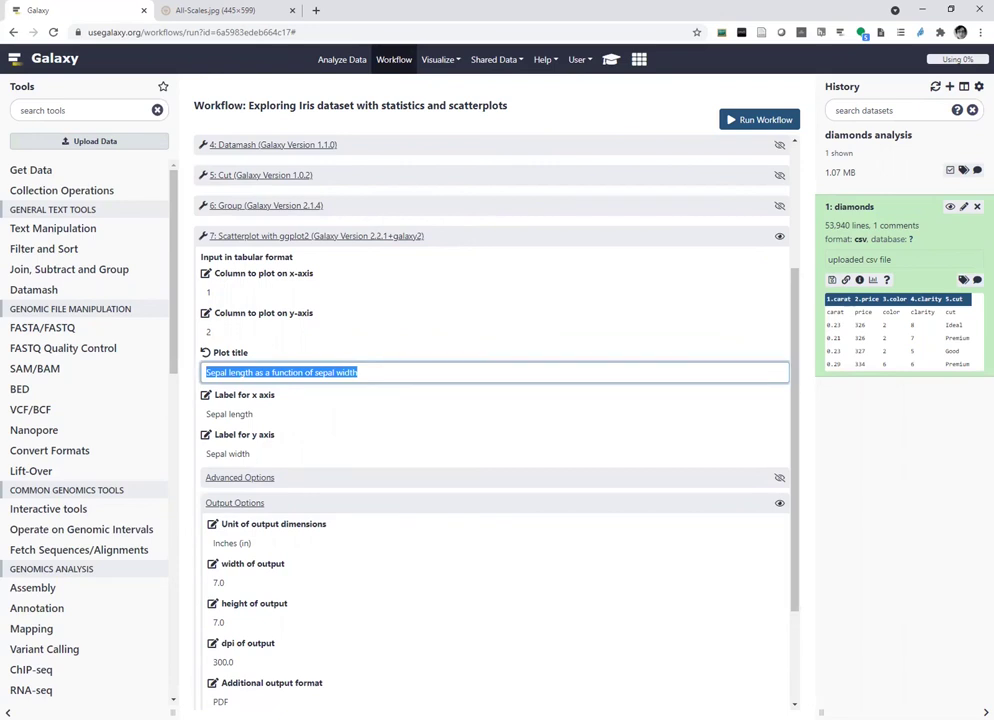
type("Diamond")
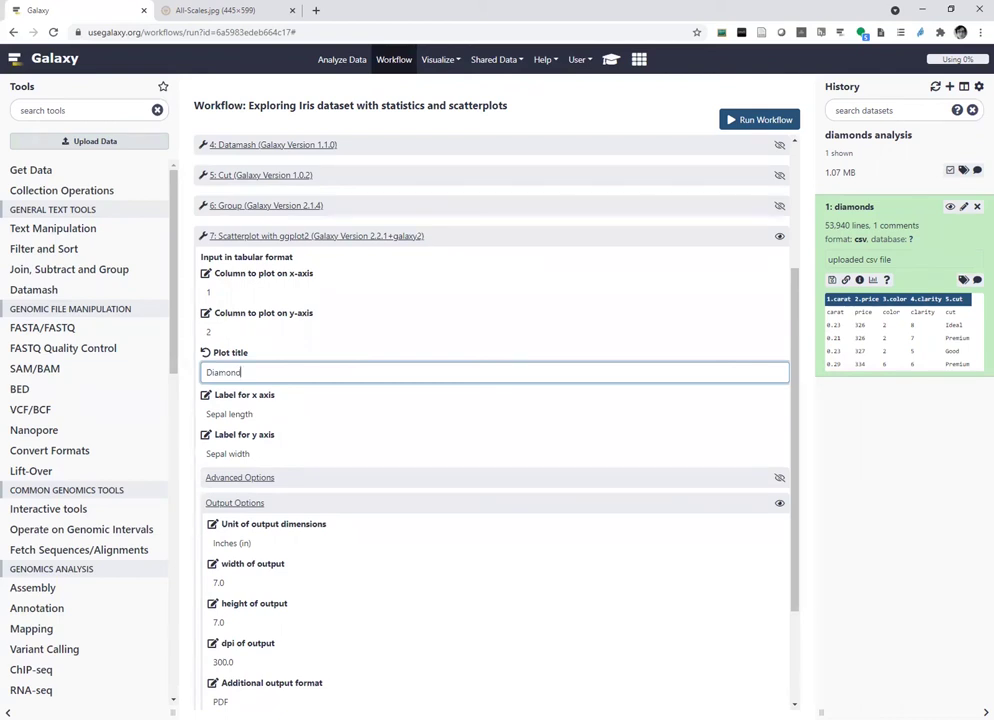
type(" price")
type(" ac")
type(" a function")
type(" of cara")
type("t with")
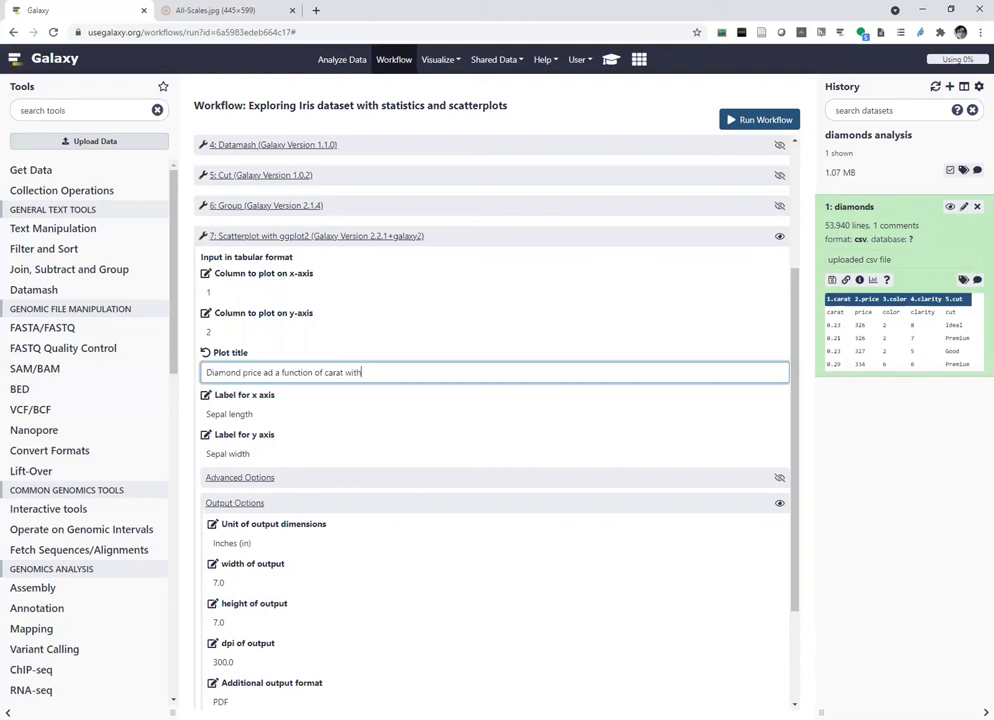
type(" clari")
type("ut as a factor")
Label the step 7 scatterplot's x axis "weight of the diamond (carat)" and its y axis "Price (US dollars)"
left_click(205, 396)
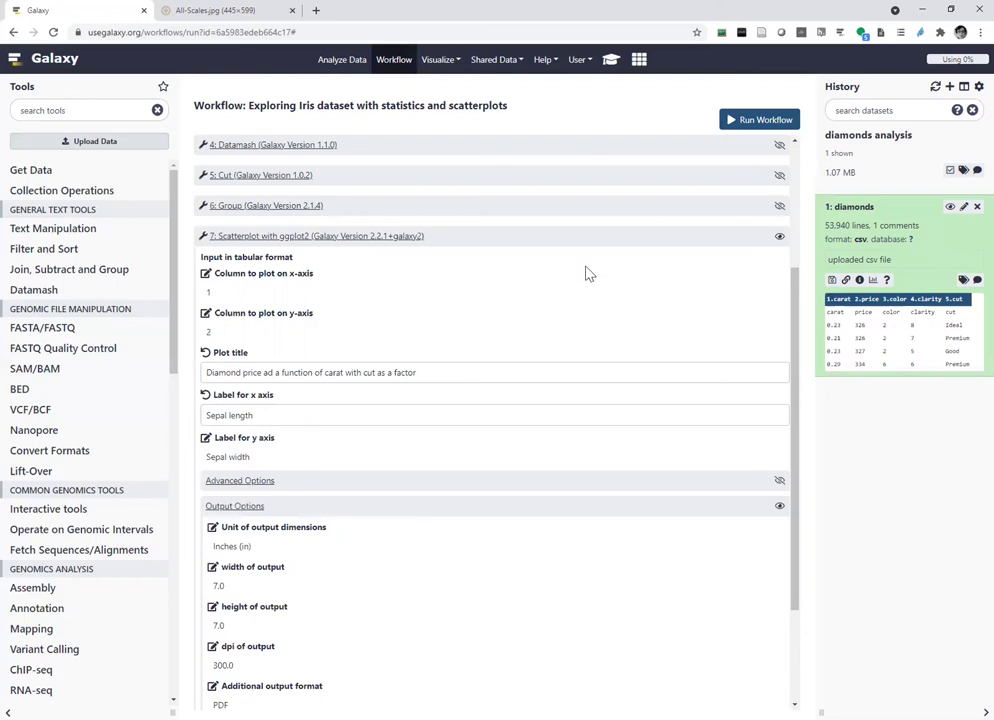
left_click(273, 417)
left_click_drag(273, 417, 215, 411)
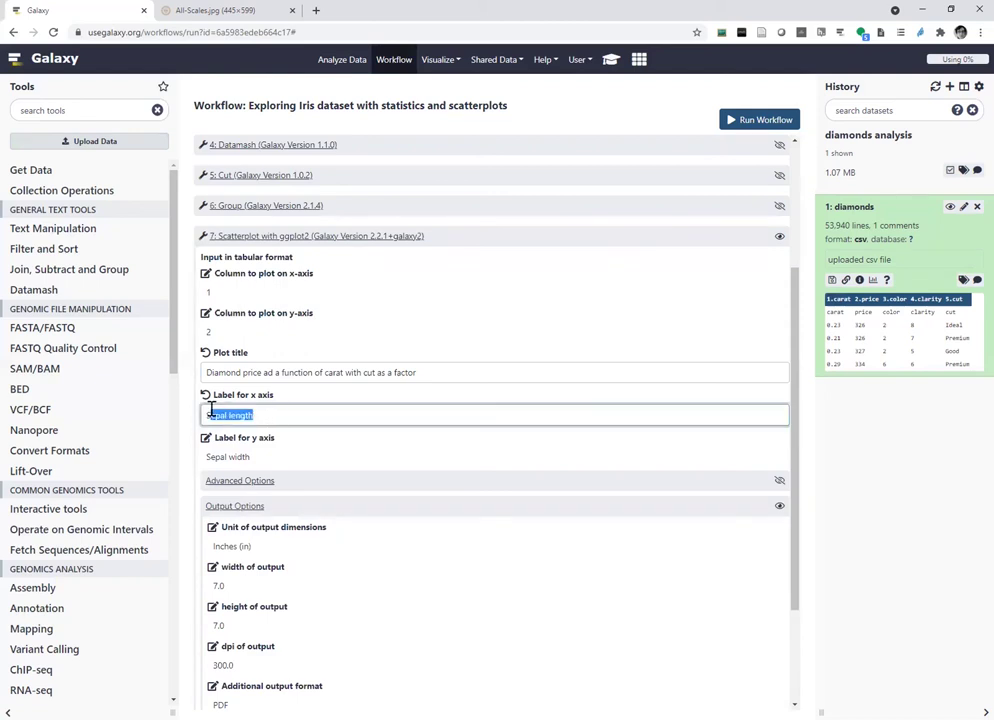
type("wei")
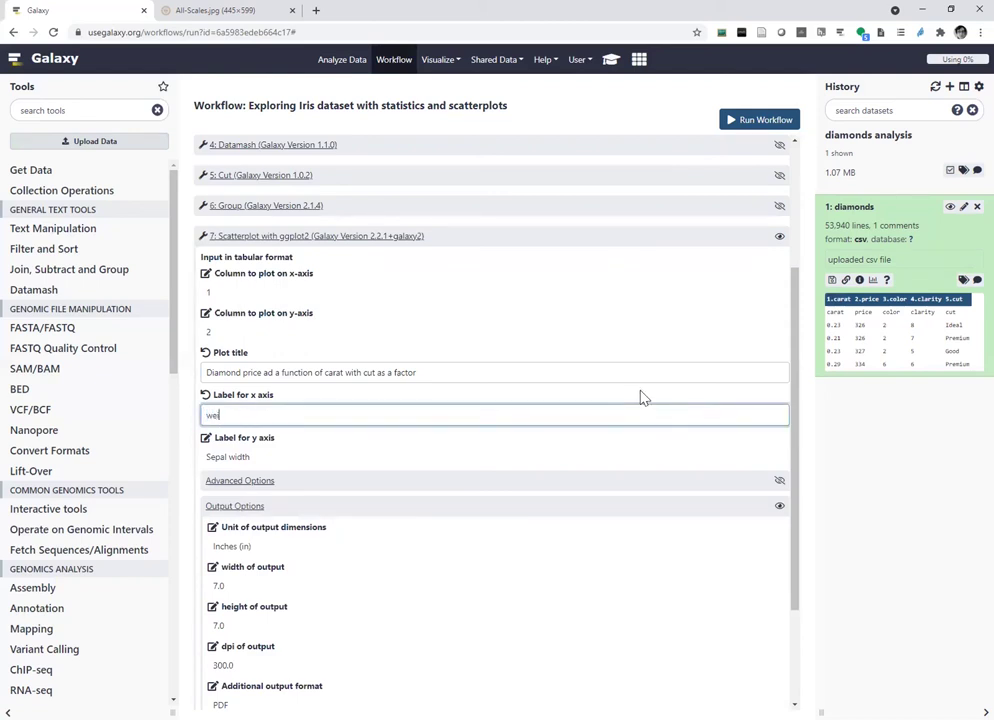
type("ght of the diamond (carat)")
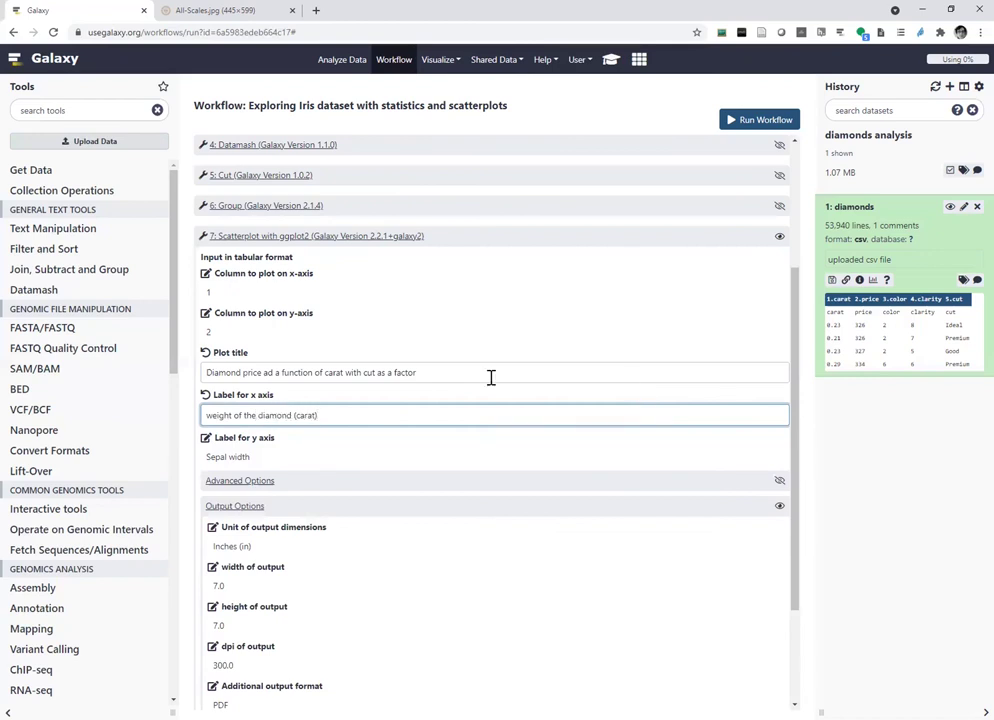
left_click(206, 438)
left_click_drag(333, 459, 153, 459)
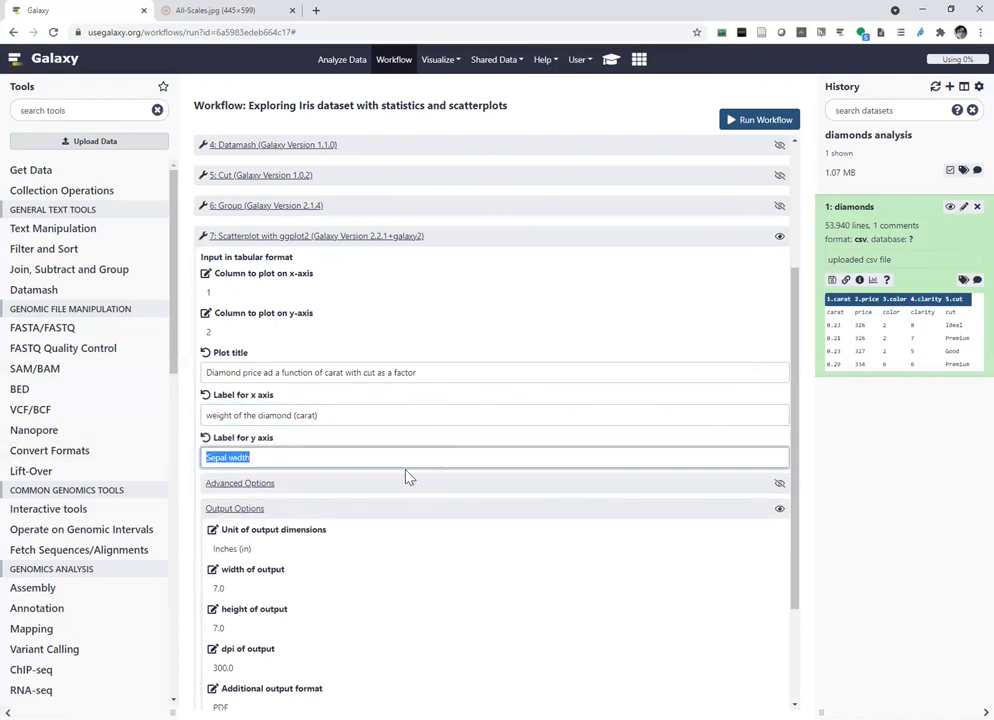
type("Price (US dollars")
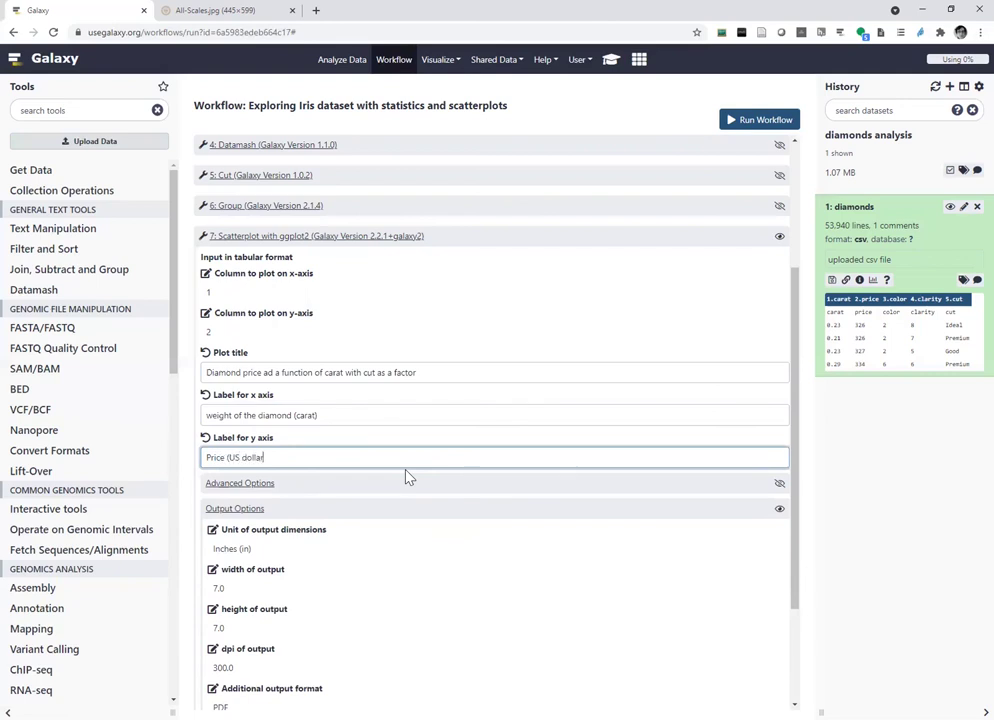
type(")")
Check the step 7 scatterplot's advanced options, especially the column differentiating the groups, against the diamonds dataset columns, and collapse the step
scroll(409, 470, "down", 1)
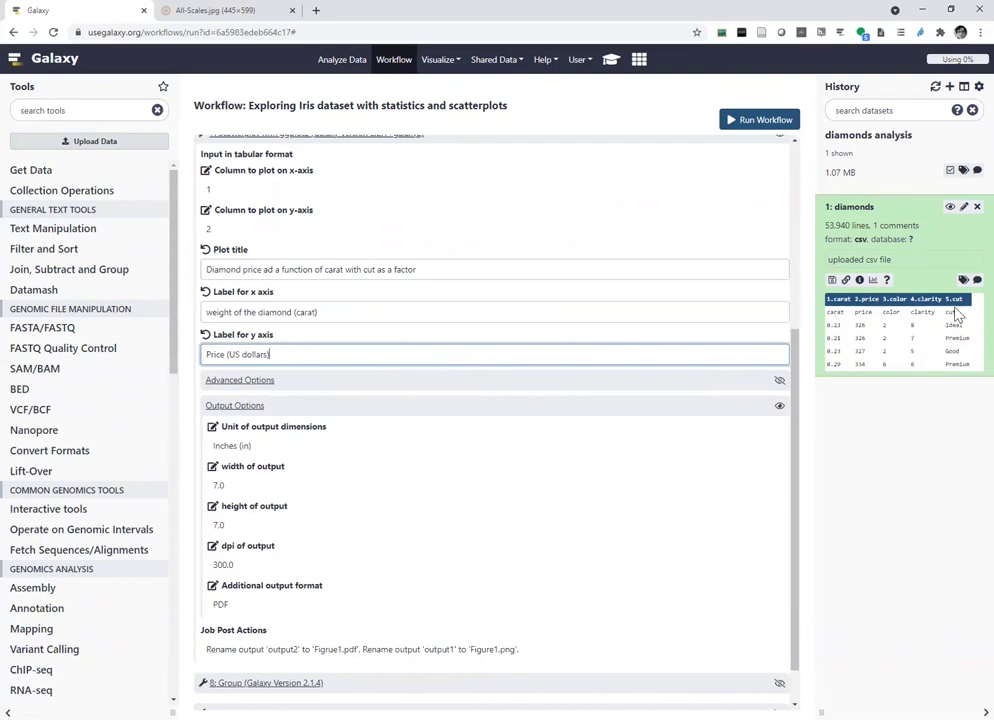
left_click(231, 382)
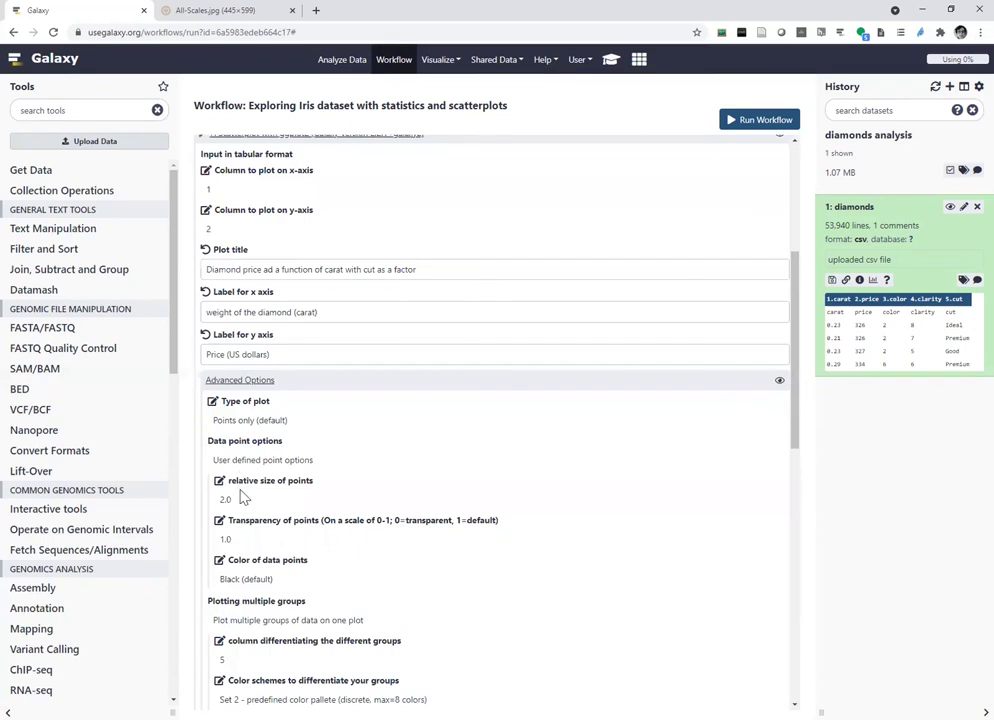
scroll(358, 461, "down", 1)
scroll(358, 461, "down", 3)
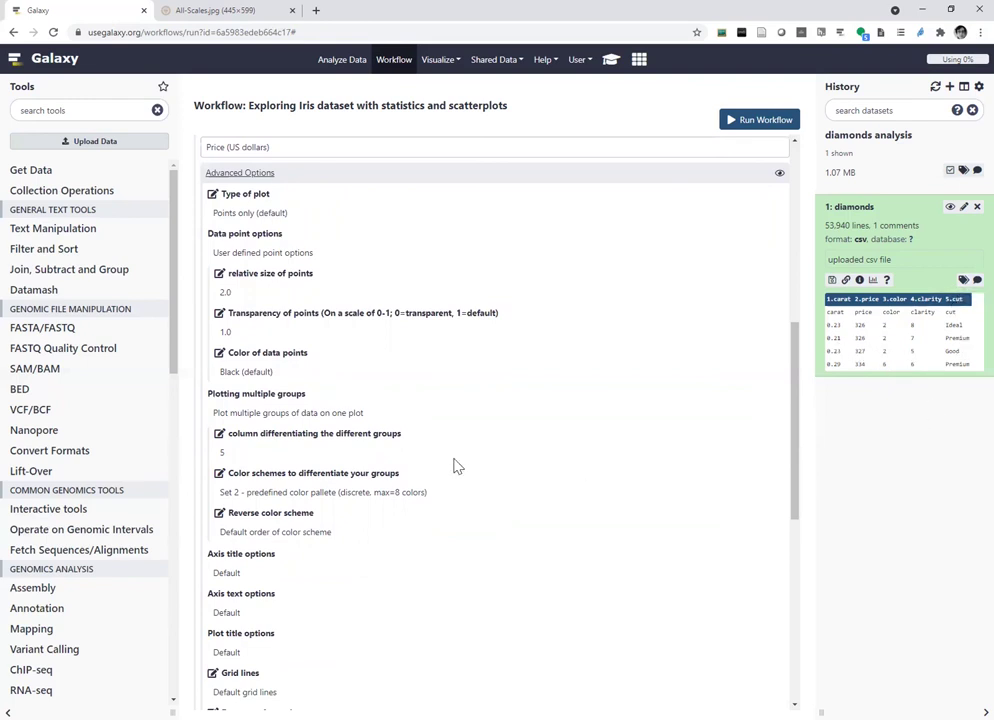
scroll(448, 468, "up", 5)
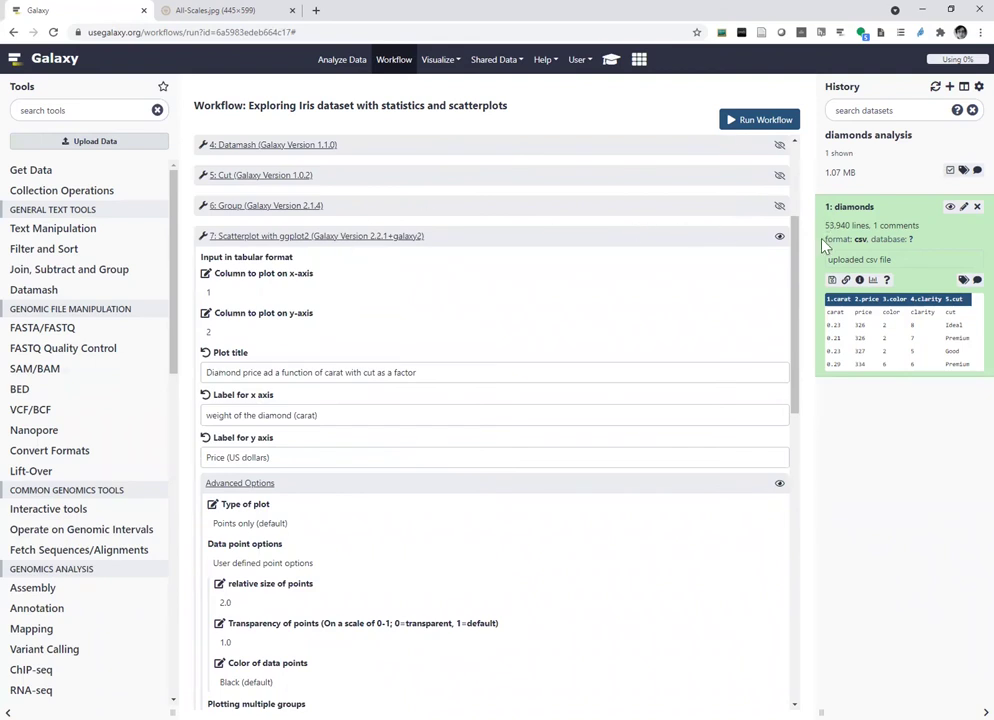
left_click(780, 236)
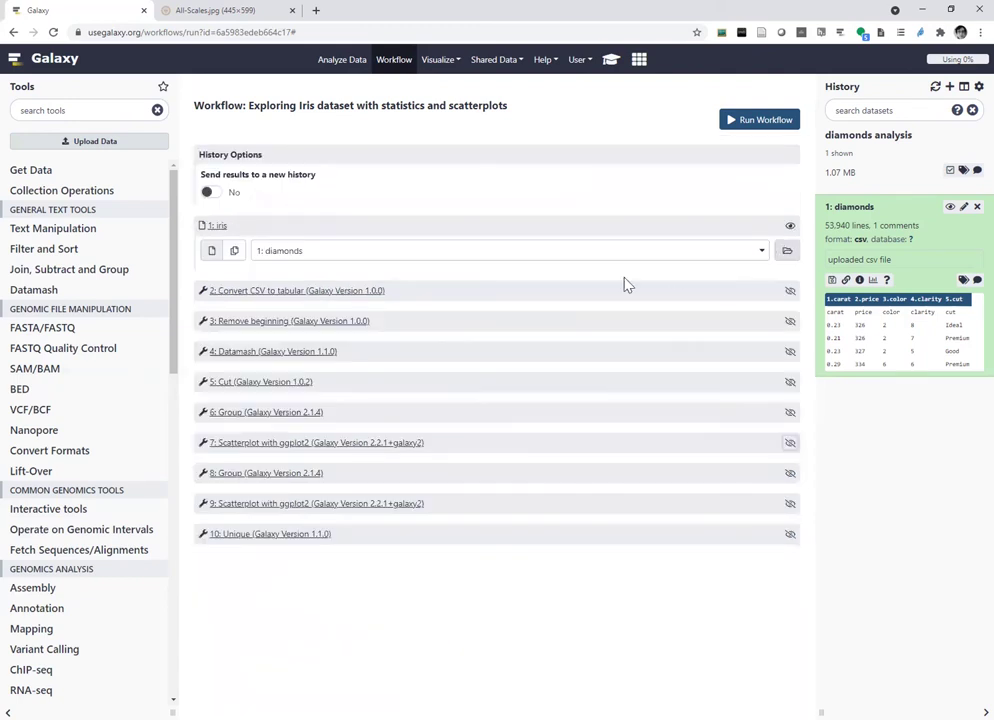
In the step 9 scatterplot, plot column 1 on the x-axis and column 2 on the y-axis
left_click(280, 504)
scroll(408, 317, "down", 2)
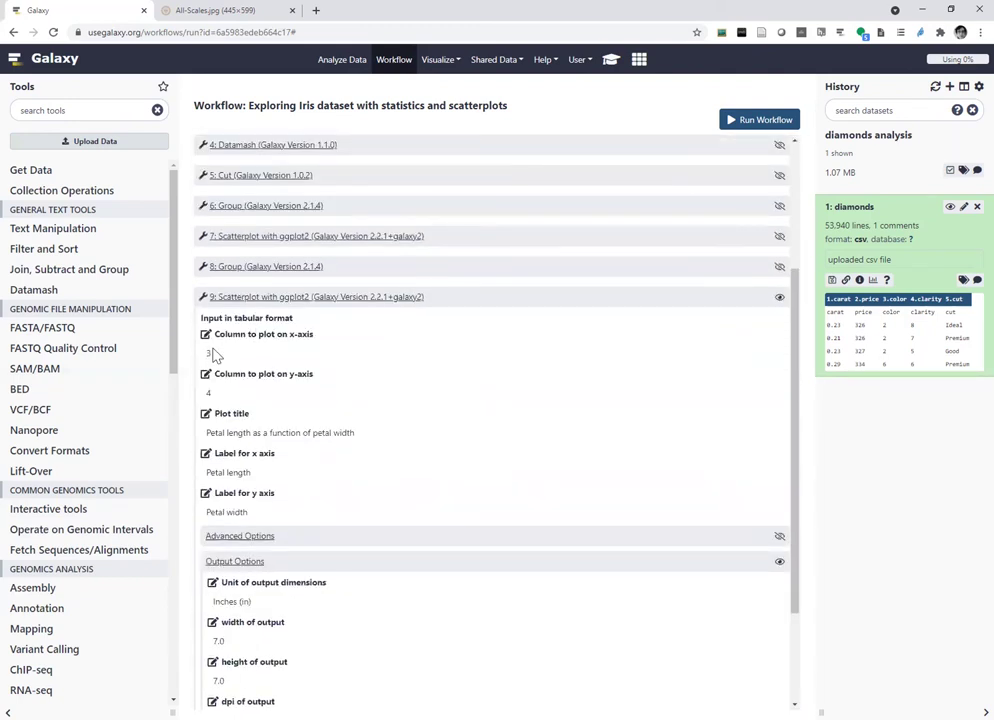
left_click(206, 334)
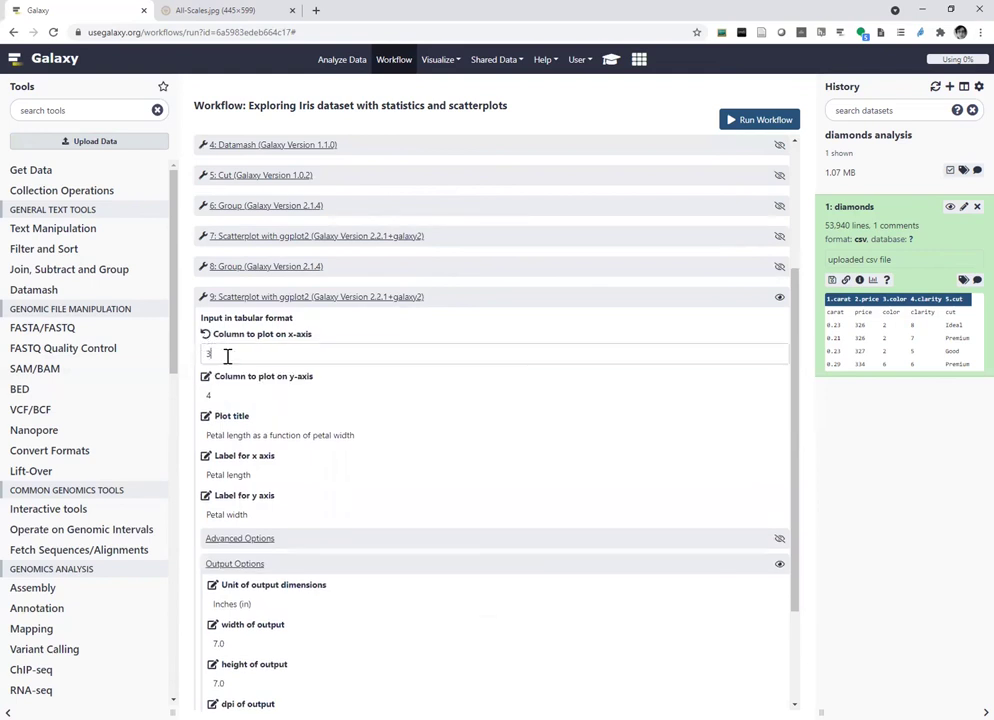
type("1")
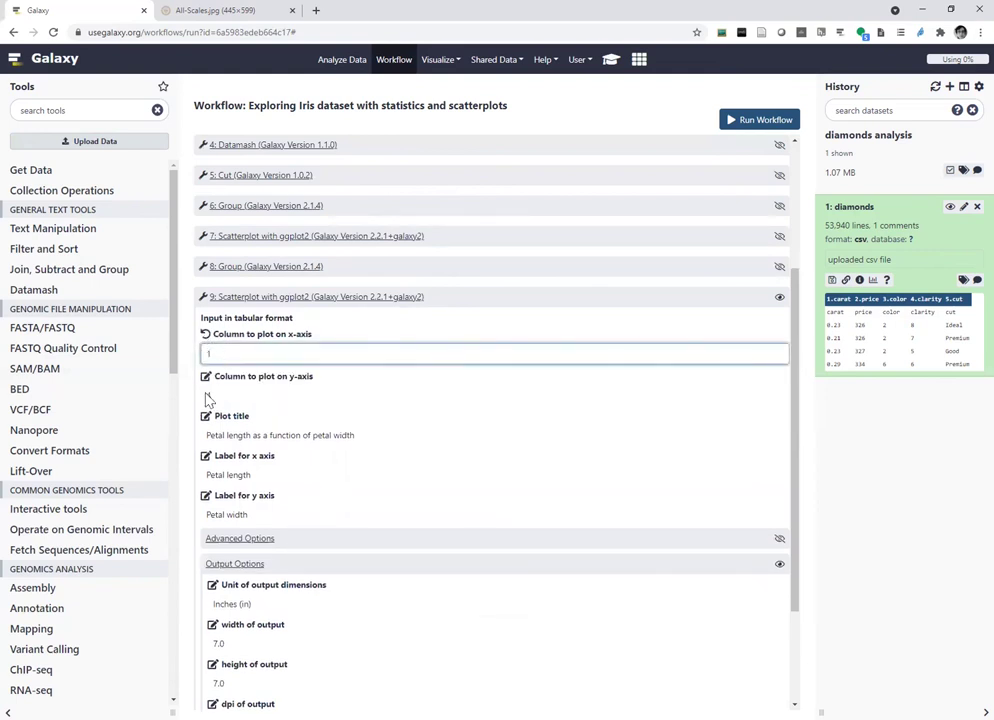
left_click(206, 376)
left_click(224, 399)
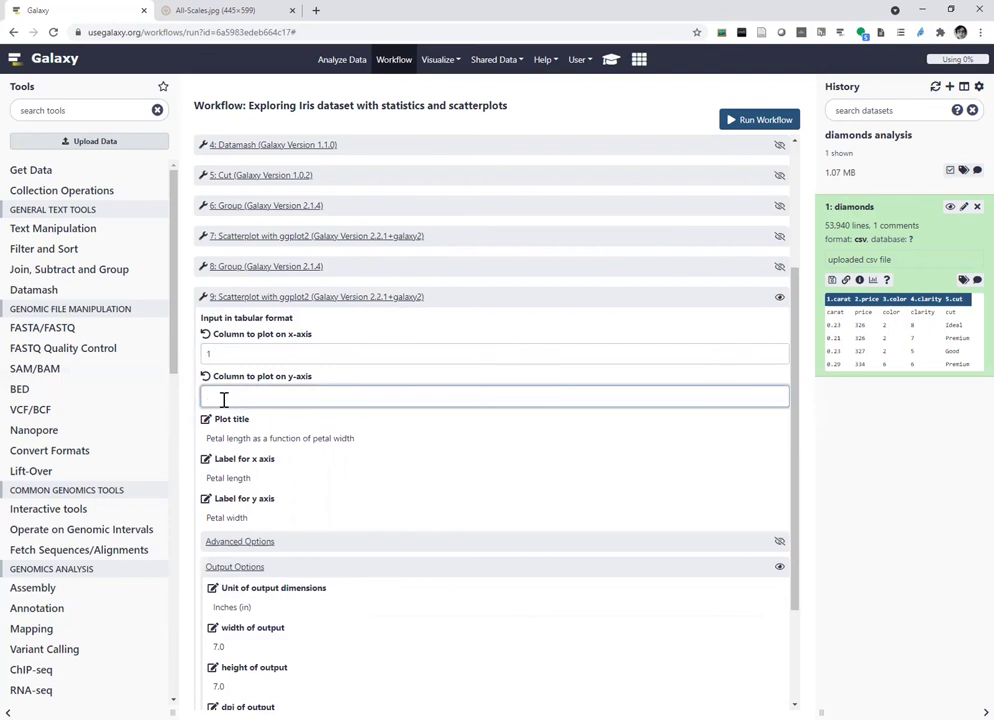
type("2")
Set the step 9 scatterplot's plot title to "Diamond price as a function of carat with clarity as a factor"
left_click(205, 420)
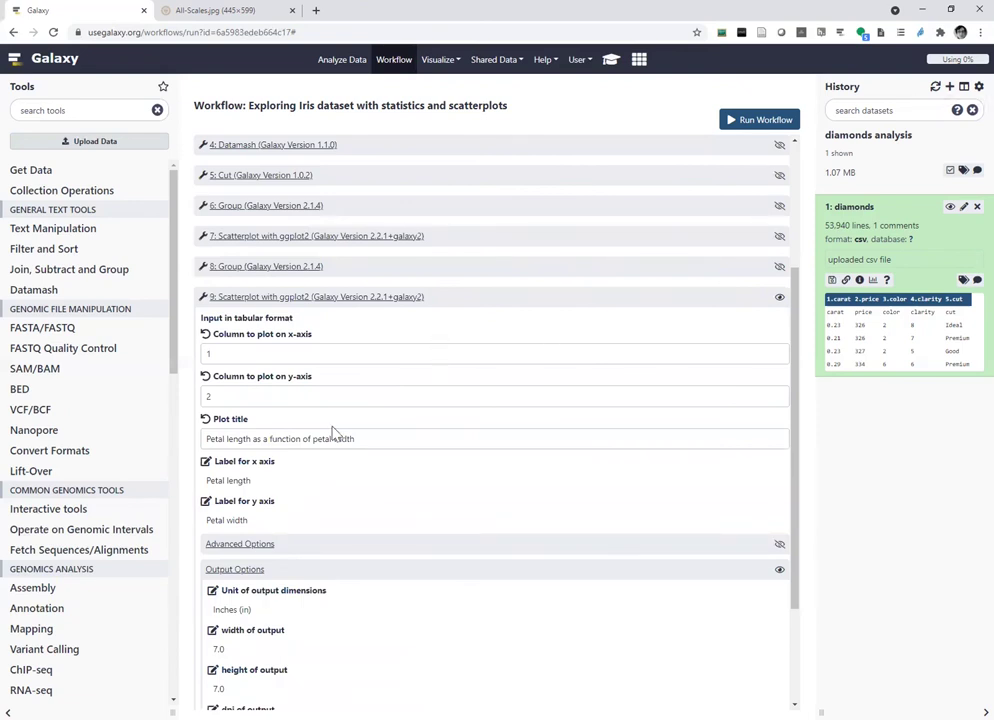
left_click_drag(388, 442, 208, 434)
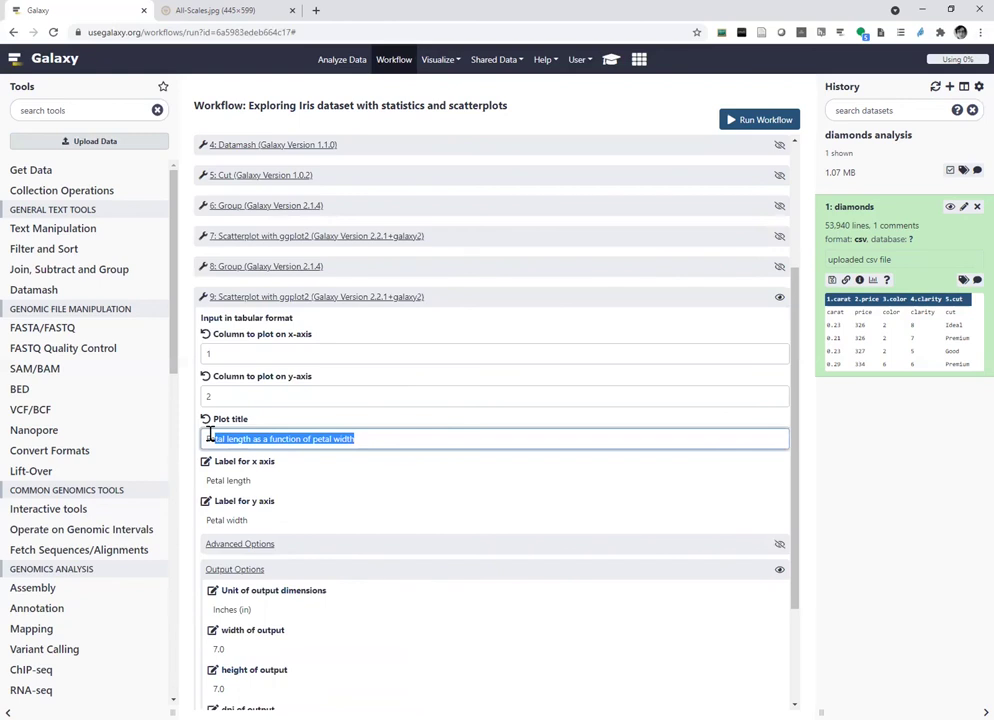
key("BackSpace")
type("diamond price as")
type("a ")
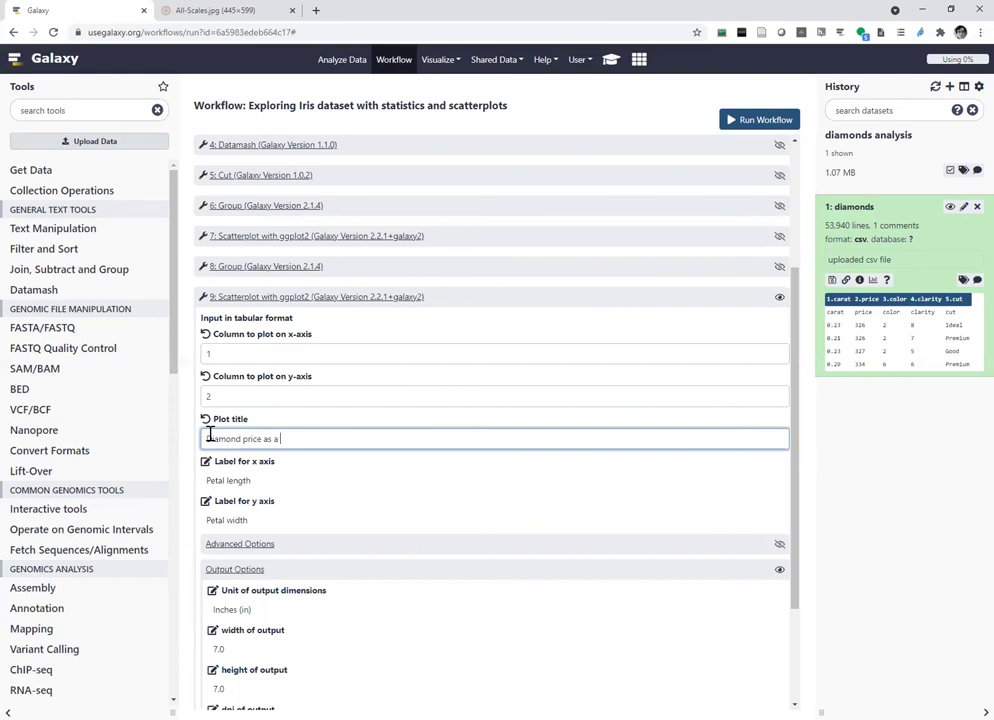
type("function of carat with")
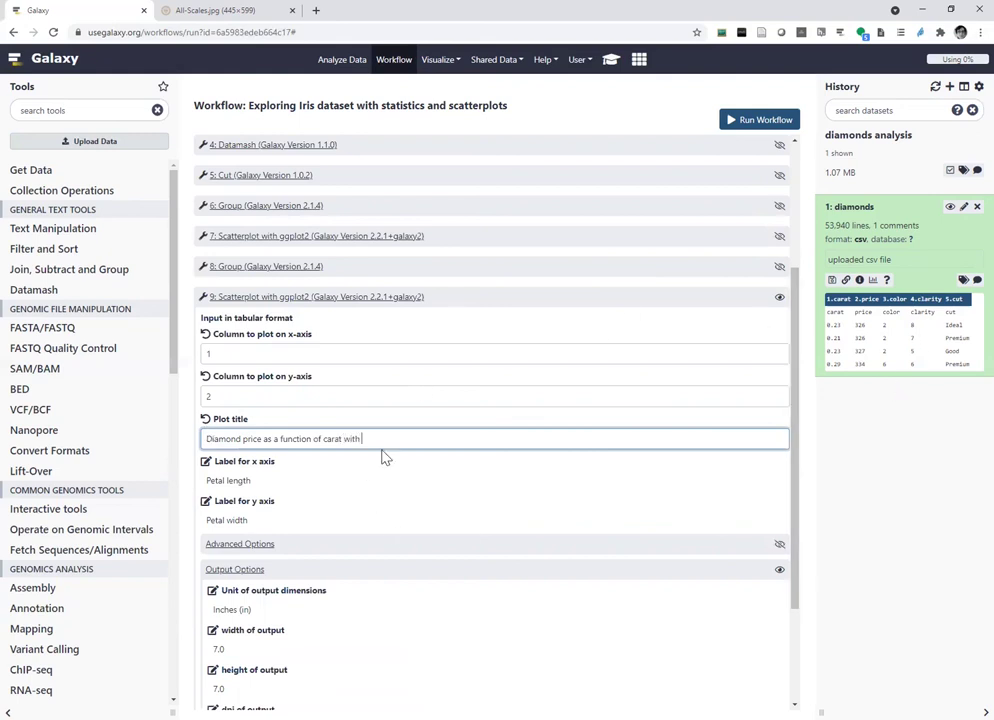
type(" clarity as a factor")
Label the step 9 scatterplot's x axis "Weight of the diamond (carat)" and its y axis "Price (US dollars)"
left_click(206, 462)
left_click_drag(259, 485, 163, 488)
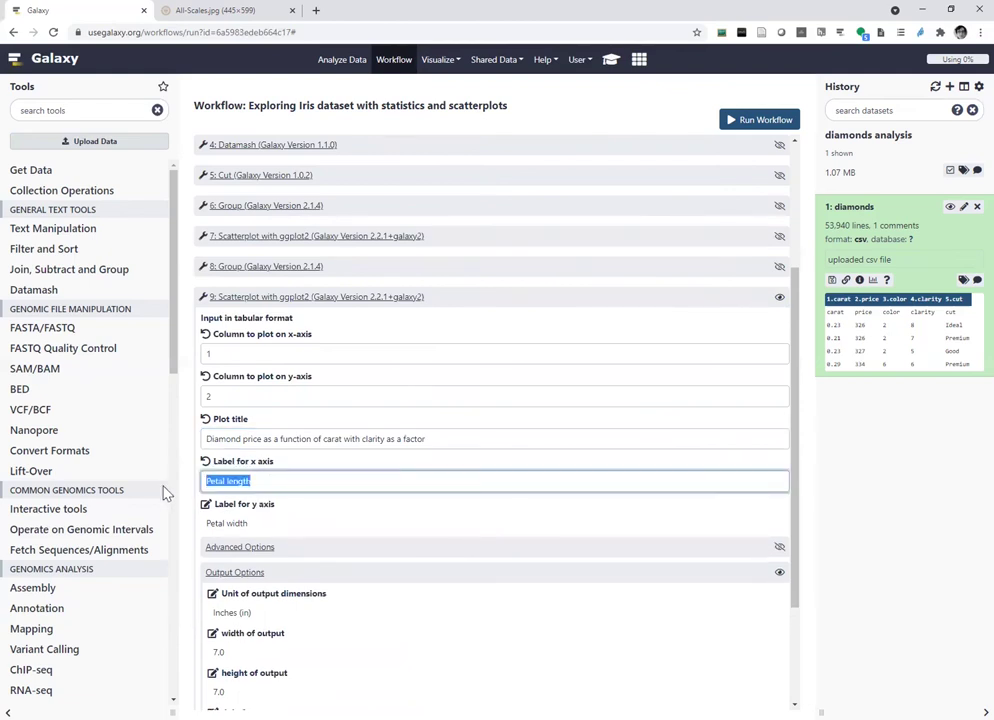
type("Weight of the dia")
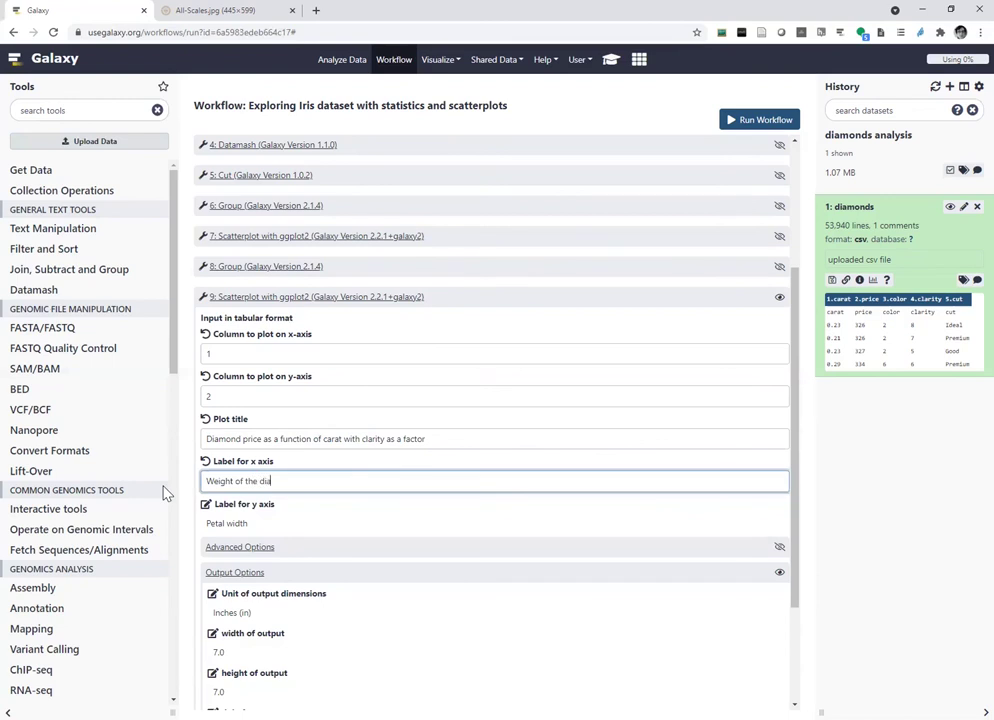
type("mond (car")
left_click(207, 504)
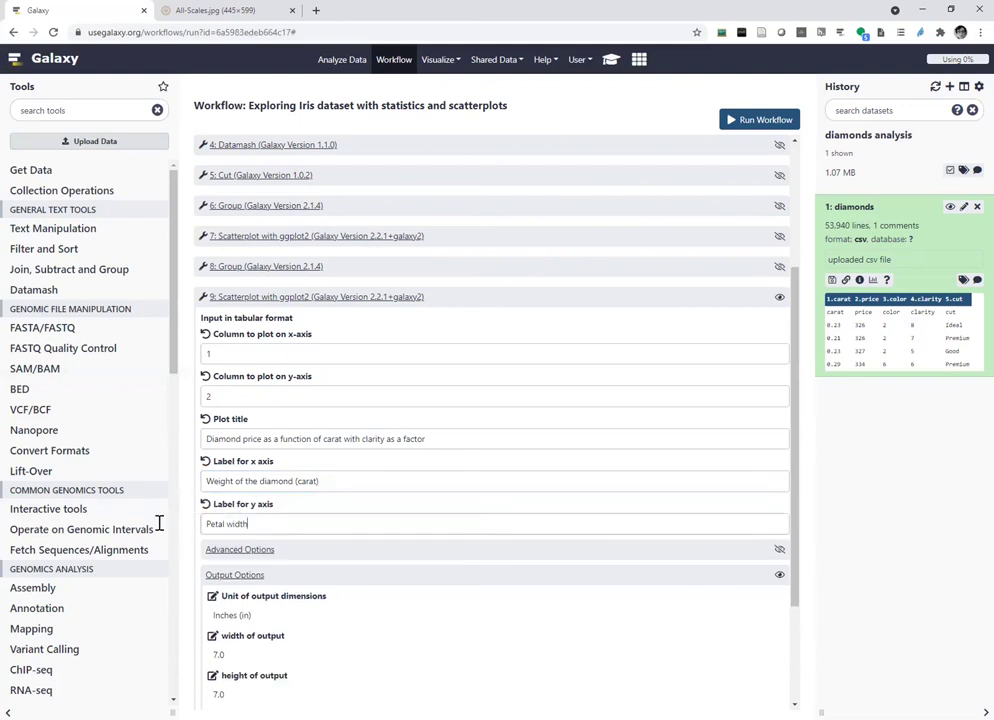
left_click_drag(203, 524, 375, 541)
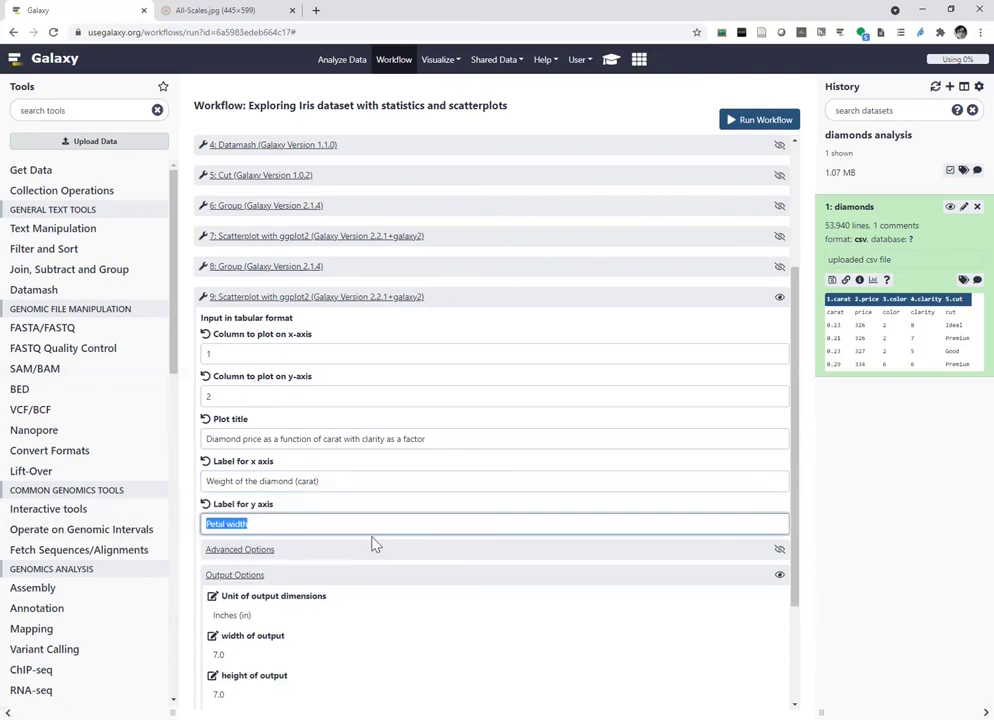
type("Price (US dollars)")
In the step 9 scatterplot's advanced options, set the column differentiating the different groups to 4, and collapse those options after reviewing the remaining settings
left_click(779, 557)
scroll(599, 497, "down", 3)
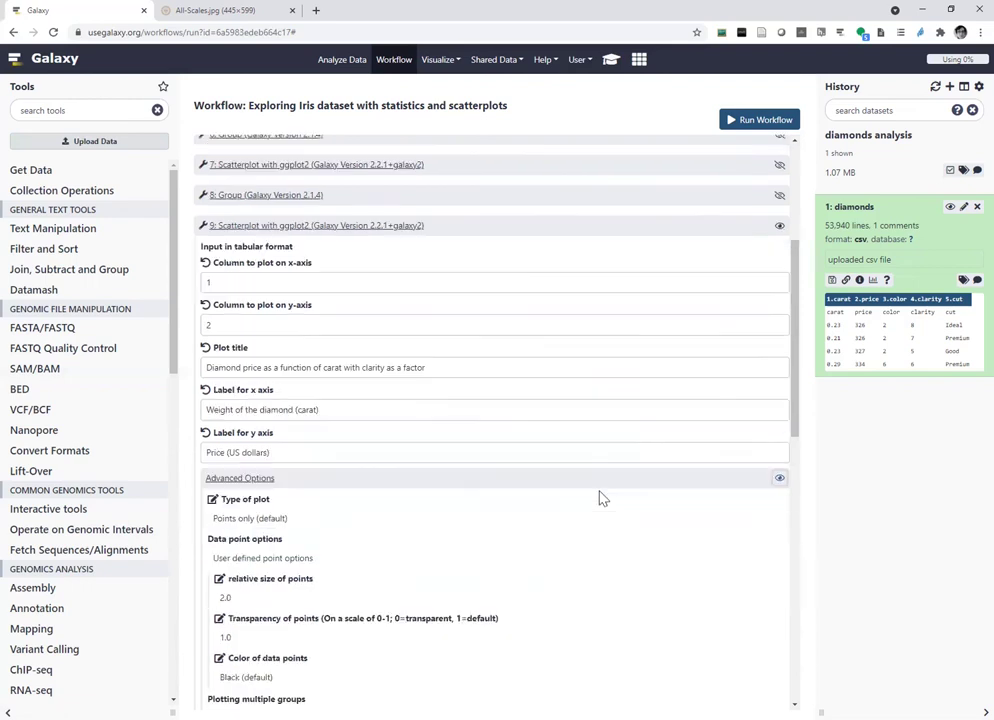
scroll(504, 494, "down", 2)
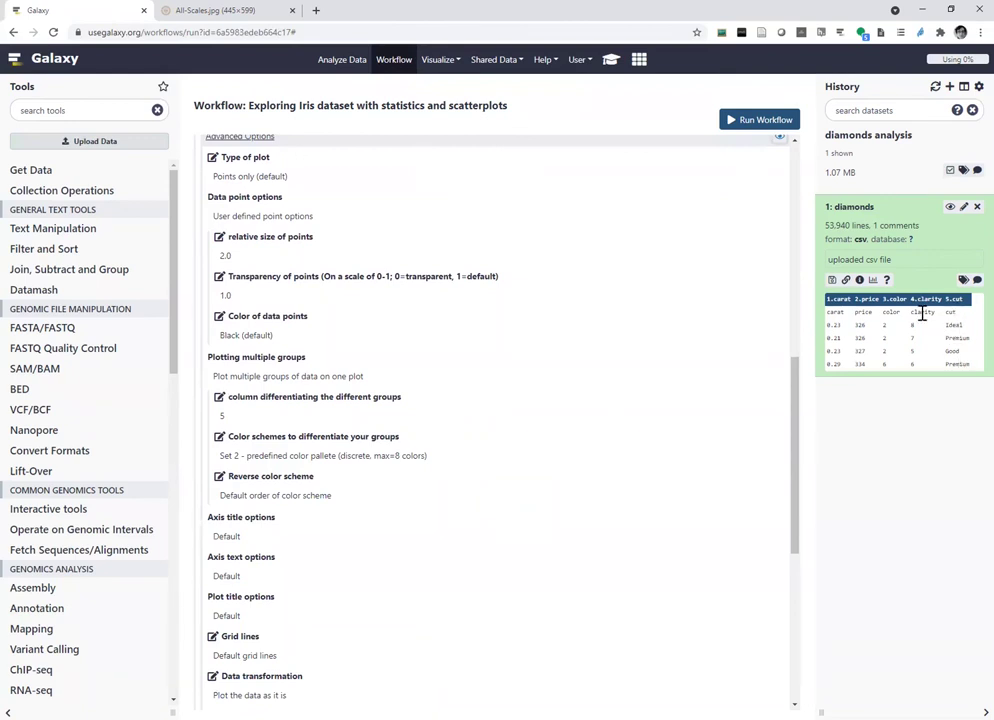
left_click(222, 397)
left_click(240, 417)
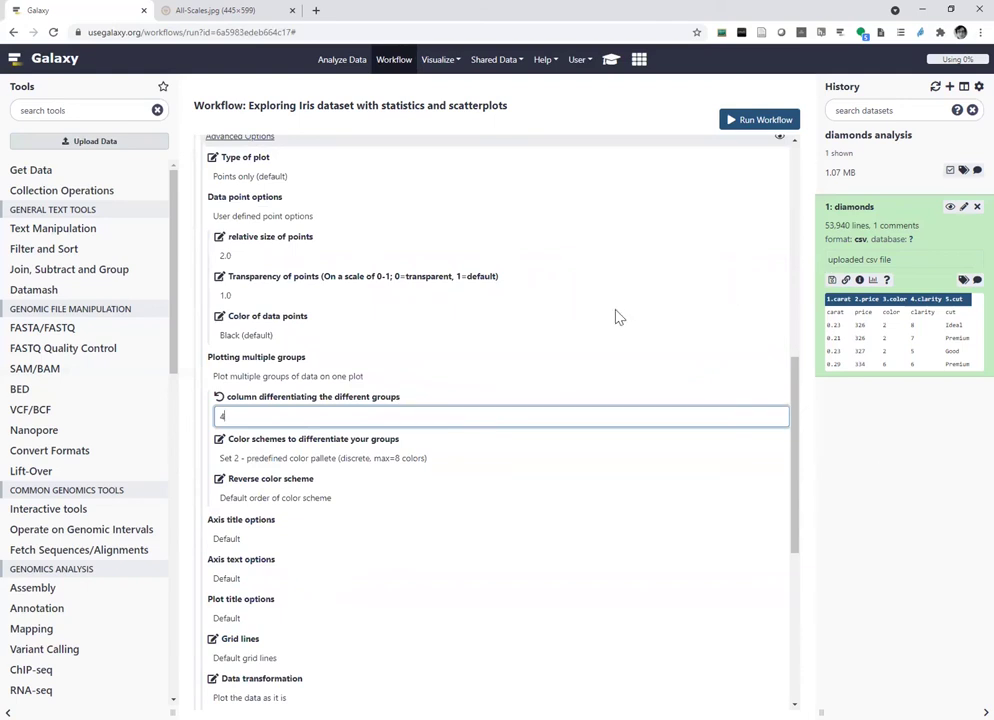
scroll(617, 315, "down", 2)
scroll(617, 317, "down", 2)
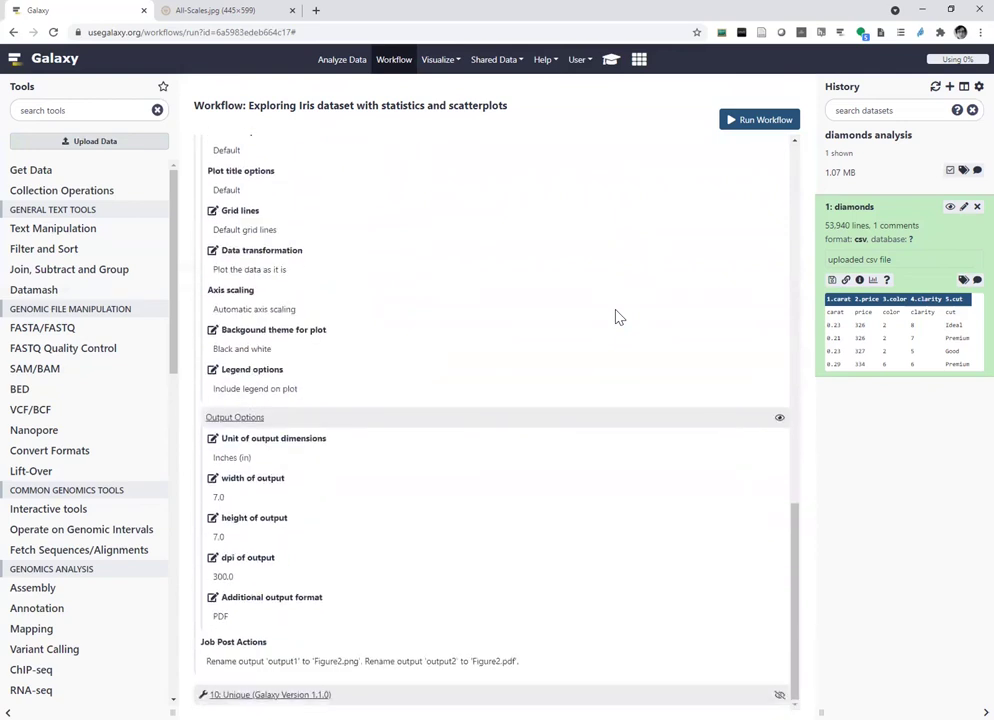
scroll(617, 317, "up", 8)
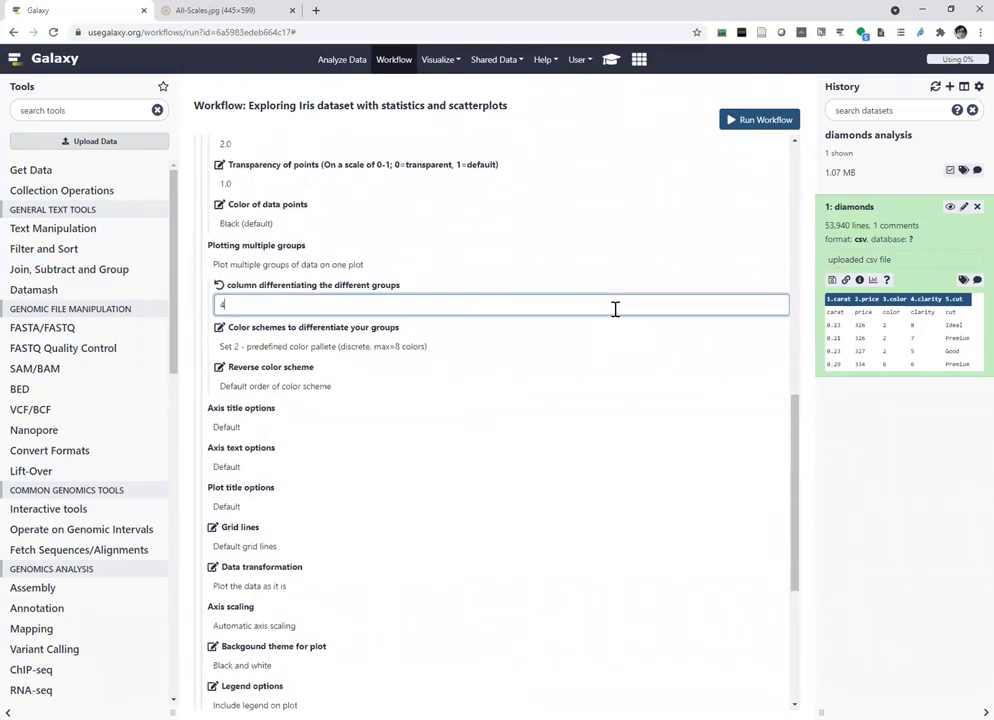
left_click(779, 539)
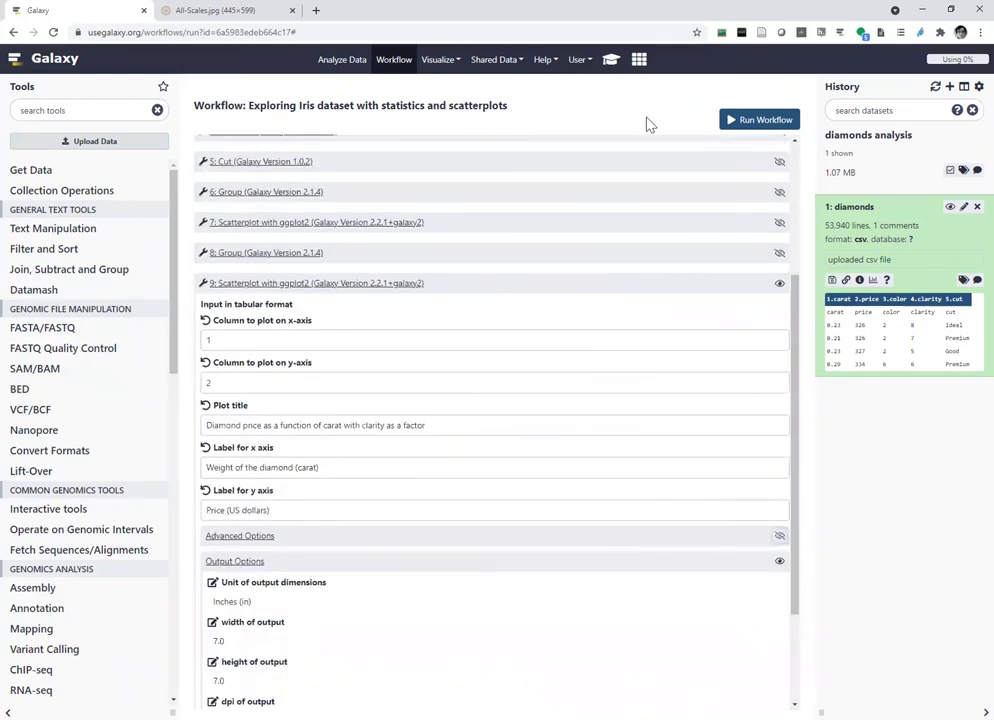
scroll(718, 235, "up", 1)
scroll(720, 236, "up", 2)
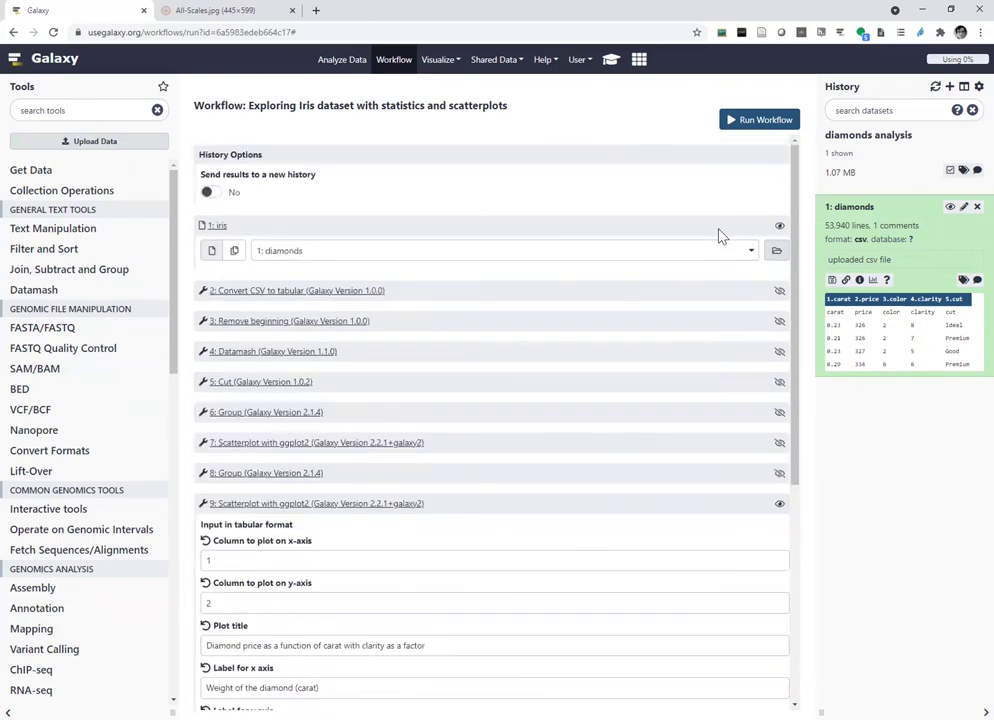
Run the configured workflow on the diamonds dataset and expand the list of the invocation's steps
left_click(757, 122)
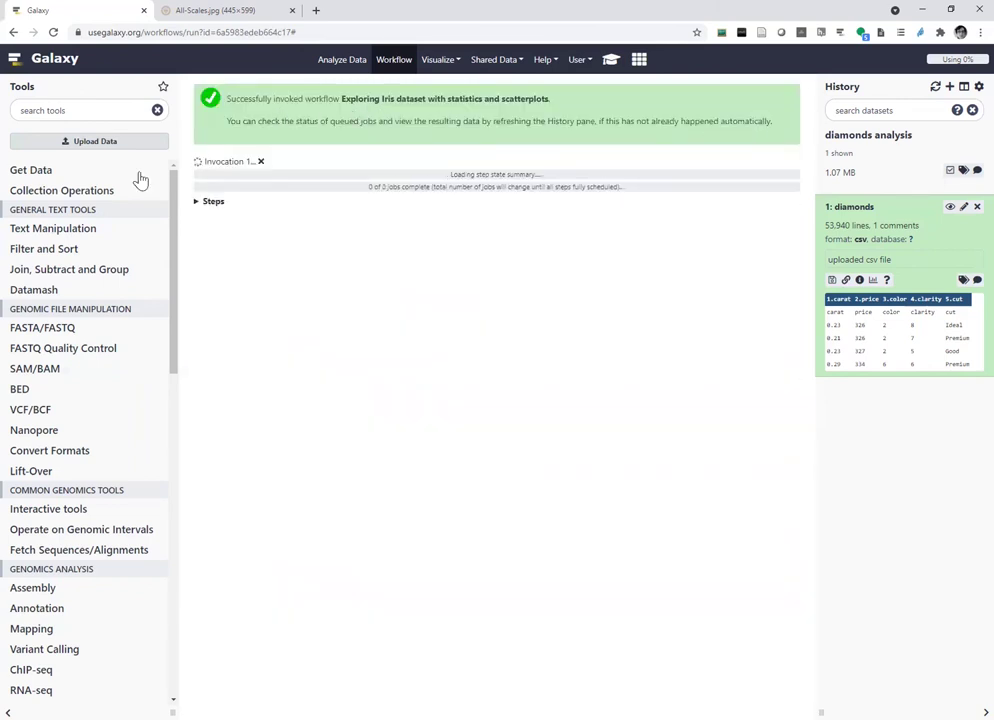
left_click(199, 204)
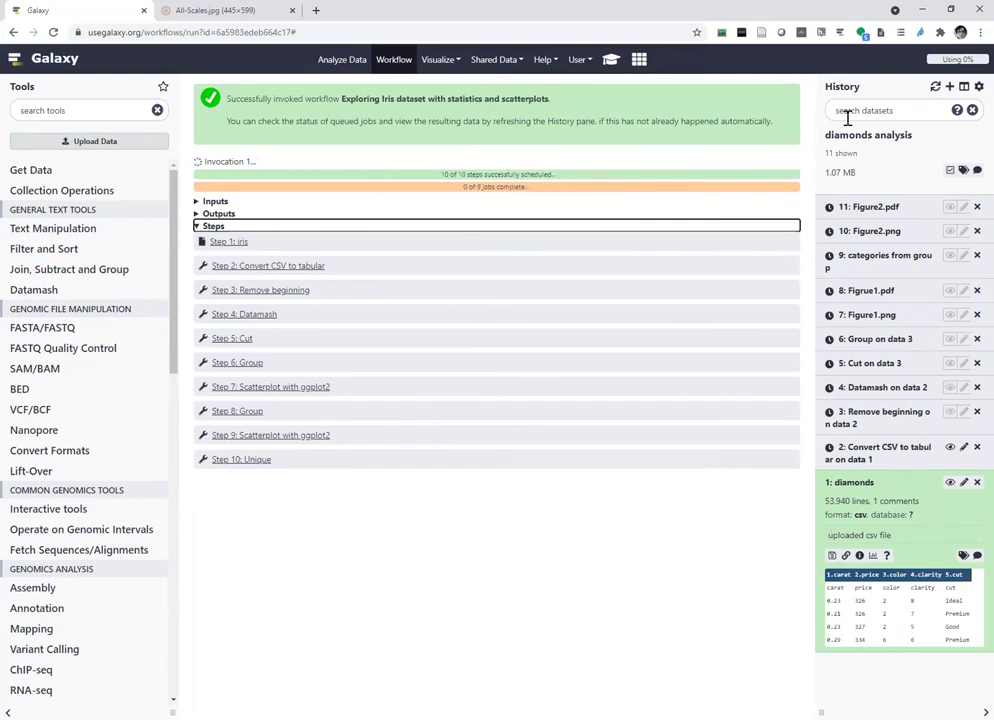
Read the questions on cut categories, sample counts, price versus carat and clarity in the tutorial's Run workflow section, and close the tutorial
left_click(611, 59)
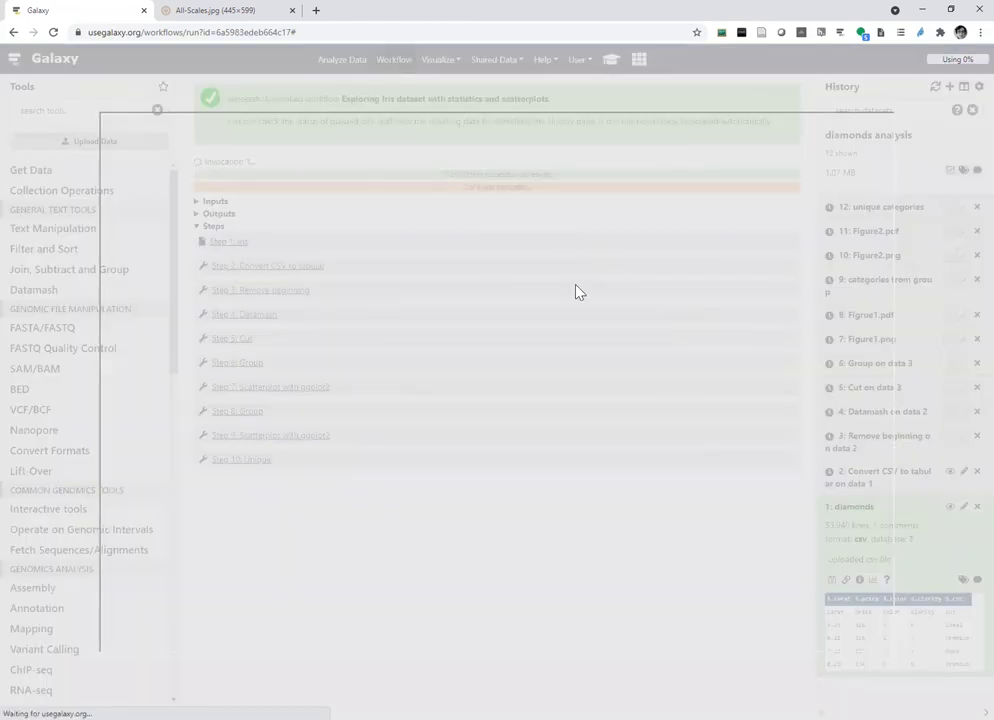
scroll(577, 290, "down", 15)
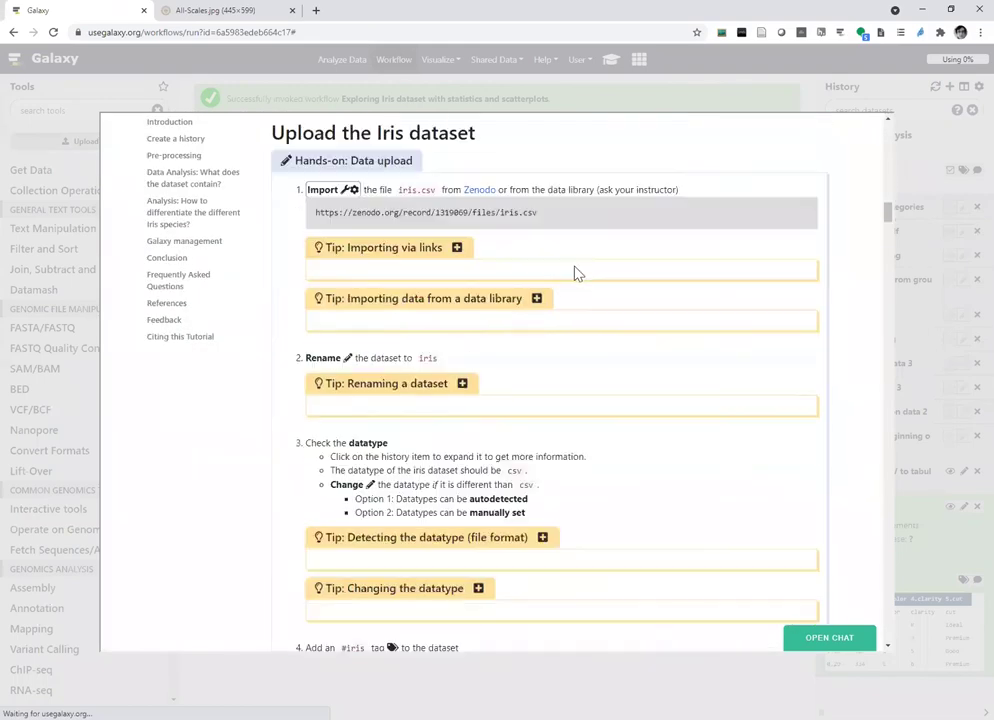
scroll(577, 272, "down", 20)
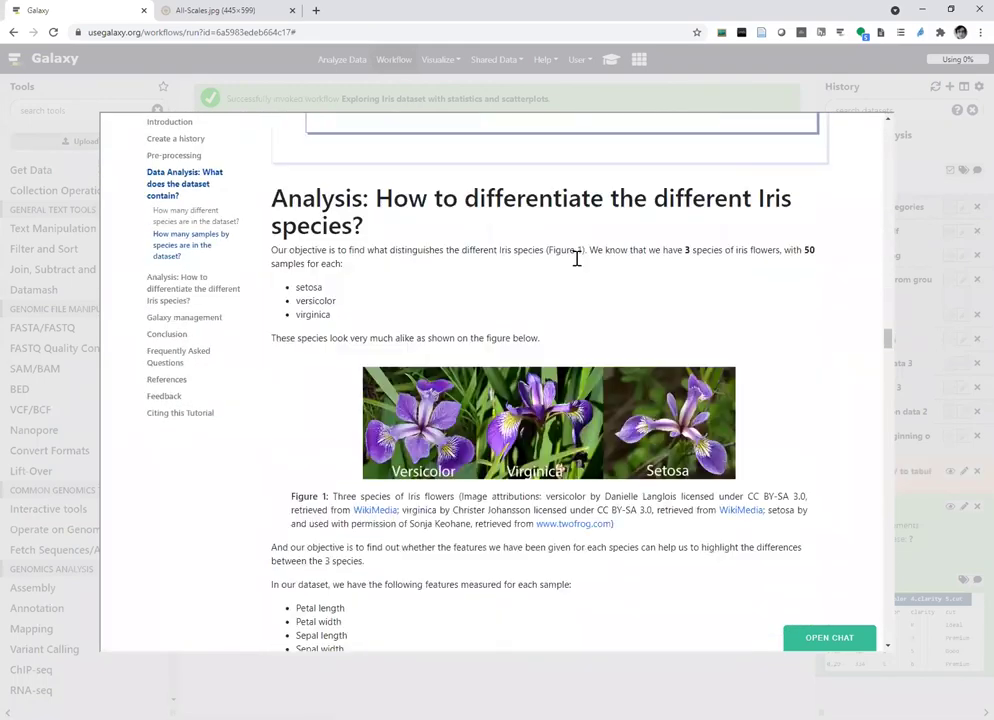
scroll(577, 262, "down", 20)
scroll(577, 265, "down", 20)
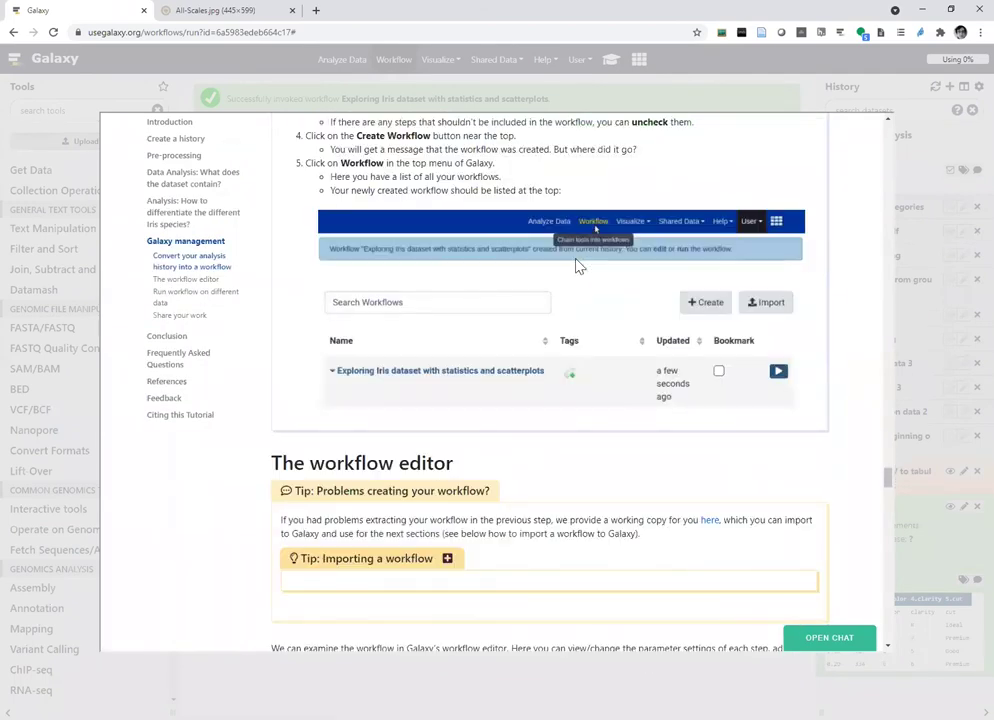
scroll(577, 265, "down", 20)
scroll(577, 265, "down", 6)
scroll(577, 265, "up", 6)
scroll(577, 265, "down", 6)
scroll(577, 265, "down", 5)
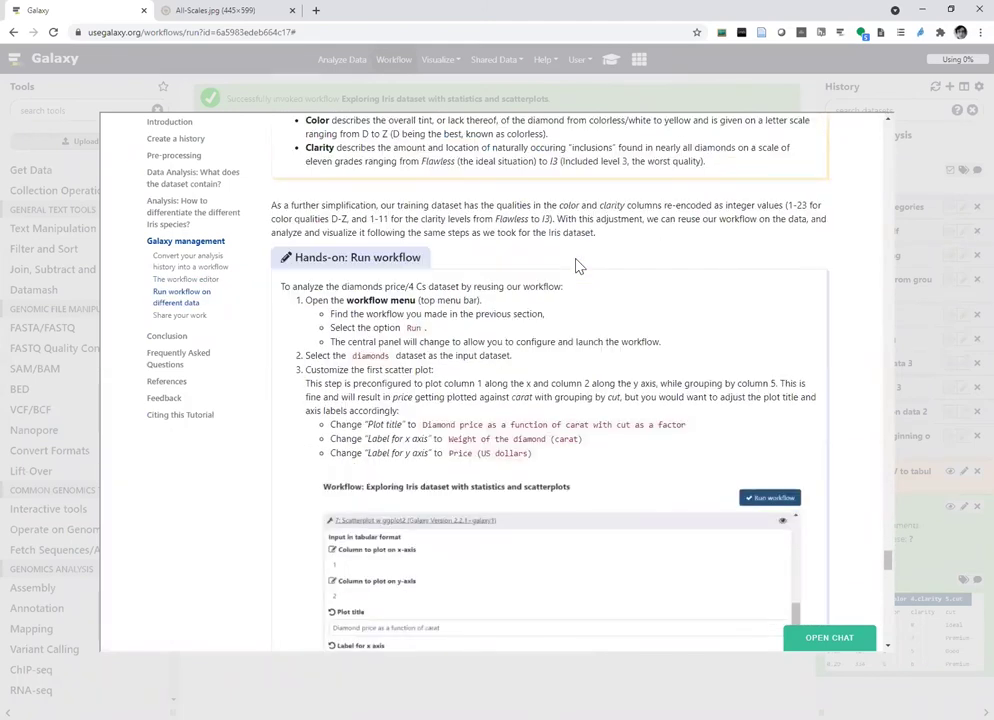
scroll(577, 265, "down", 9)
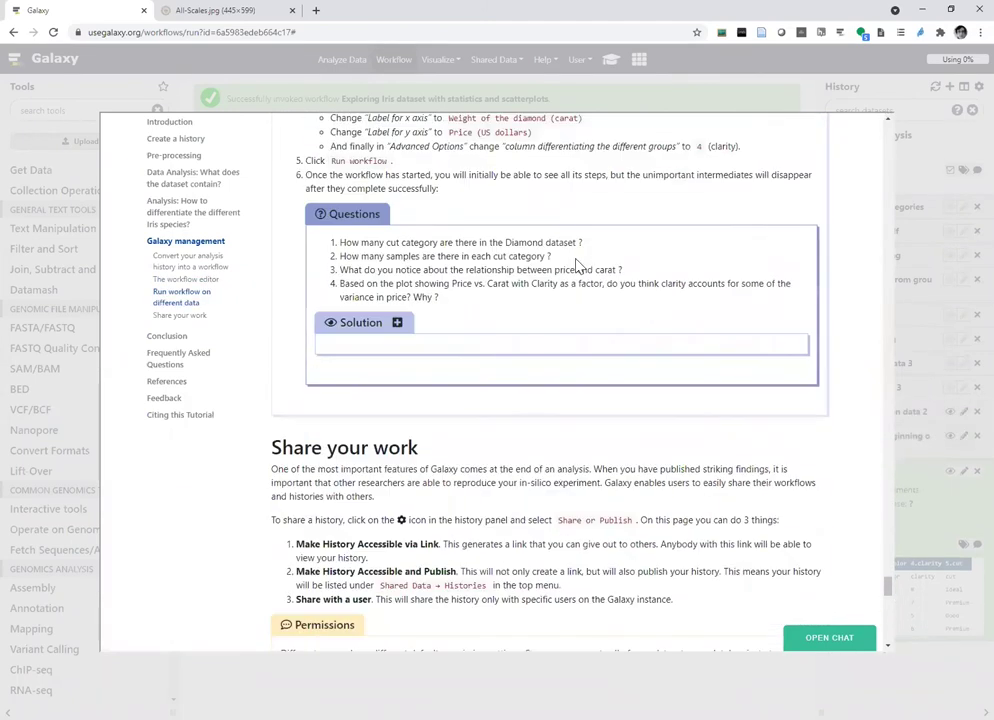
scroll(577, 265, "up", 3)
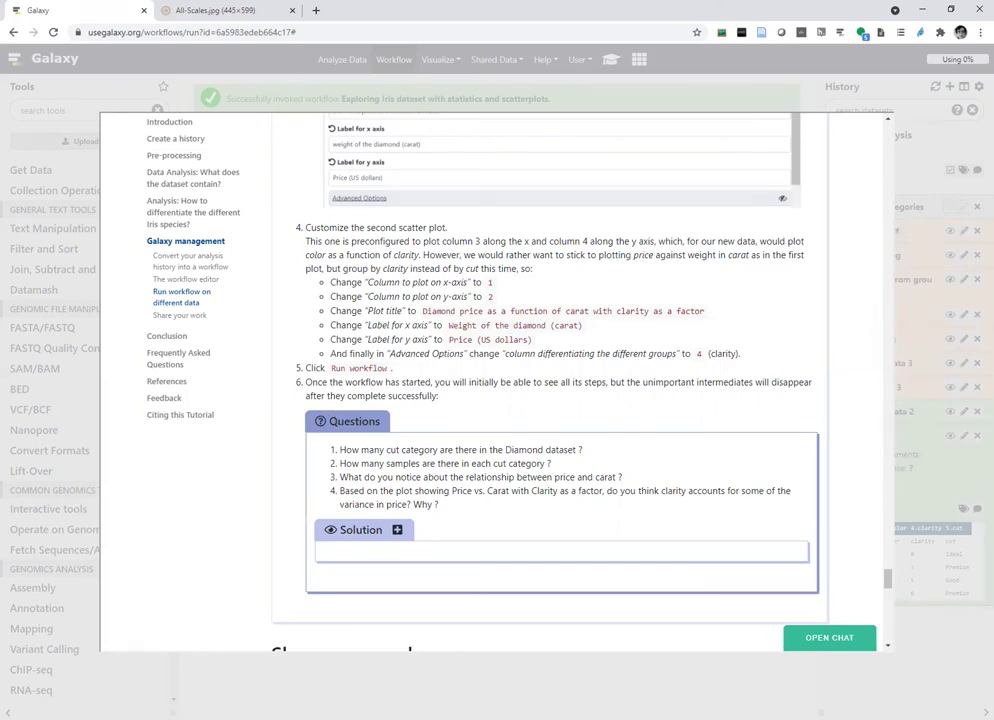
left_click(780, 680)
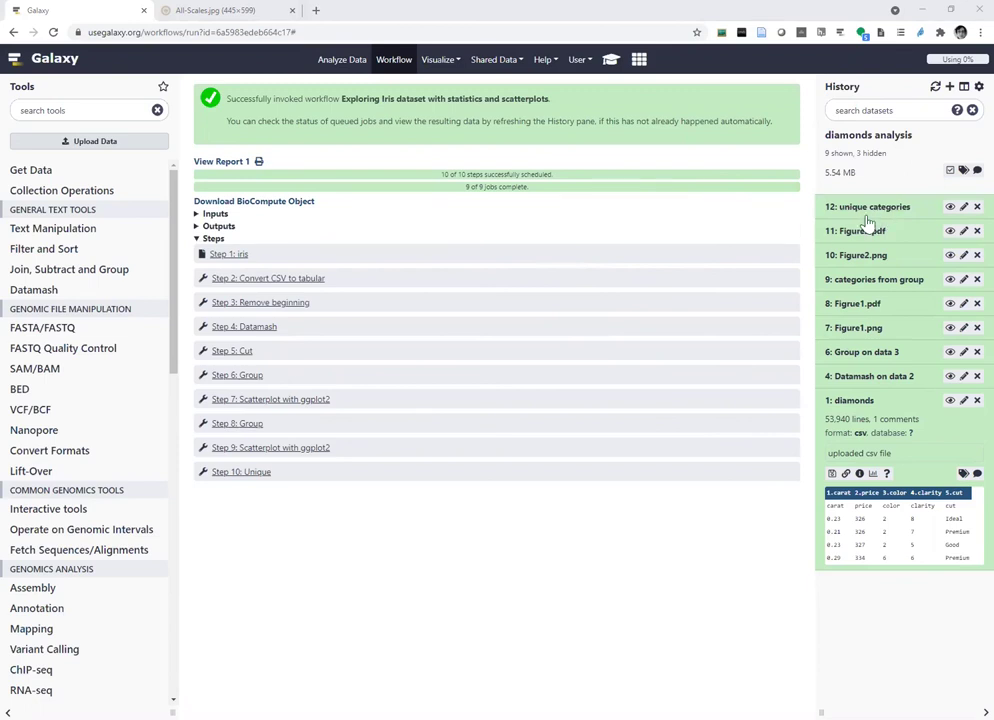
Check the cut categories in the unique categories dataset and the samples per cut in the Group on data 3 output
left_click(950, 208)
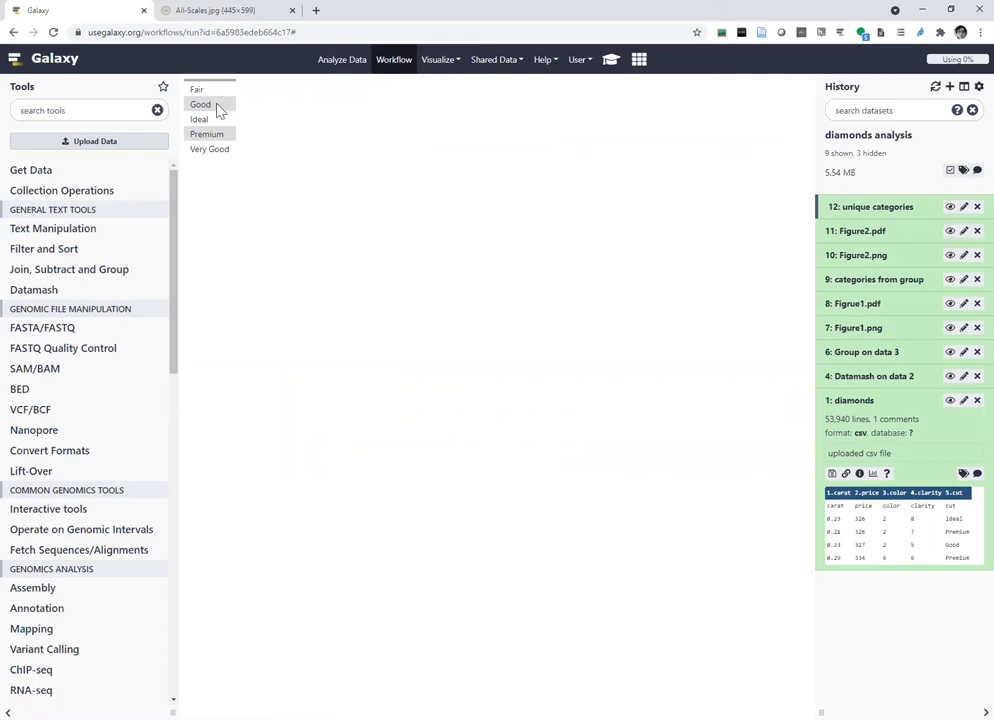
left_click(207, 134, "ctrl")
left_click(951, 354)
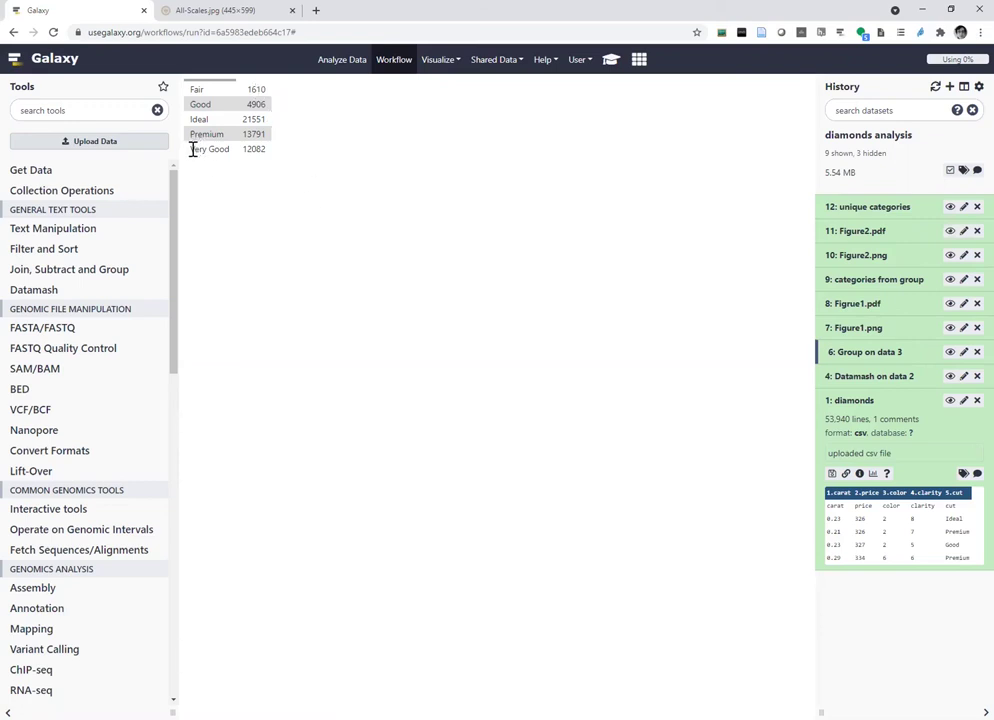
left_click_drag(245, 148, 252, 149)
Reread the tutorial's question on price and carat, and examine the per-cut means and standard deviations in Datamash on data 2
left_click(611, 59)
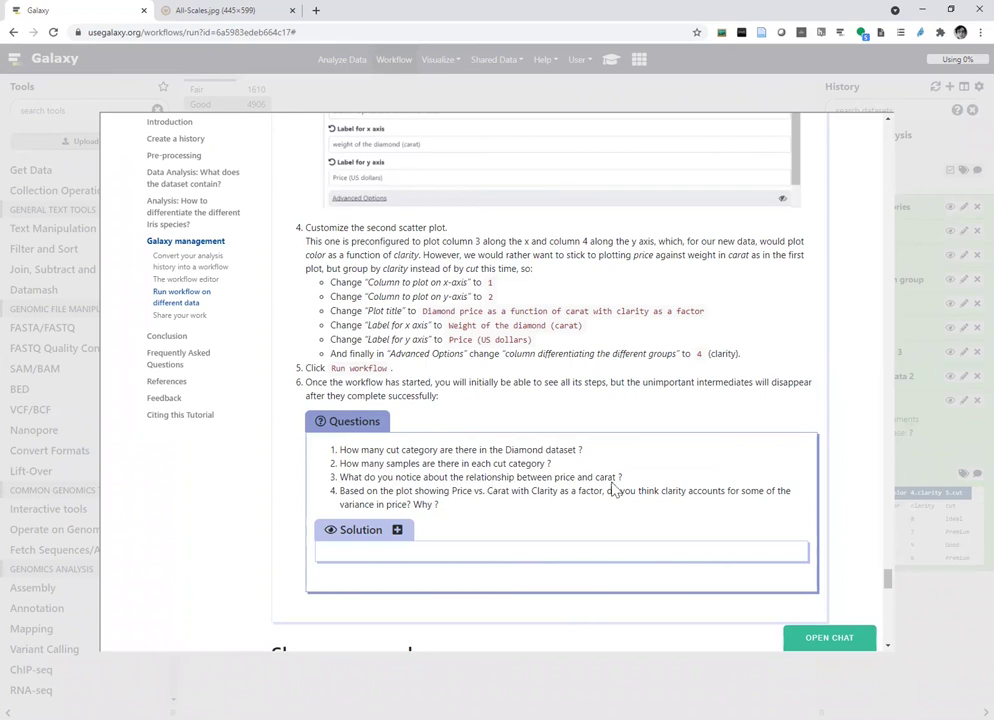
left_click(559, 672)
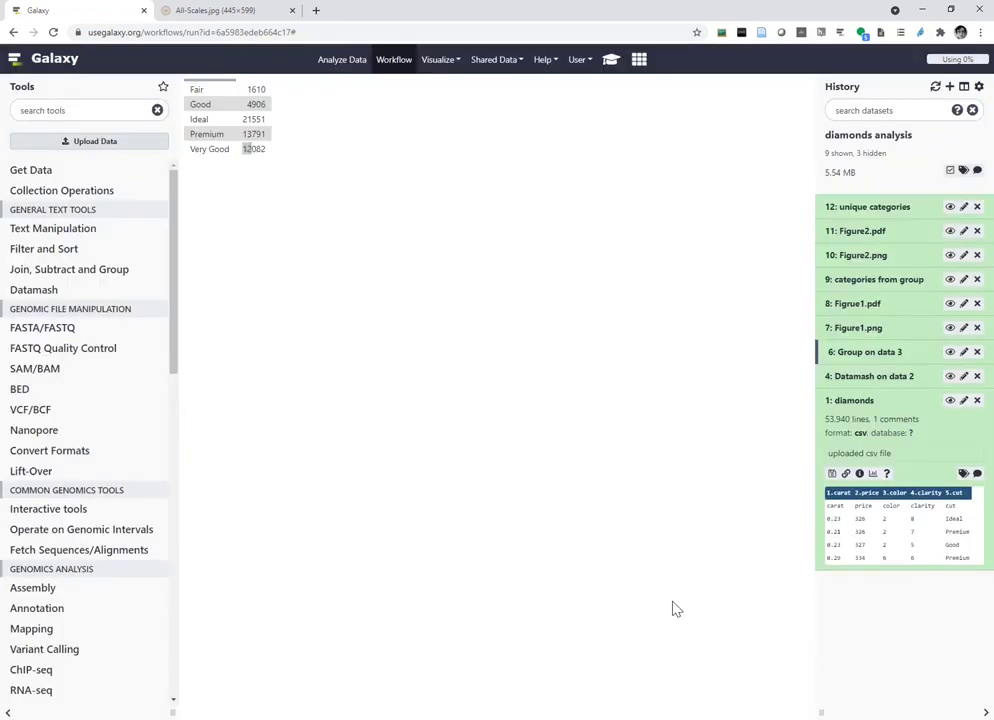
left_click(950, 376)
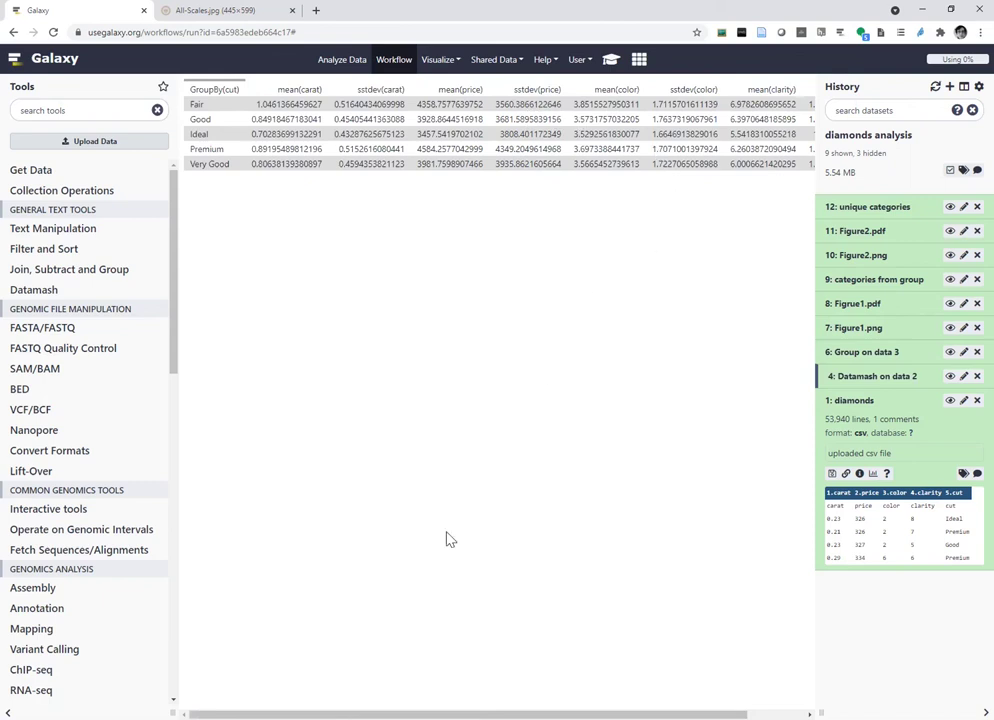
scroll(497, 130, "right", 2)
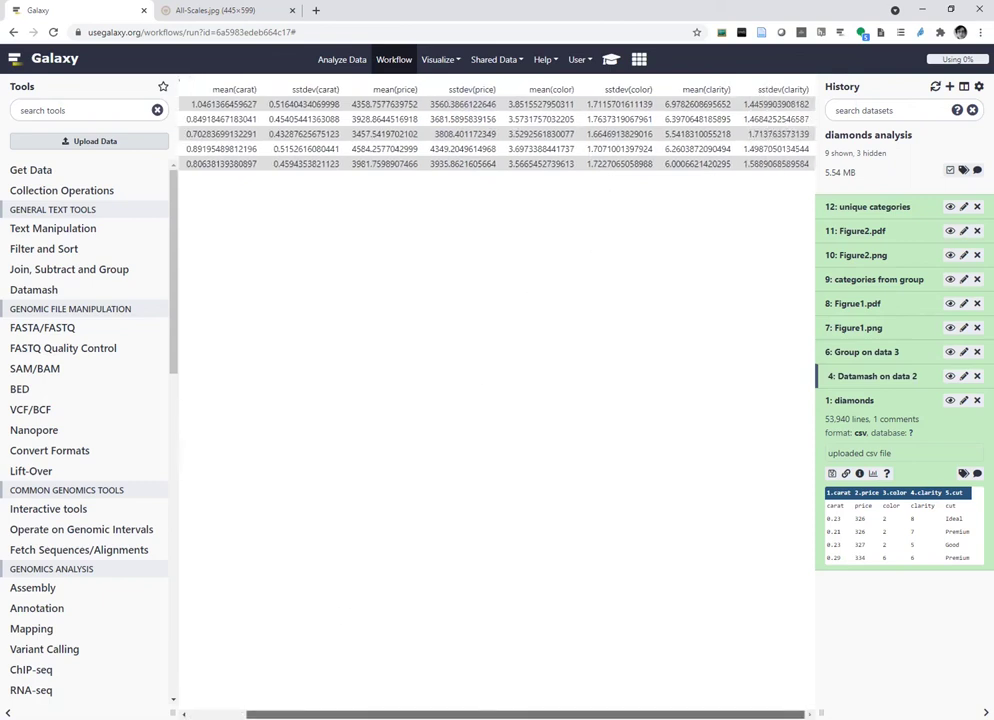
scroll(497, 130, "left", 2)
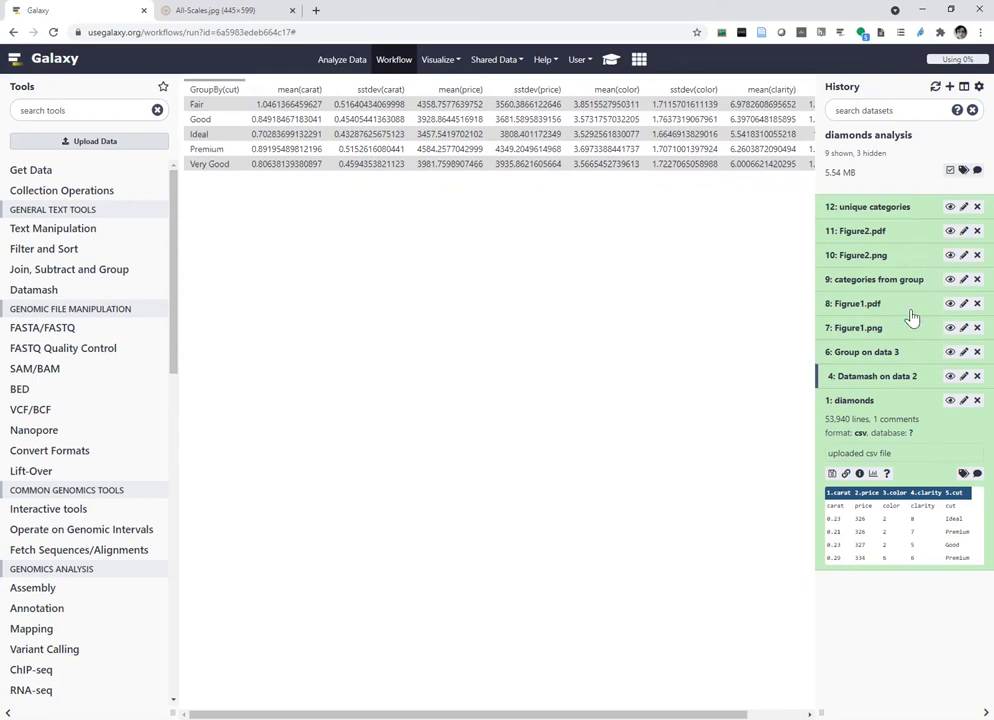
Examine the scatterplots in Figrue1.pdf and Figure2.pdf, comparing the clarity groups with the GIA clarity scale in All-Scales.jpg
left_click(950, 304)
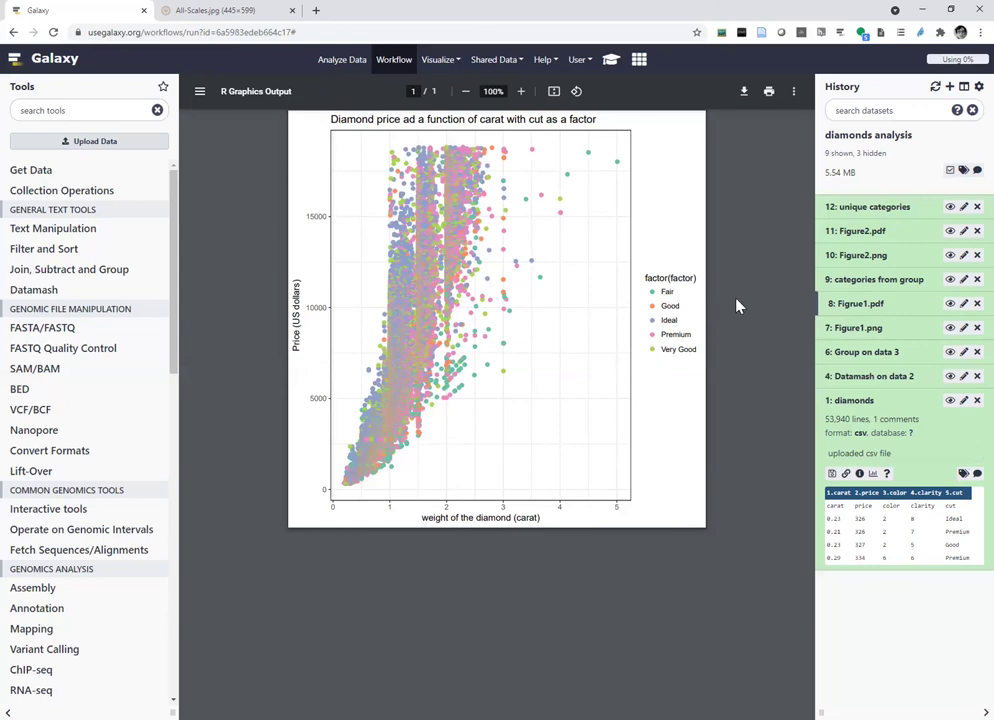
left_click(950, 233)
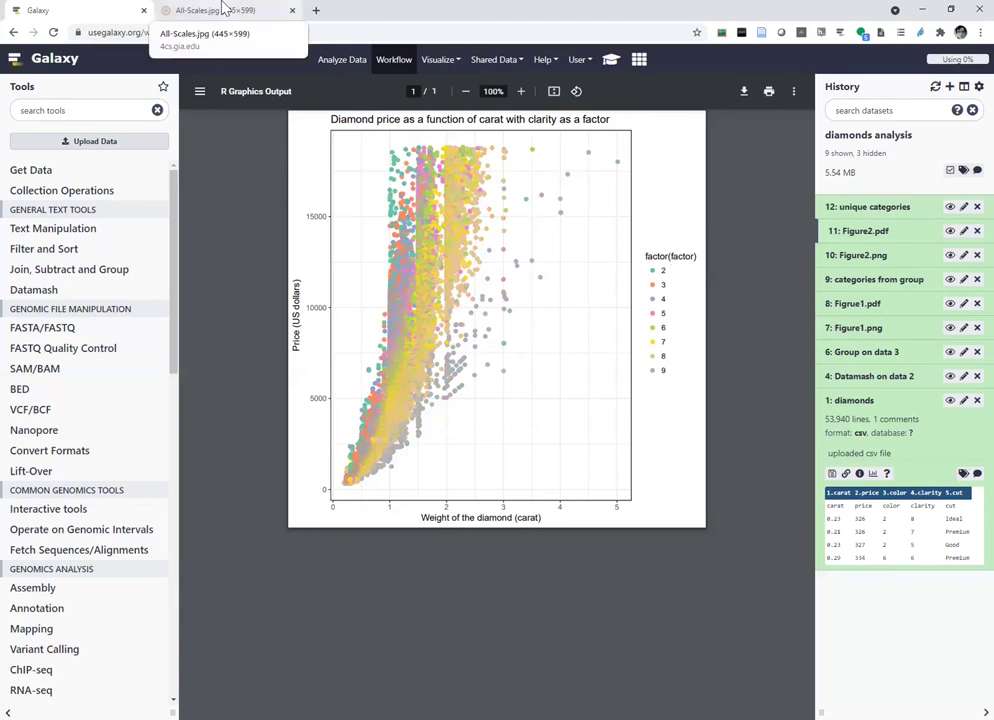
left_click(224, 9)
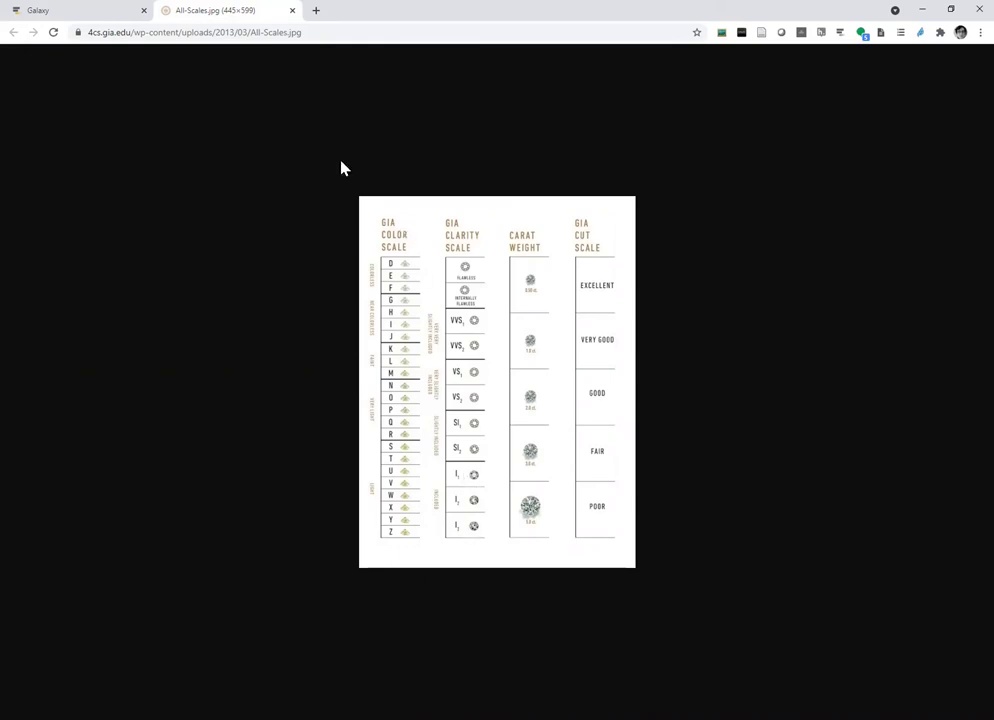
left_click(80, 9)
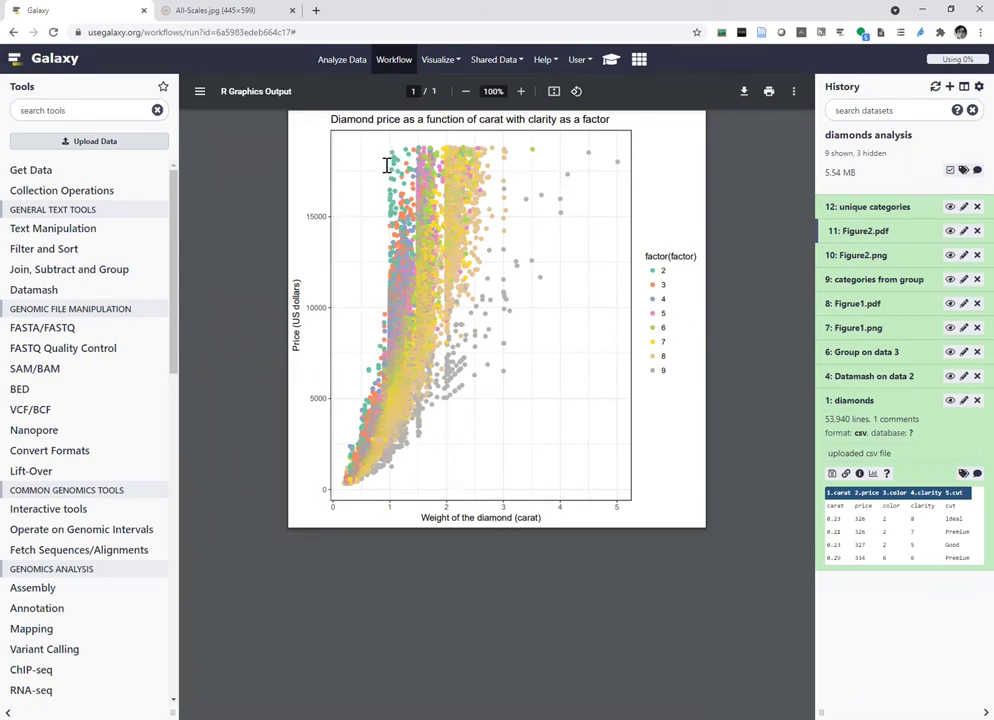
left_click(205, 11)
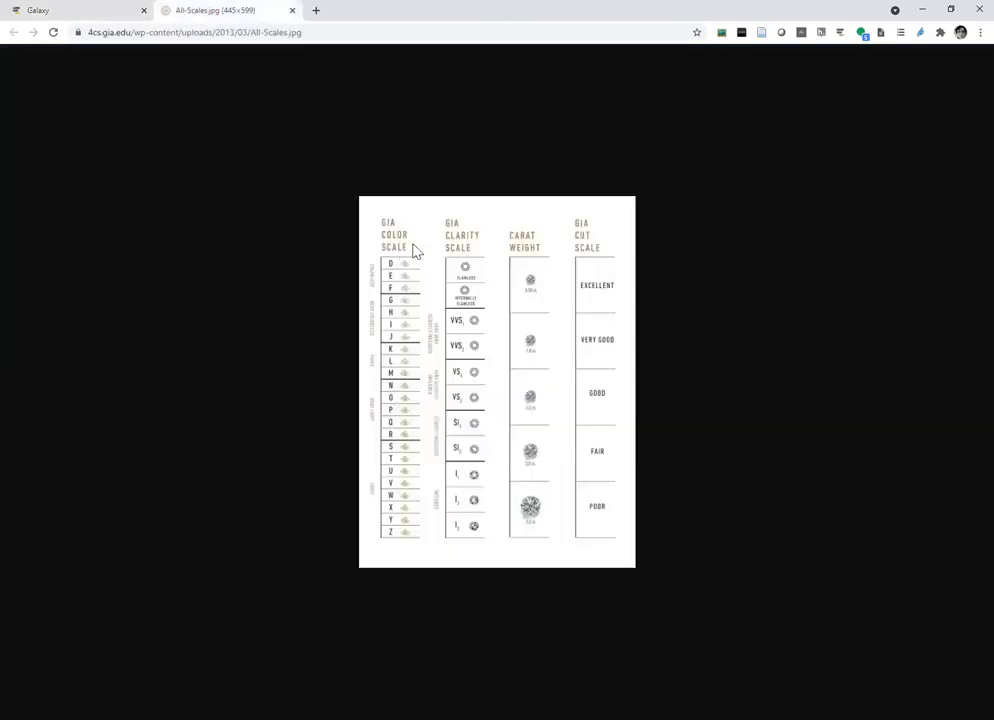
left_click(112, 14)
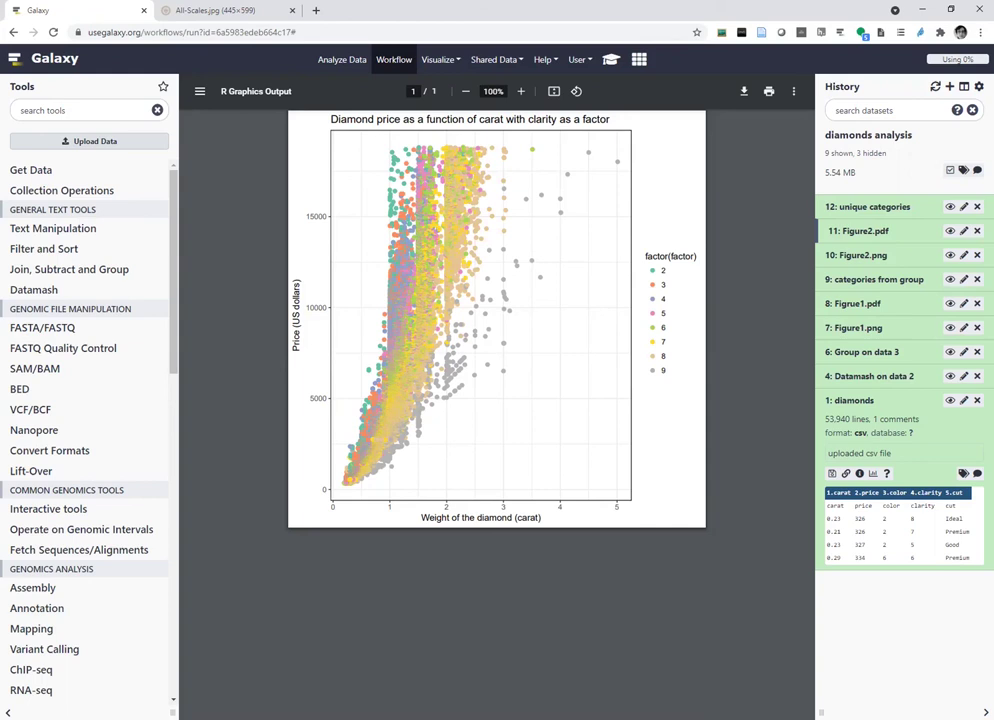
Read the tutorial's "Share your work" section on history sharing and permissions, and close the tutorial
left_click(611, 59)
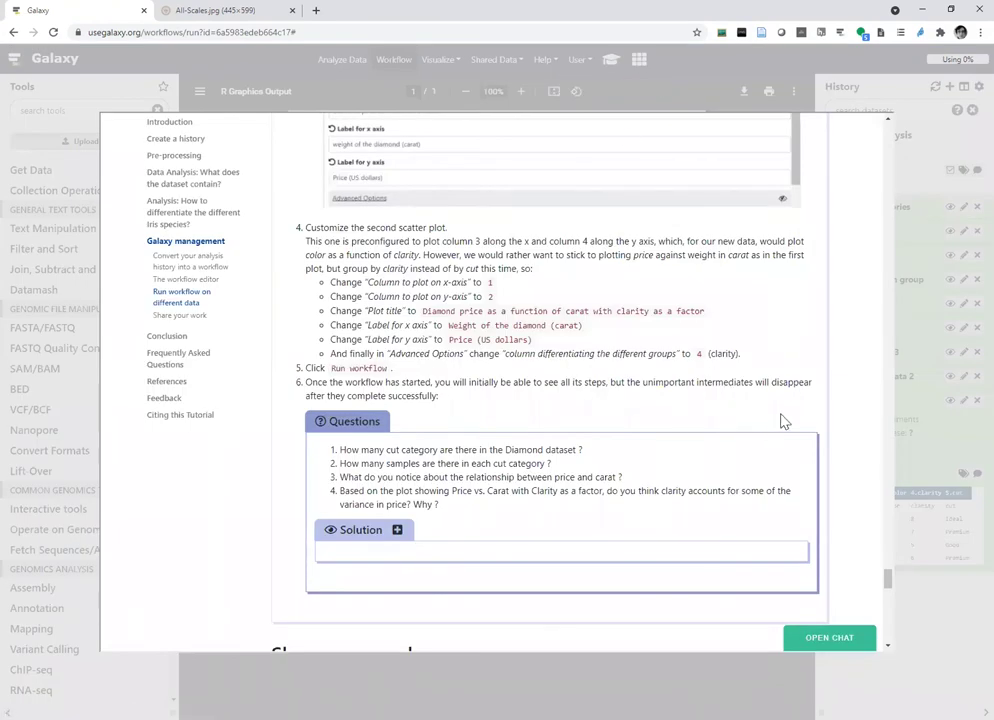
scroll(759, 417, "down", 3)
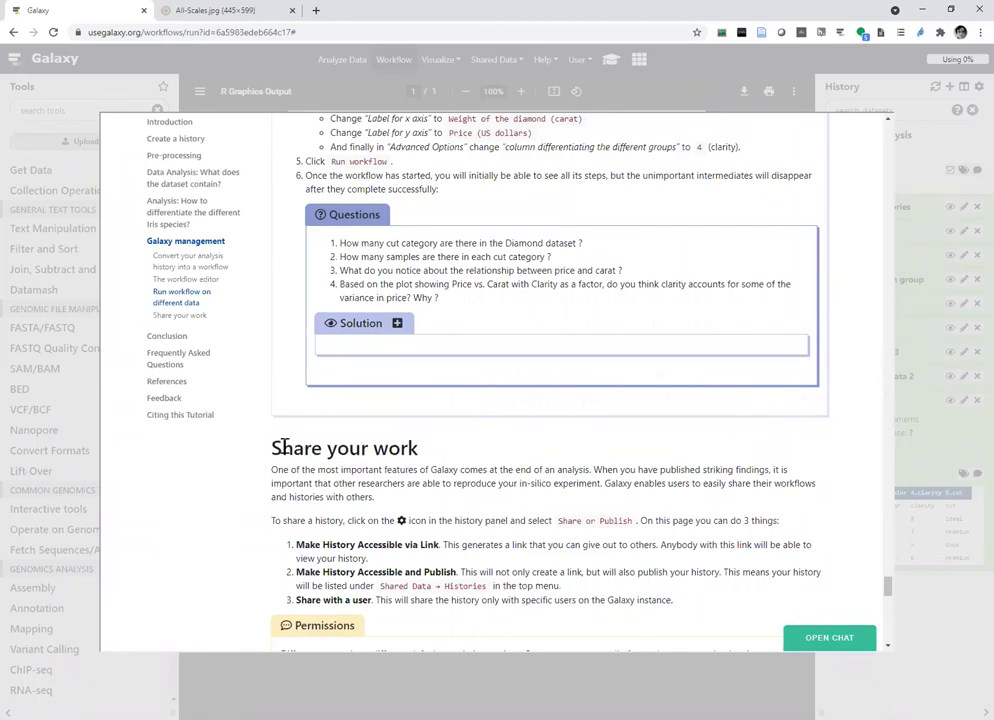
left_click_drag(272, 452, 473, 443)
left_click(538, 441)
scroll(538, 441, "down", 3)
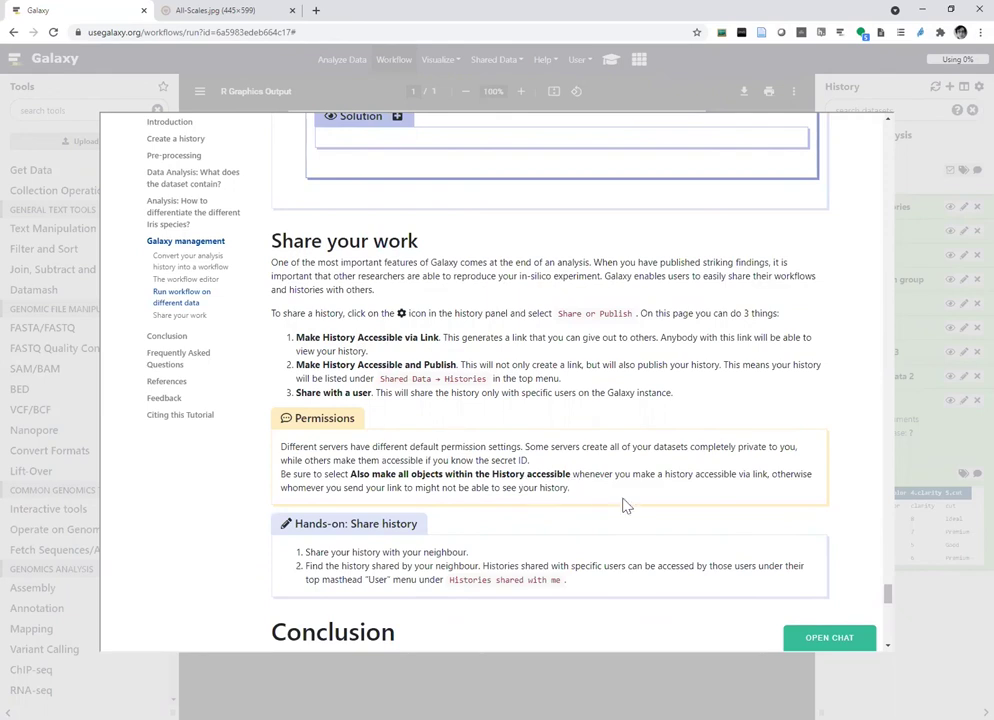
left_click(944, 646)
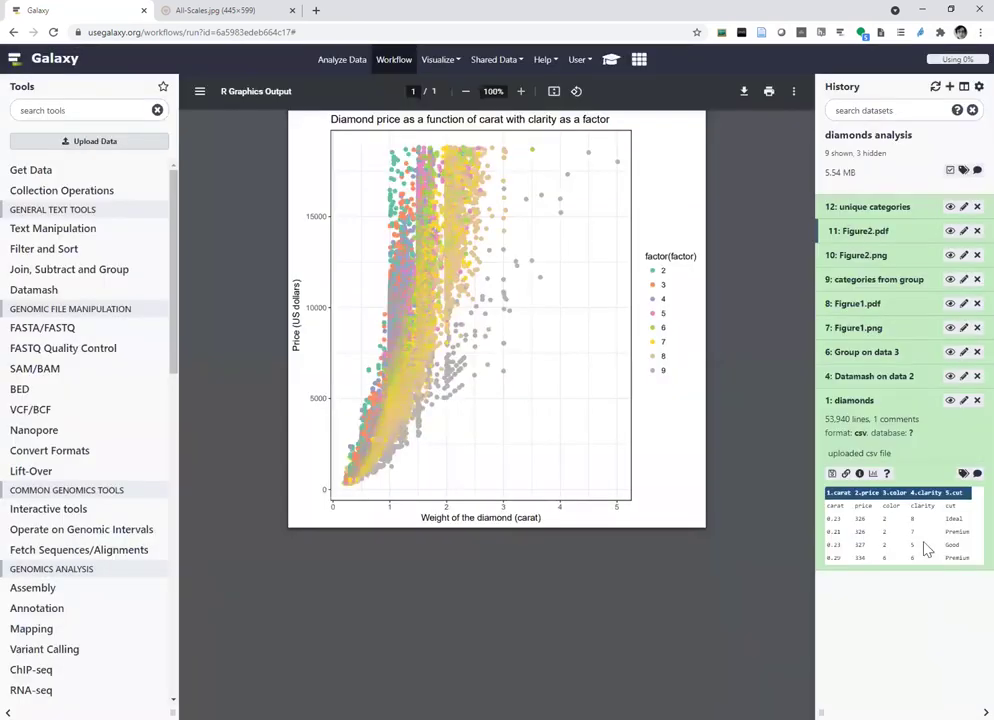
Open the sharing options of the diamonds analysis history and make the history accessible via link
left_click(977, 88)
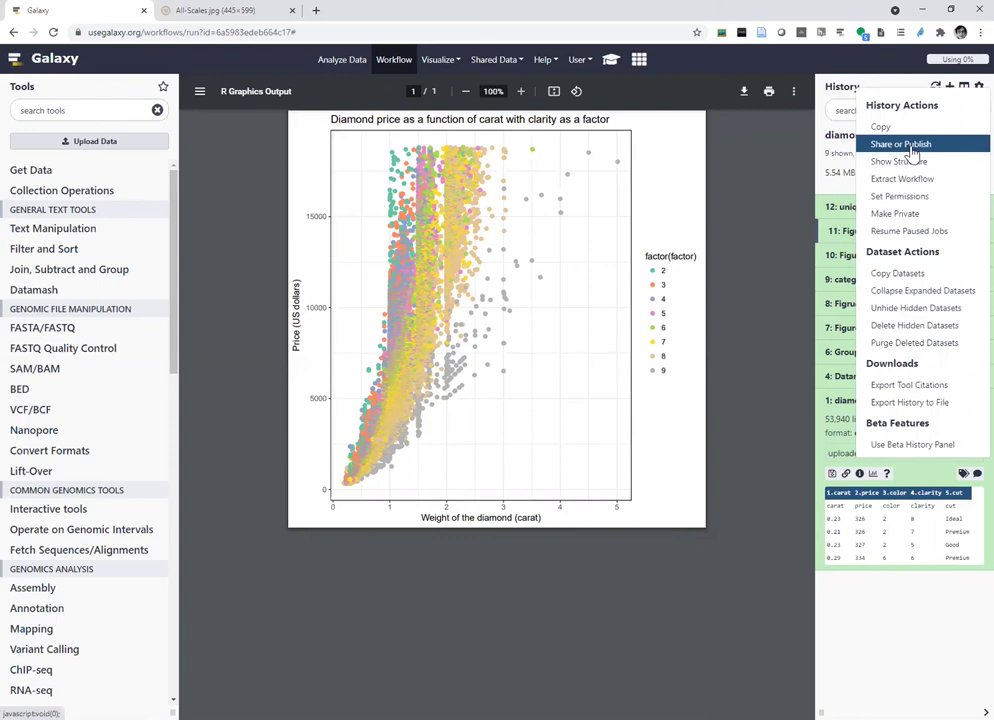
left_click(912, 150)
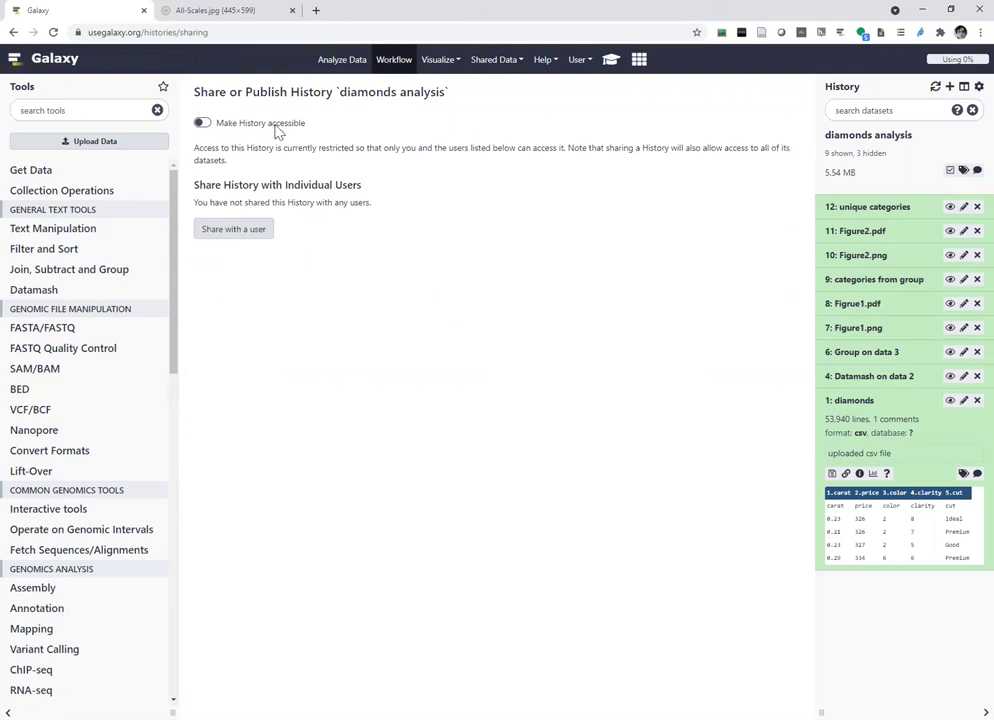
left_click(203, 123)
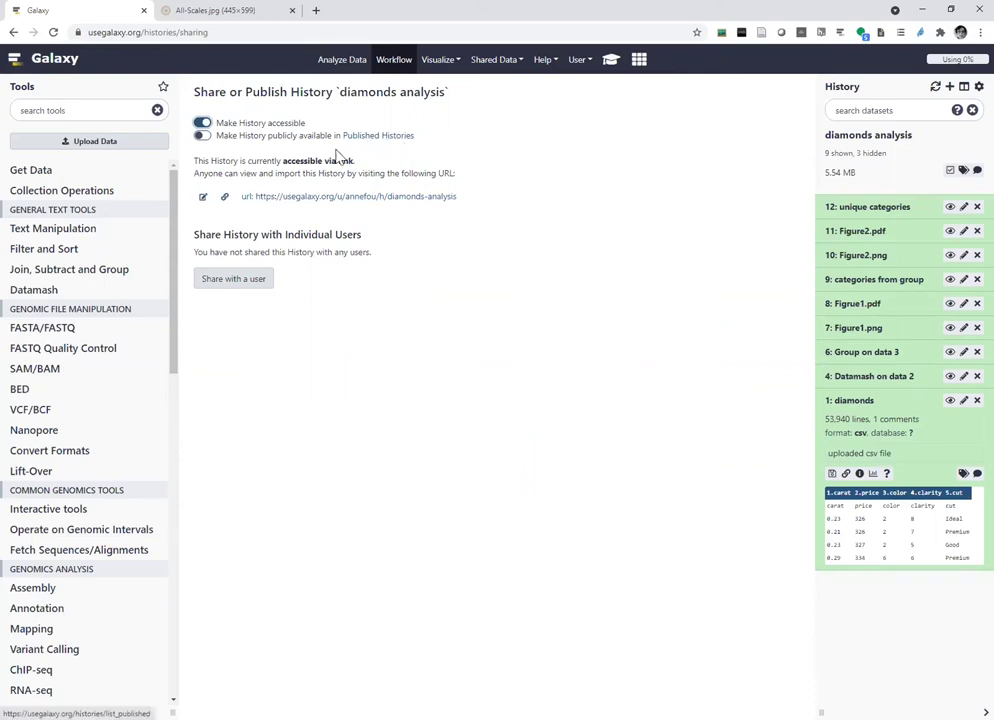
View the form for sharing the history with individual users, leave it without submitting, and reopen the history's sharing options
left_click(223, 289)
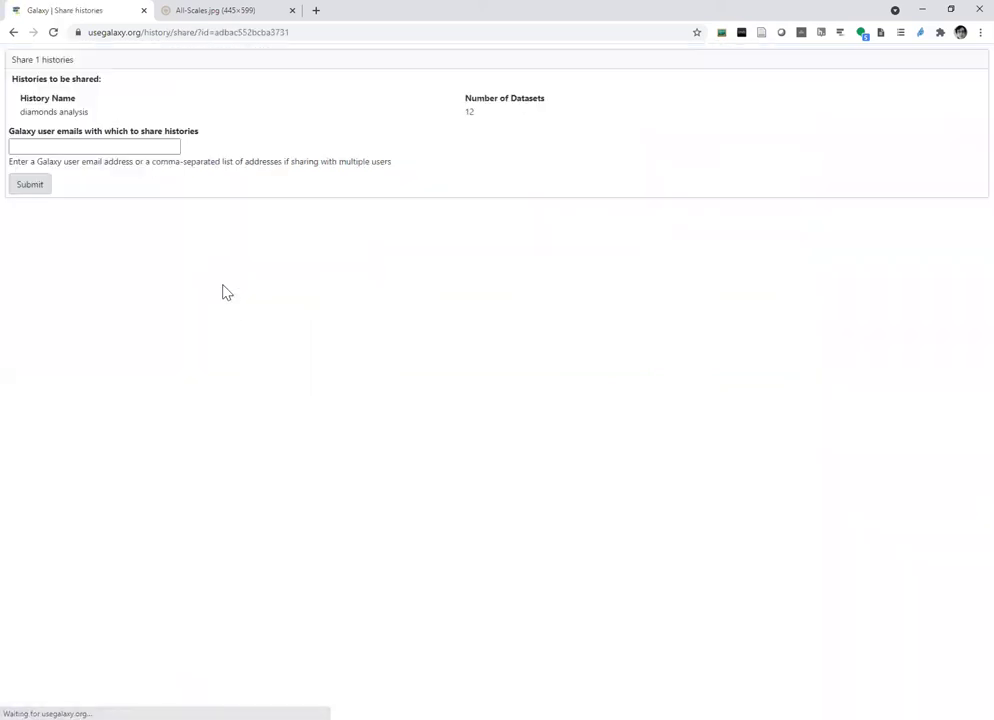
left_click(62, 150)
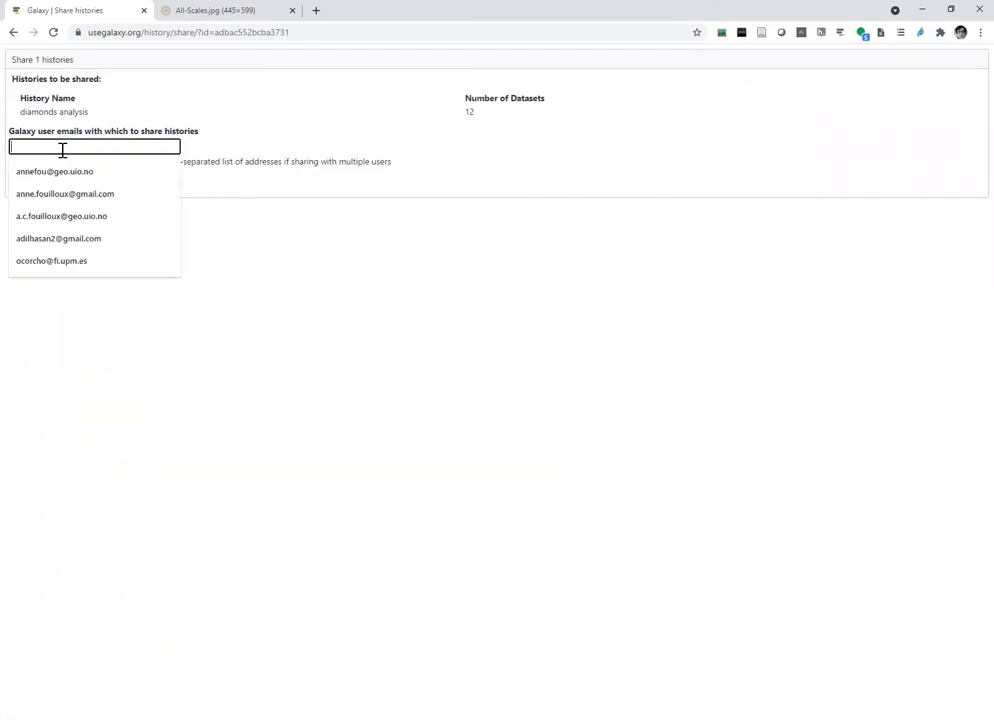
left_click(296, 120)
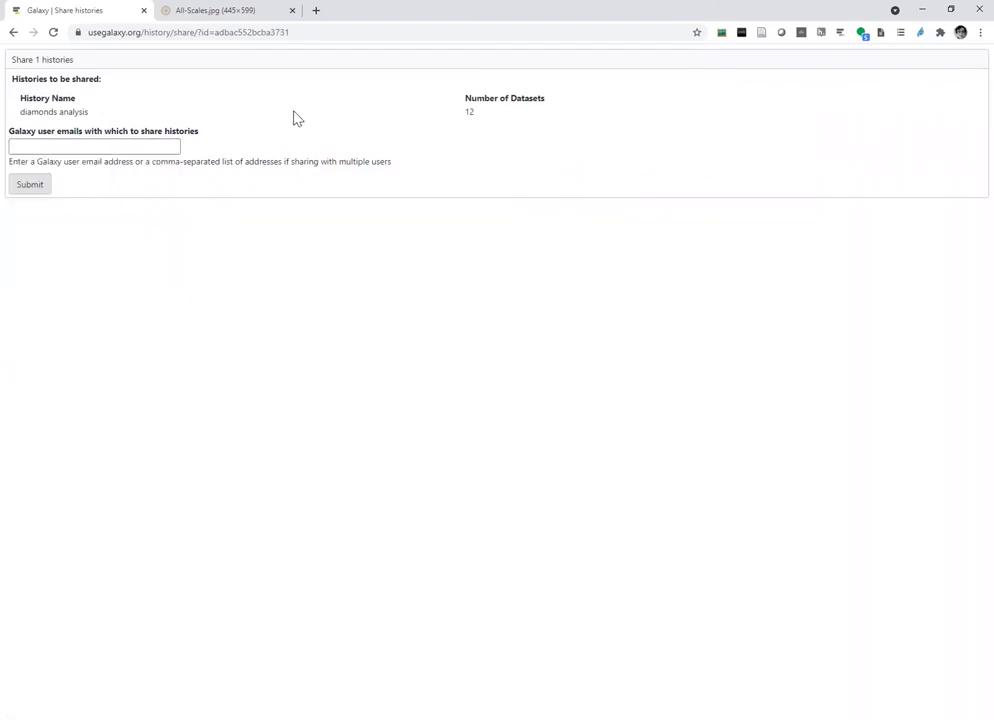
left_click(13, 35)
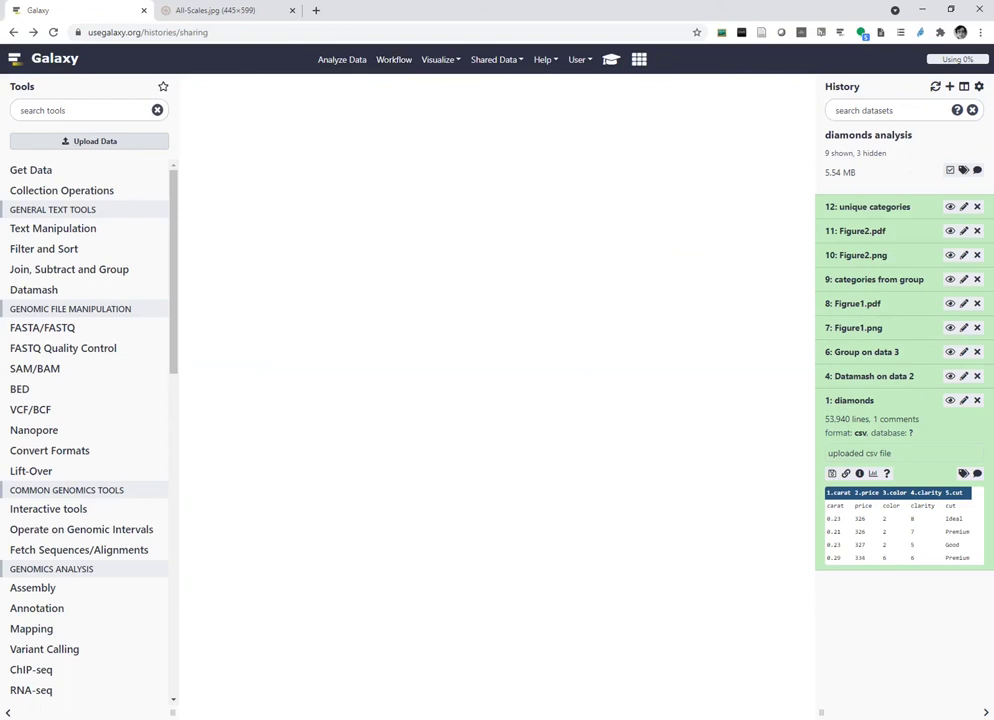
left_click(979, 86)
left_click(928, 144)
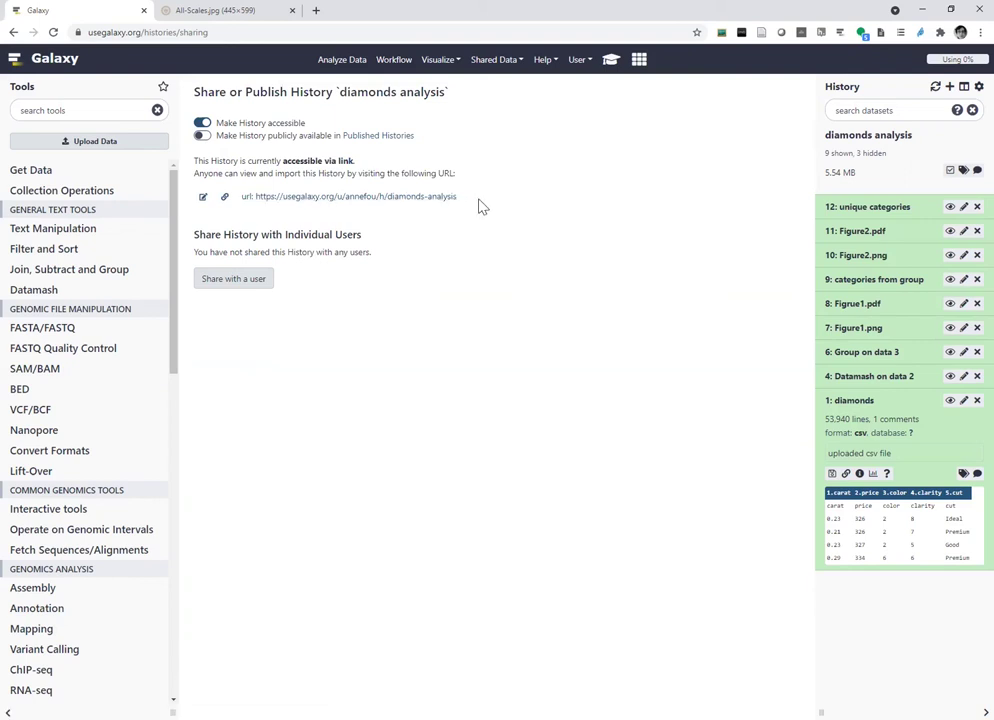
Highlight the diamonds analysis history's share URL, make the history publicly available, and open the Published Histories list
left_click_drag(477, 204, 257, 205)
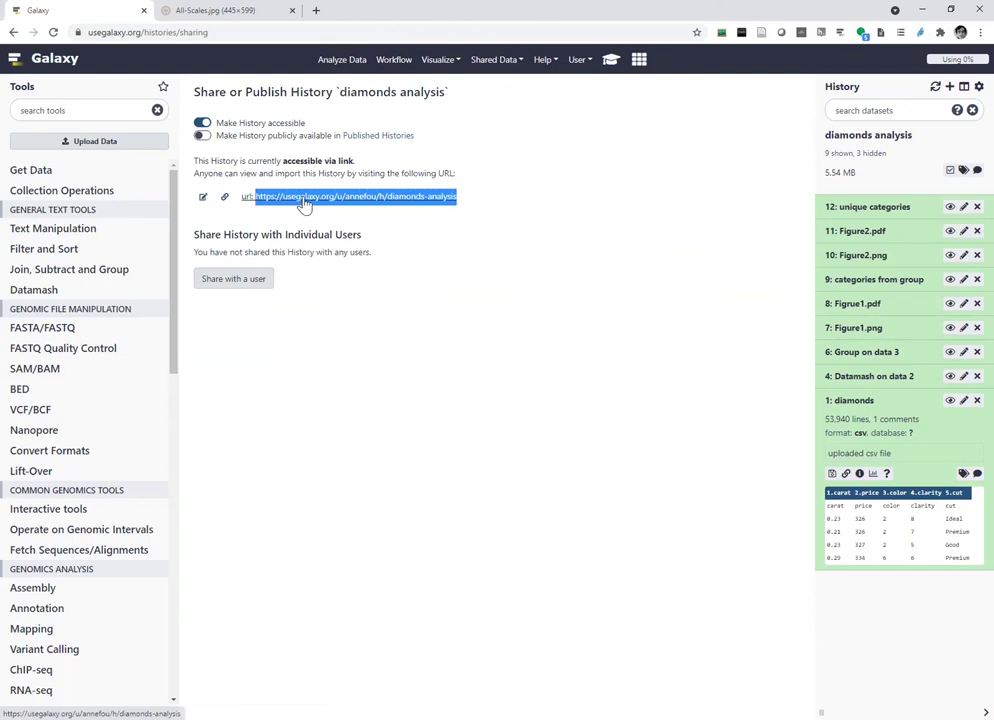
left_click(206, 137)
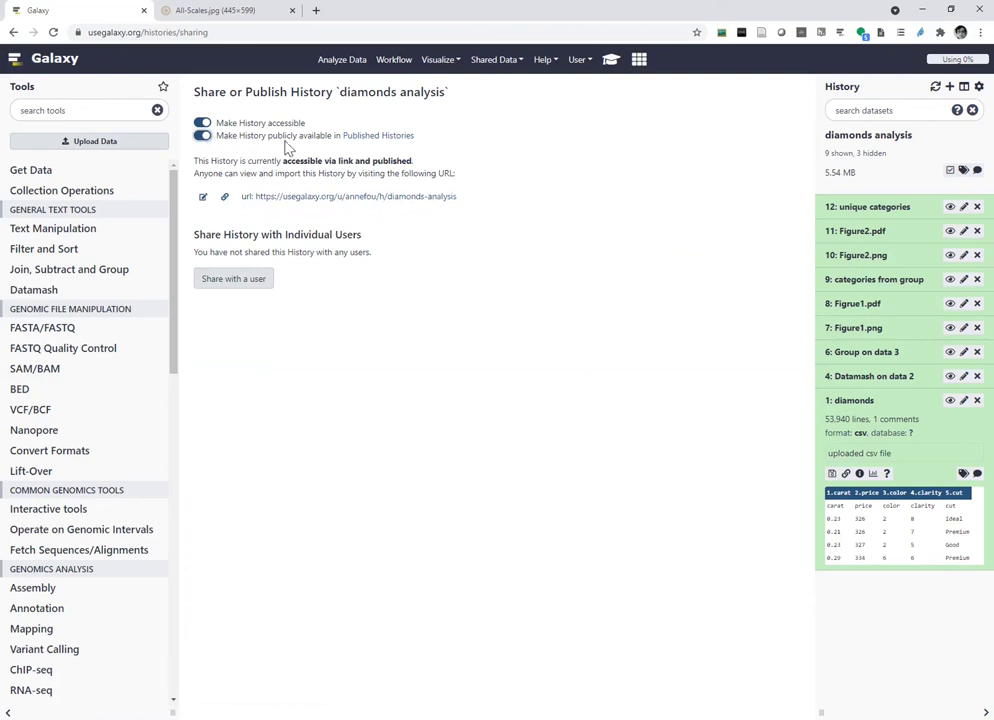
left_click(380, 136)
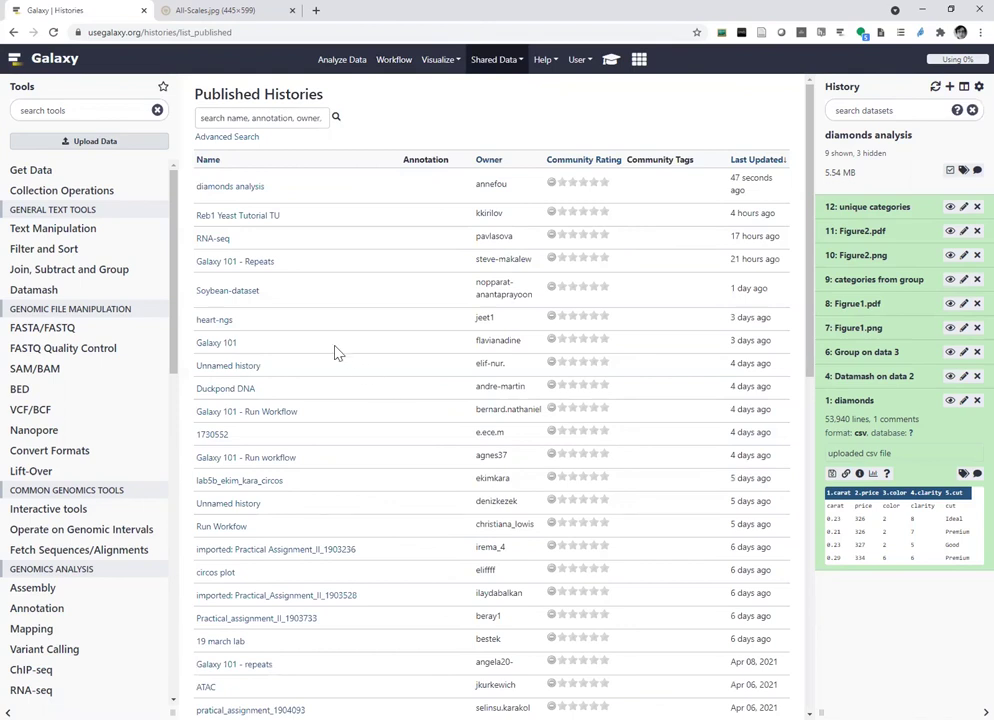
Look through the published histories and open the list of histories that others have shared with this account
scroll(377, 501, "down", 5)
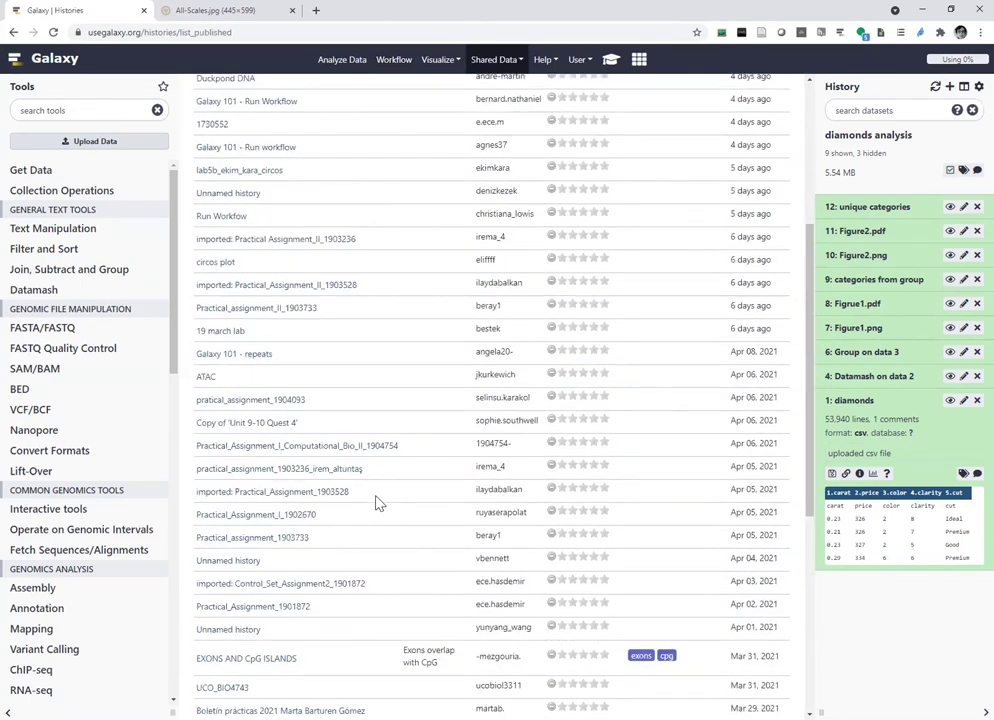
scroll(377, 501, "up", 5)
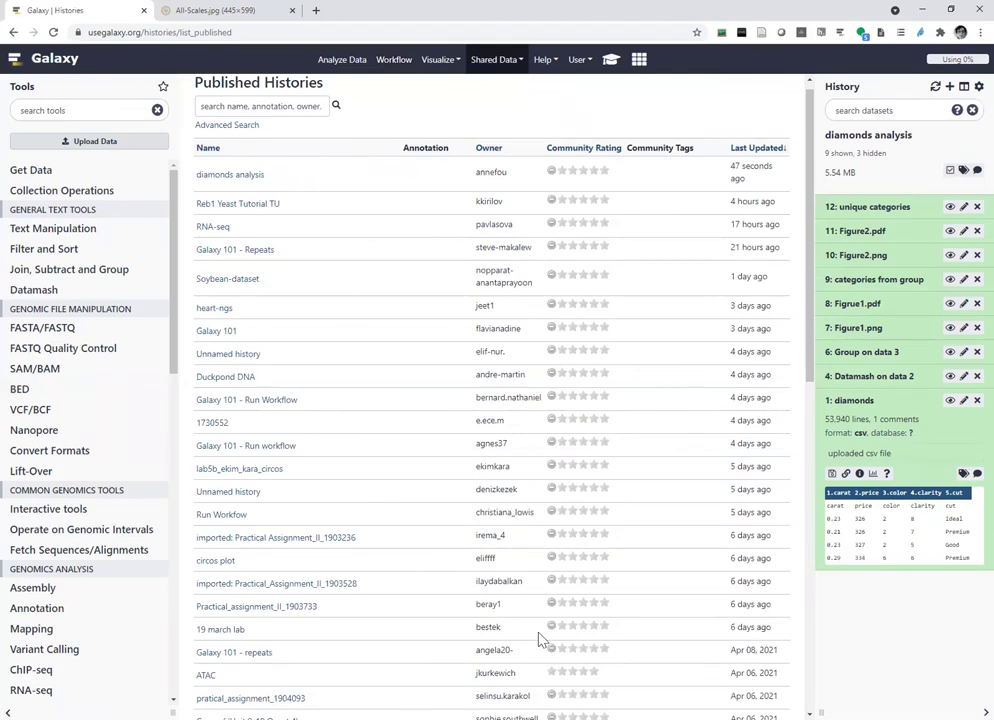
scroll(382, 510, "down", 4)
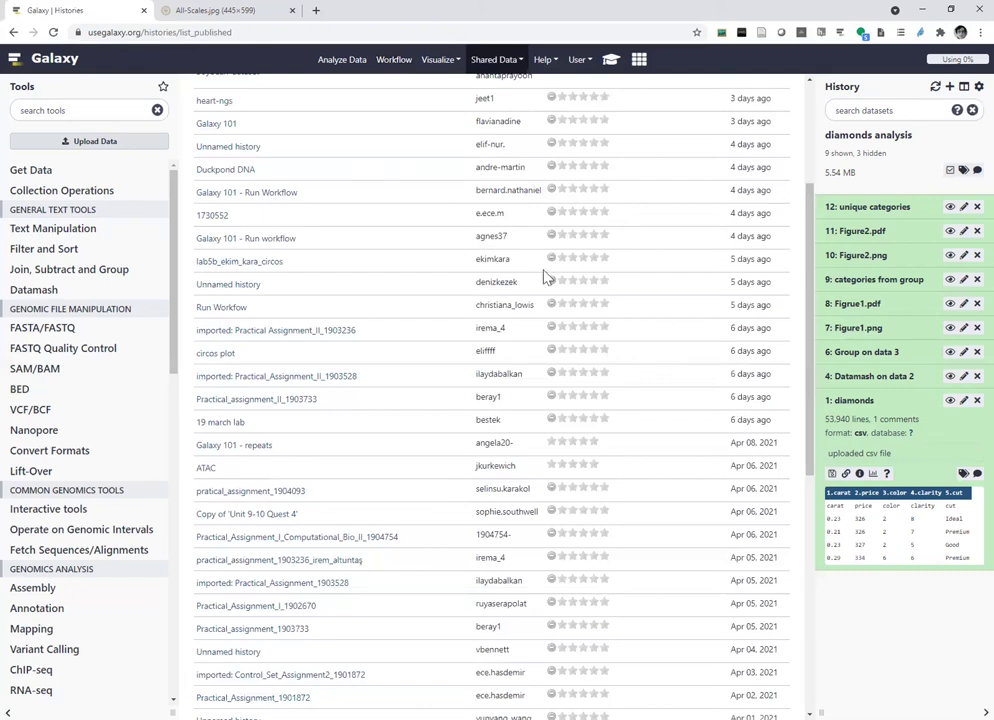
left_click(576, 62)
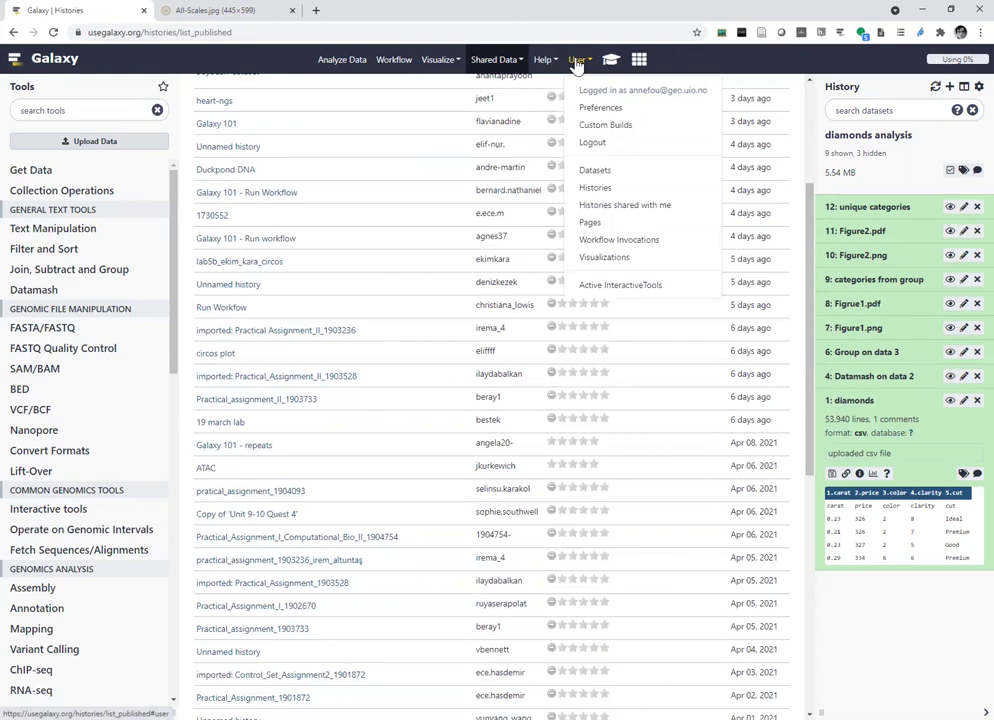
left_click(621, 210)
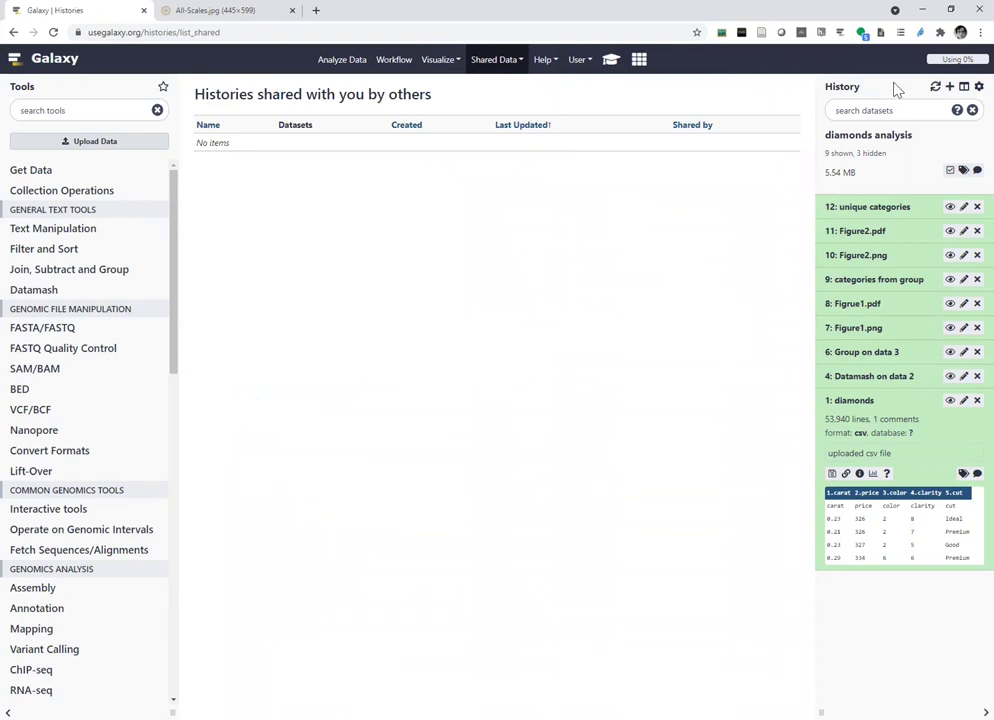
Reopen the tutorial and read its closing sections: Conclusion with key points, Frequently Asked Questions, References, Feedback and Citing this Tutorial
left_click(611, 60)
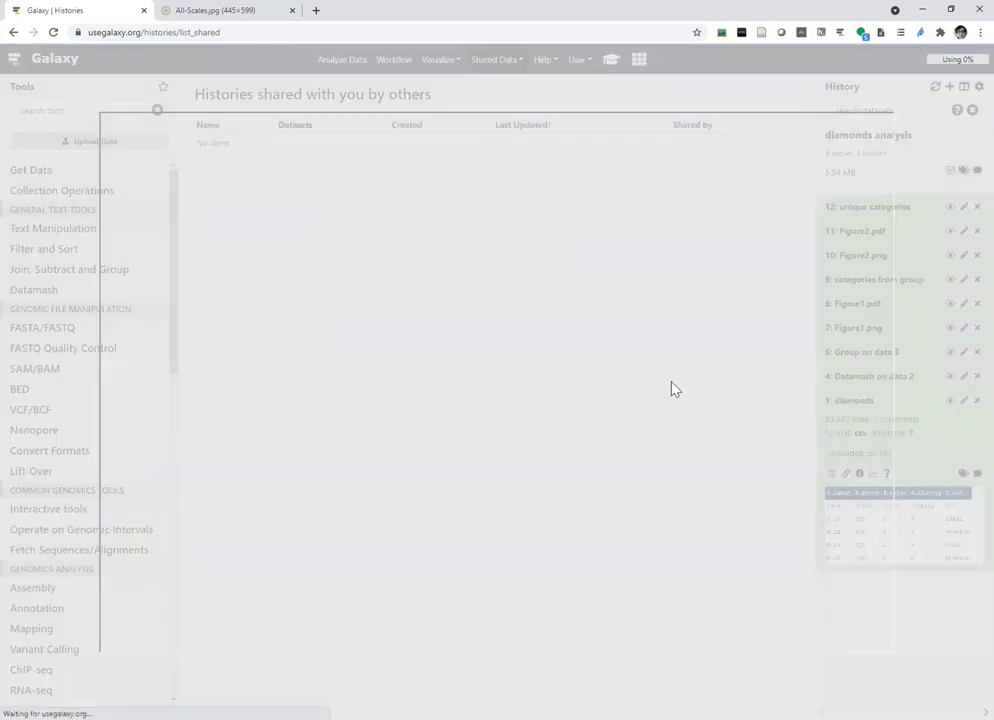
scroll(672, 388, "down", 20)
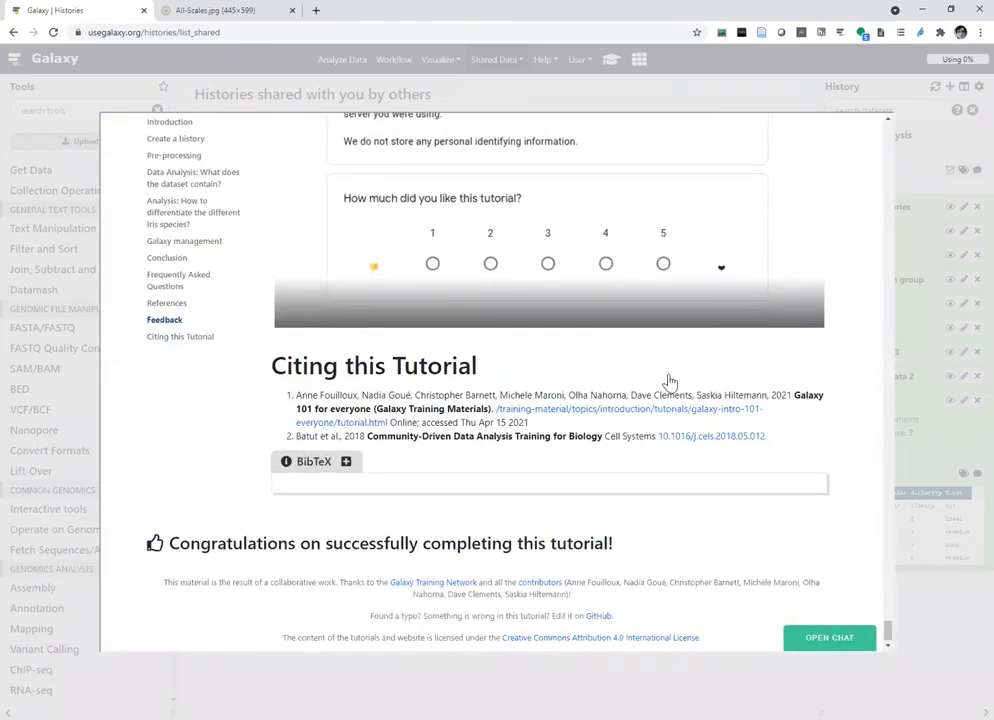
scroll(672, 382, "up", 5)
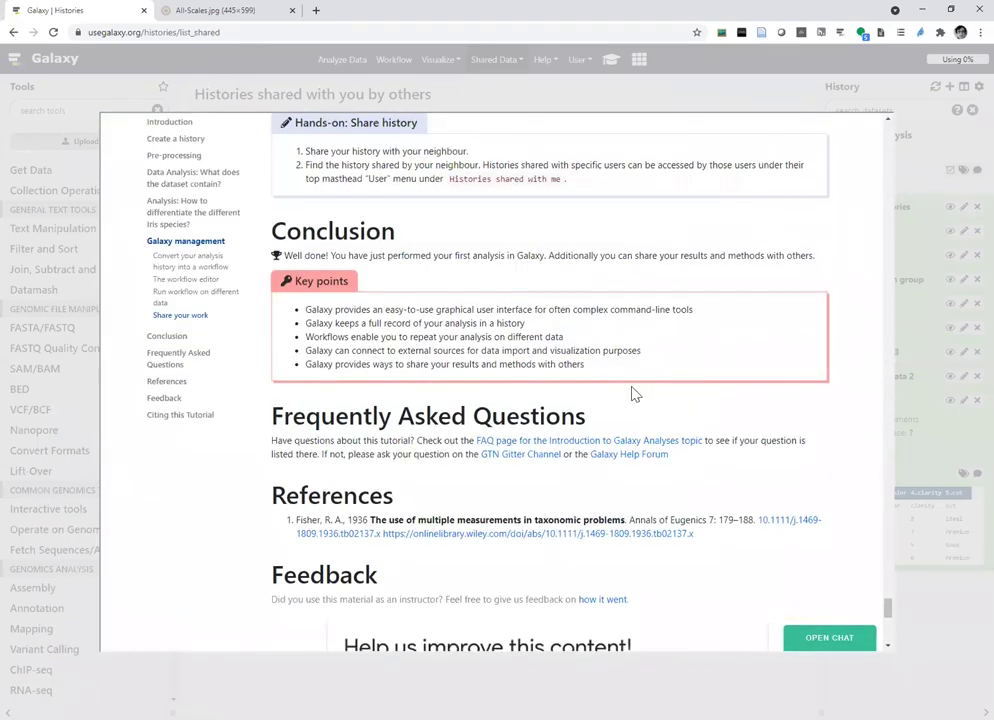
scroll(625, 385, "up", 4)
scroll(620, 388, "down", 2)
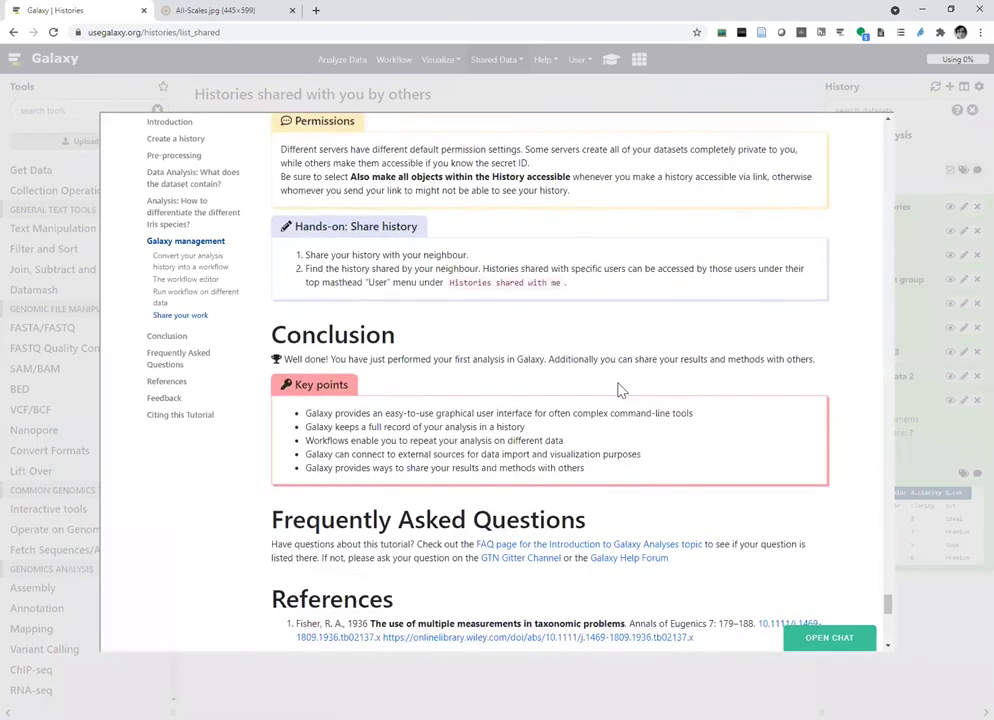
scroll(620, 390, "down", 2)
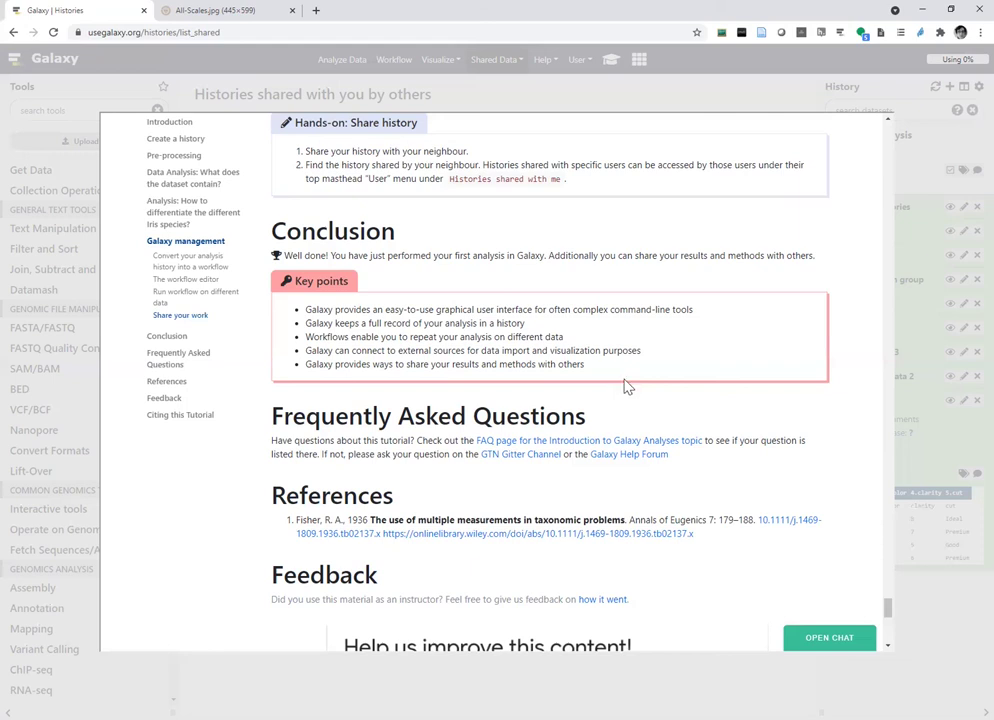
scroll(597, 515, "down", 4)
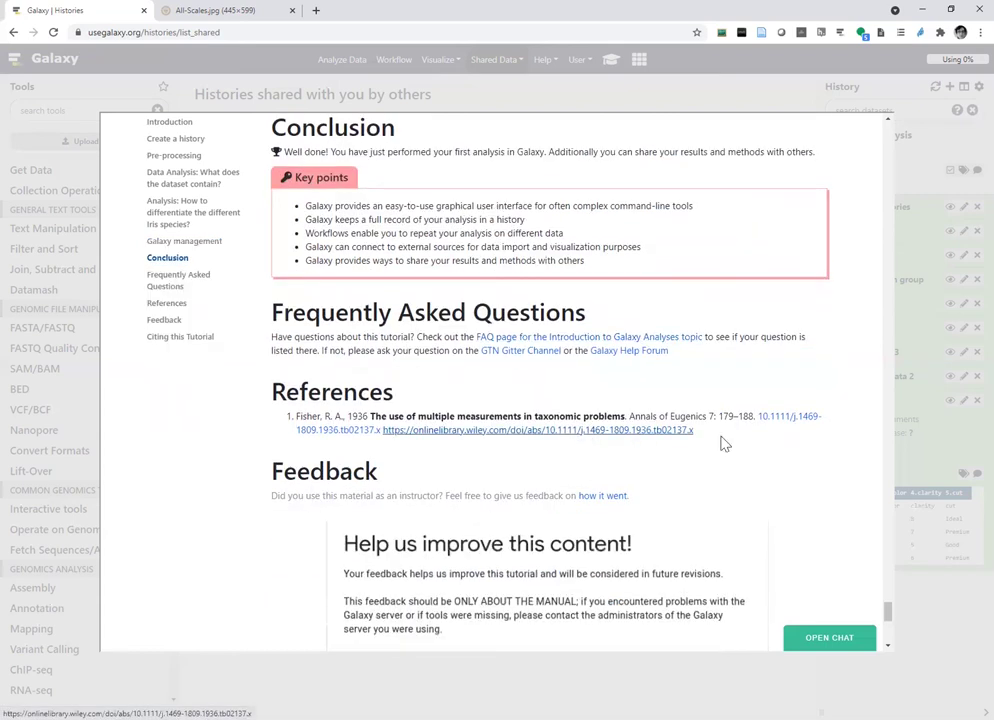
scroll(721, 419, "down", 2)
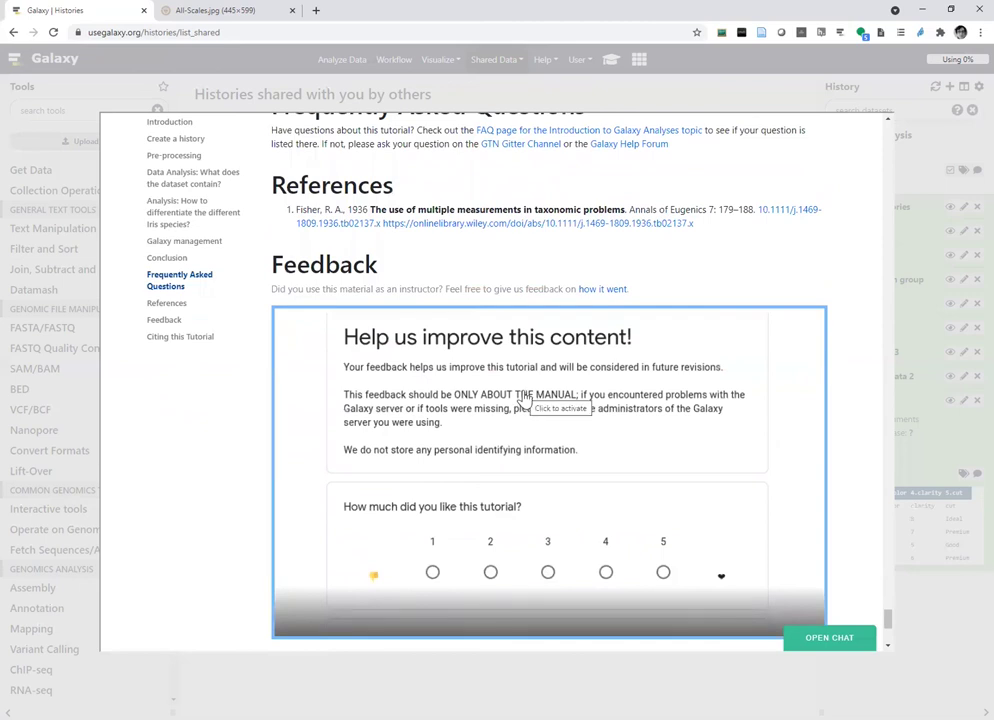
scroll(537, 398, "down", 1)
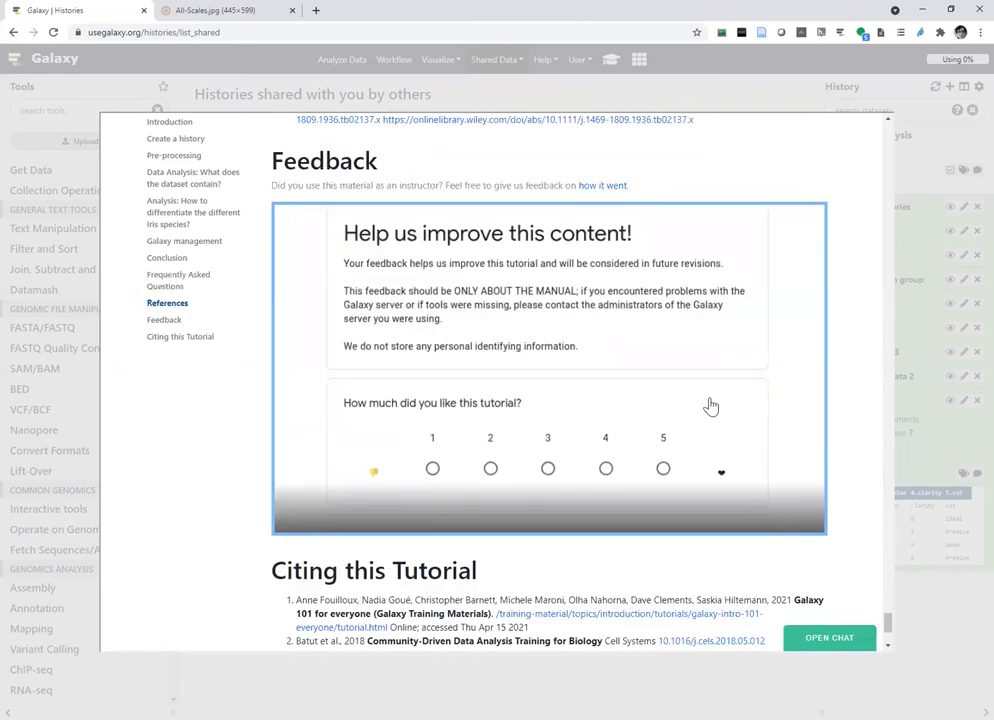
scroll(717, 395, "down", 1)
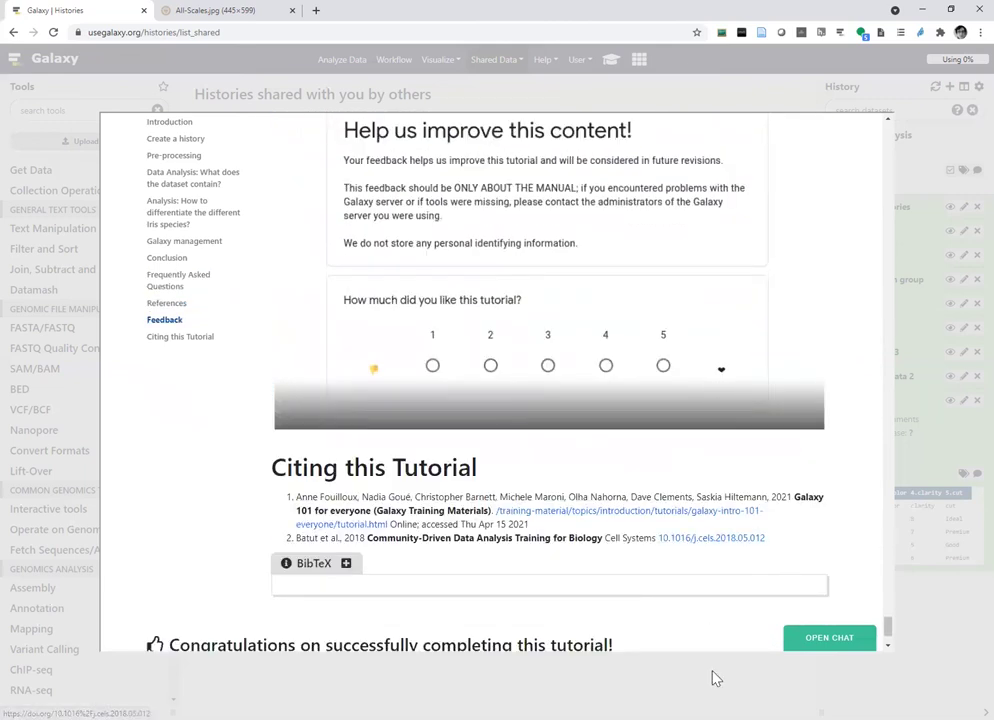